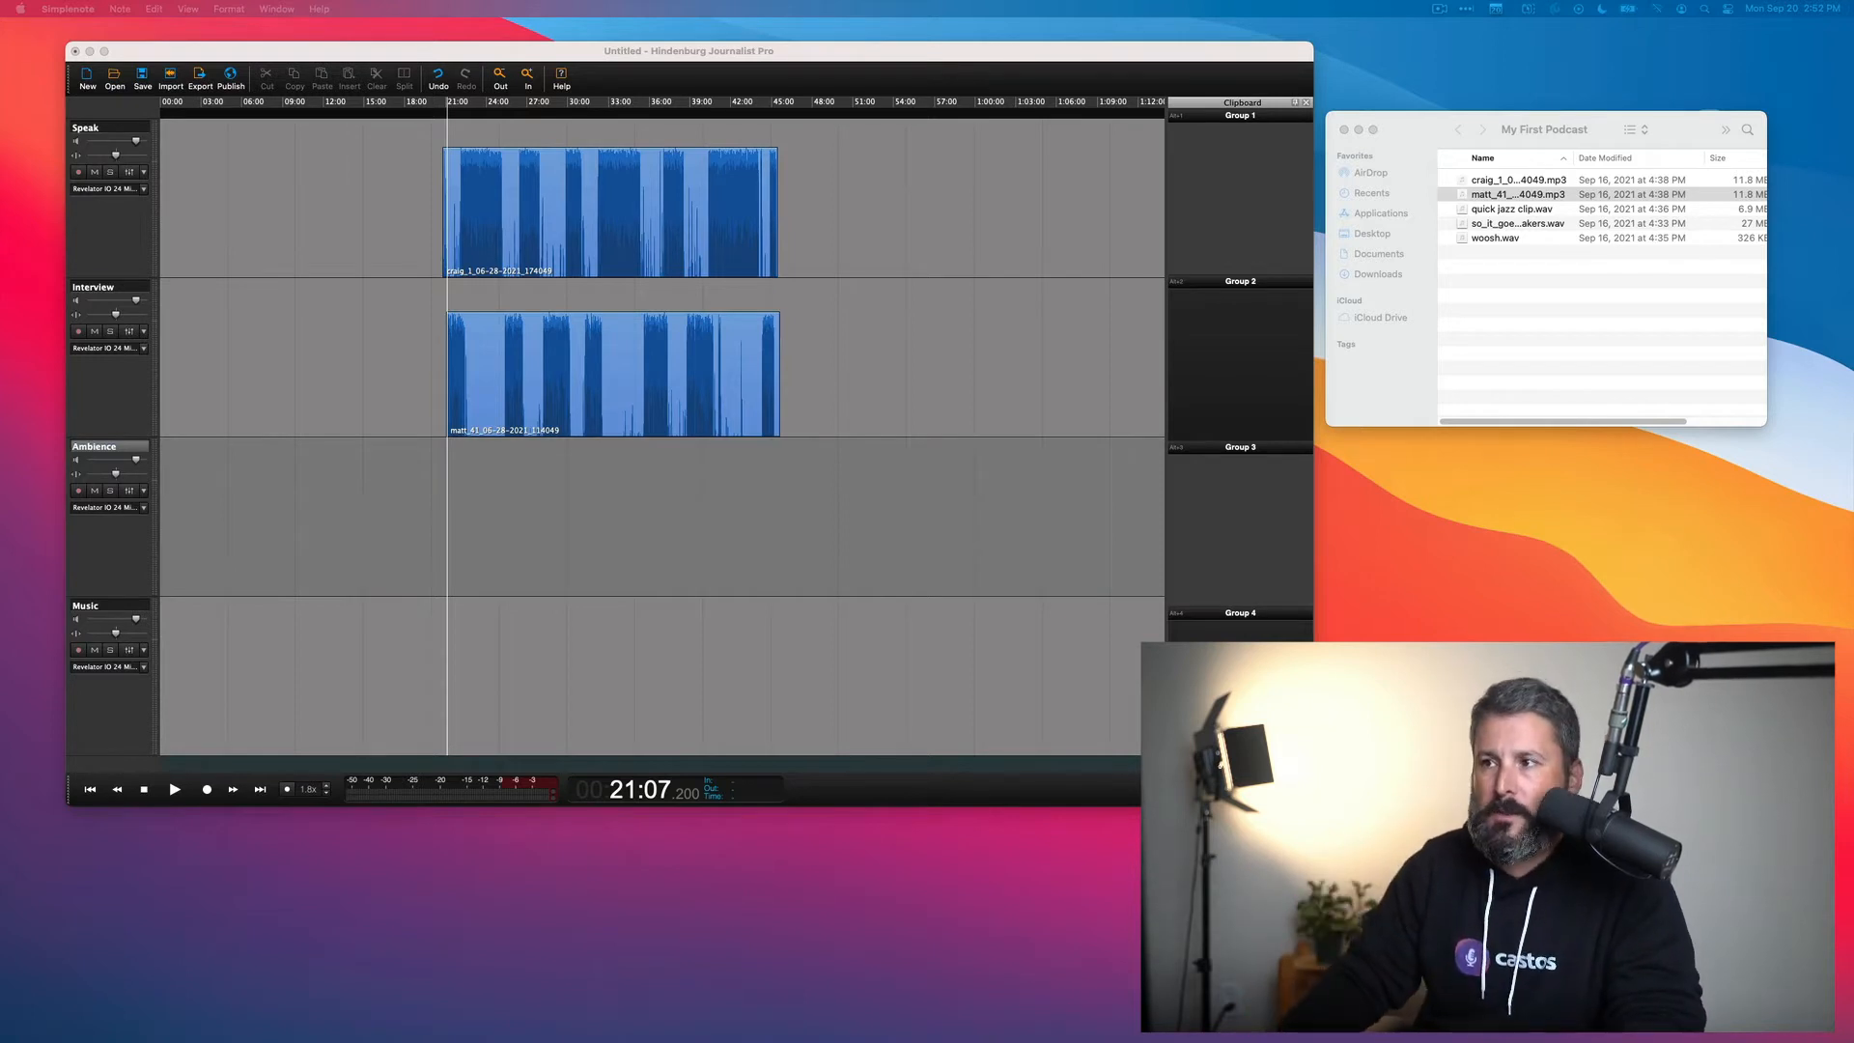
# Split the Interview clip at 26:24
pyautogui.click(511, 235)
pyautogui.click(482, 339)
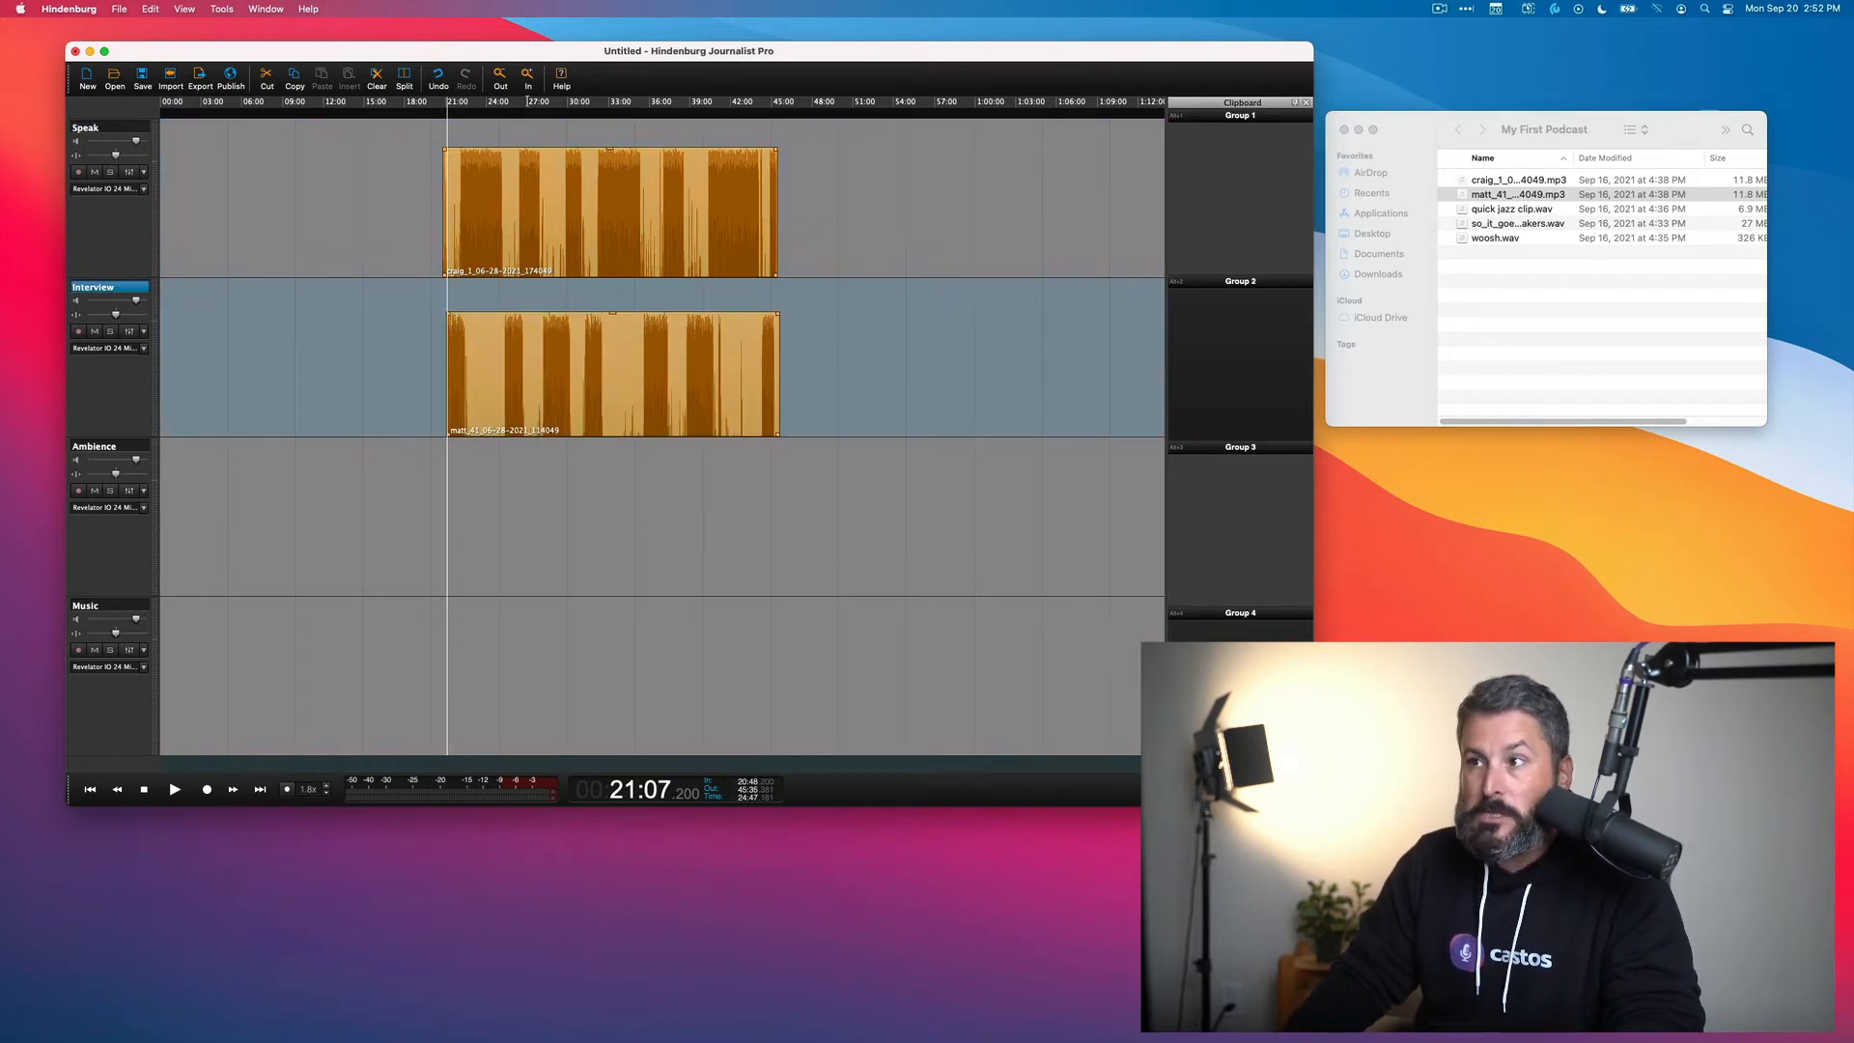
pyautogui.click(514, 103)
pyautogui.click(537, 180)
pyautogui.keyDown('shift'); pyautogui.click(543, 358); pyautogui.keyUp('shift')
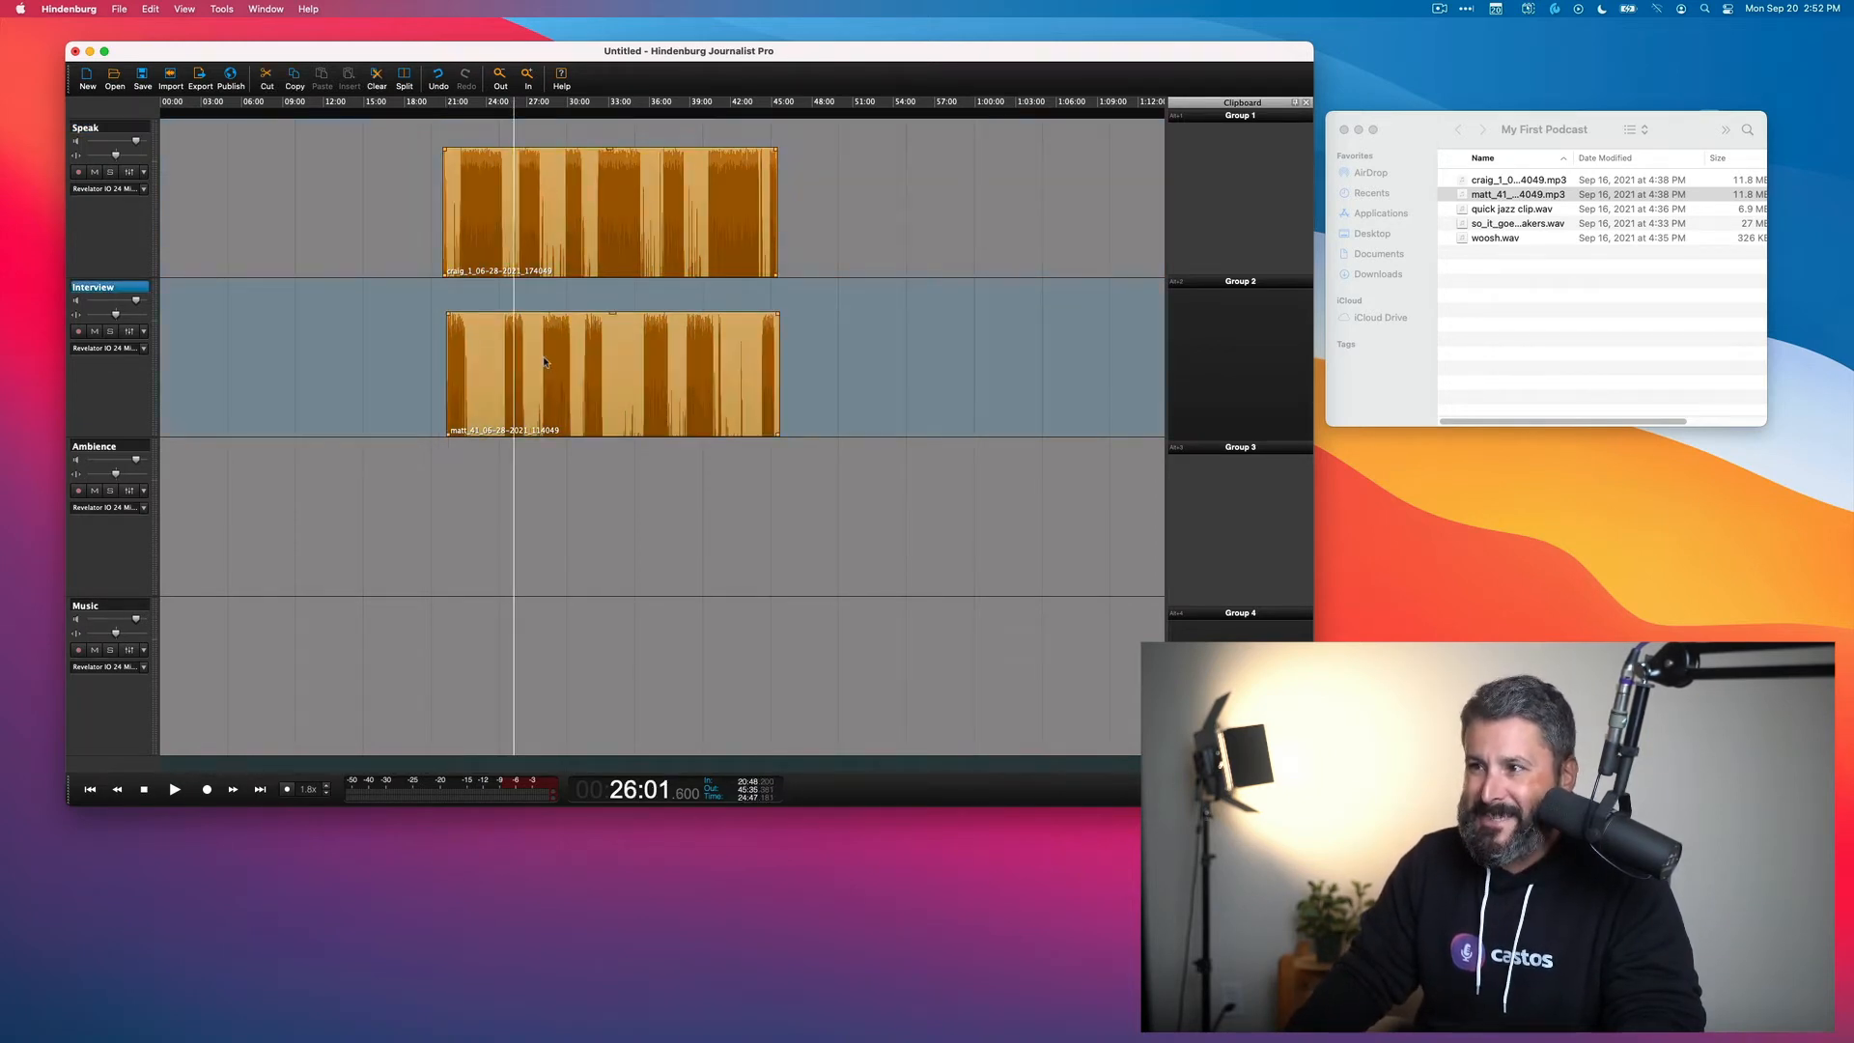
pyautogui.click(519, 102)
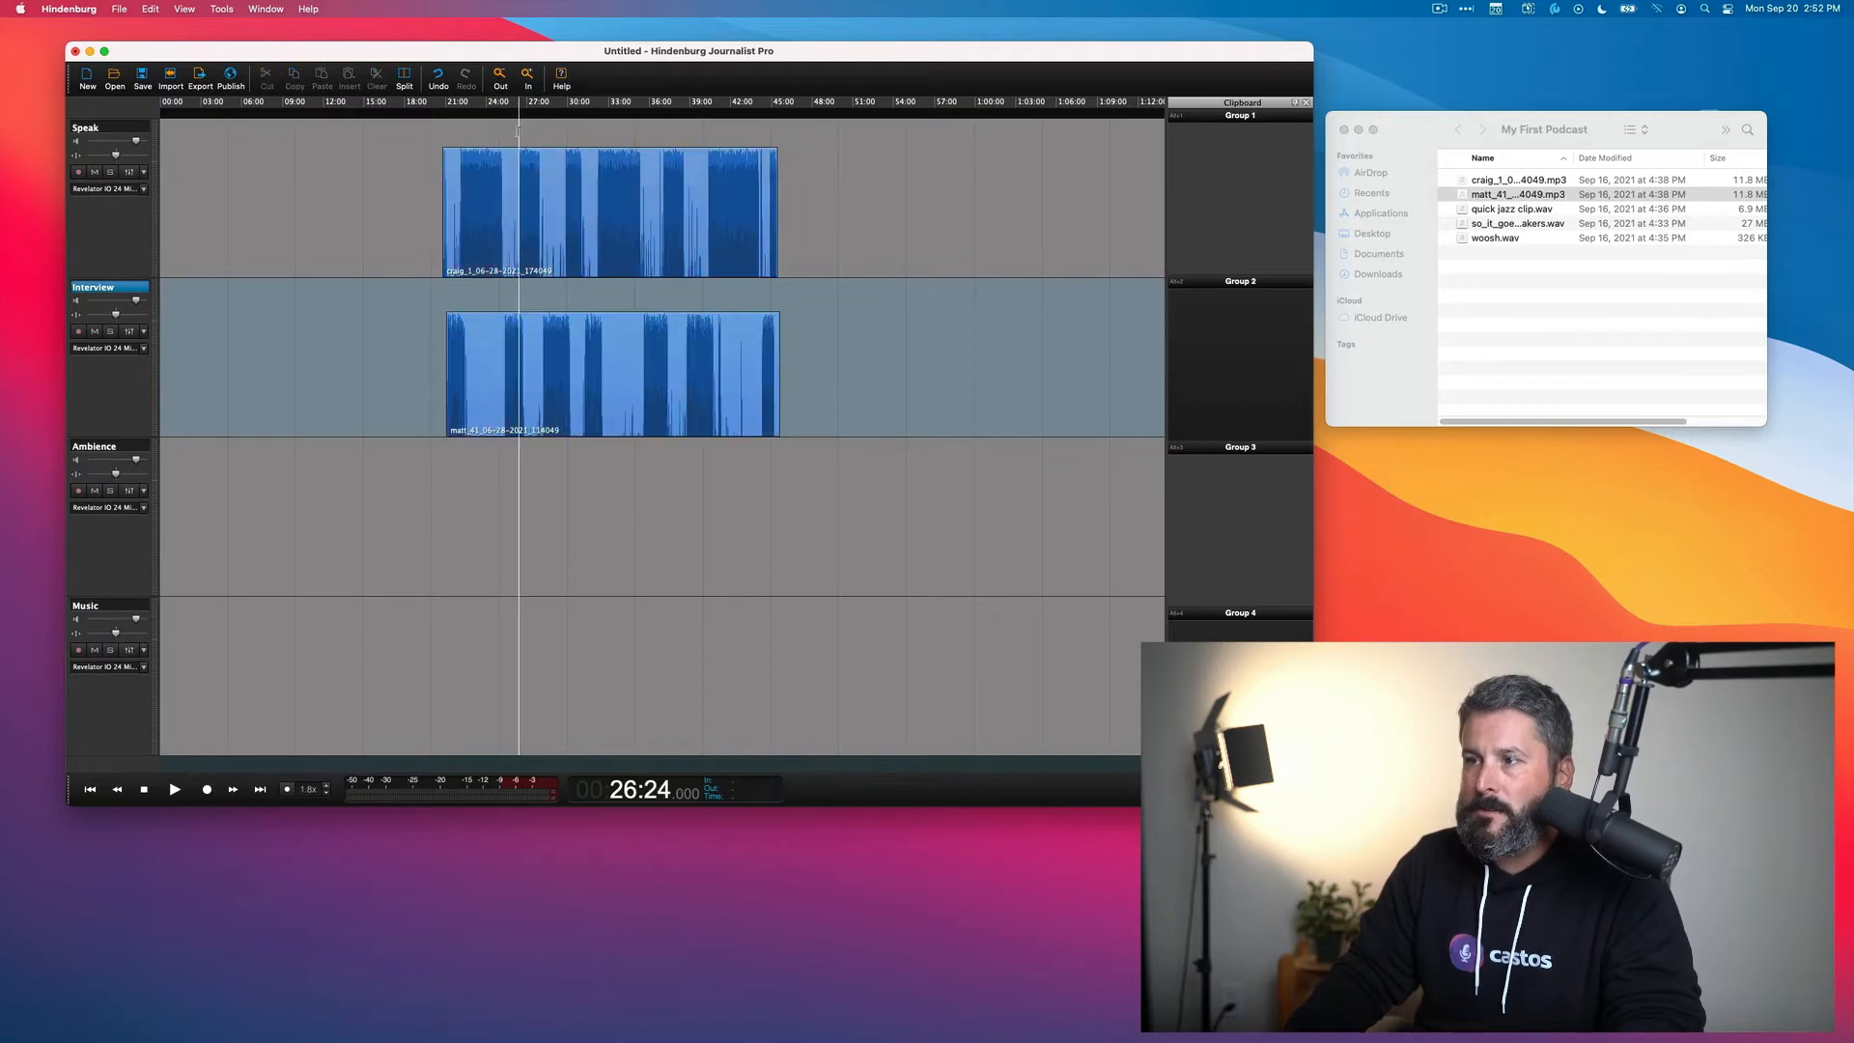
pyautogui.click(550, 222)
pyautogui.keyDown('shift'); pyautogui.click(565, 346); pyautogui.keyUp('shift')
pyautogui.press('super+t')
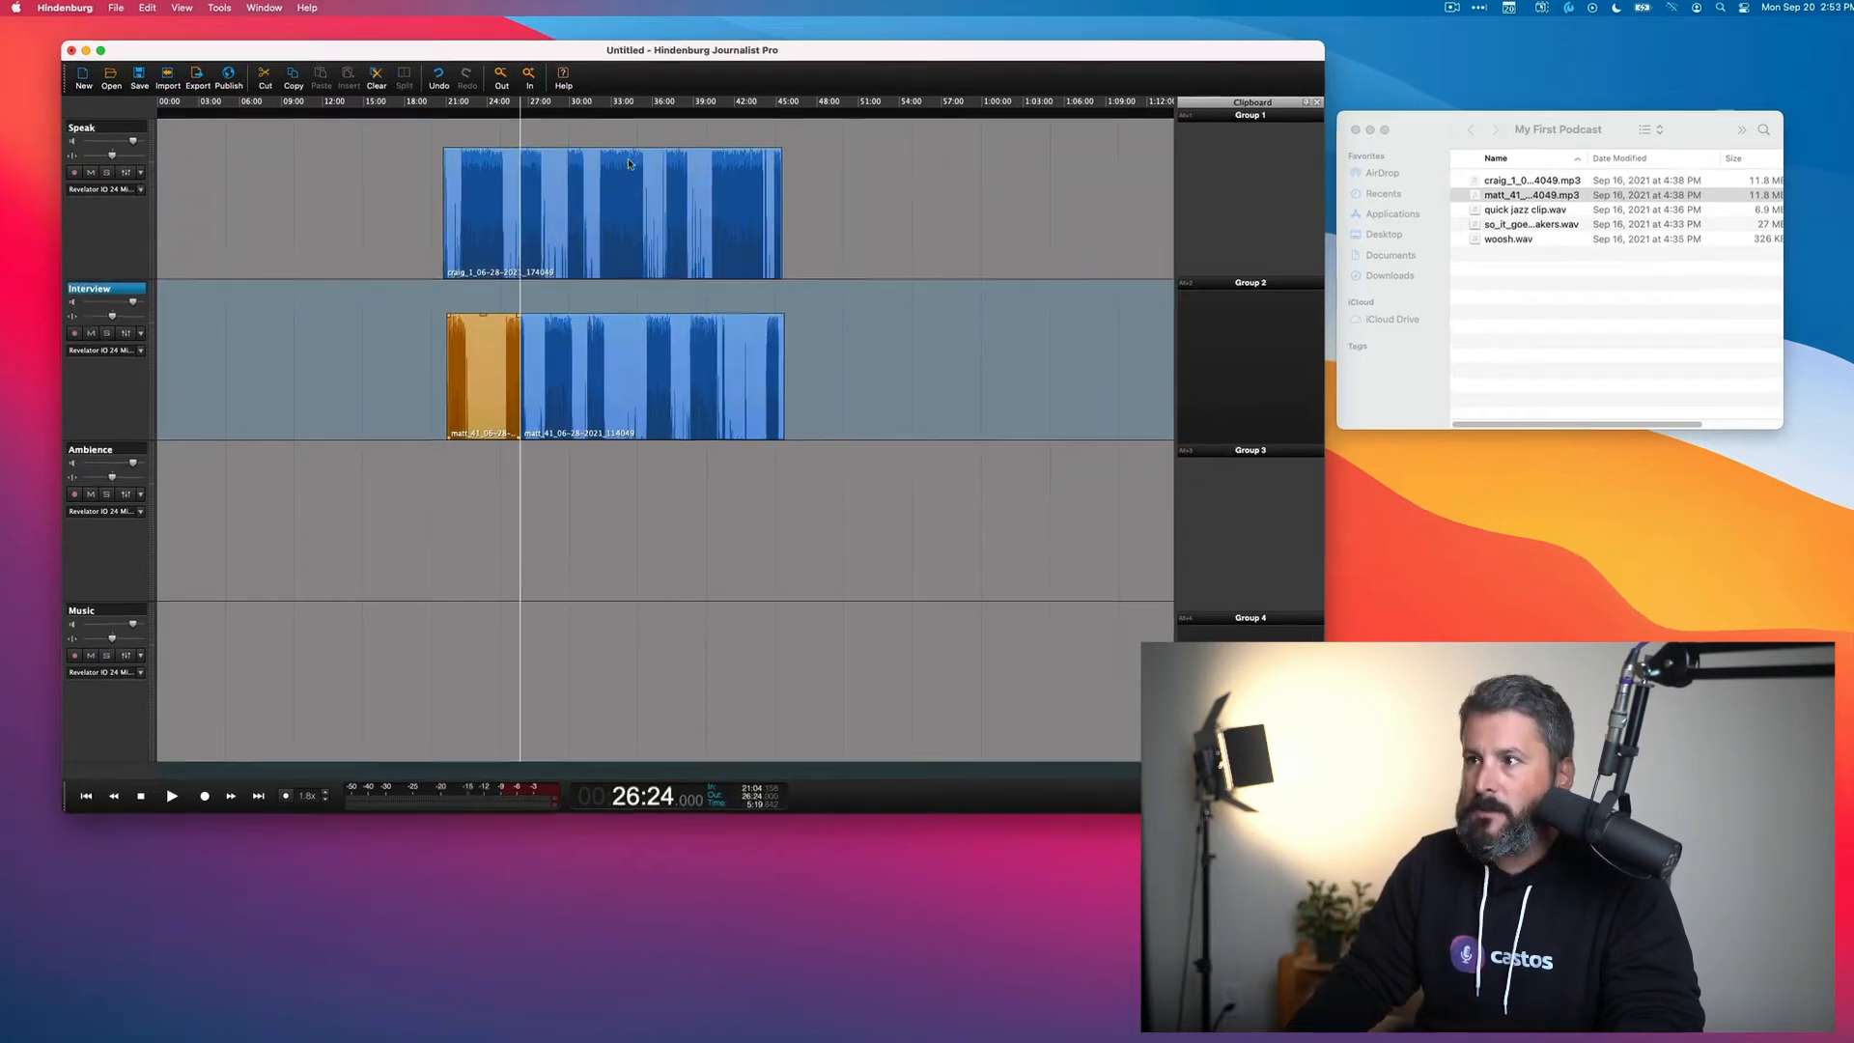
# Split both the Interview clip and the Speak clip at about 35:30
pyautogui.click(641, 104)
pyautogui.click(648, 159)
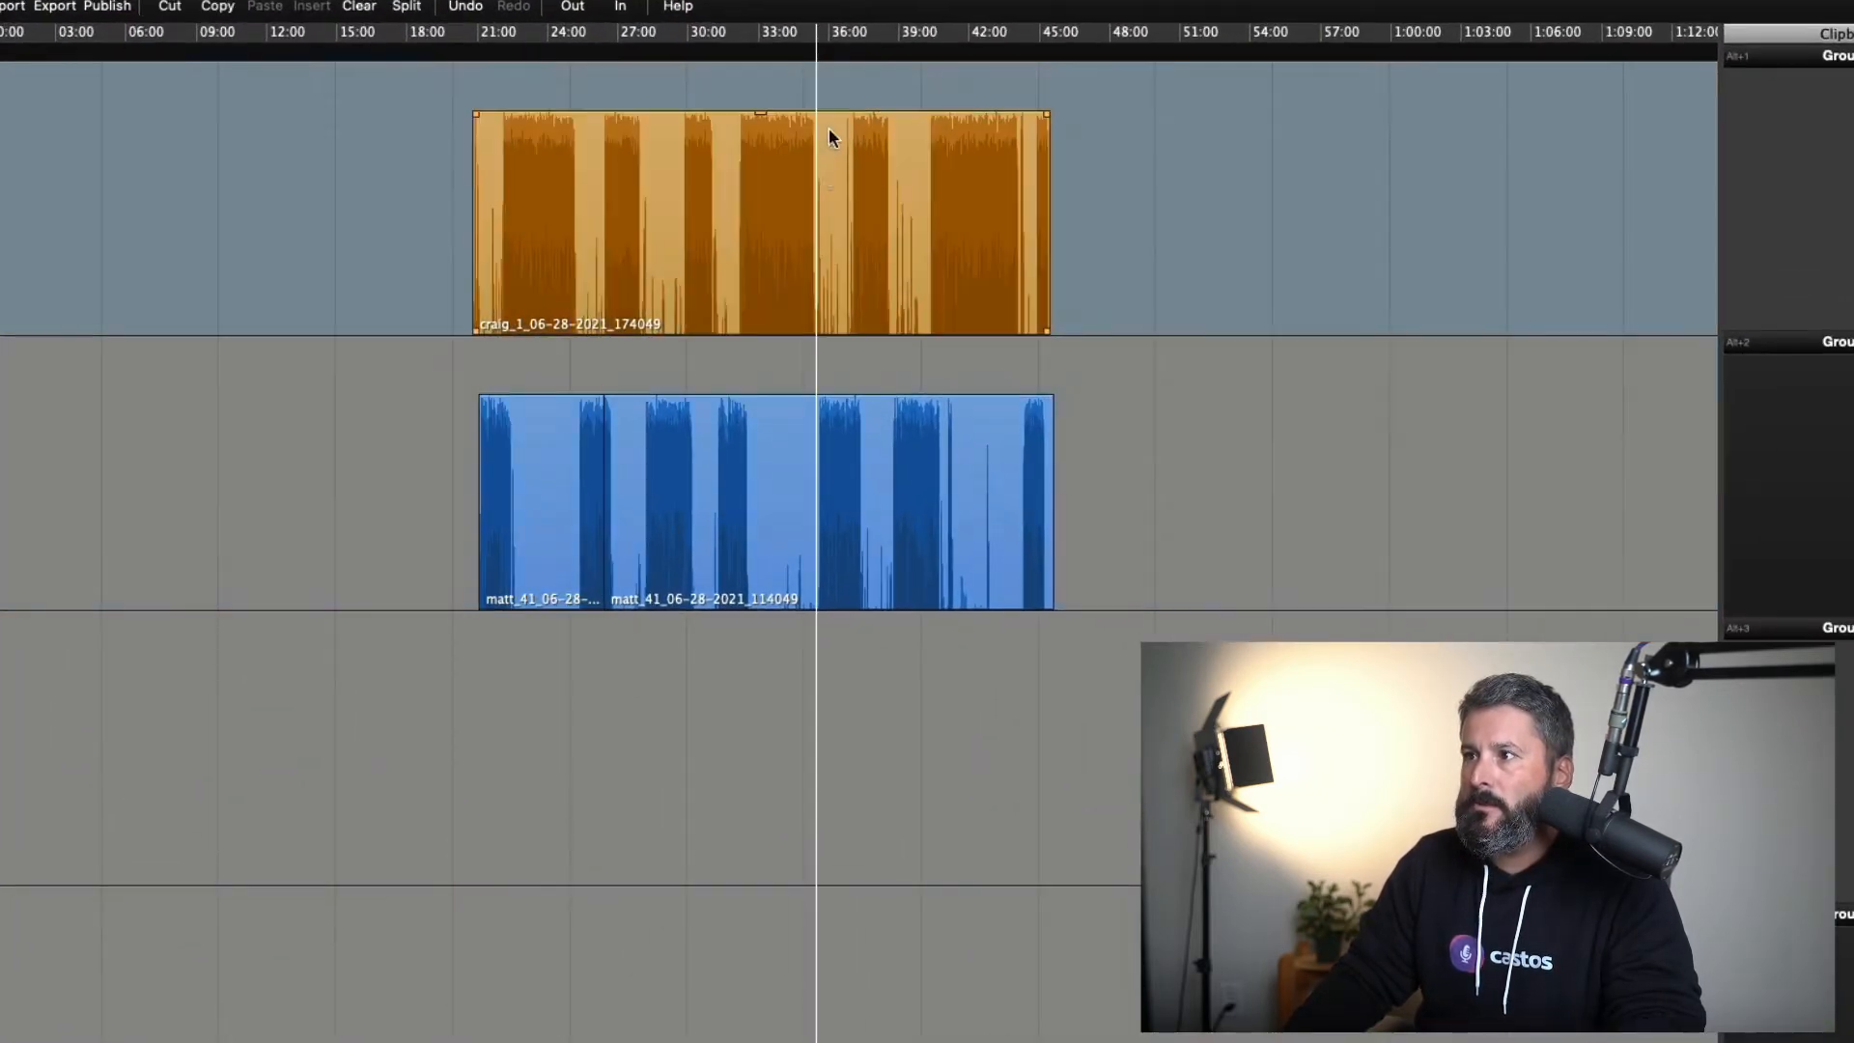
pyautogui.keyDown('shift'); pyautogui.click(827, 441); pyautogui.keyUp('shift')
pyautogui.press('super+t')
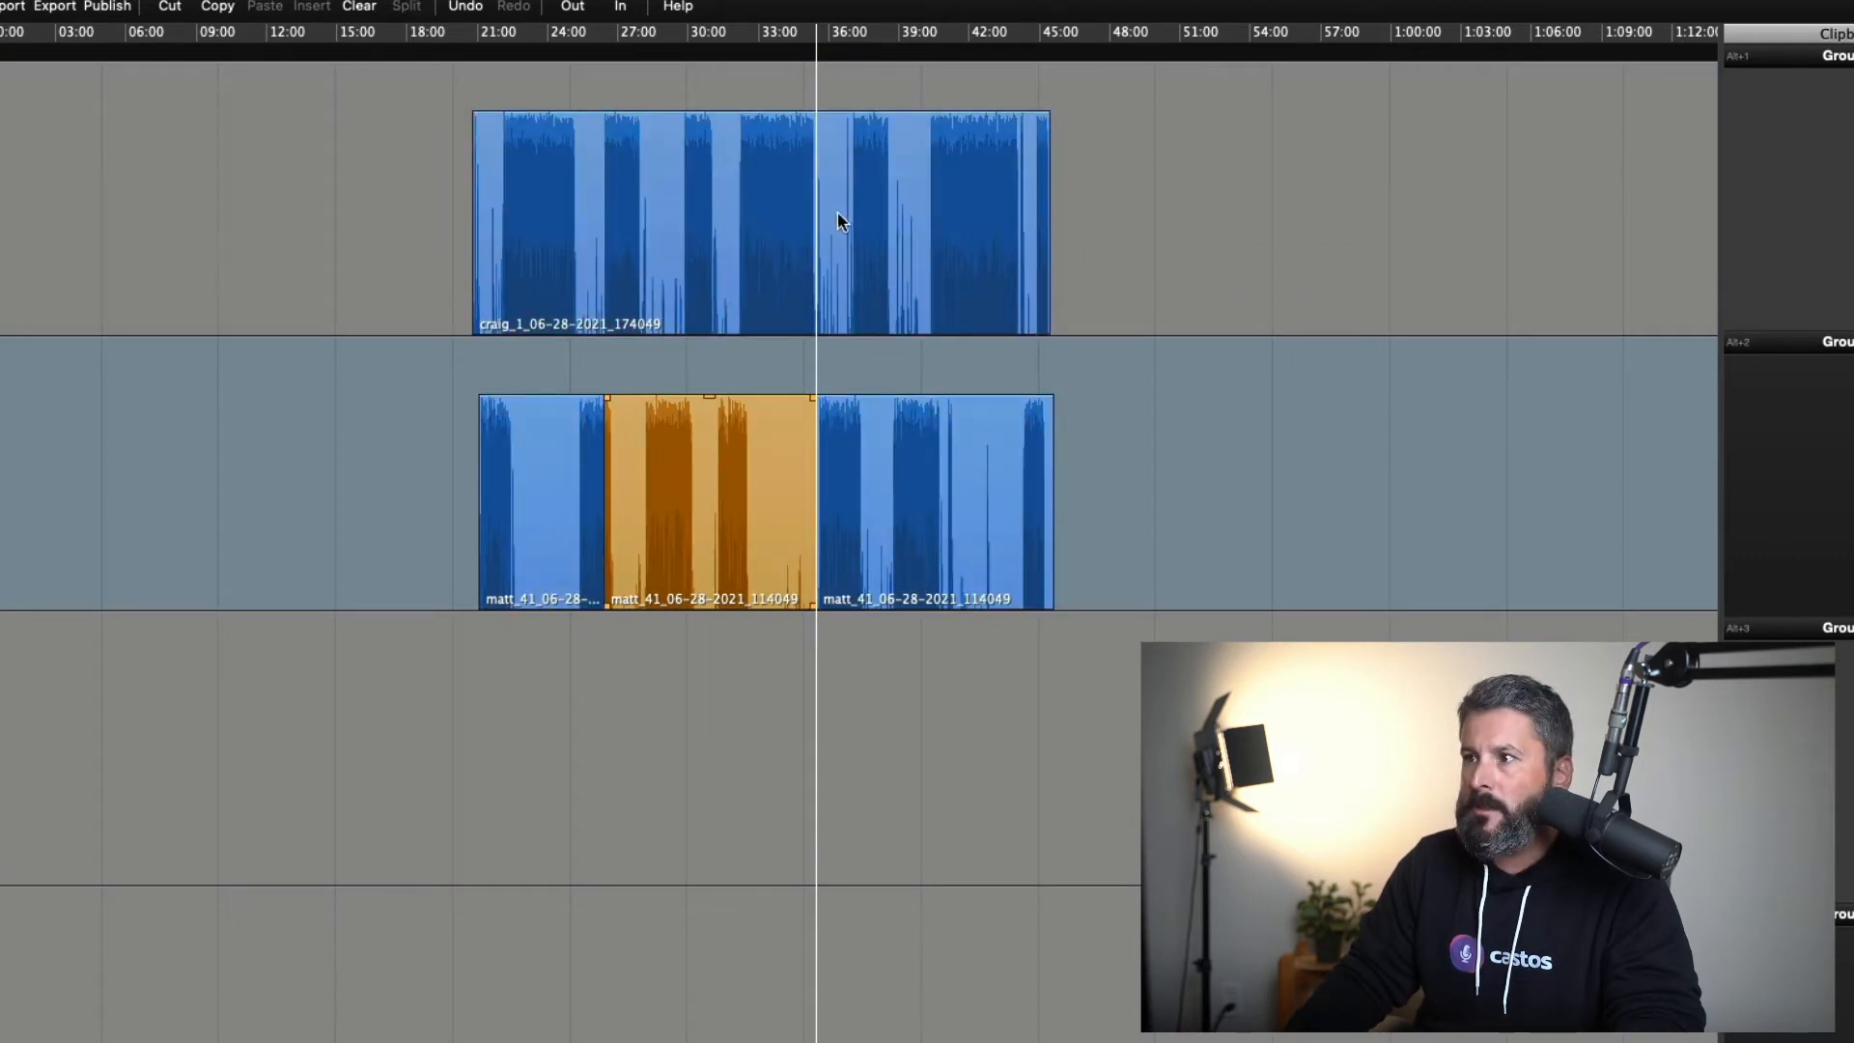
pyautogui.click(837, 207)
pyautogui.press('super+t')
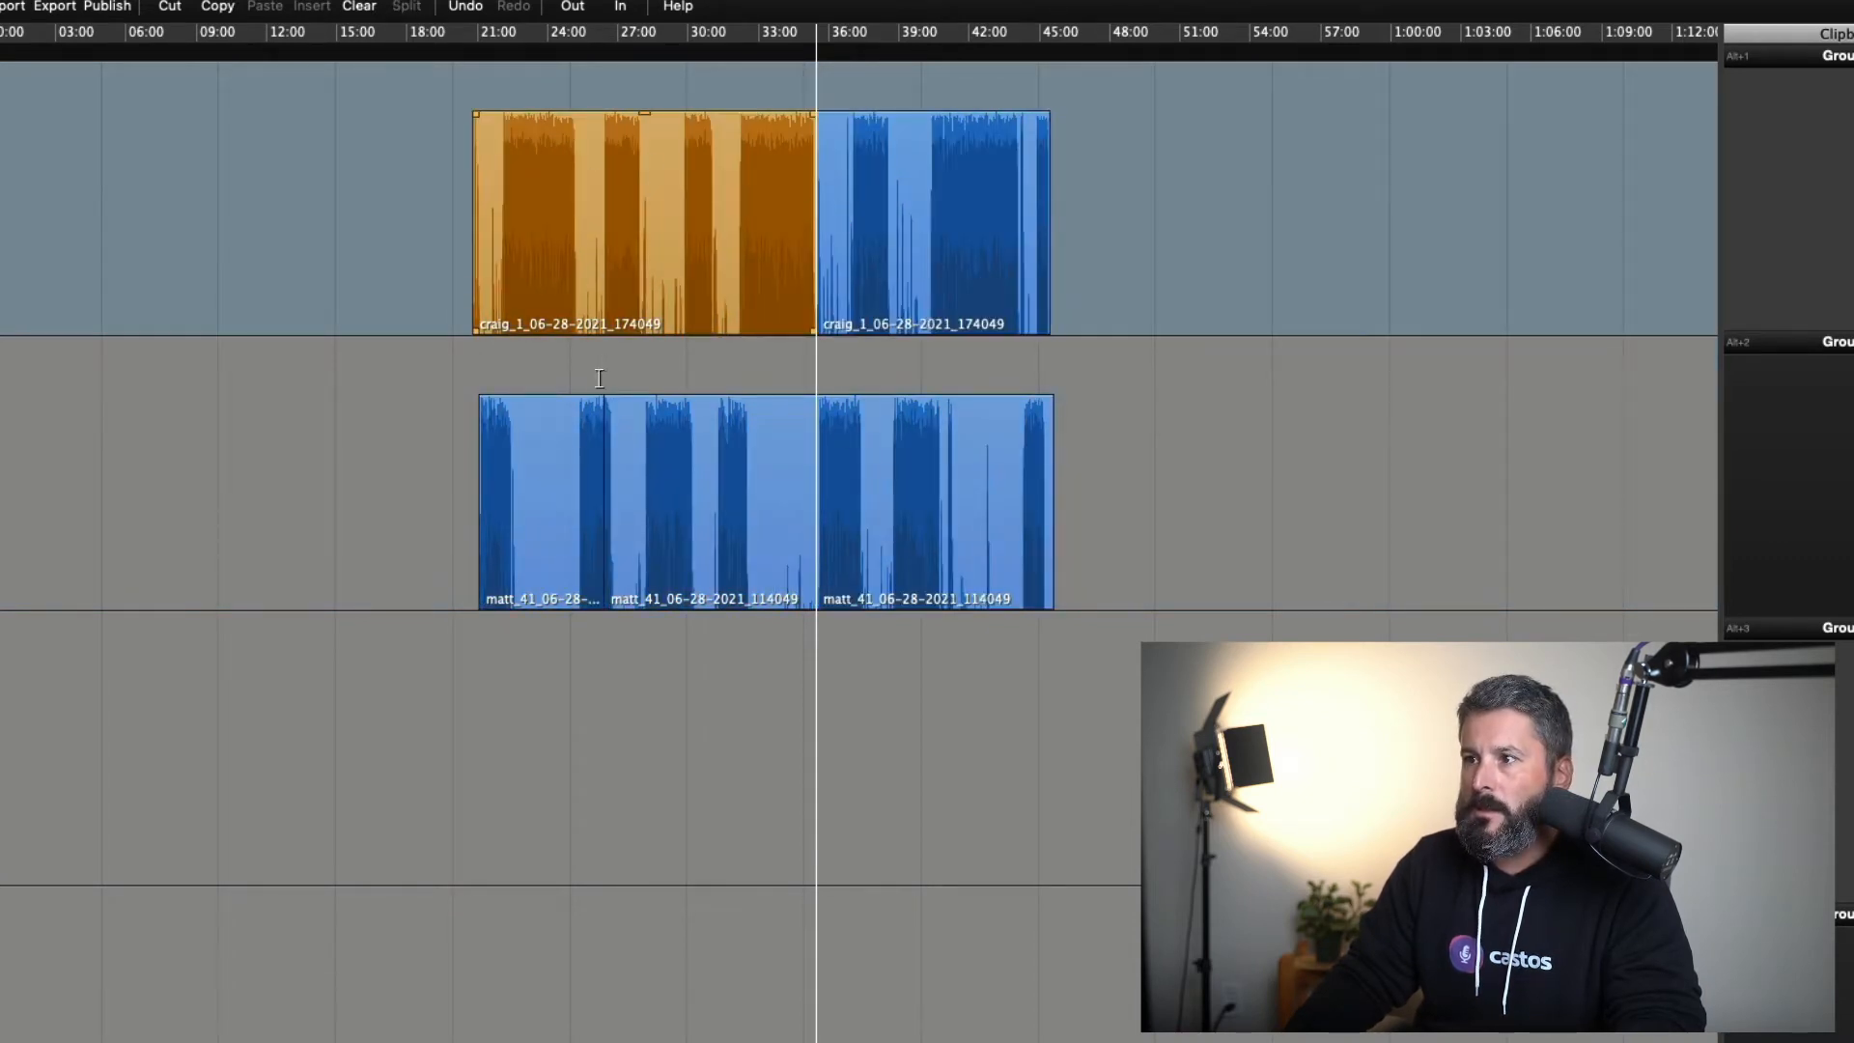
# Split the Speak clip at about 26:24 so it lines up with the first cut in the Interview clip
pyautogui.click(591, 410)
pyautogui.scroll(5, 589, 406)
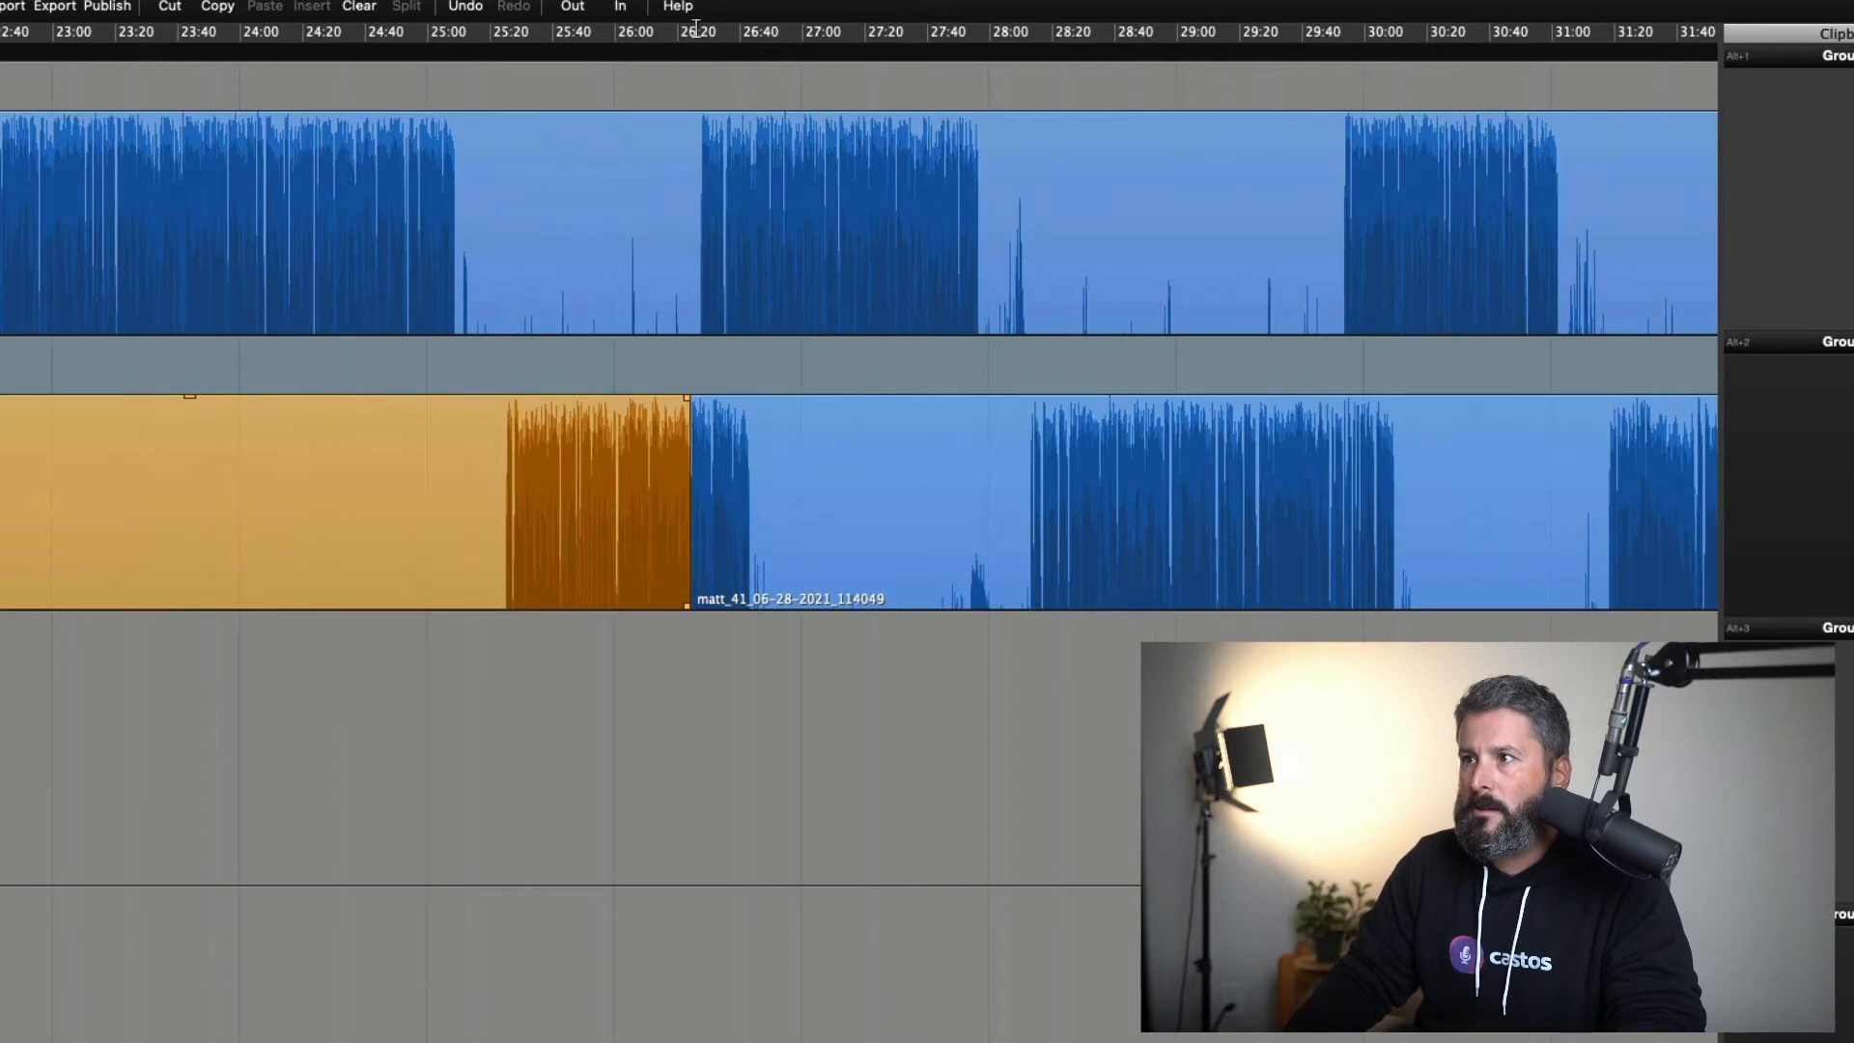
pyautogui.click(695, 27)
pyautogui.scroll(5, 838, 255)
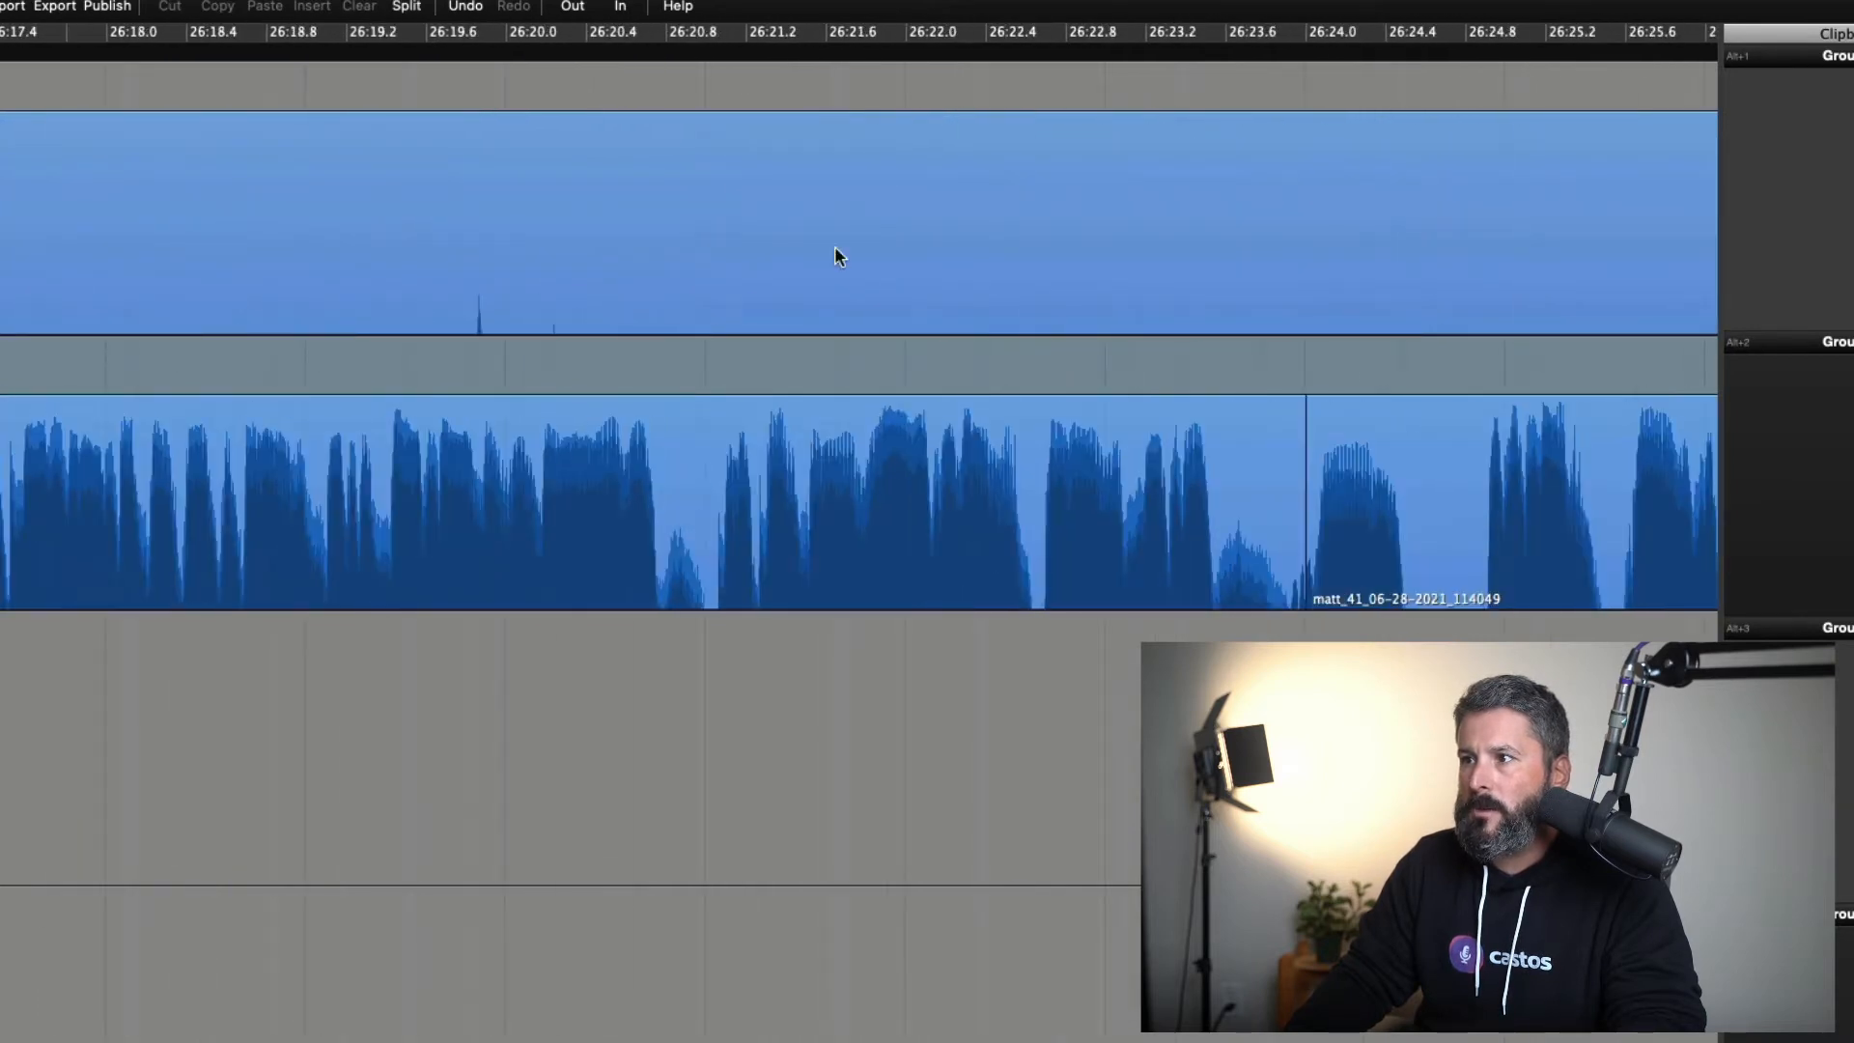
pyautogui.click(1309, 46)
pyautogui.click(1260, 156)
pyautogui.press('t')
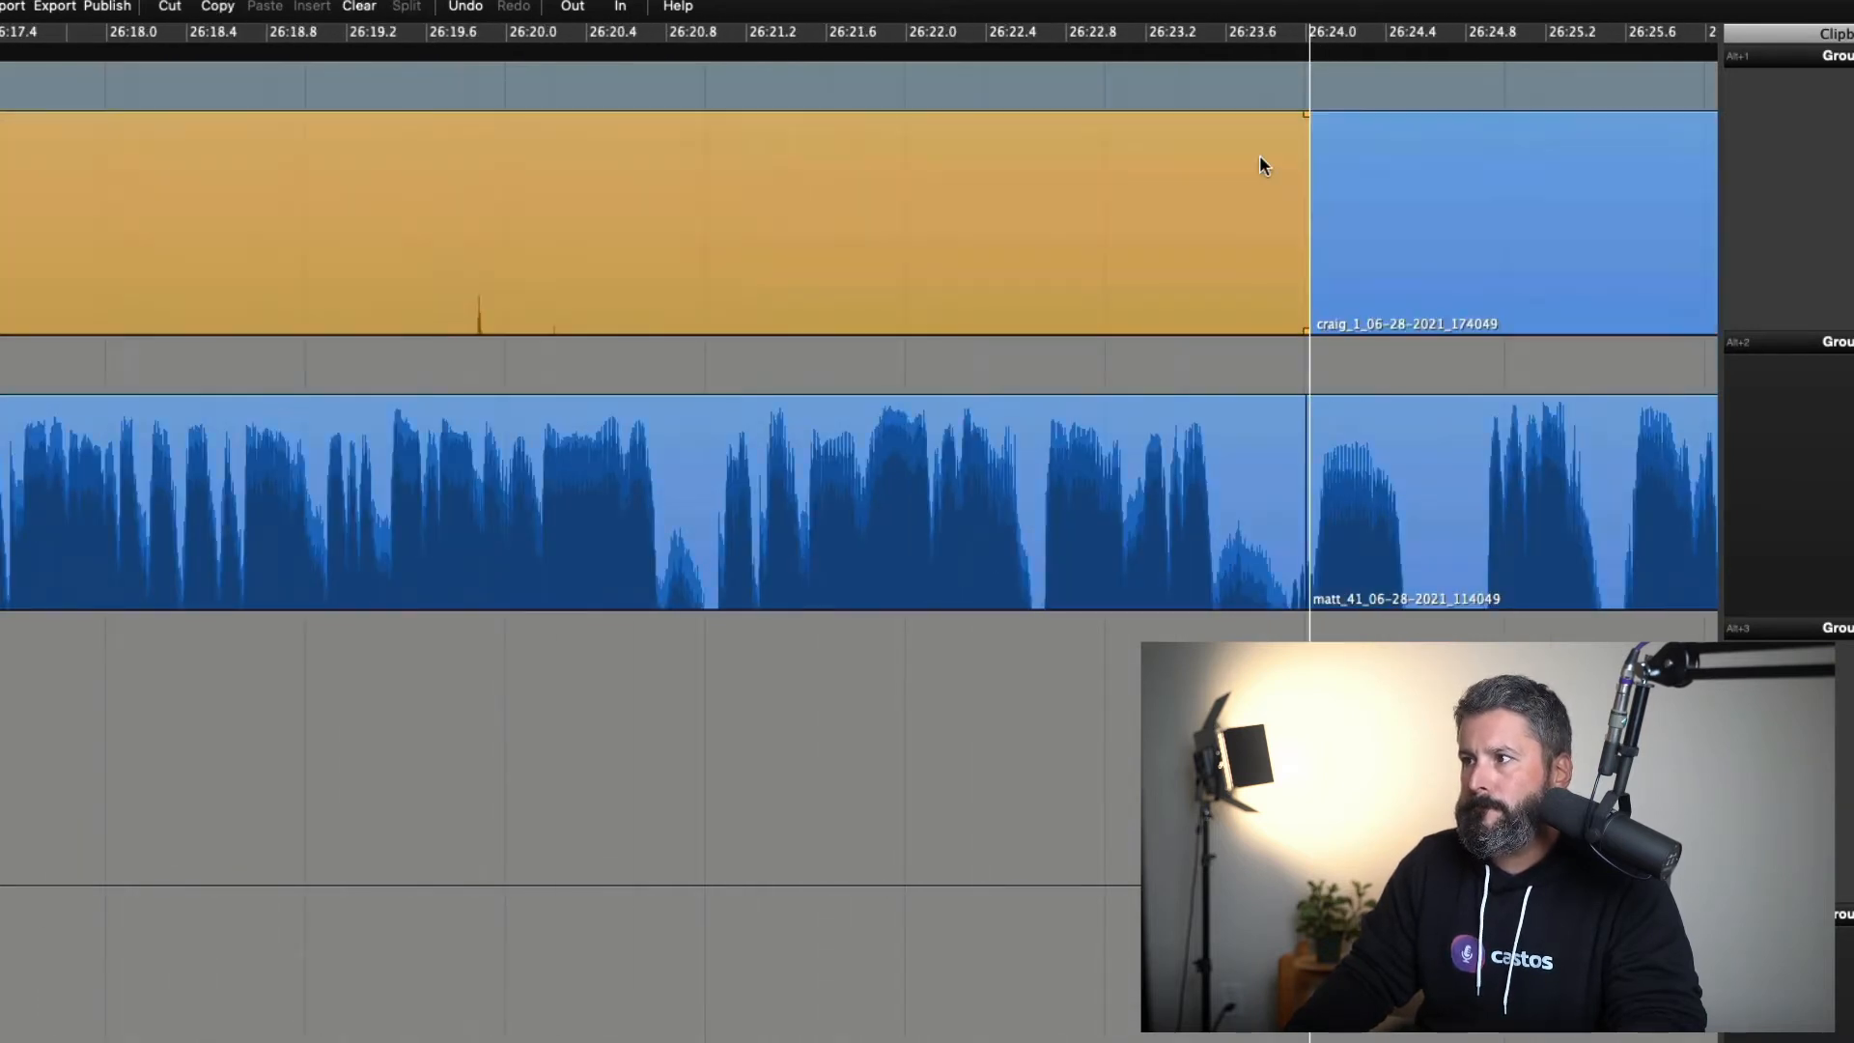
pyautogui.scroll(-10, 1153, 278)
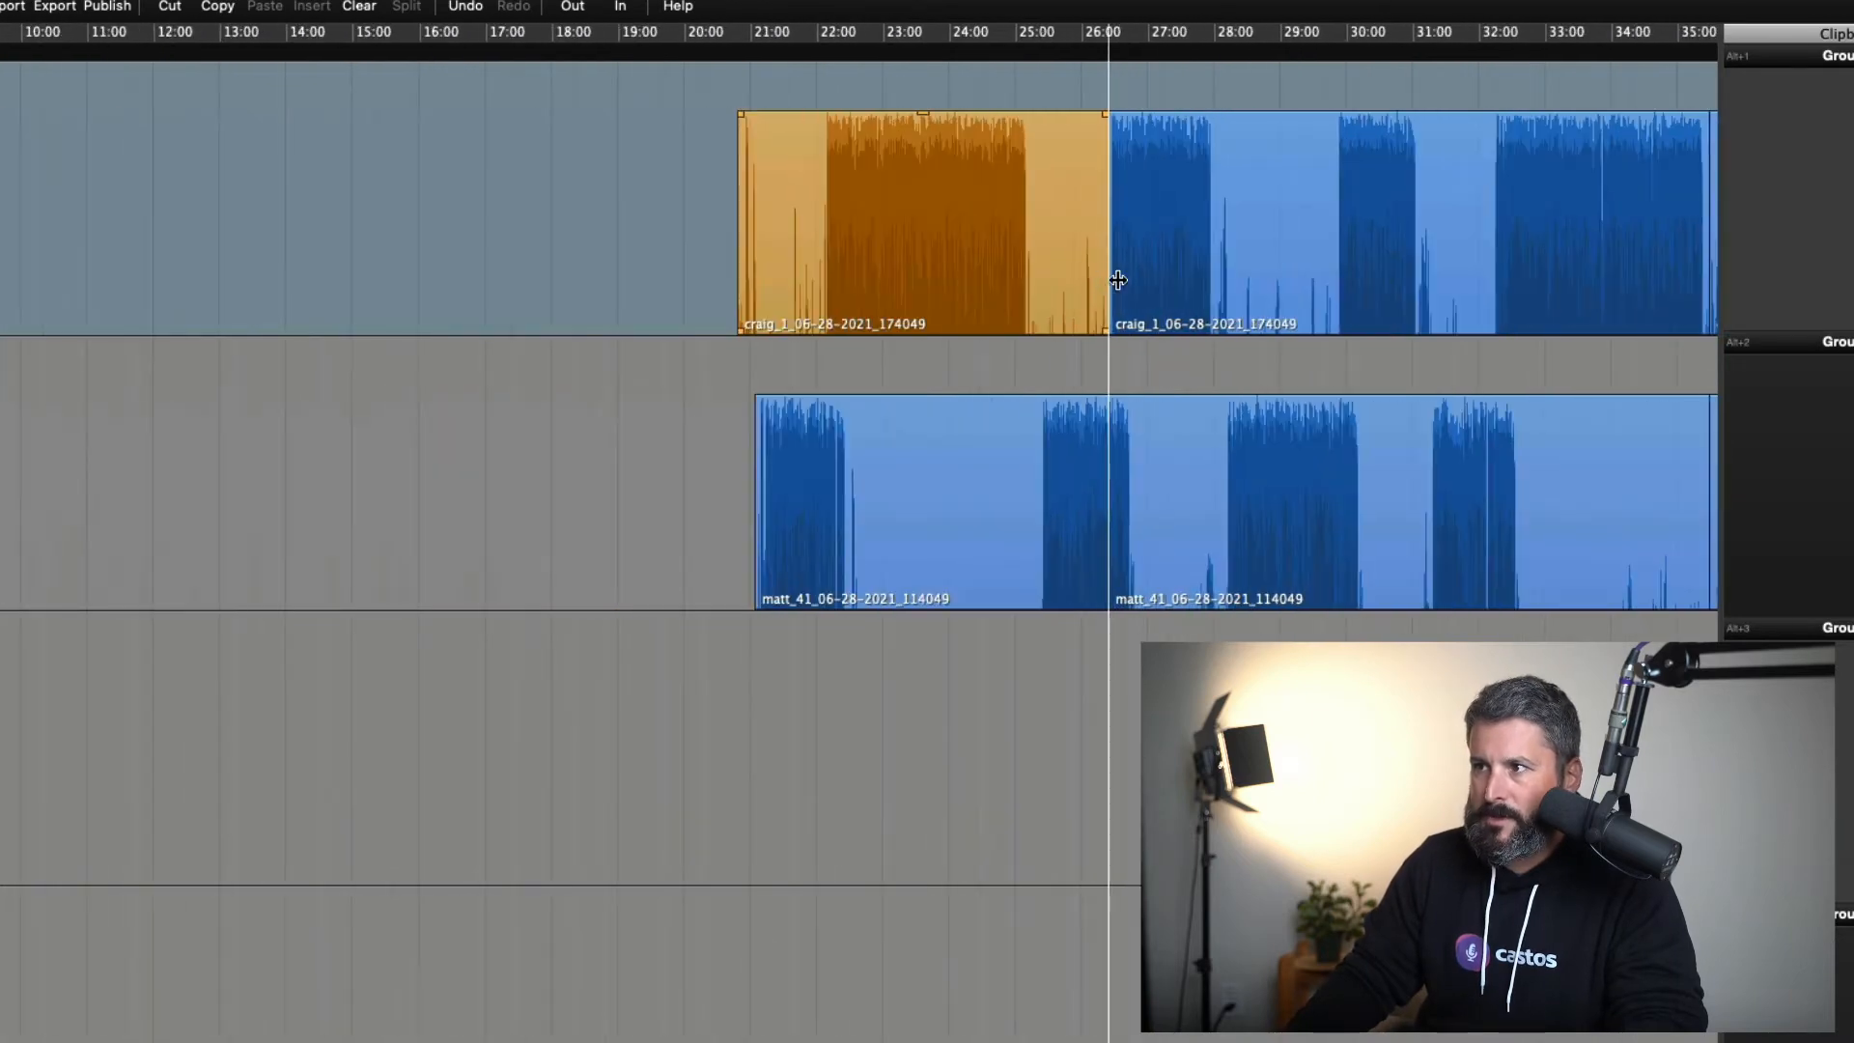
pyautogui.scroll(-5, 1117, 279)
pyautogui.keyDown('shift'); pyautogui.click(645, 177); pyautogui.keyUp('shift')
pyautogui.keyDown('shift'); pyautogui.click(676, 467); pyautogui.keyUp('shift')
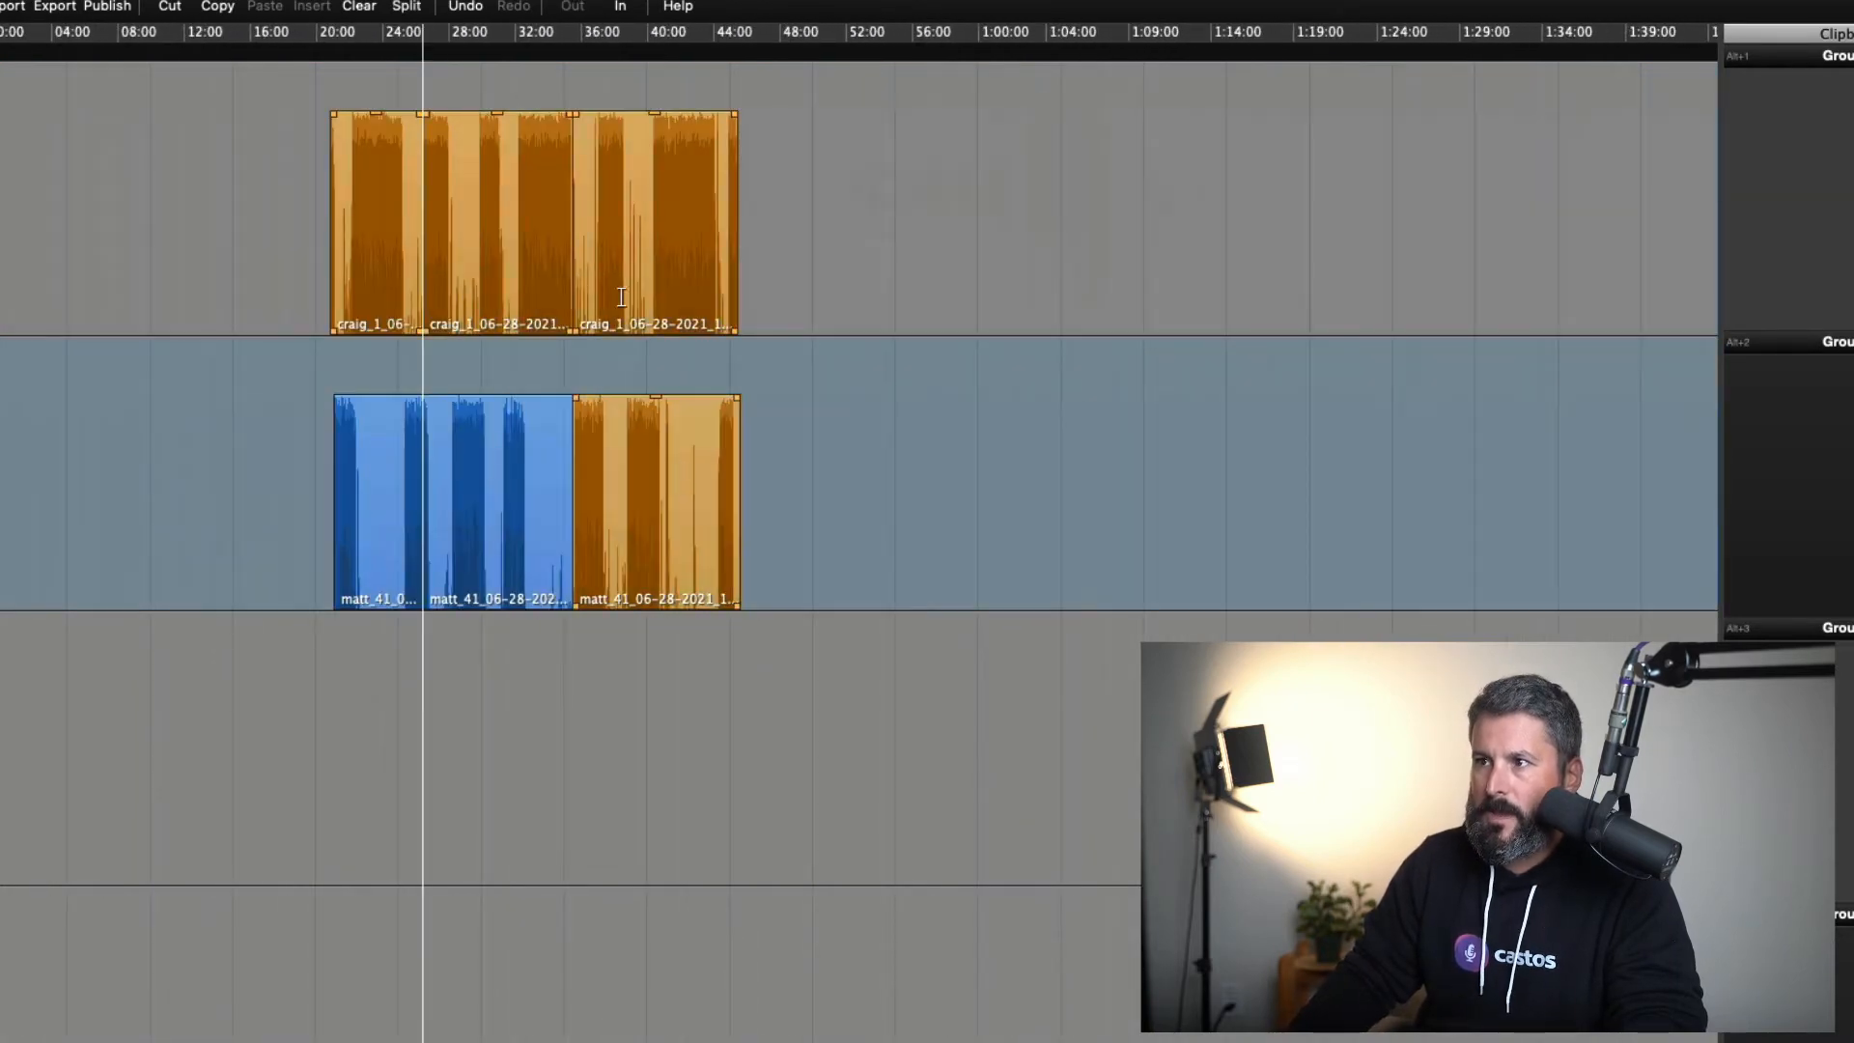
pyautogui.click(892, 266)
pyautogui.click(525, 191)
pyautogui.keyDown('shift'); pyautogui.click(672, 214); pyautogui.keyUp('shift')
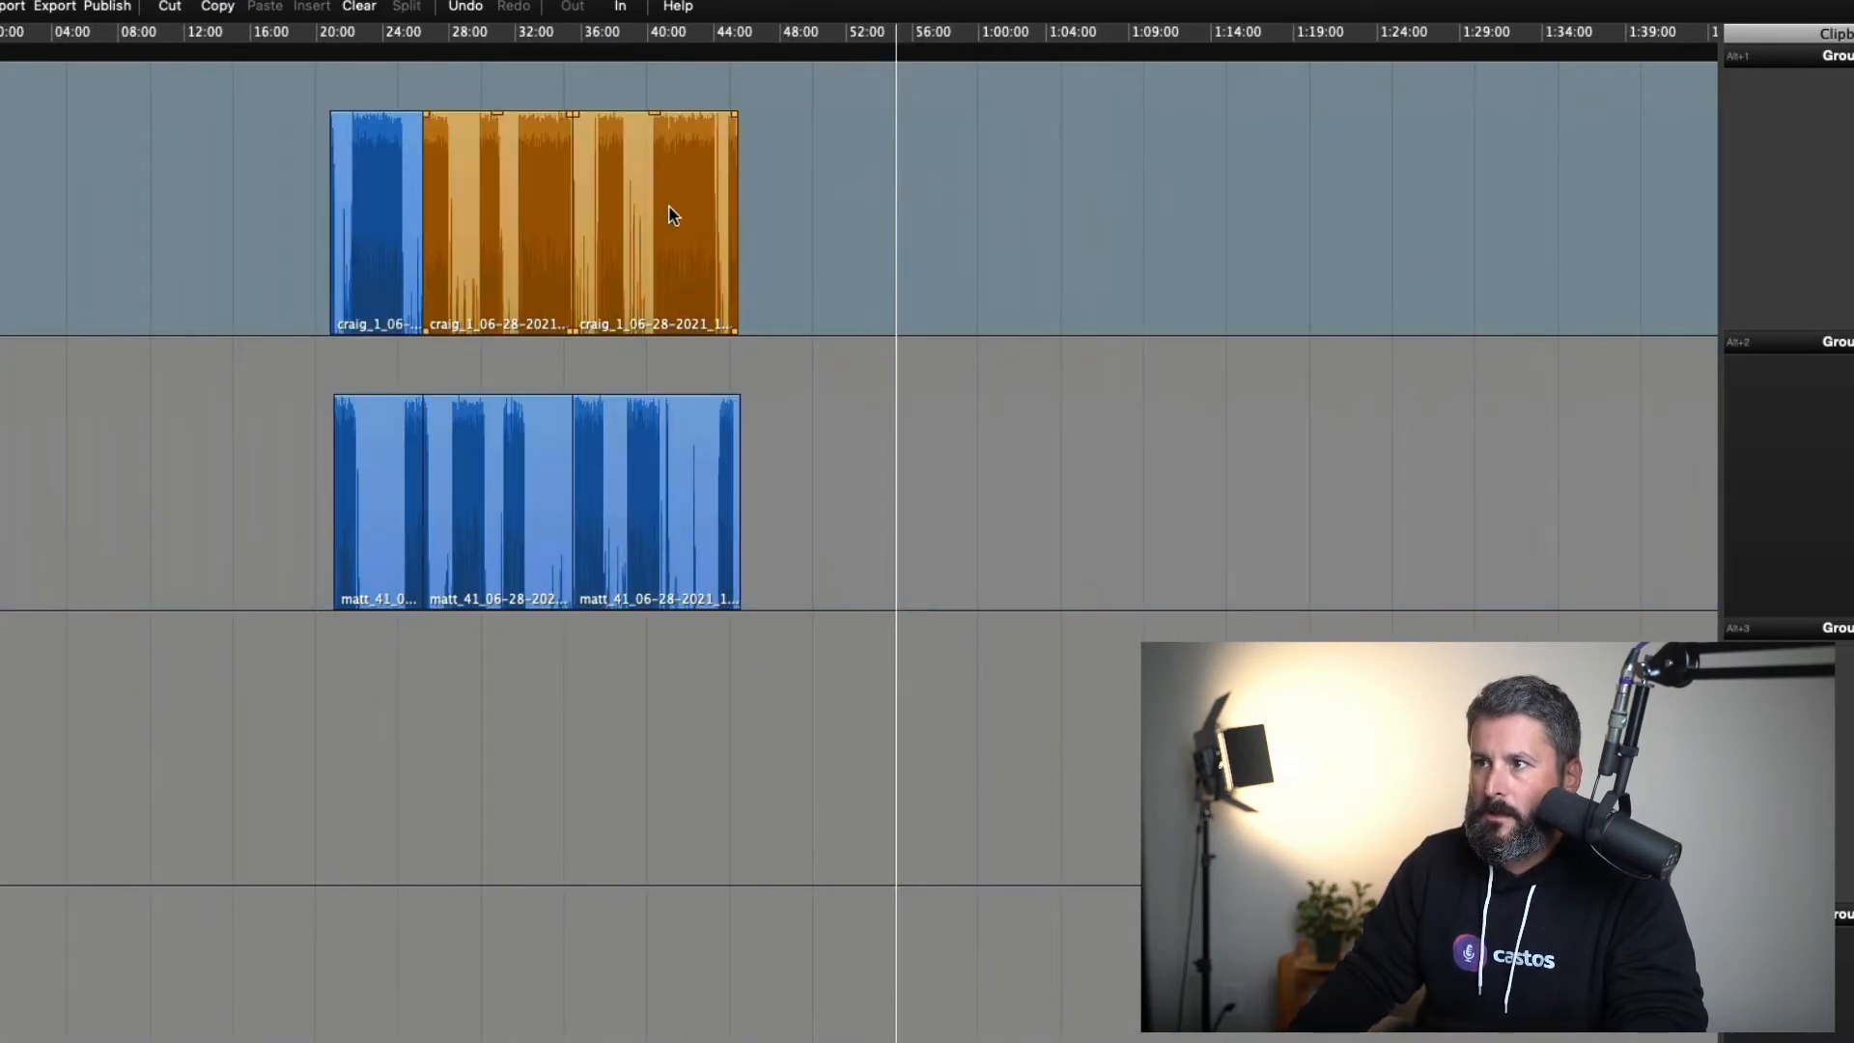
pyautogui.click(951, 223)
# Move the last pair of Speak and Interview clips about 7 minutes later and the middle pair about 5 minutes later
pyautogui.click(687, 232)
pyautogui.keyDown('shift'); pyautogui.click(679, 419); pyautogui.keyUp('shift')
pyautogui.moveTo(670, 435); pyautogui.dragTo(786, 434)
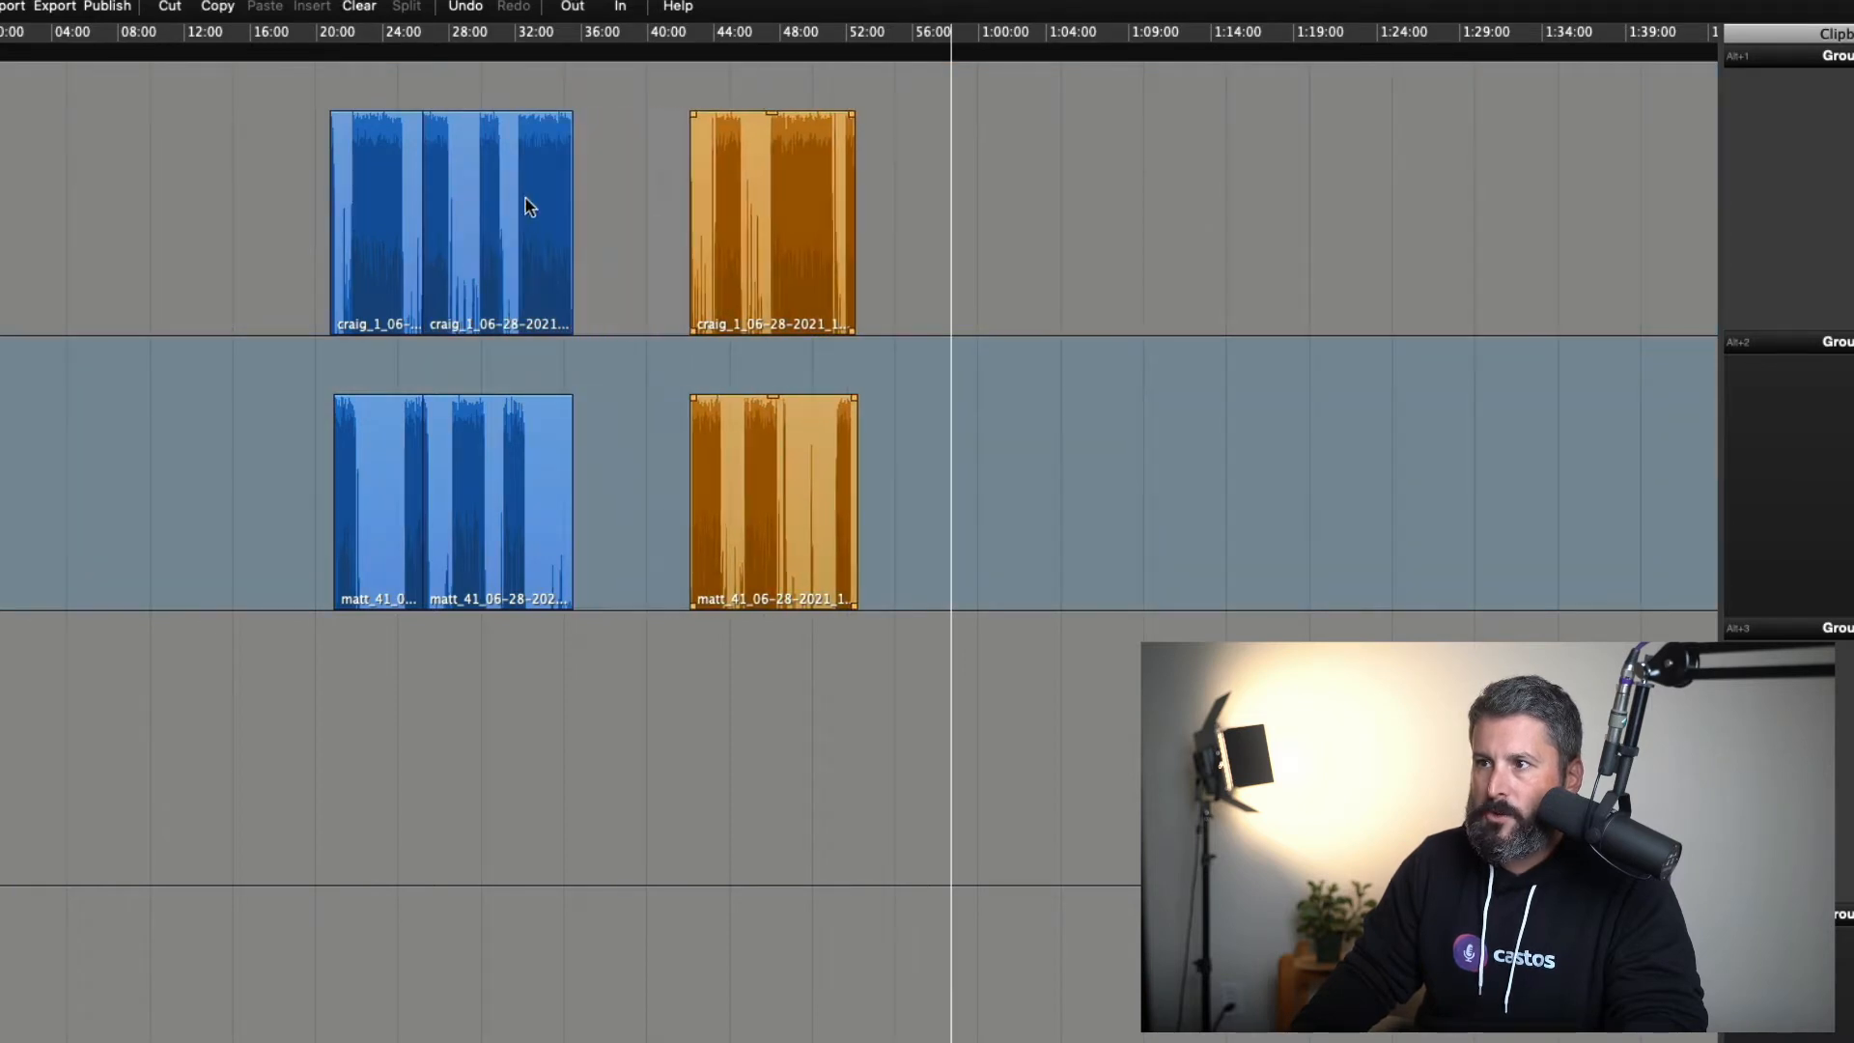
pyautogui.click(526, 206)
pyautogui.keyDown('shift'); pyautogui.click(495, 436); pyautogui.keyUp('shift')
pyautogui.moveTo(495, 440); pyautogui.dragTo(575, 440)
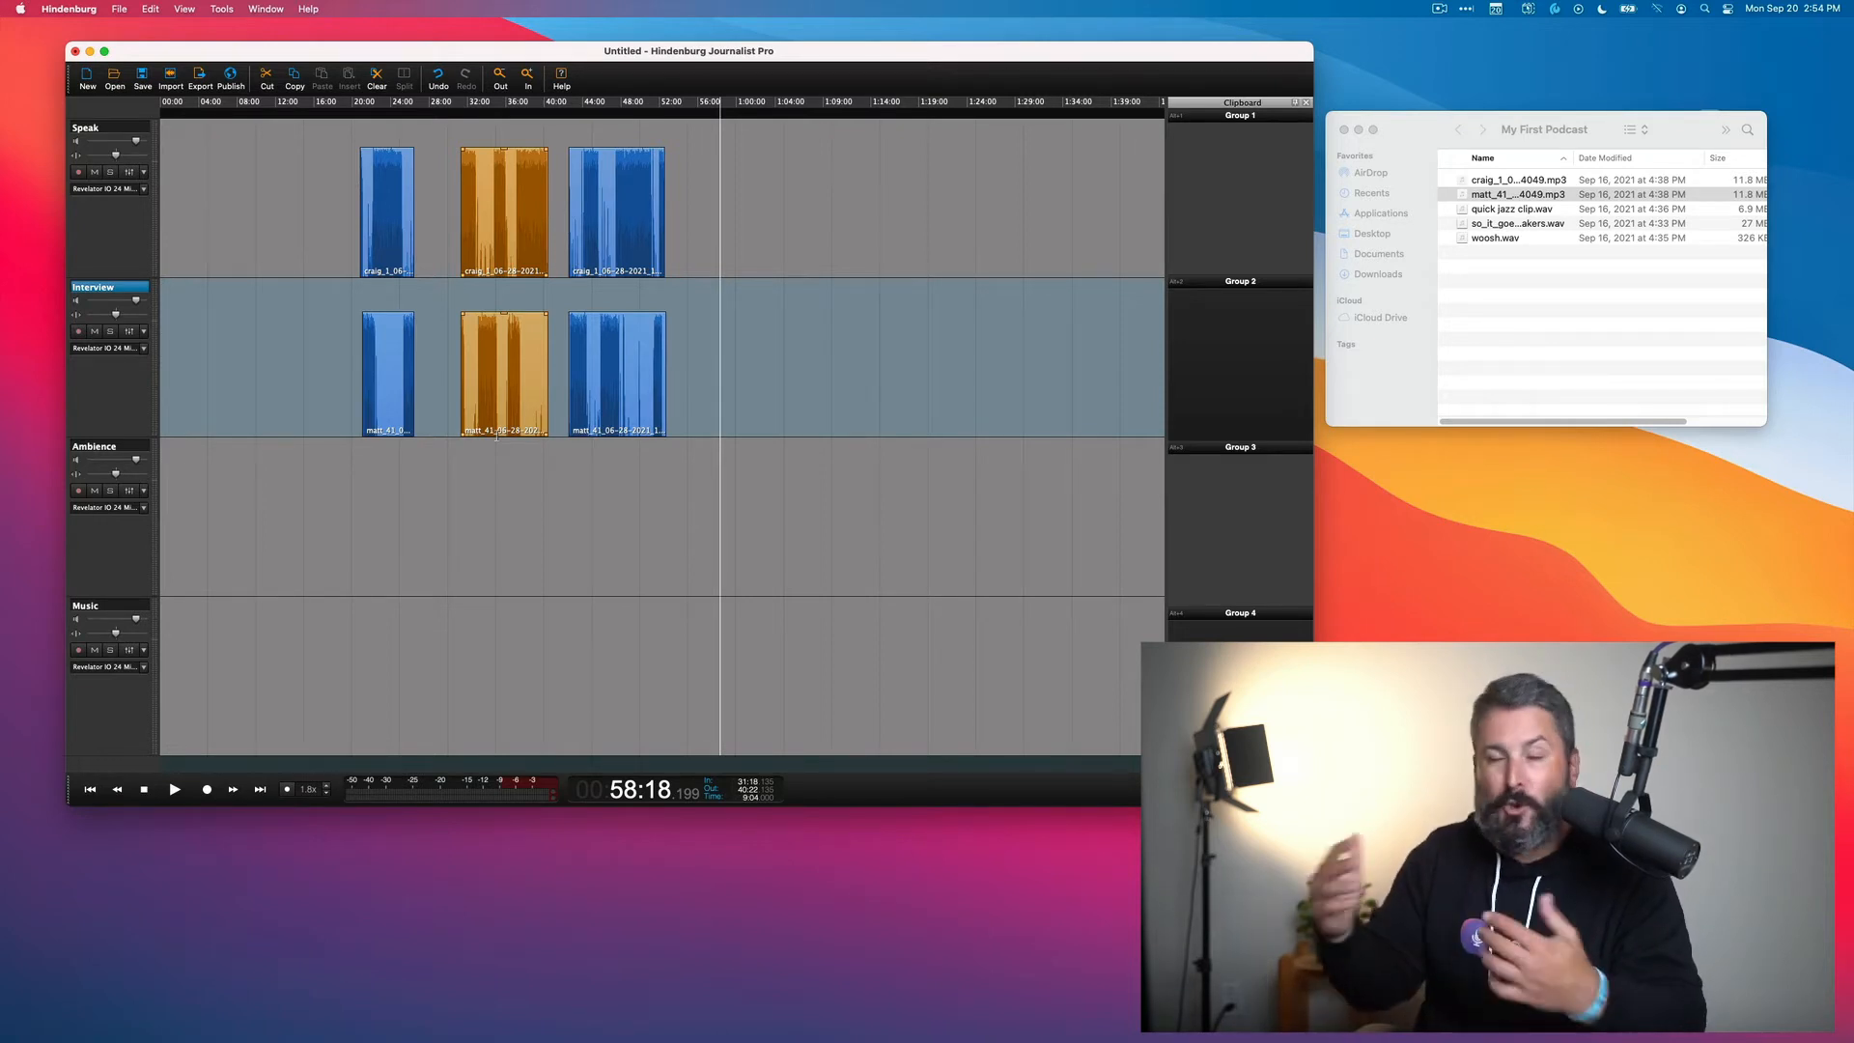
# Audition the middle Speak clip from about 35:15 and copy its passage between about 35:09 and 35:25
pyautogui.scroll(10, 512, 276)
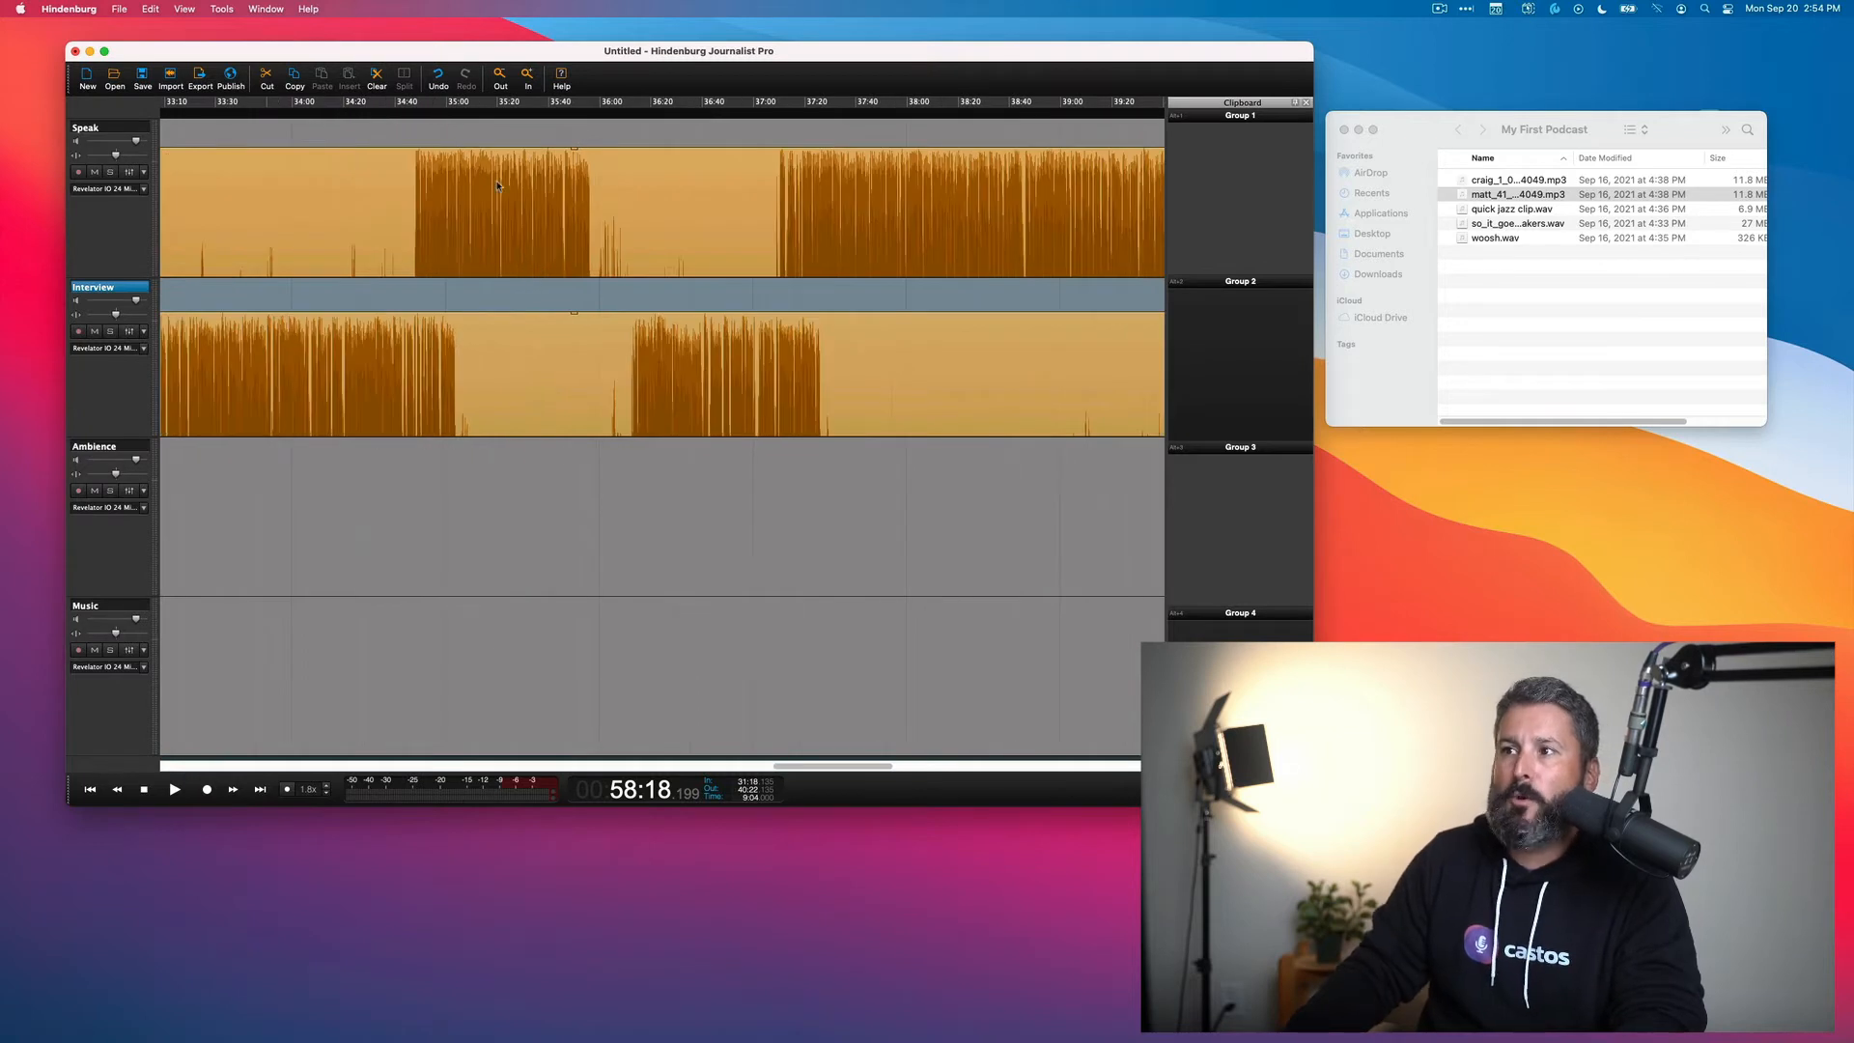
pyautogui.click(510, 125)
pyautogui.click(485, 241)
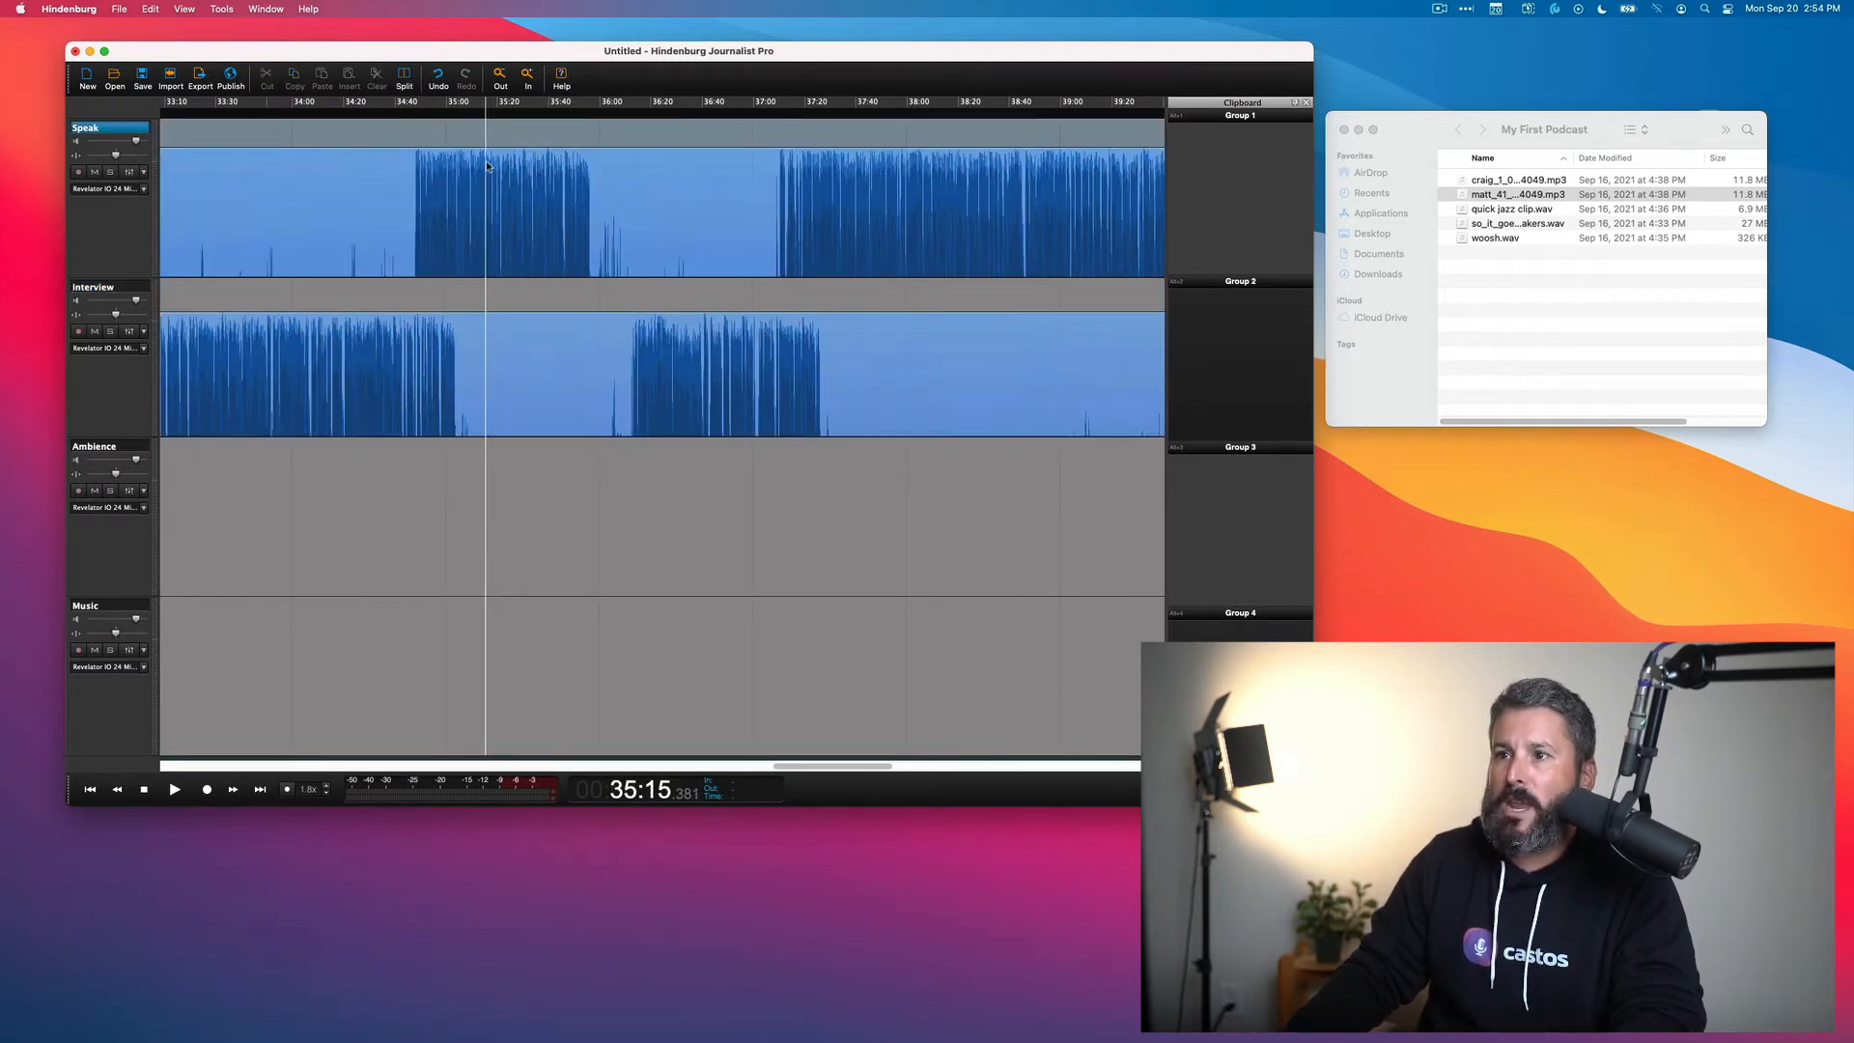
pyautogui.press('space')
pyautogui.scroll(4, 490, 265)
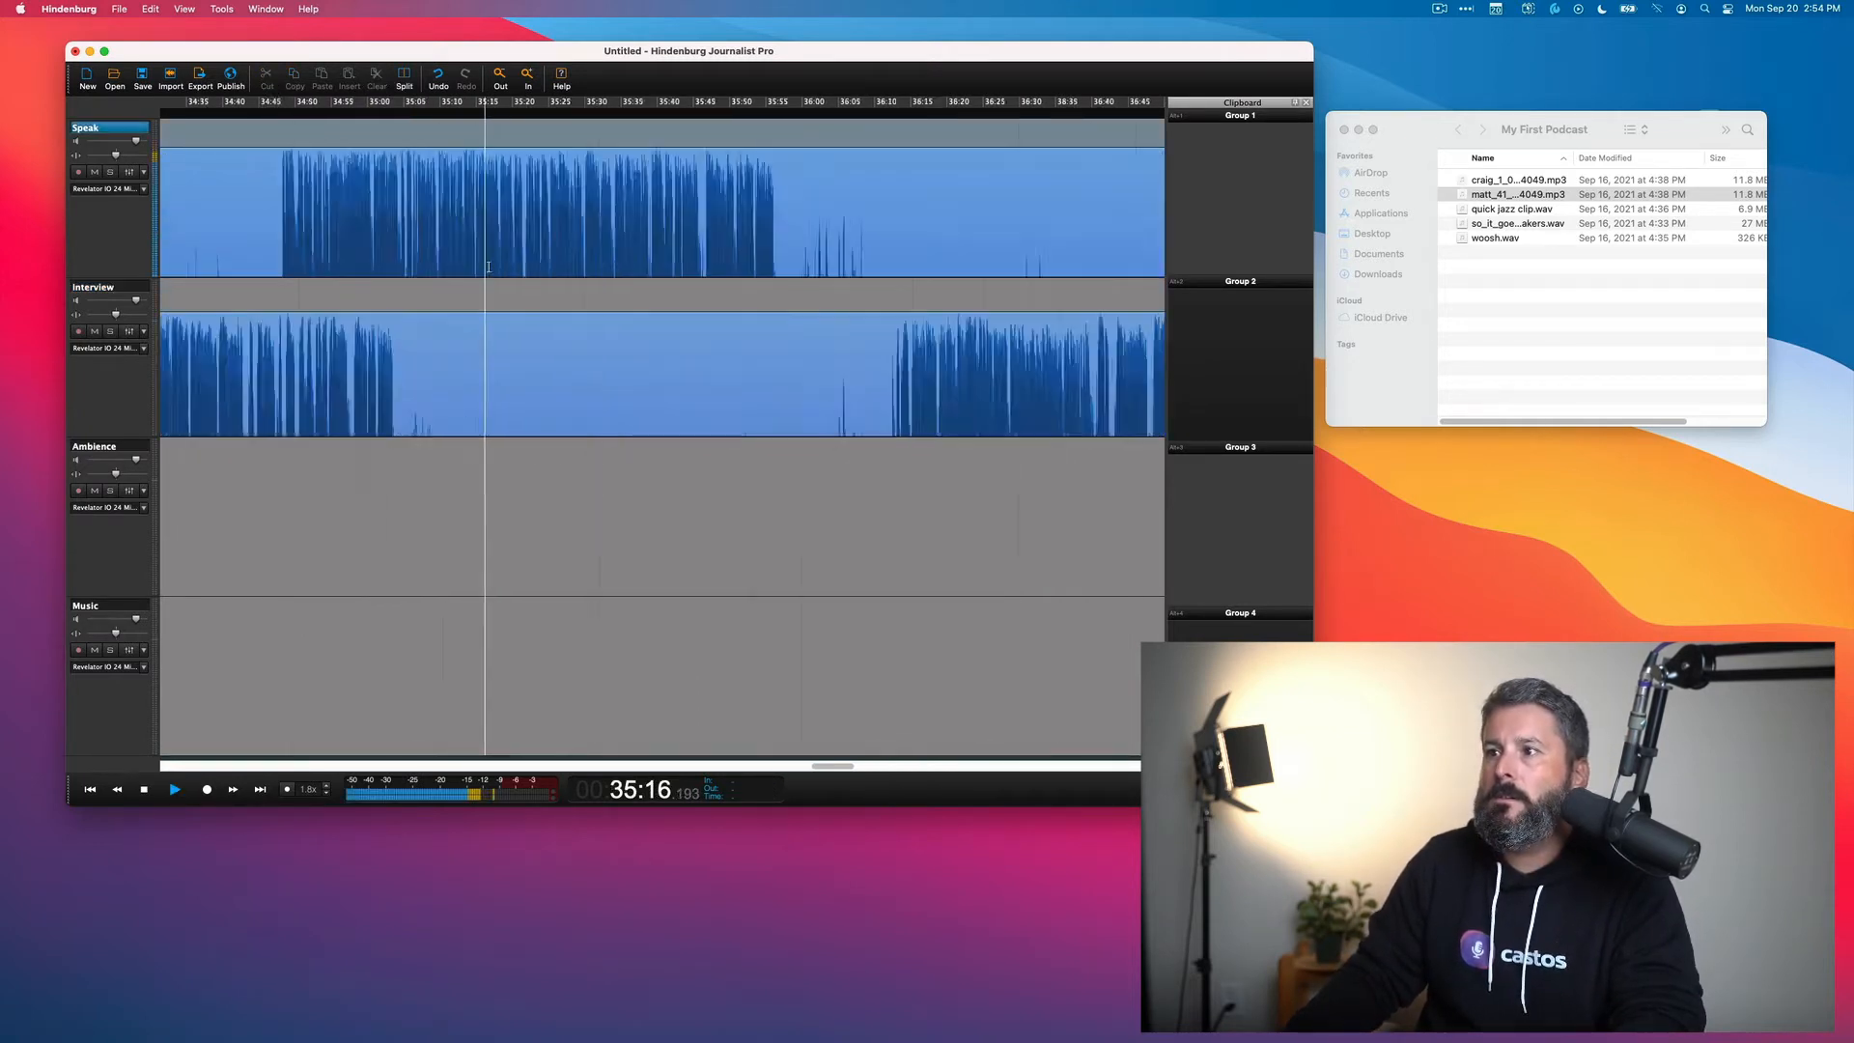
pyautogui.scroll(2, 490, 265)
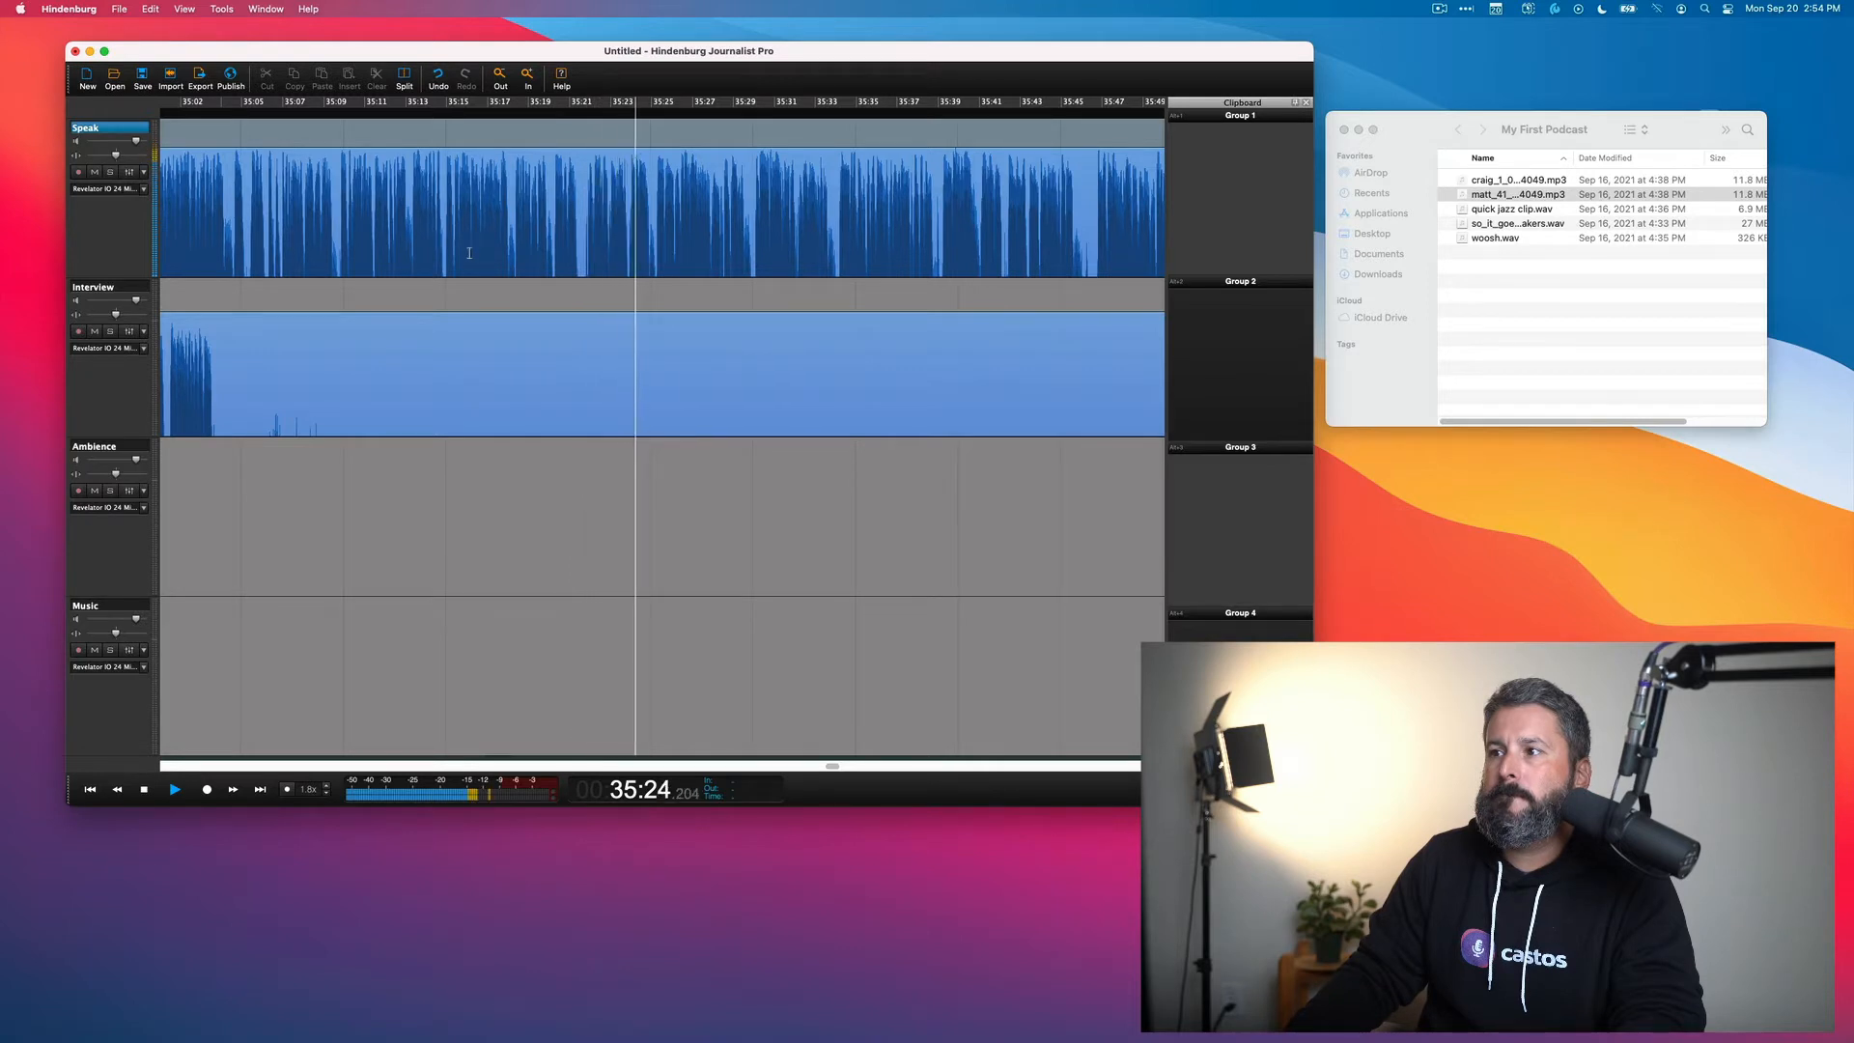
pyautogui.press('space')
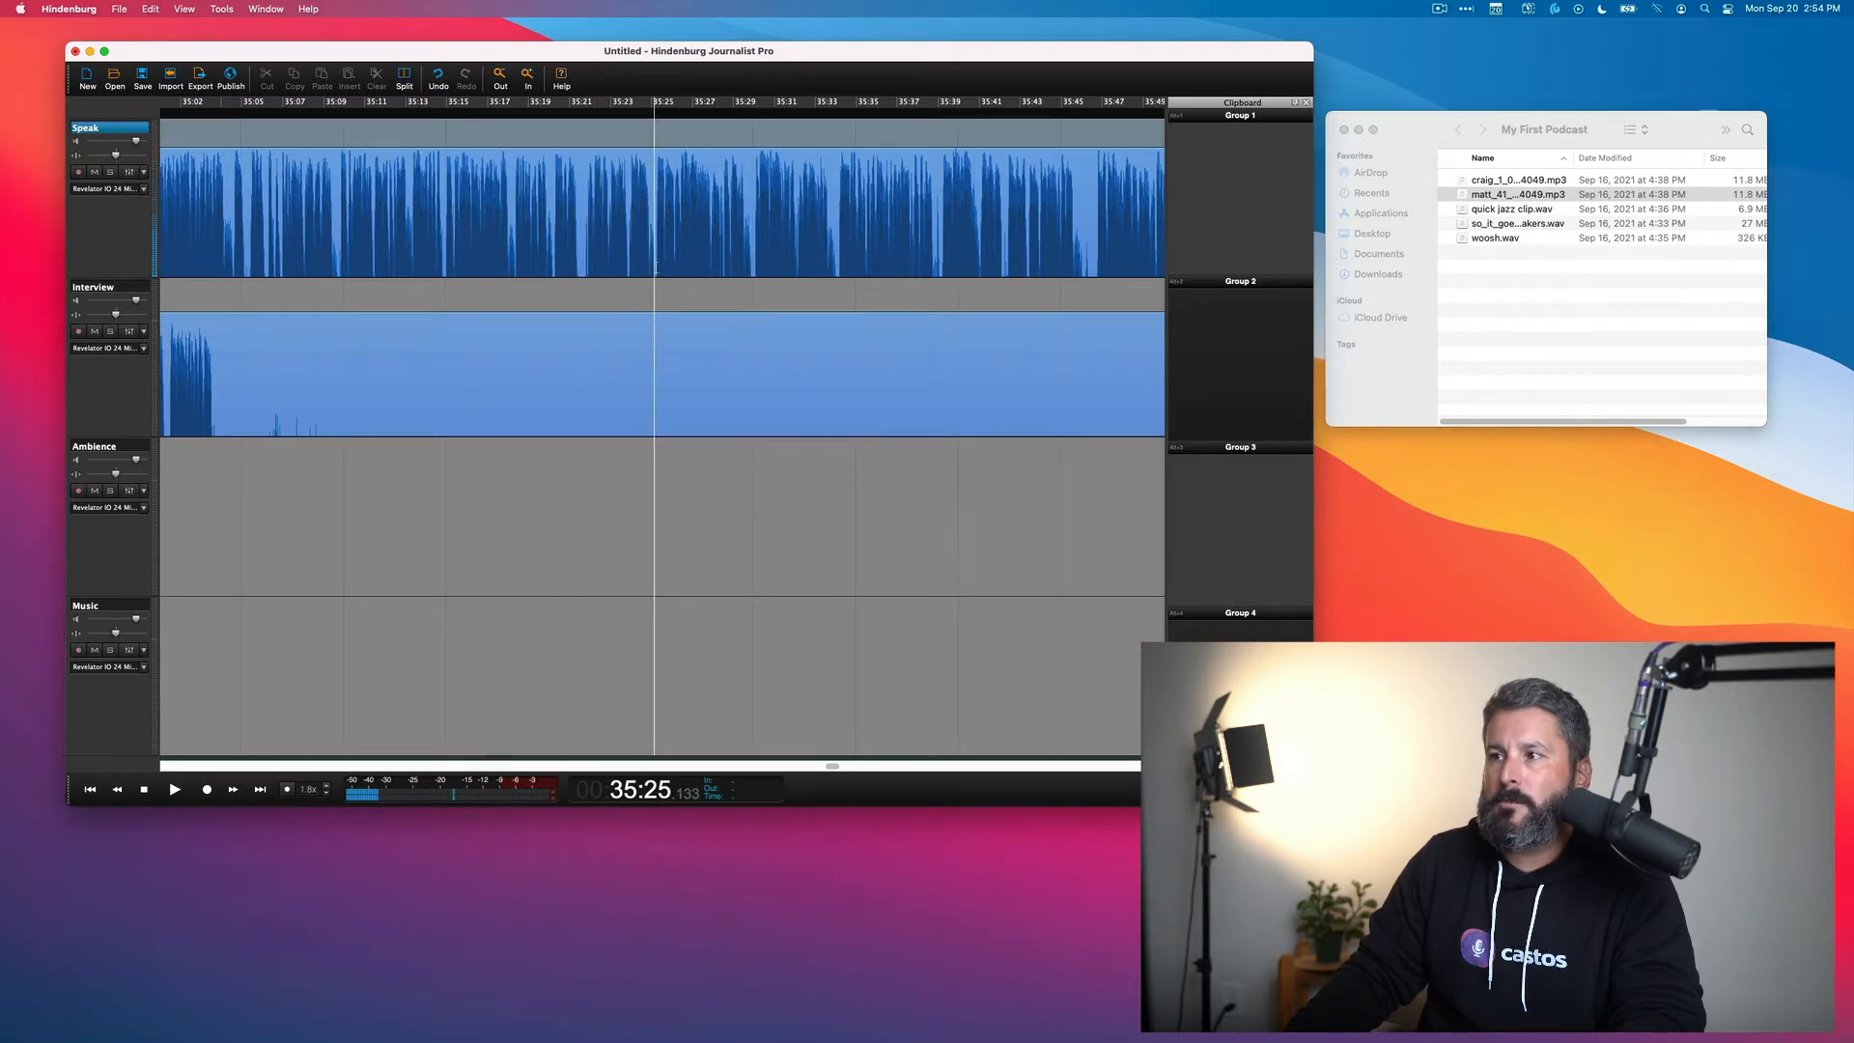
pyautogui.moveTo(655, 267); pyautogui.dragTo(338, 277)
pyautogui.press('super+c')
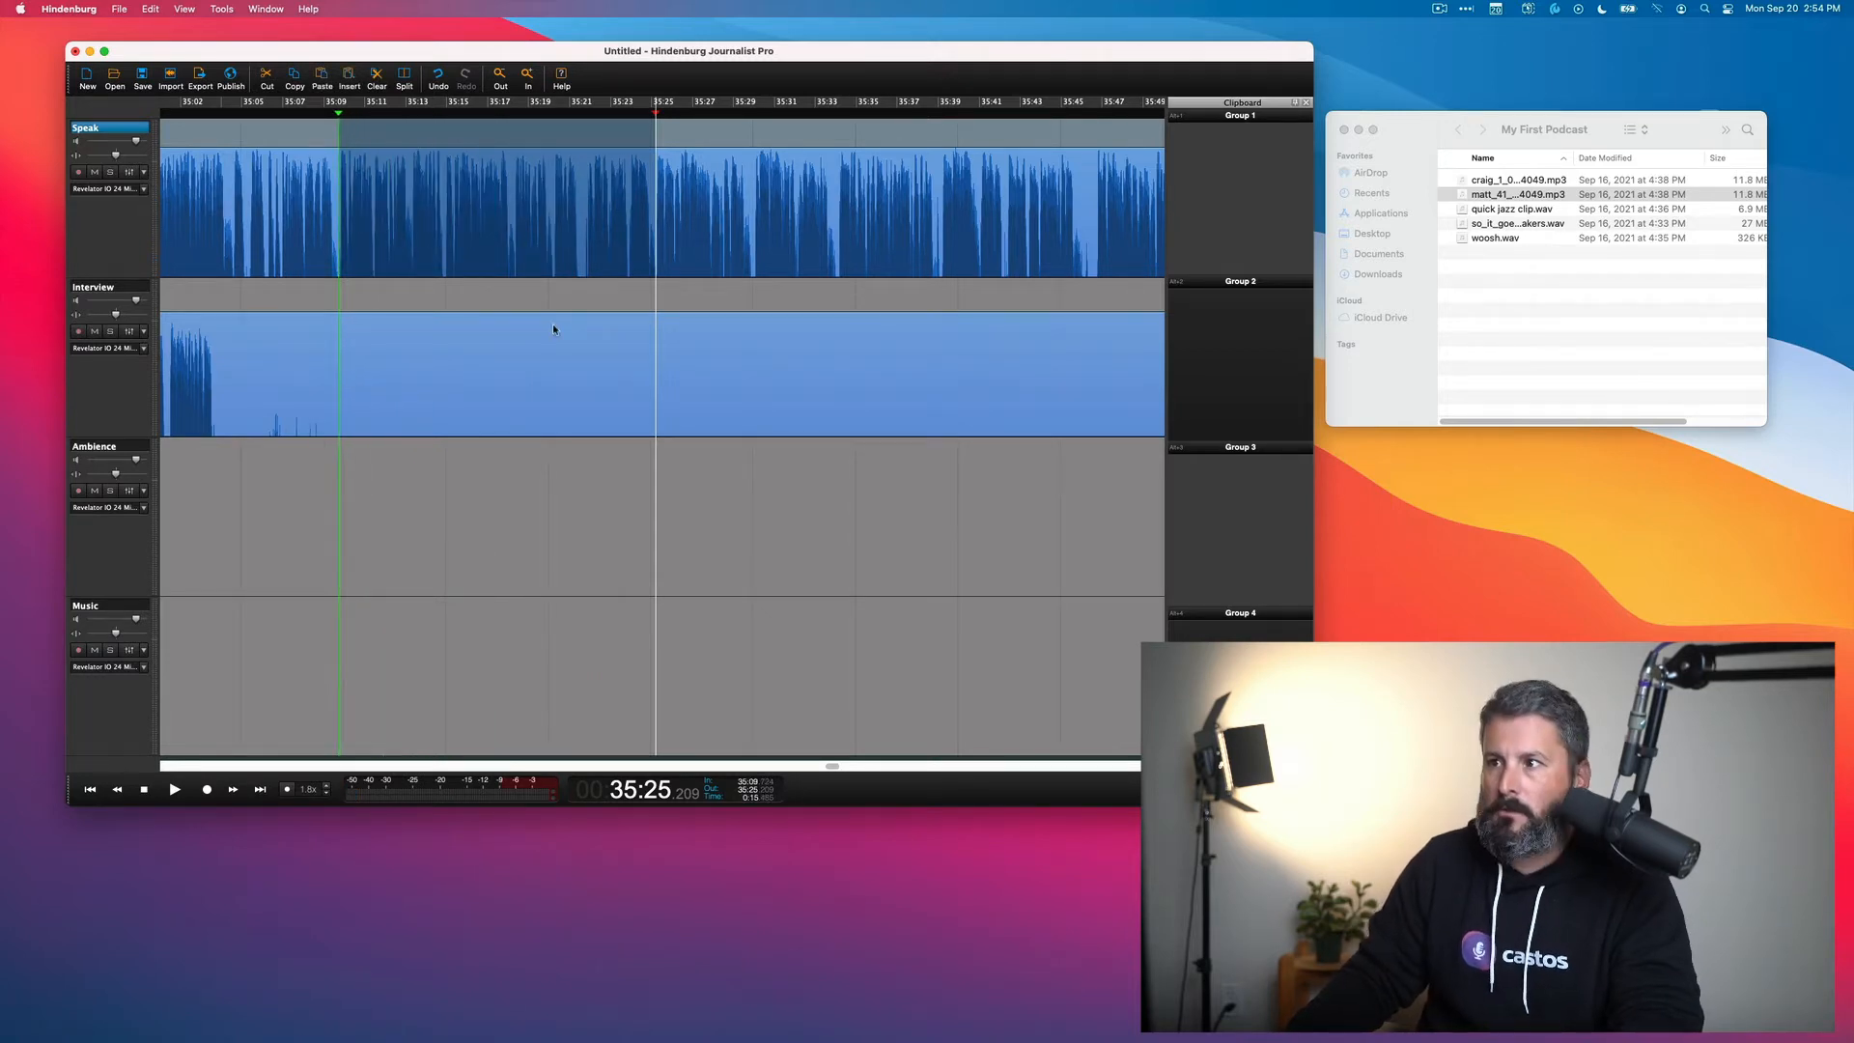
# Paste the copied passage near the beginning of the Speak track, at about 0:13
pyautogui.scroll(-10, 548, 324)
pyautogui.scroll(-5, 539, 325)
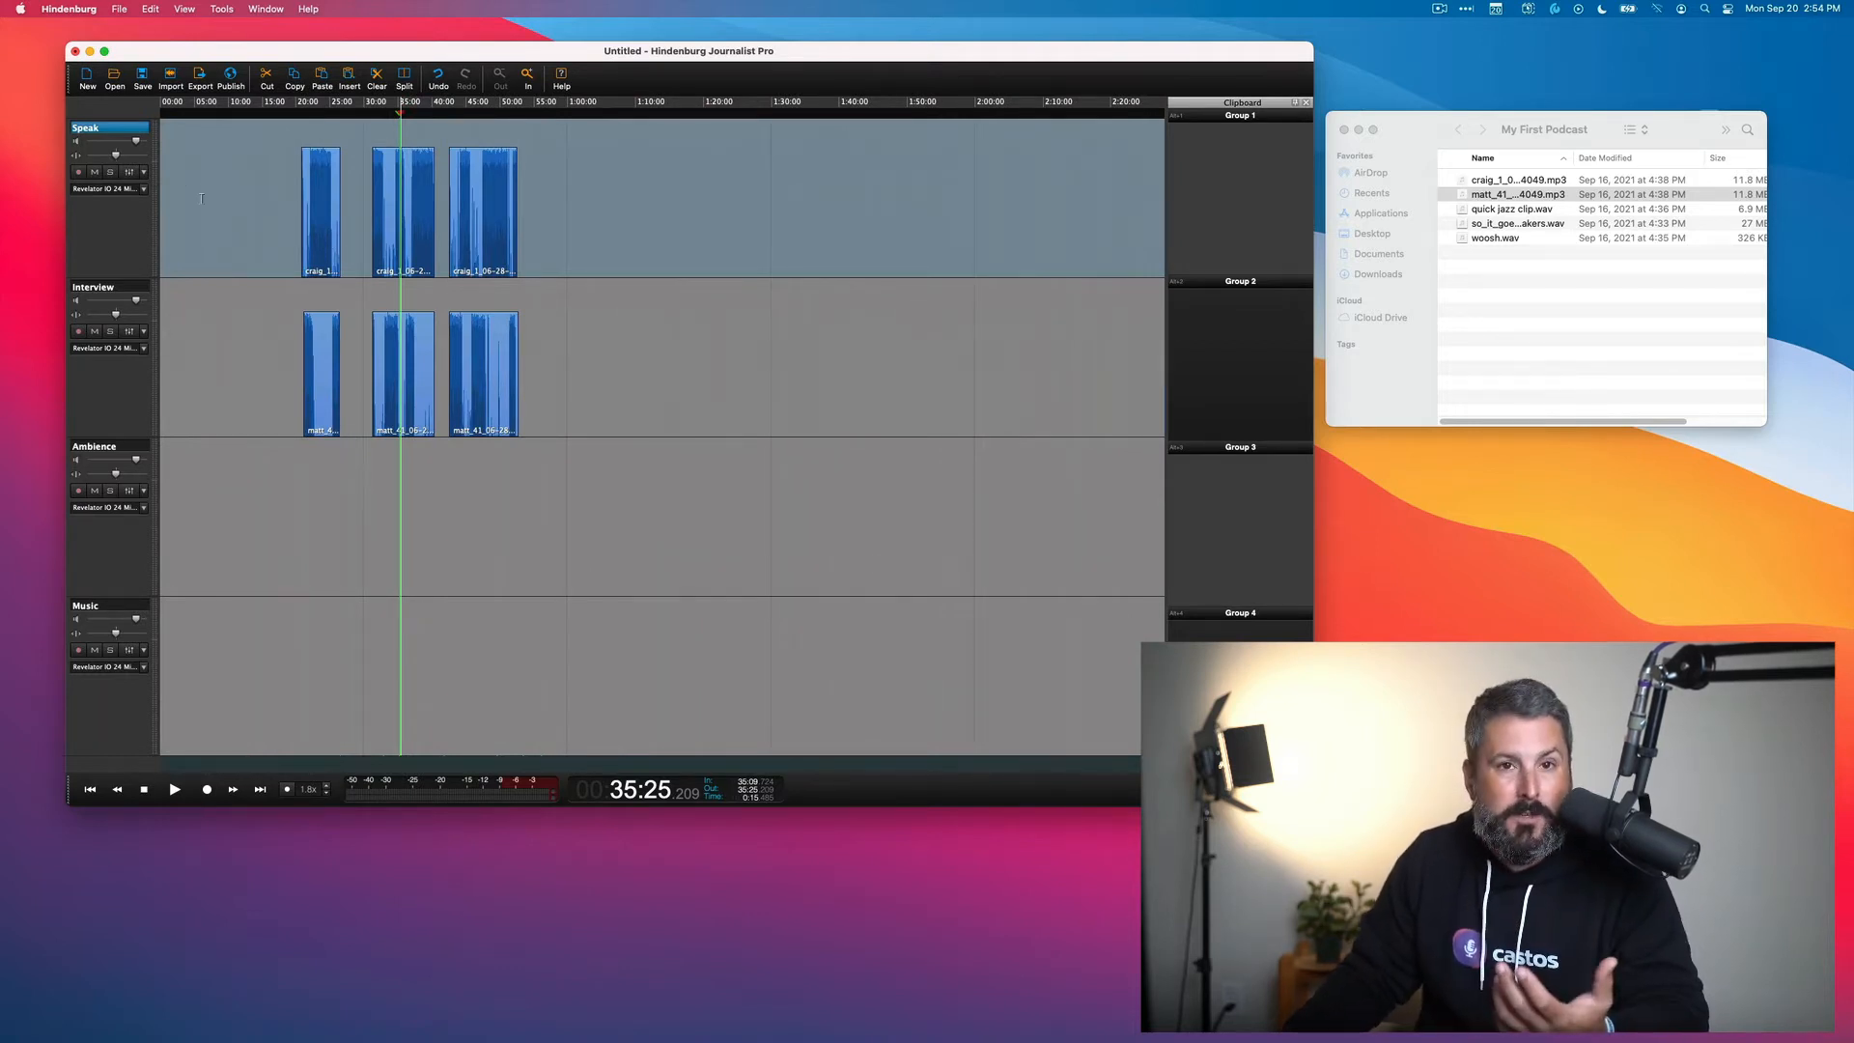
pyautogui.click(164, 113)
pyautogui.scroll(7, 166, 114)
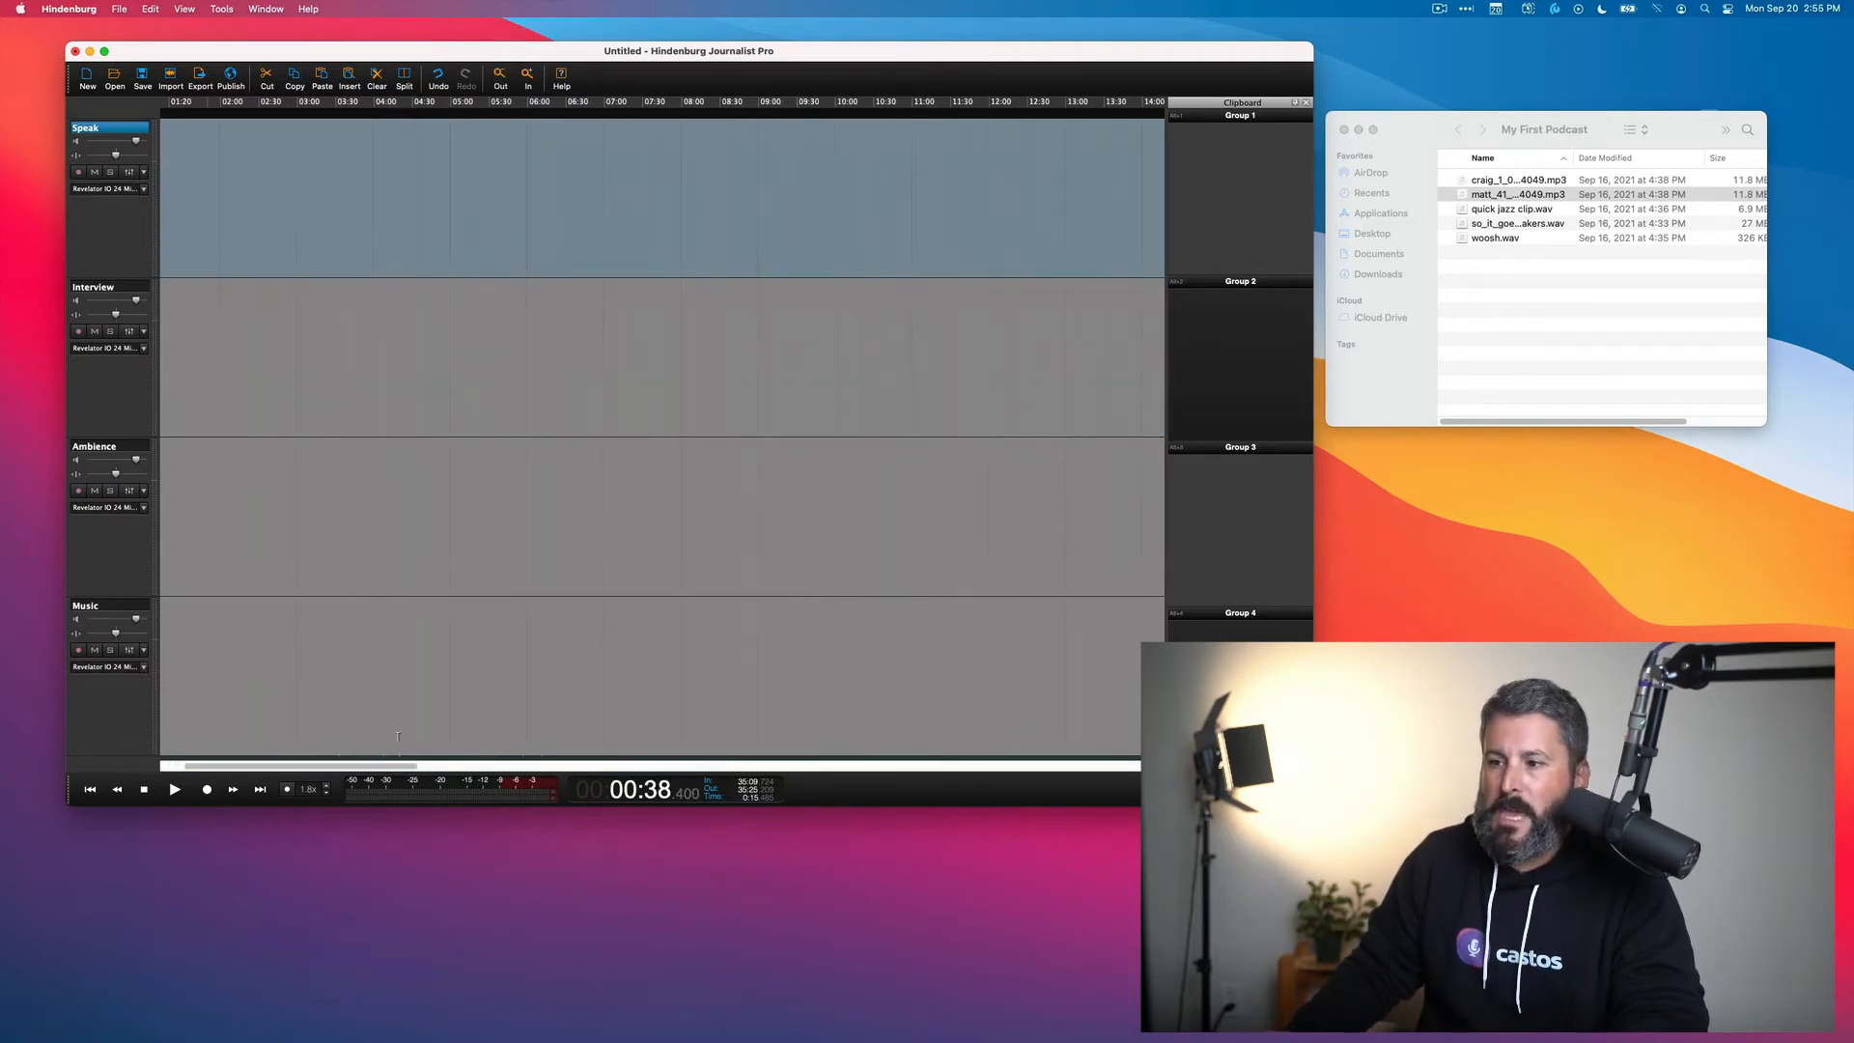
pyautogui.moveTo(383, 768); pyautogui.dragTo(360, 768)
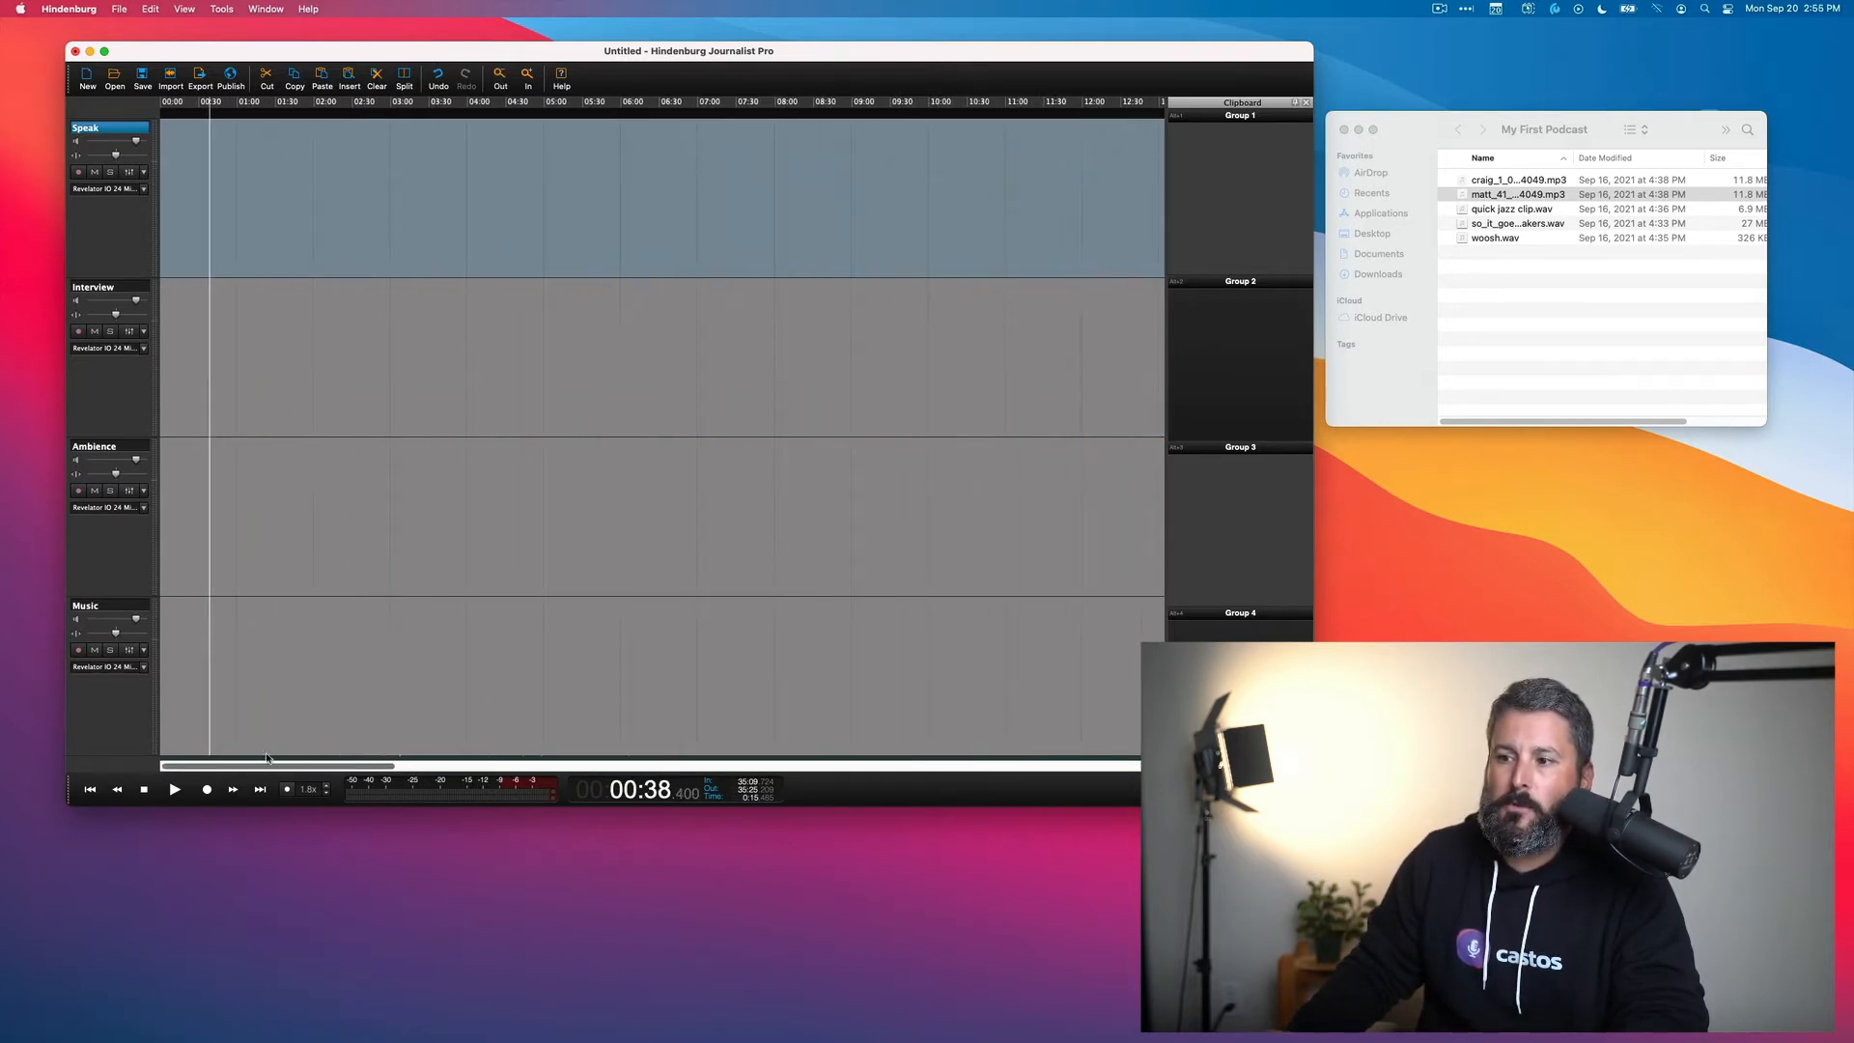
pyautogui.click(177, 135)
pyautogui.press('super+v')
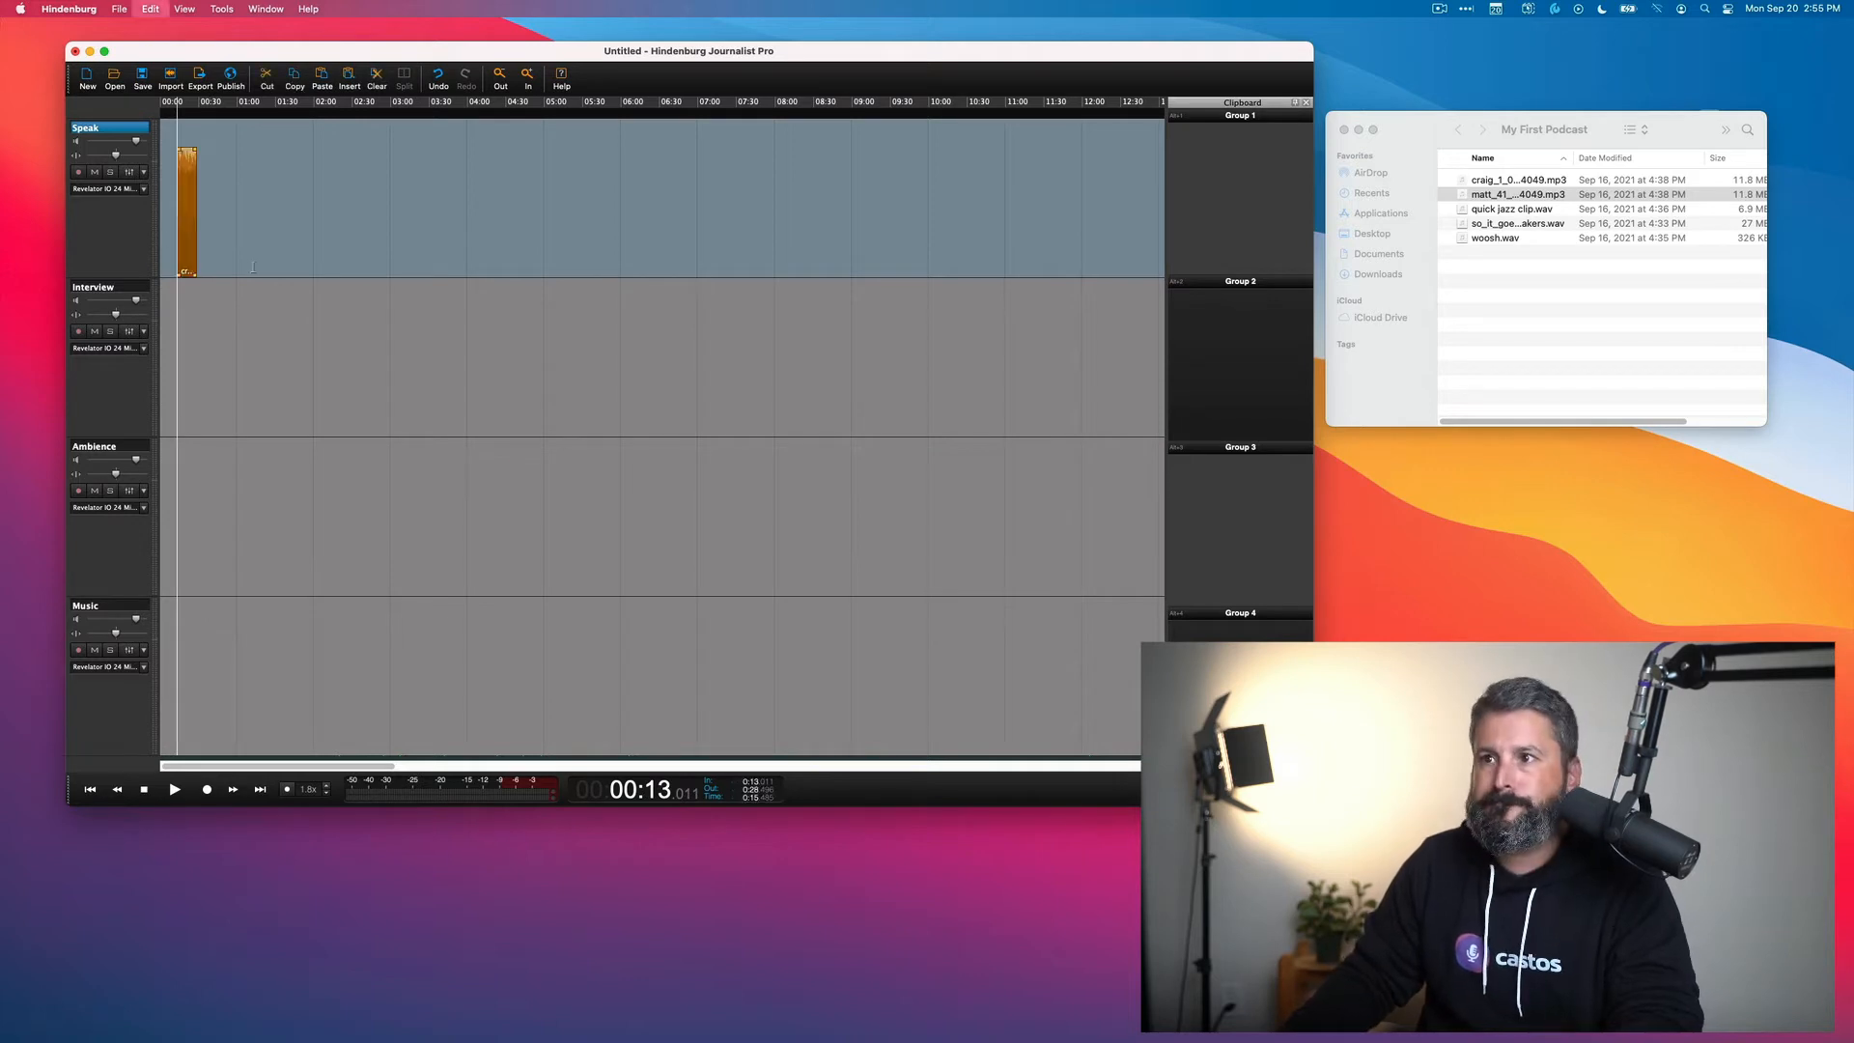
# Play the pasted Speak clip to find where the wanted quote begins
pyautogui.scroll(5, 192, 270)
pyautogui.scroll(3, 192, 271)
pyautogui.press('space')
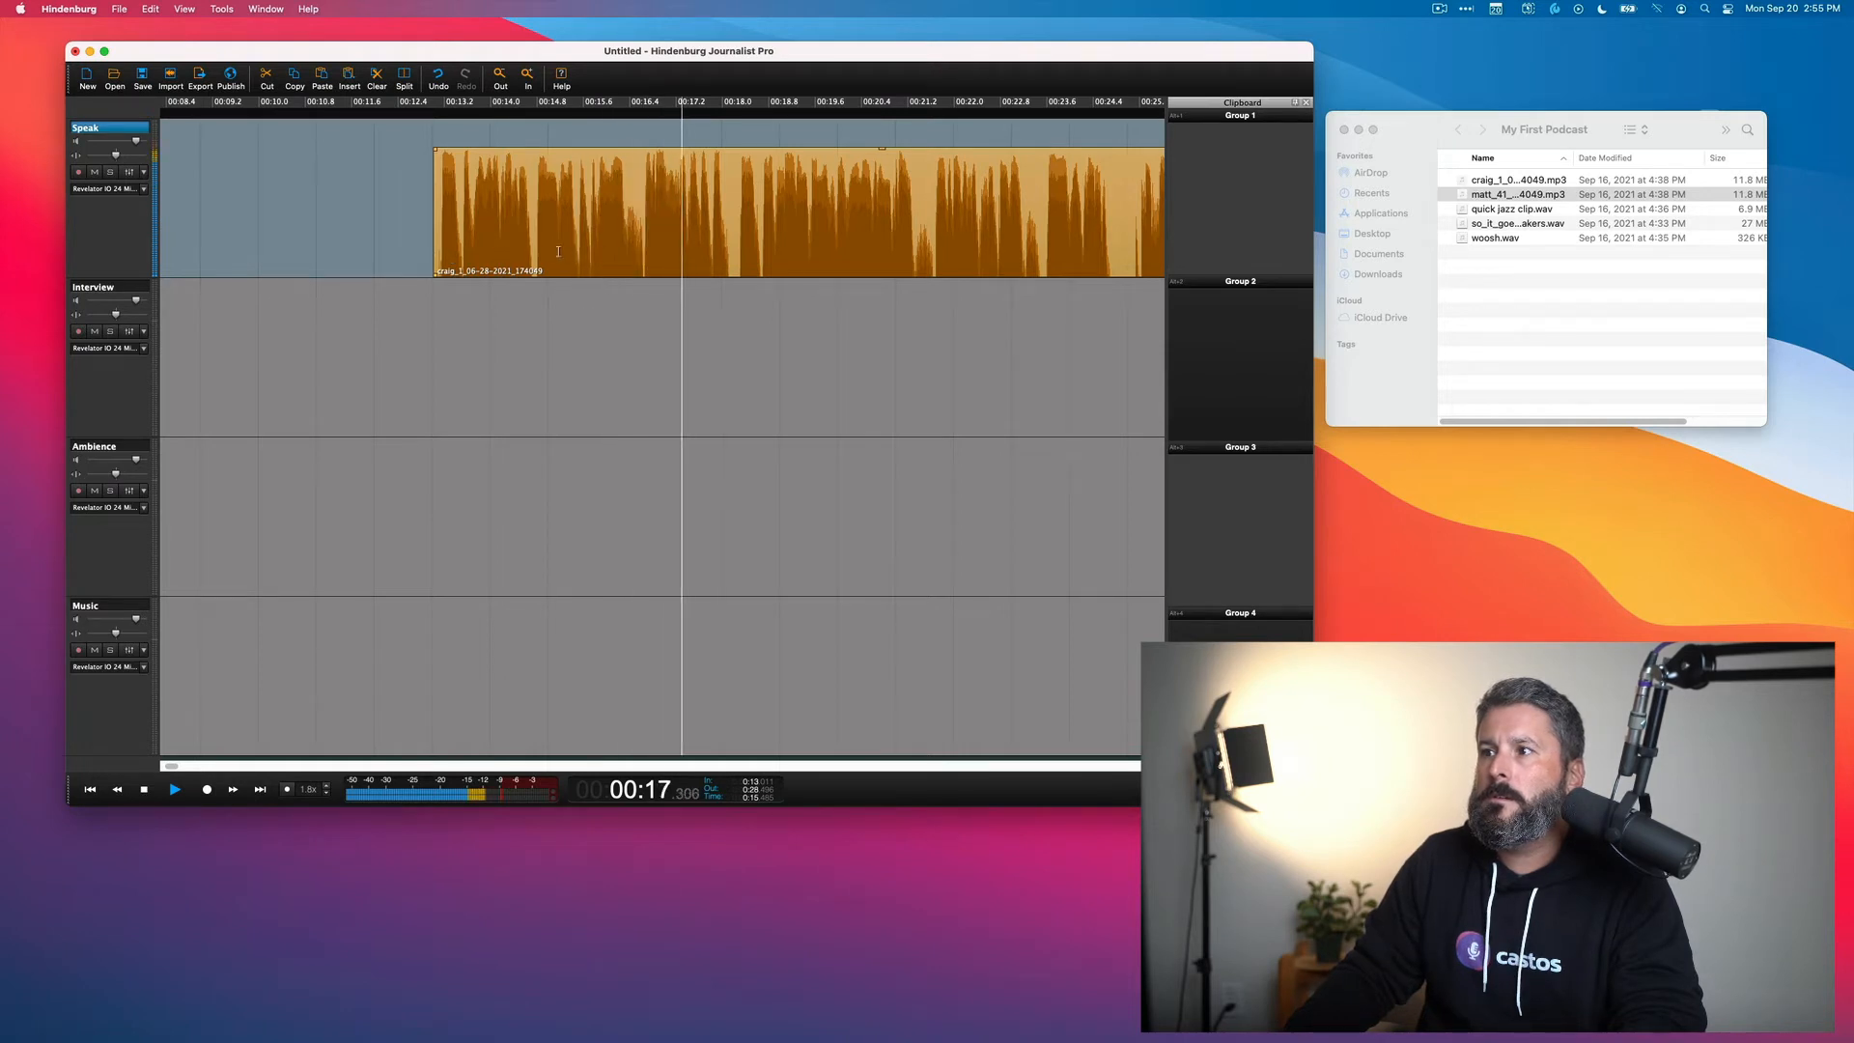
pyautogui.scroll(-1, 577, 246)
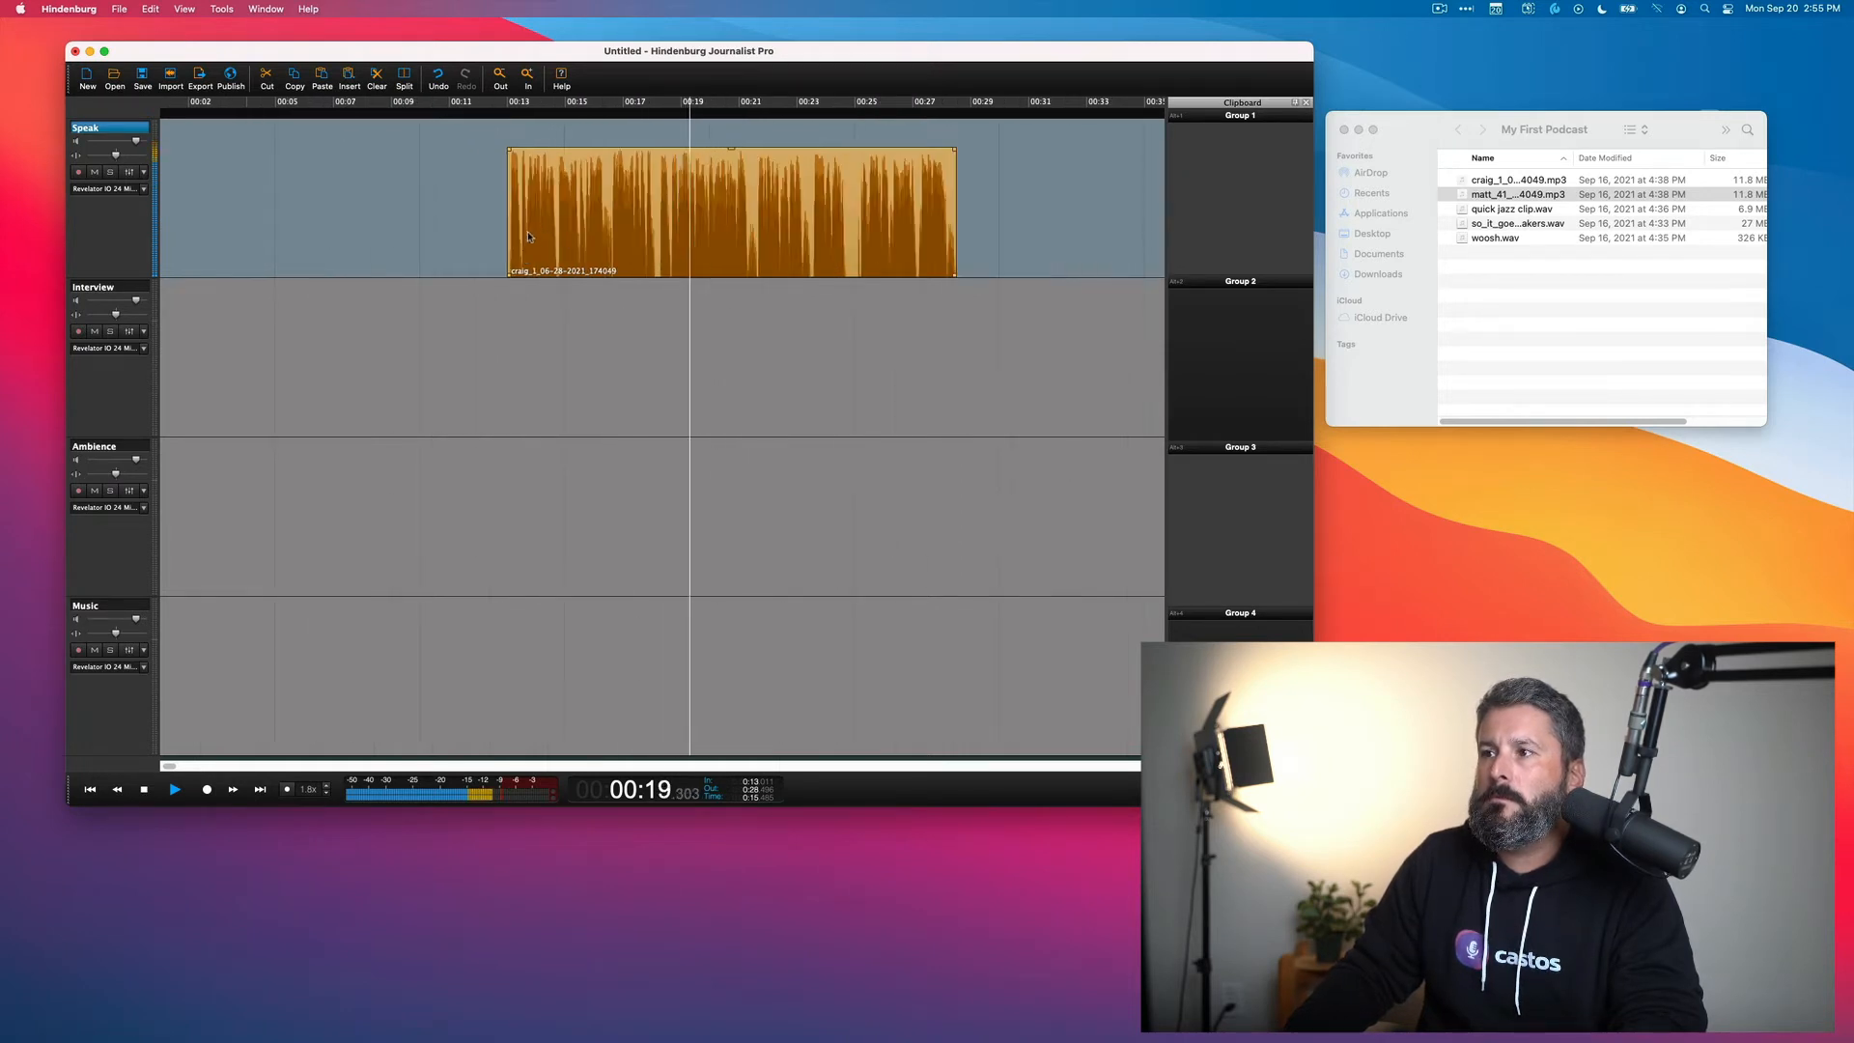
pyautogui.scroll(1, 536, 218)
# Trim the start of the pasted clip to about 0:14.75 and move the clip to the very beginning of the Speak track
pyautogui.click(577, 126)
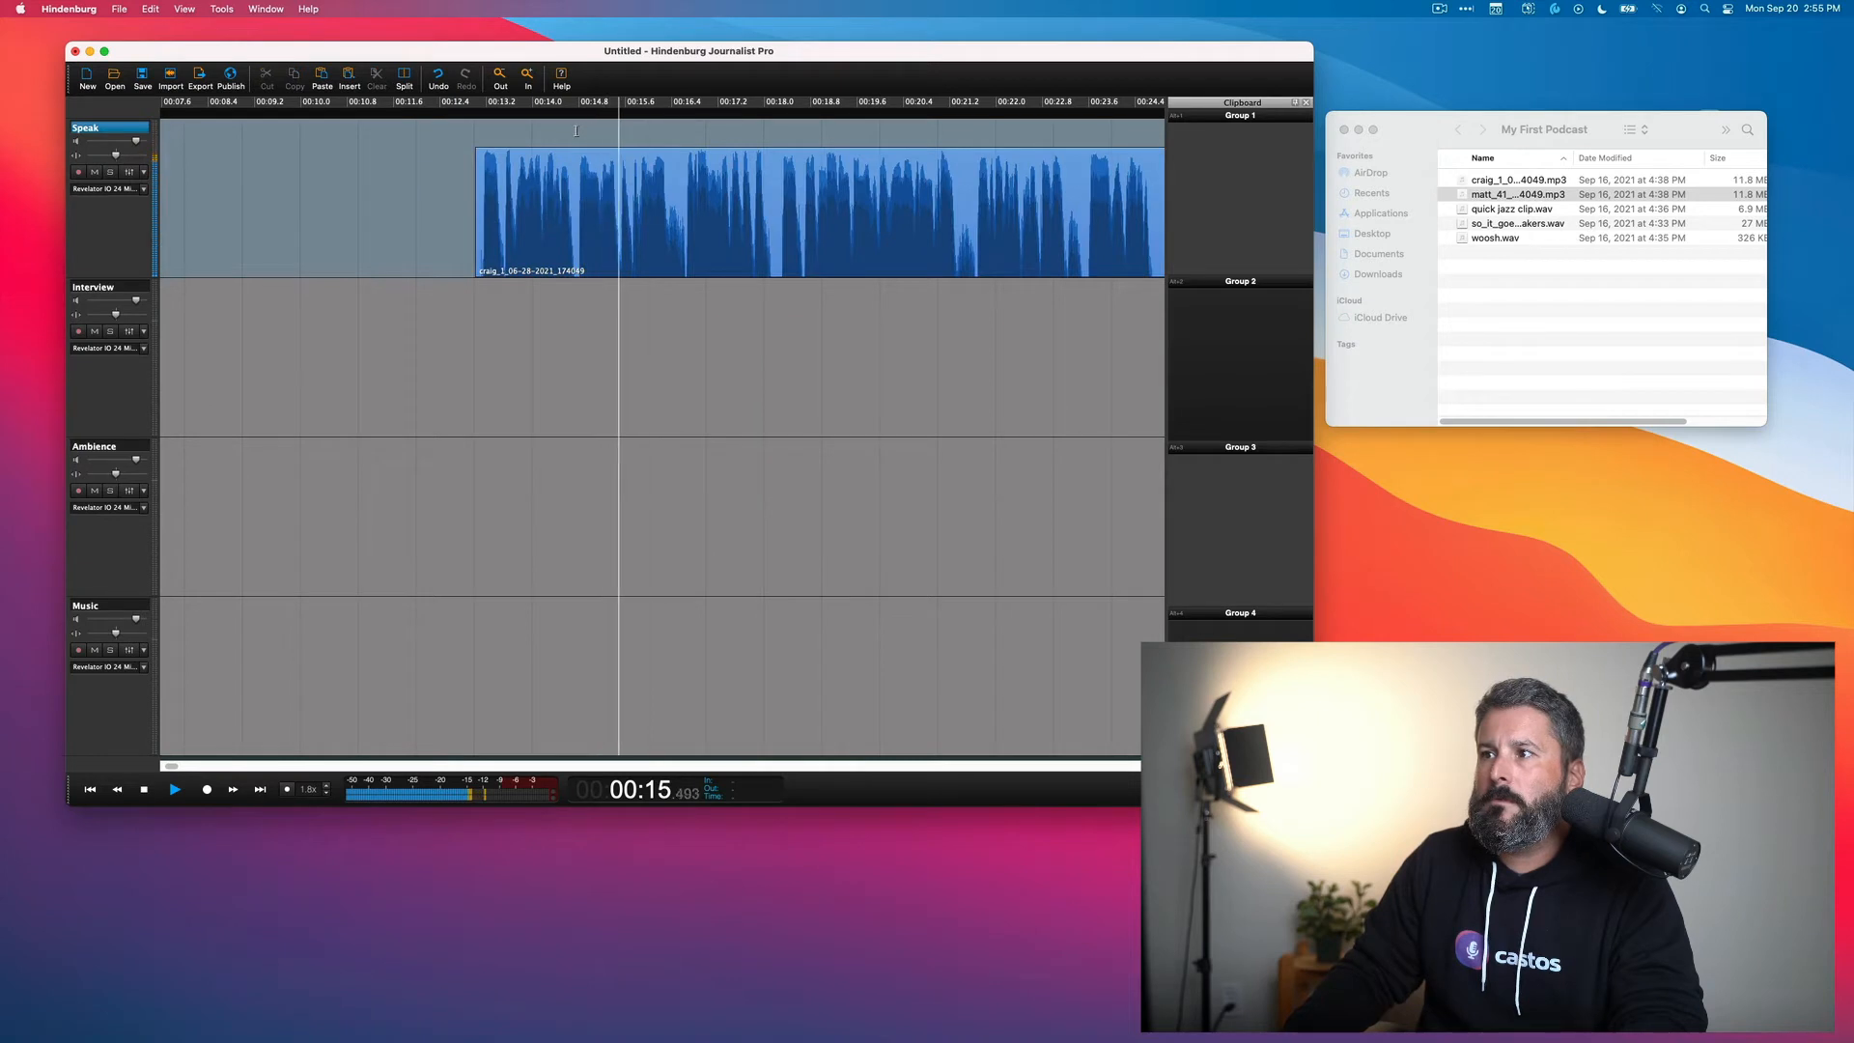
pyautogui.press('space')
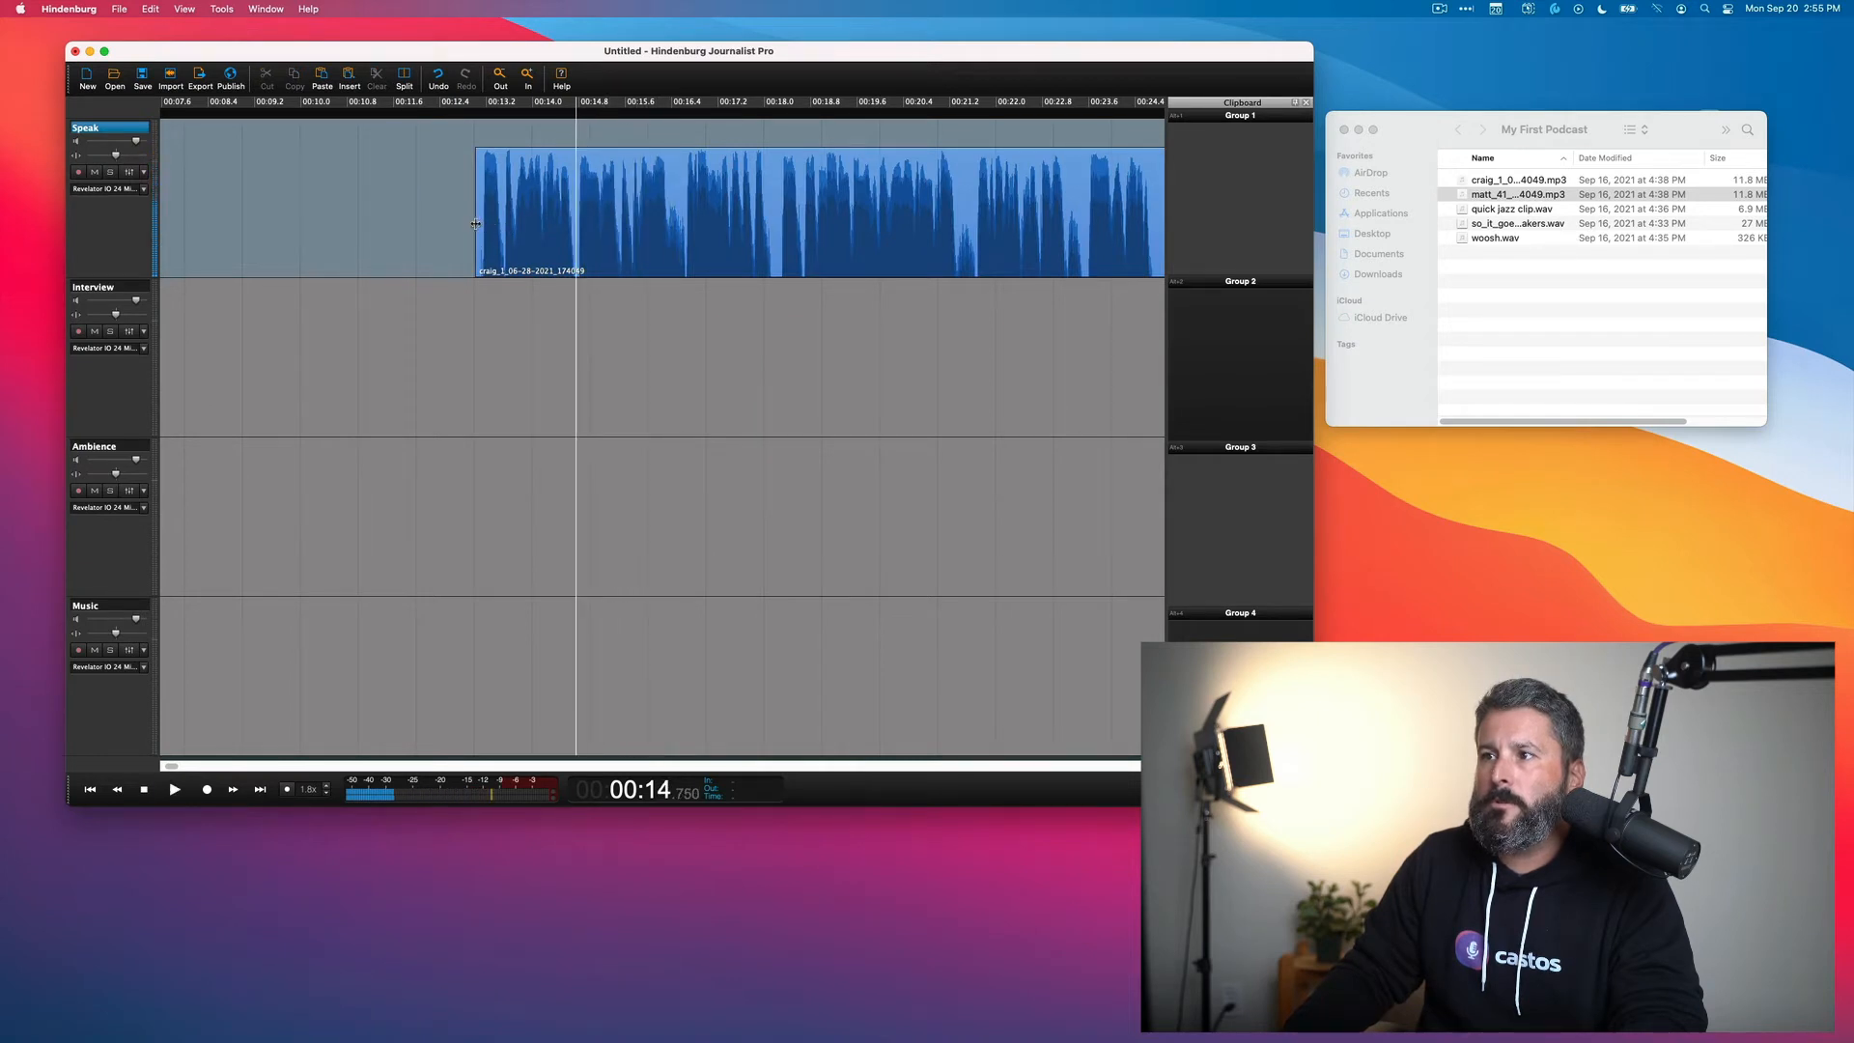
pyautogui.moveTo(475, 224); pyautogui.dragTo(217, 248)
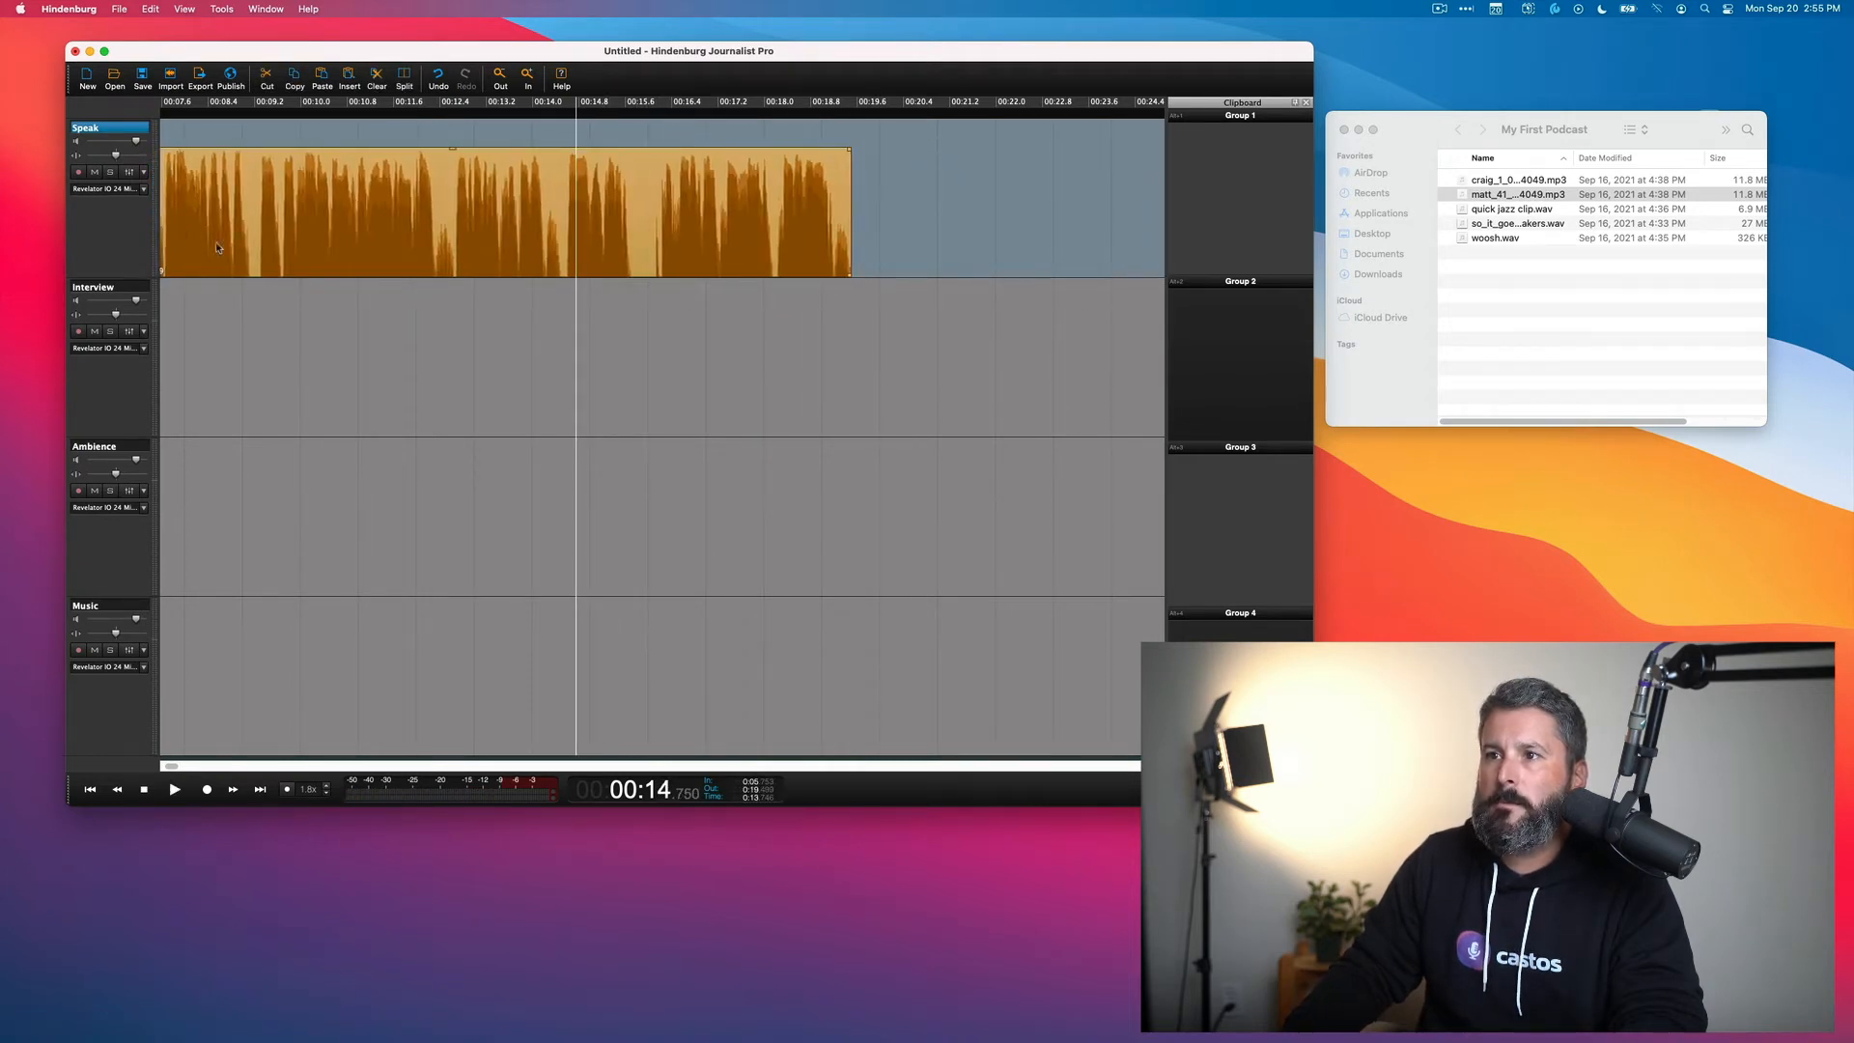
pyautogui.scroll(-2, 237, 255)
pyautogui.moveTo(216, 171); pyautogui.dragTo(95, 157)
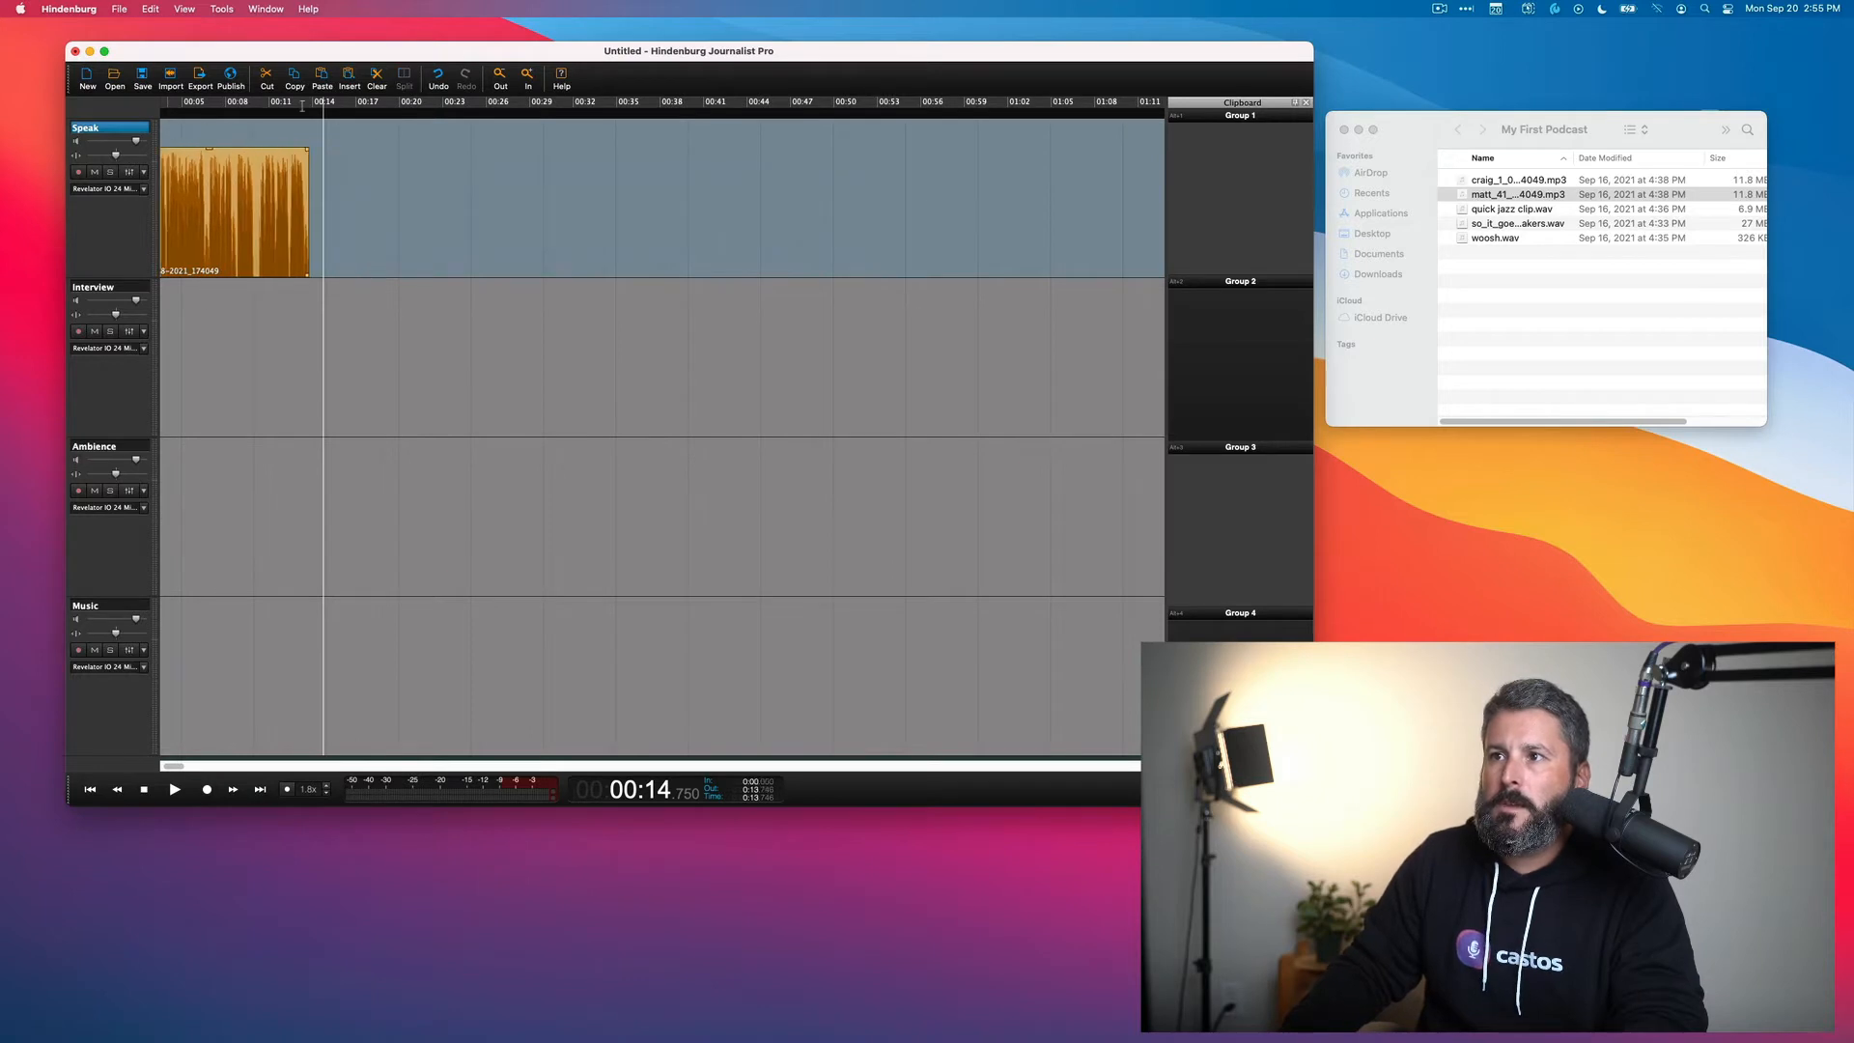
# Play the last moments of the trimmed opening clip to check its ending
pyautogui.click(298, 215)
pyautogui.click(280, 214)
pyautogui.press('space')
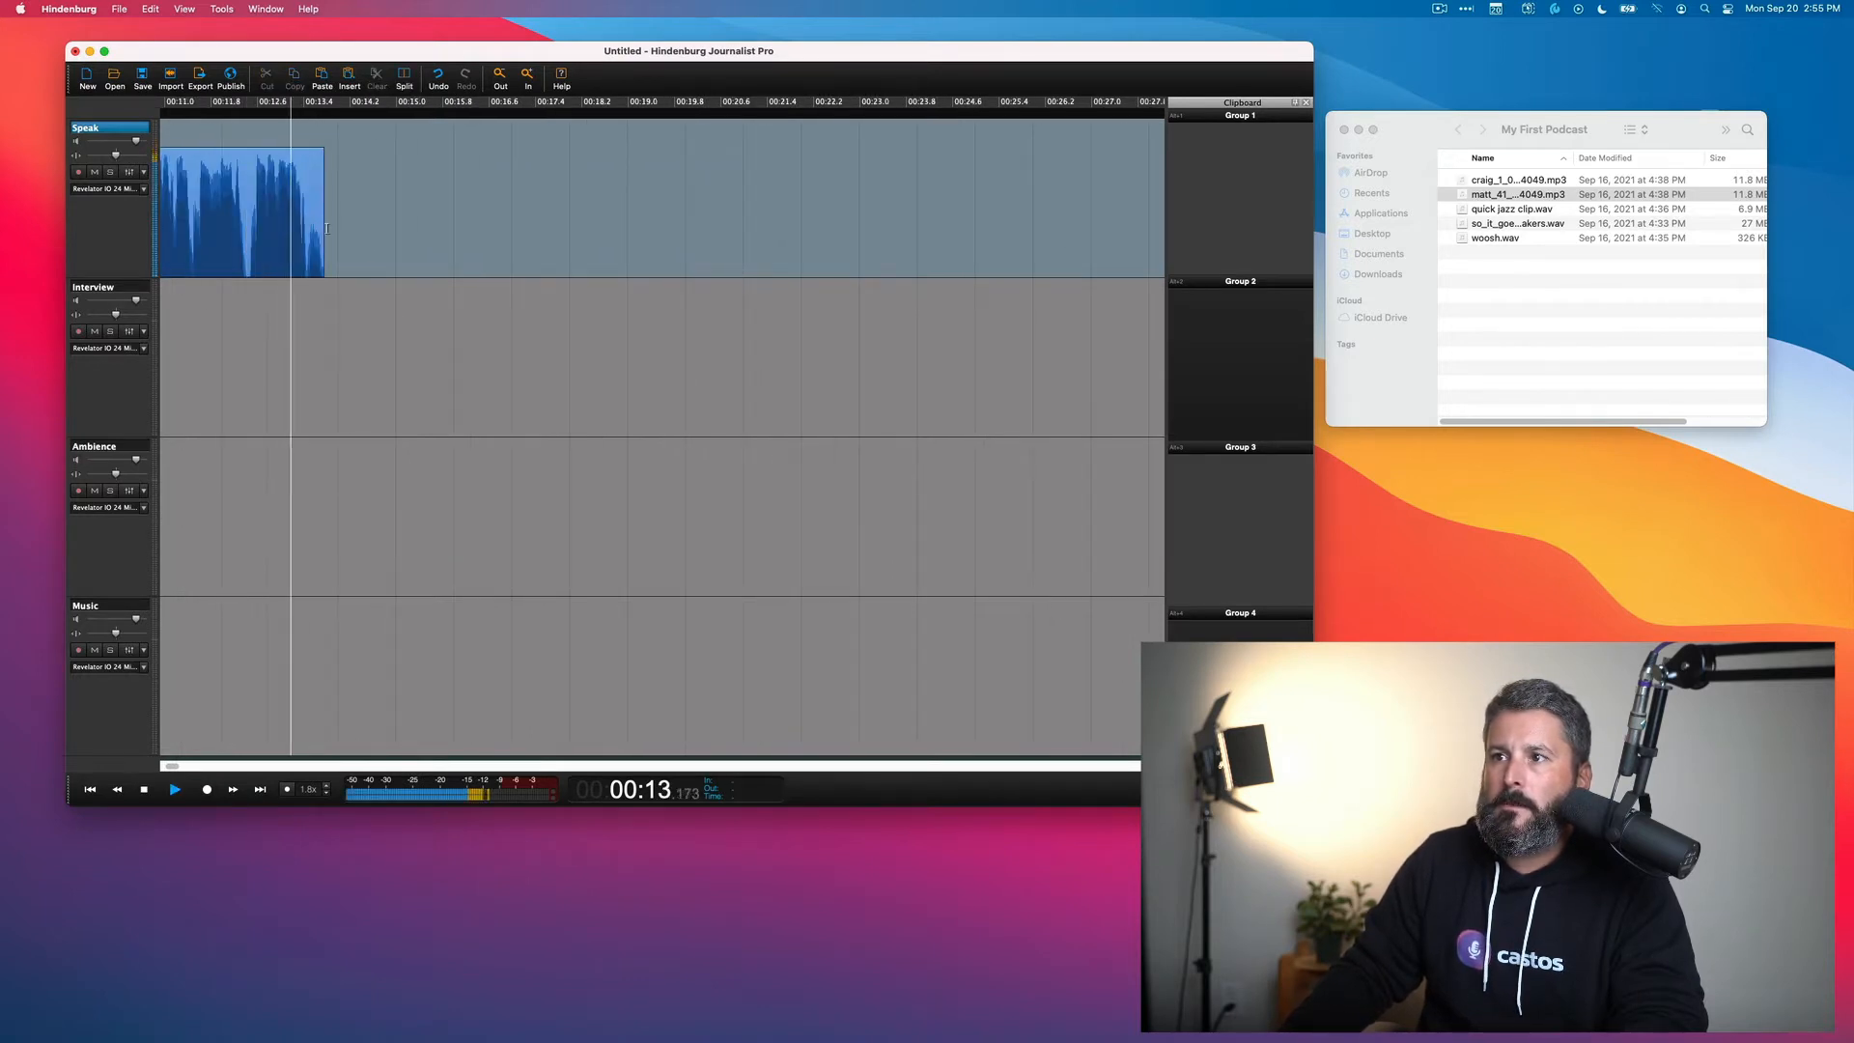
pyautogui.press('space')
# Copy all Speak and Interview audio between about 18:36 and 58:20
pyautogui.press('Down')
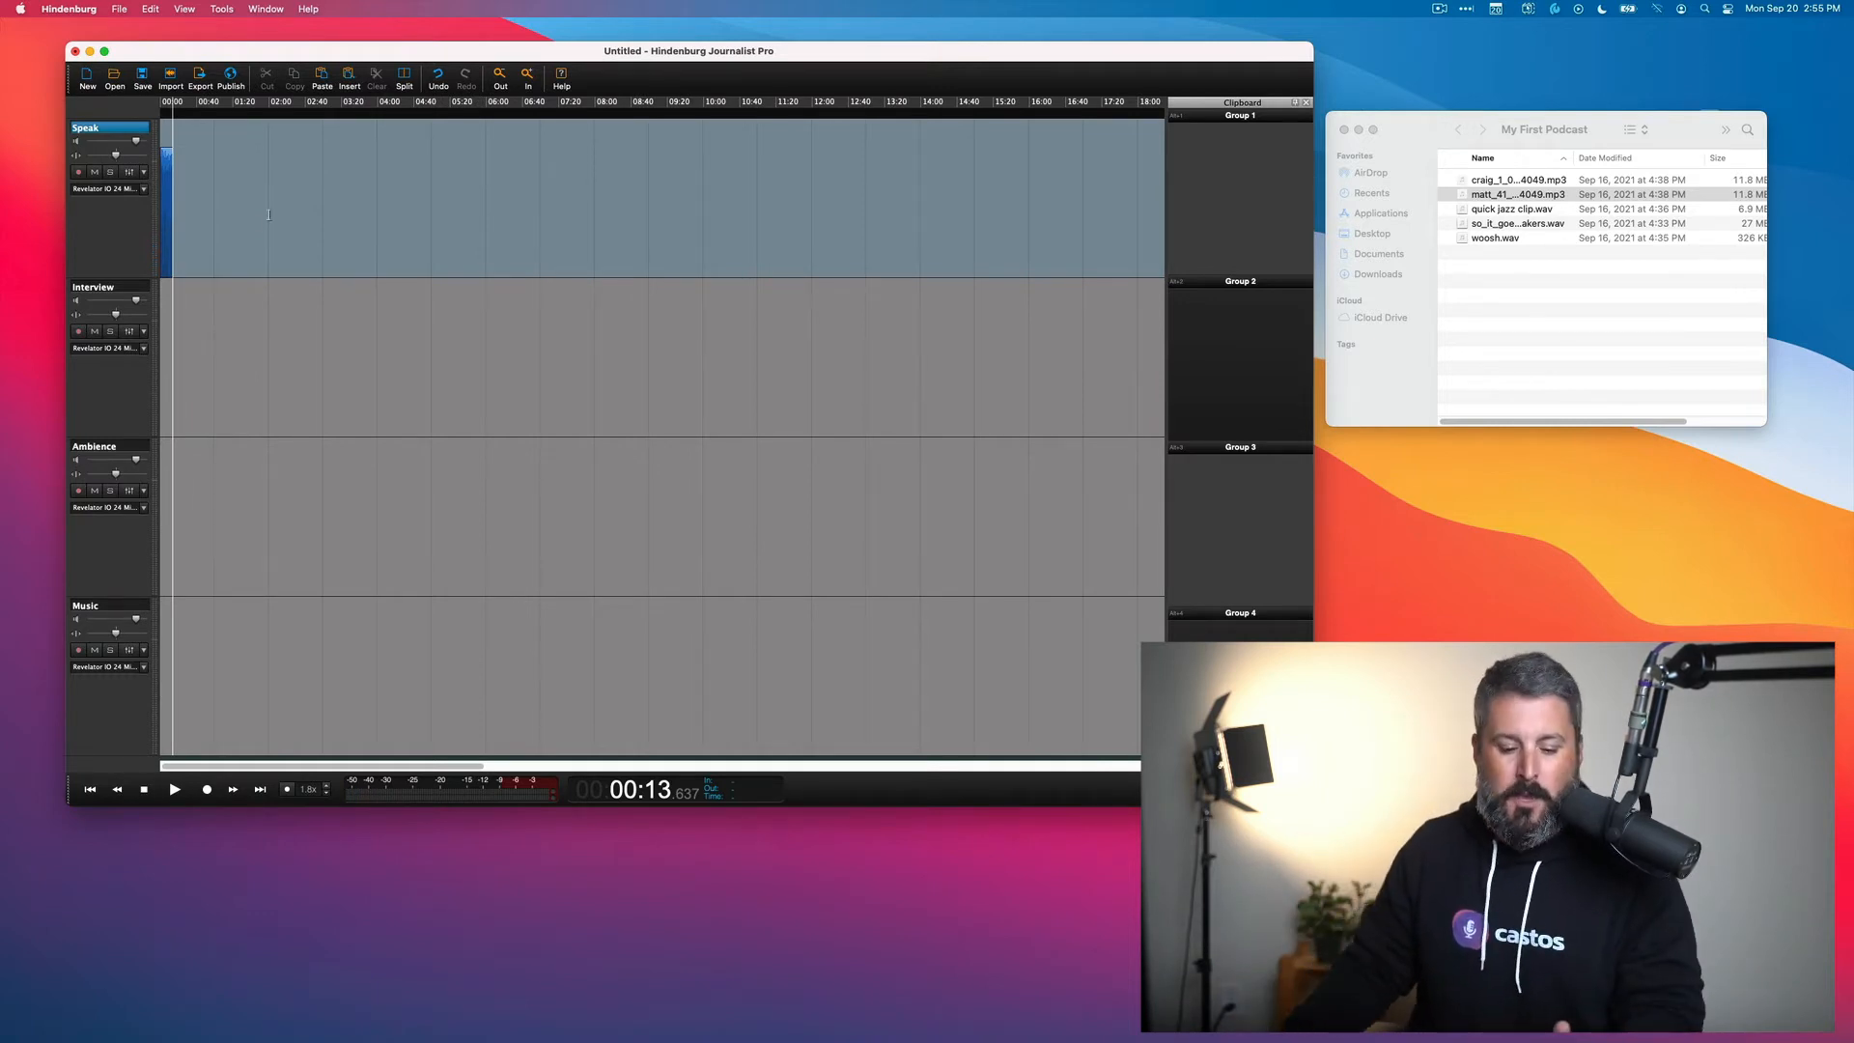
pyautogui.press('Down')
pyautogui.click(449, 181)
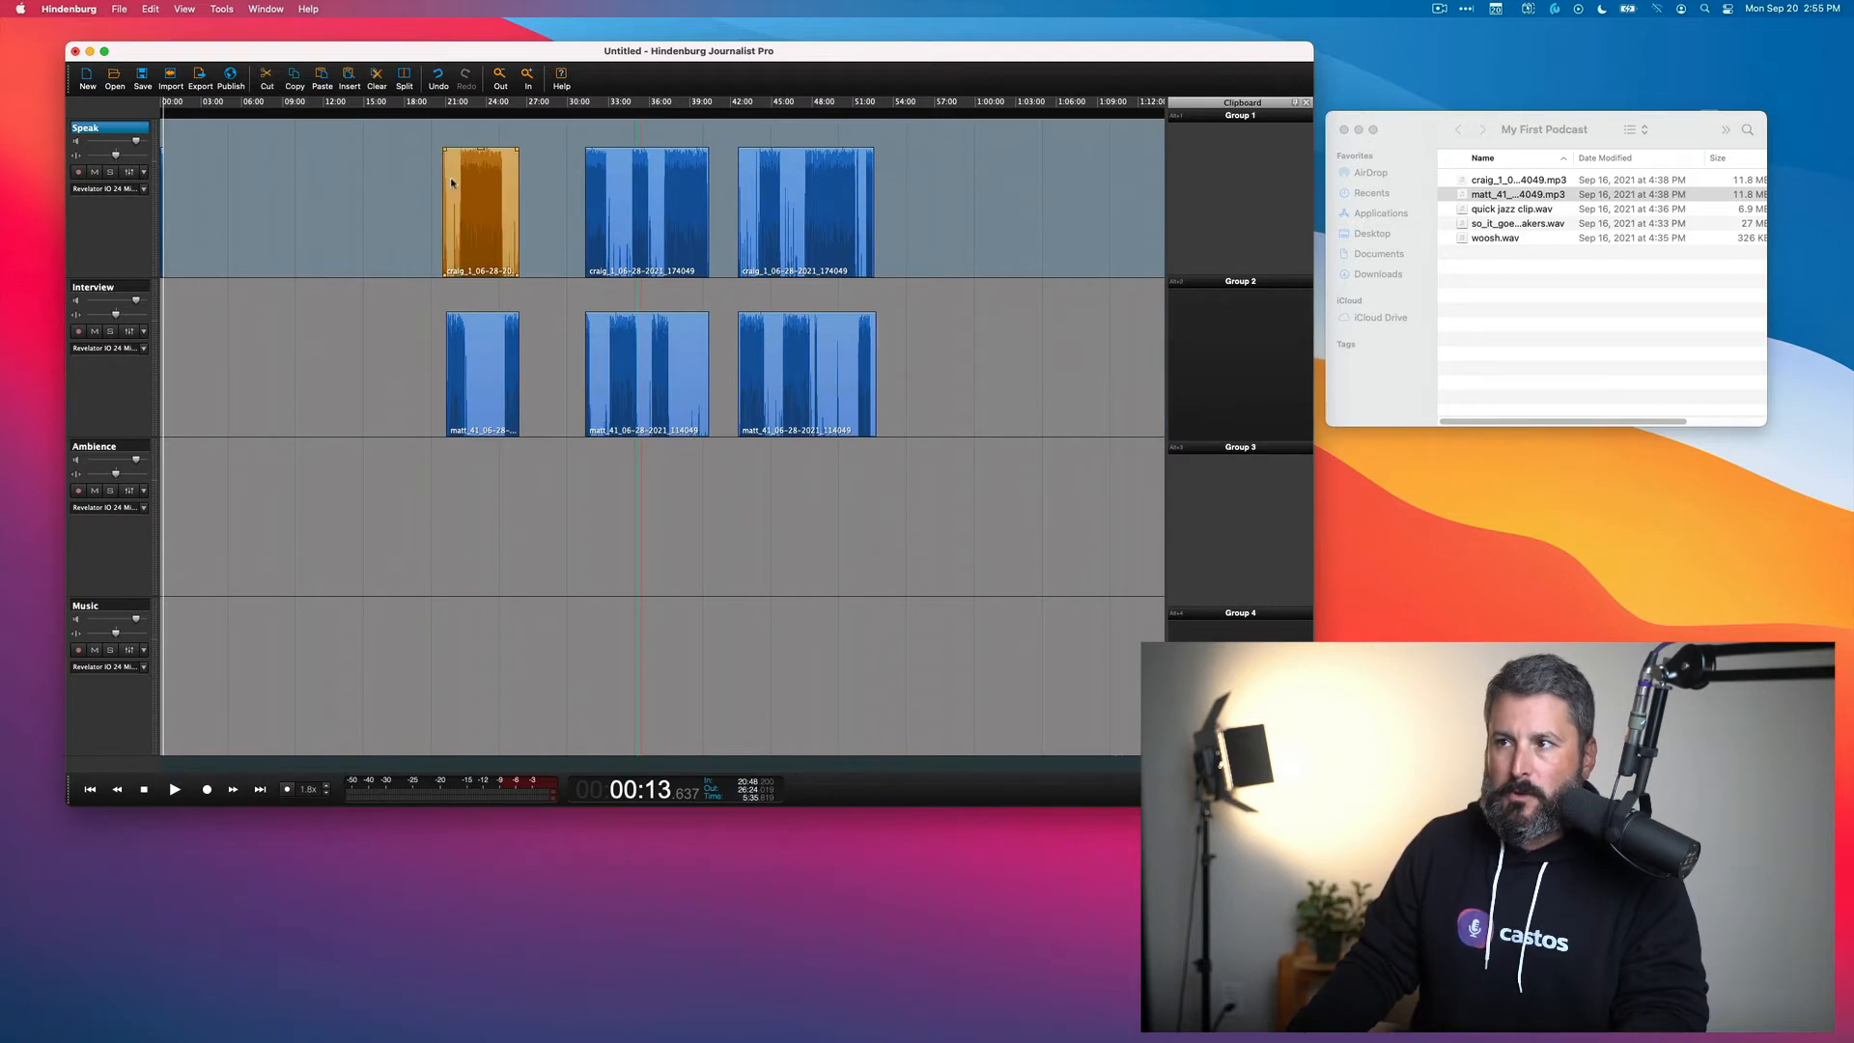
pyautogui.moveTo(413, 213); pyautogui.dragTo(951, 384)
pyautogui.press('super+c')
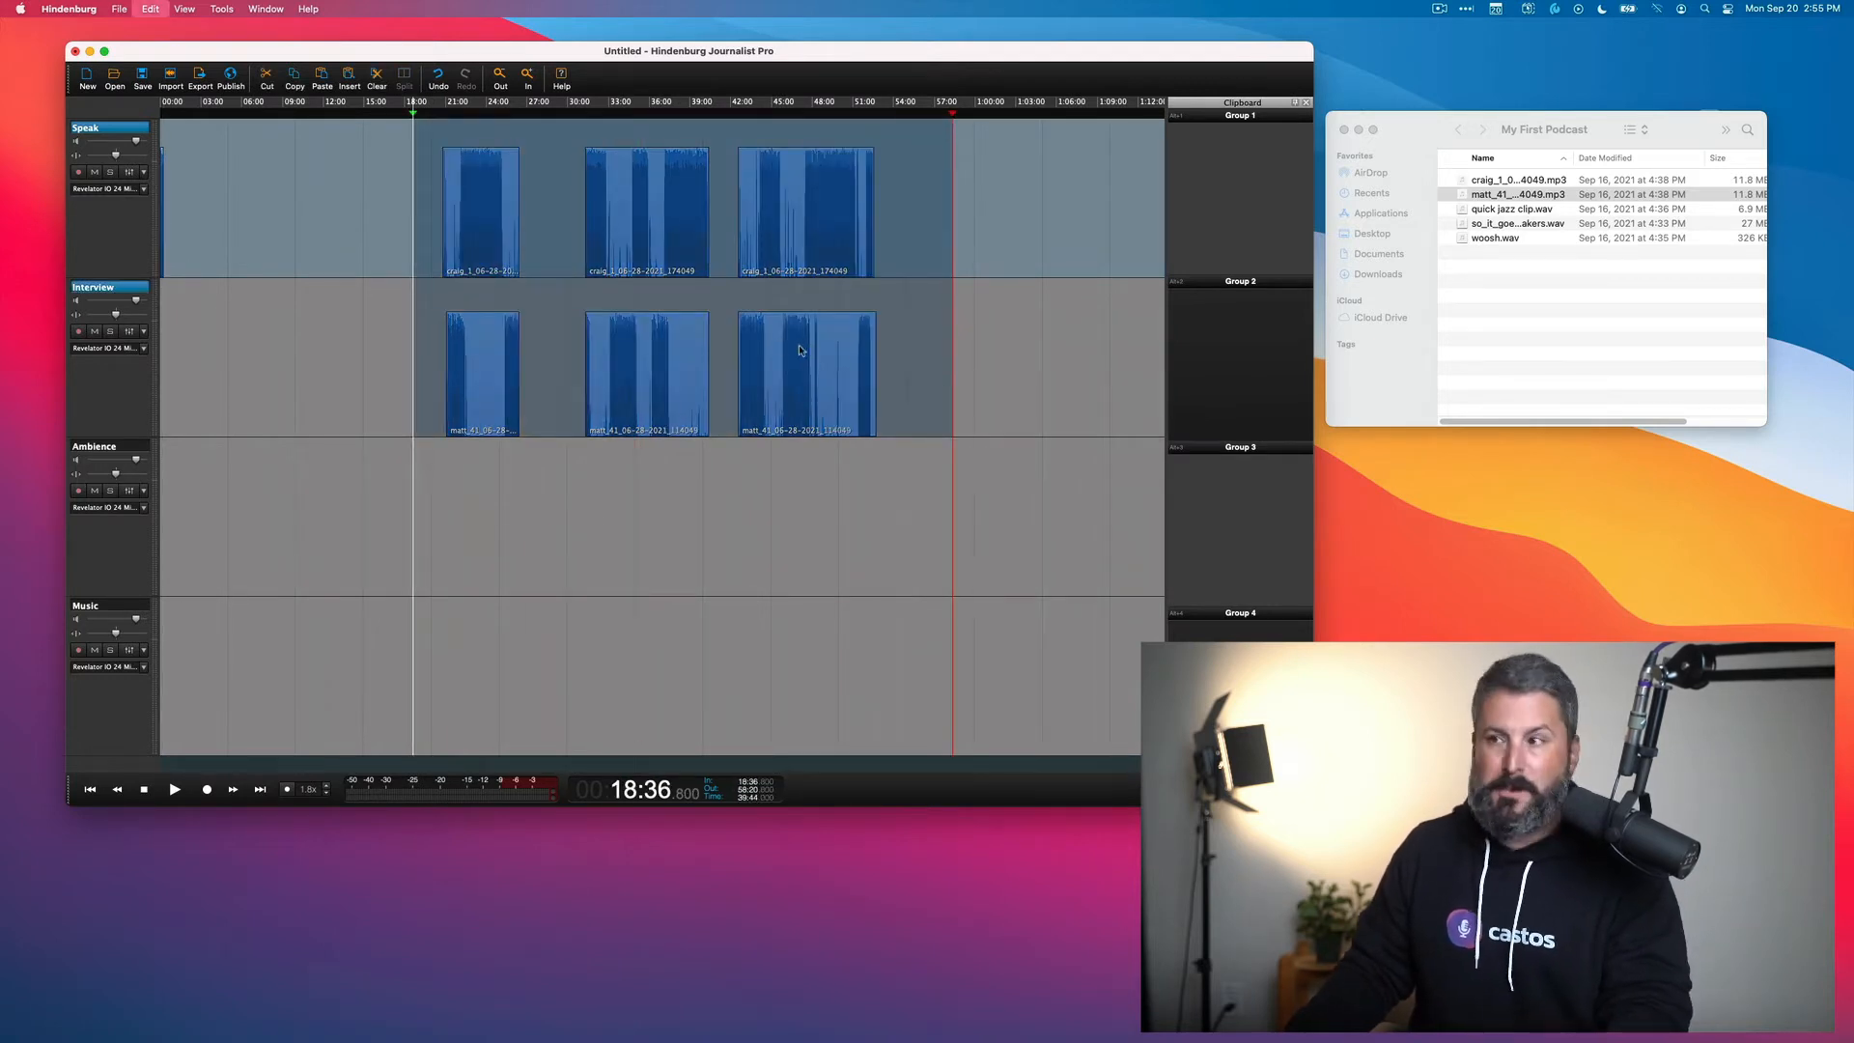
# Add so_it_goes_music_for_makers.wav from the My First Podcast folder to the Ambience track and align it with the timeline's start
pyautogui.click(940, 232)
pyautogui.click(965, 223)
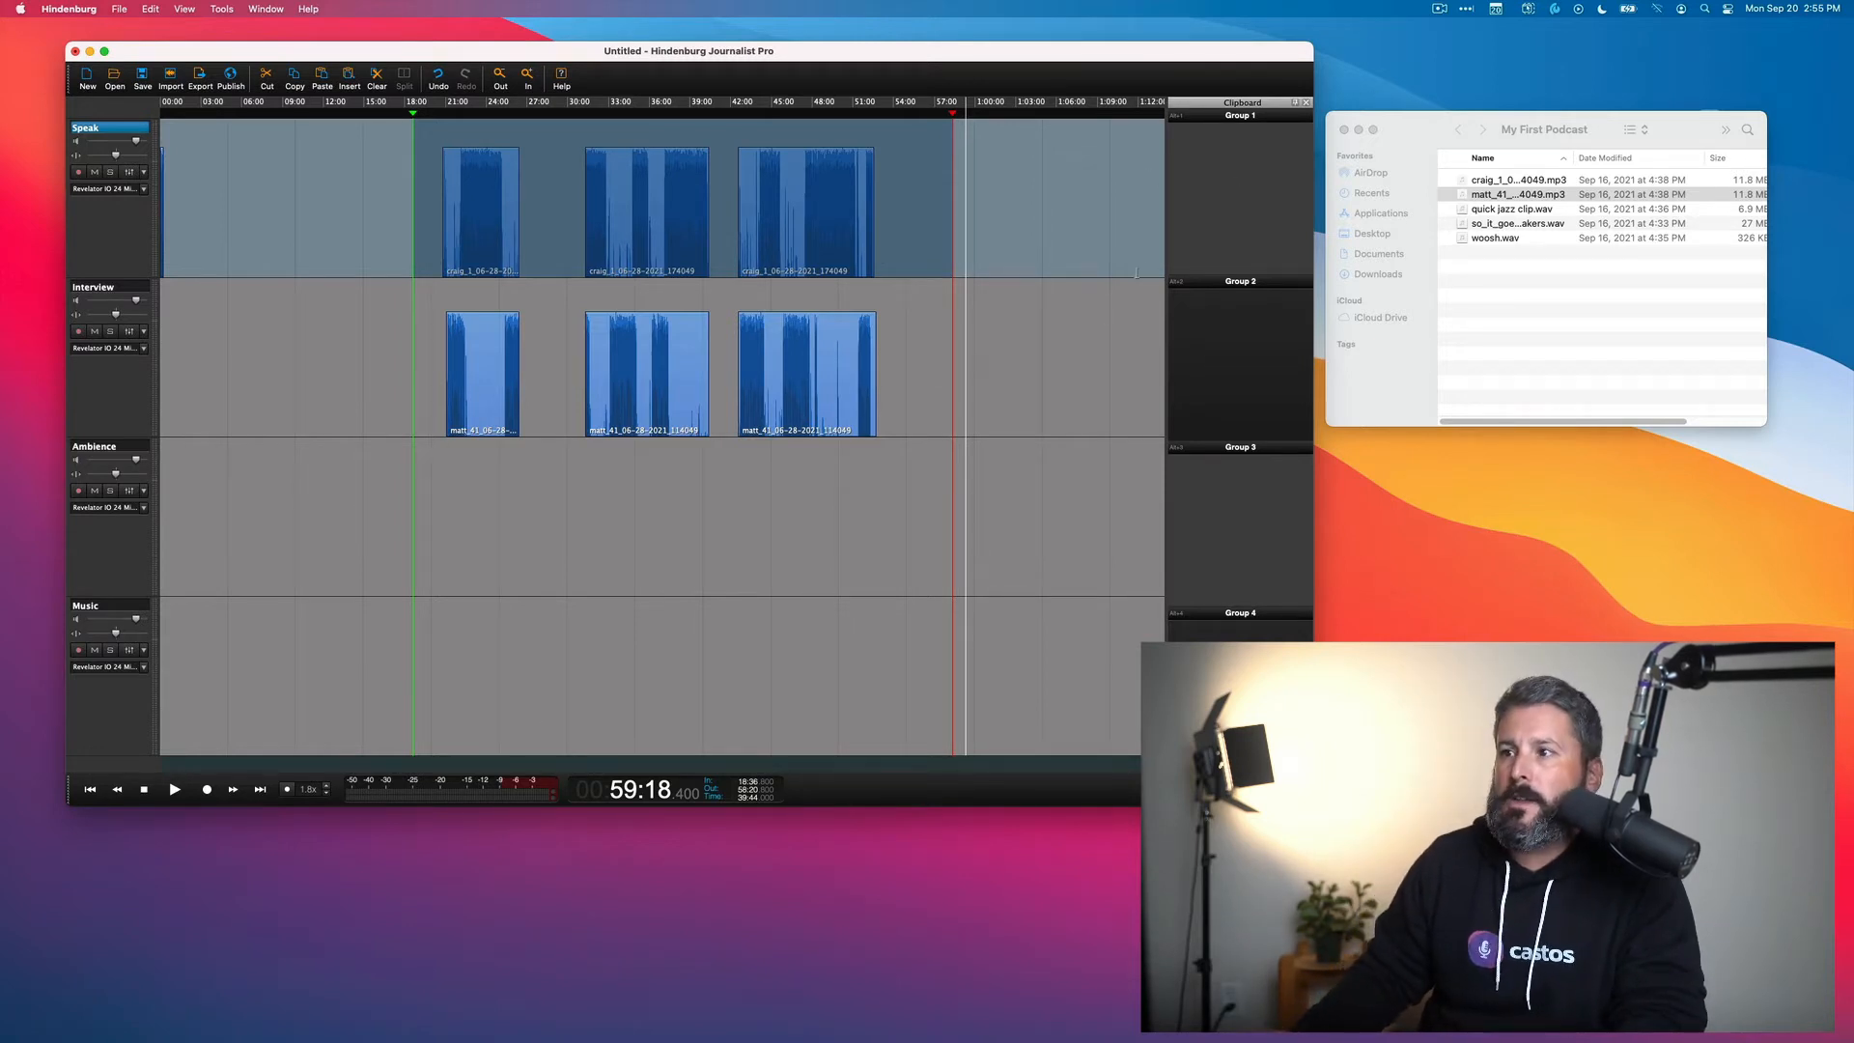
pyautogui.click(1485, 273)
pyautogui.click(1529, 223)
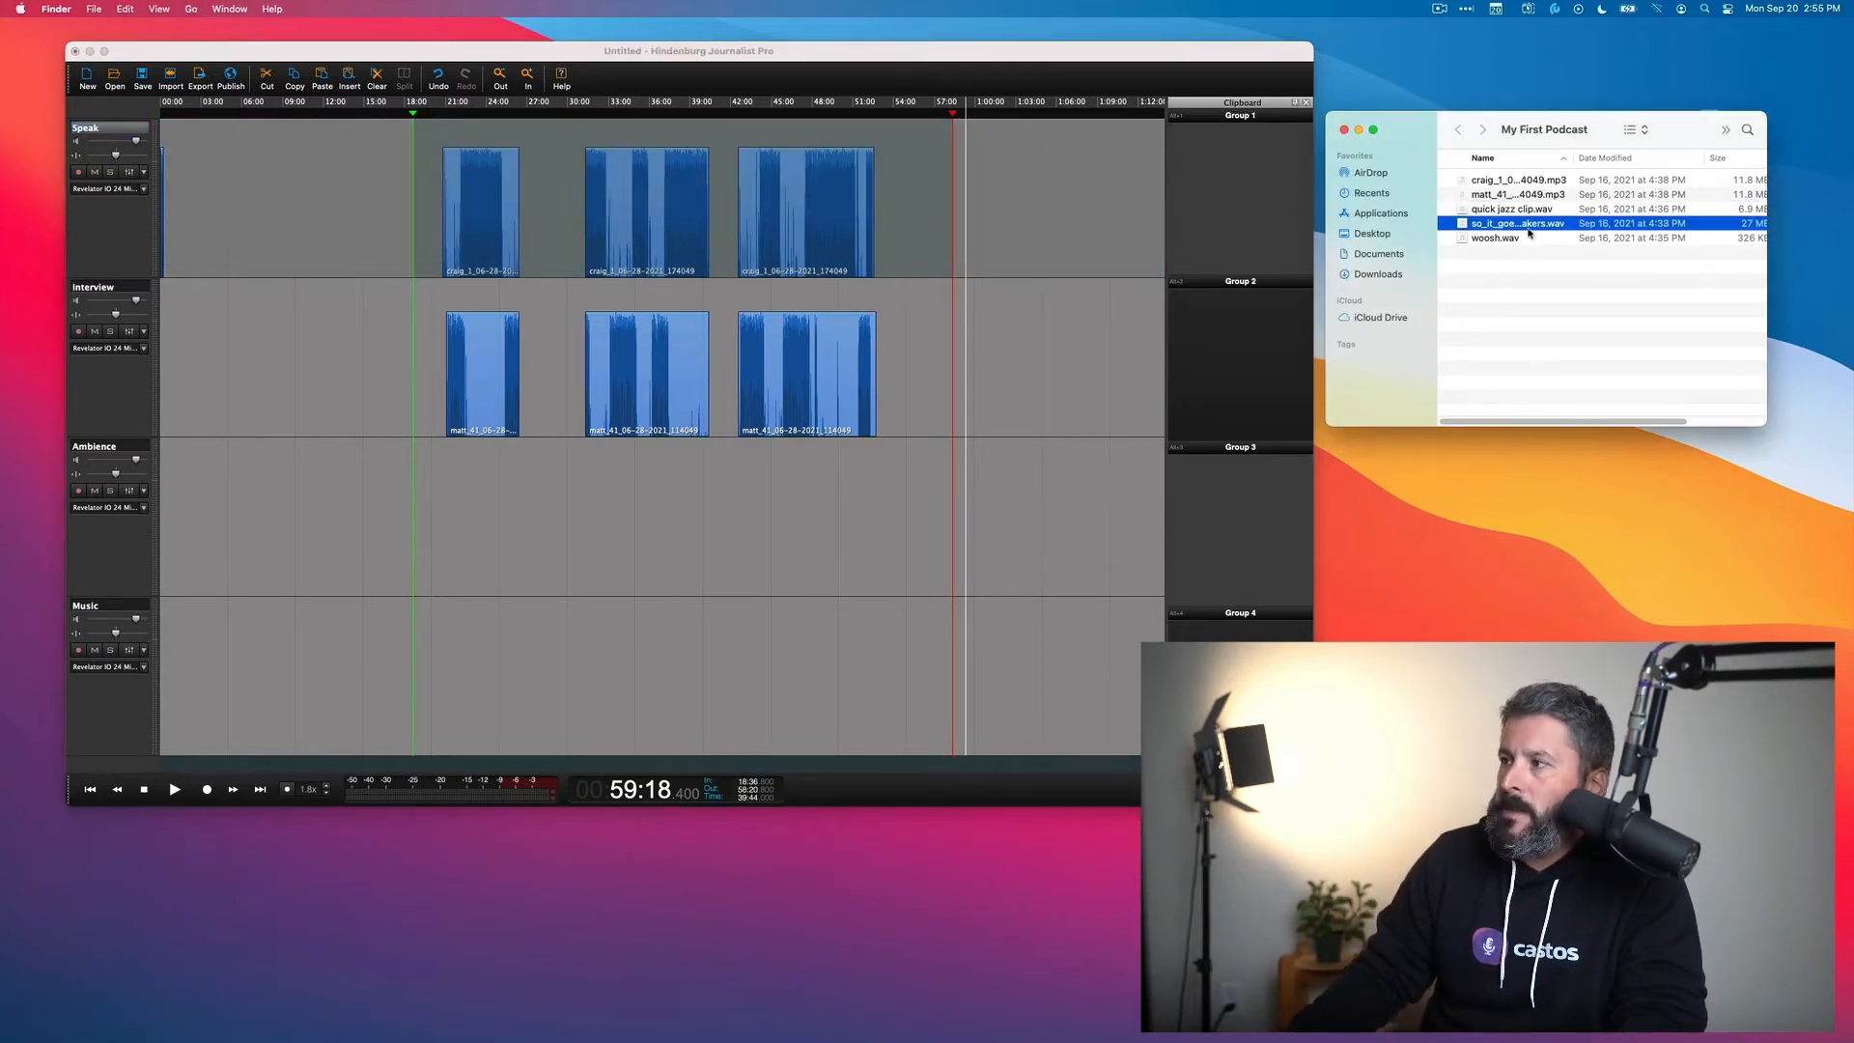
pyautogui.moveTo(1521, 229); pyautogui.dragTo(201, 526)
pyautogui.scroll(5, 201, 526)
pyautogui.moveTo(324, 767); pyautogui.dragTo(273, 767)
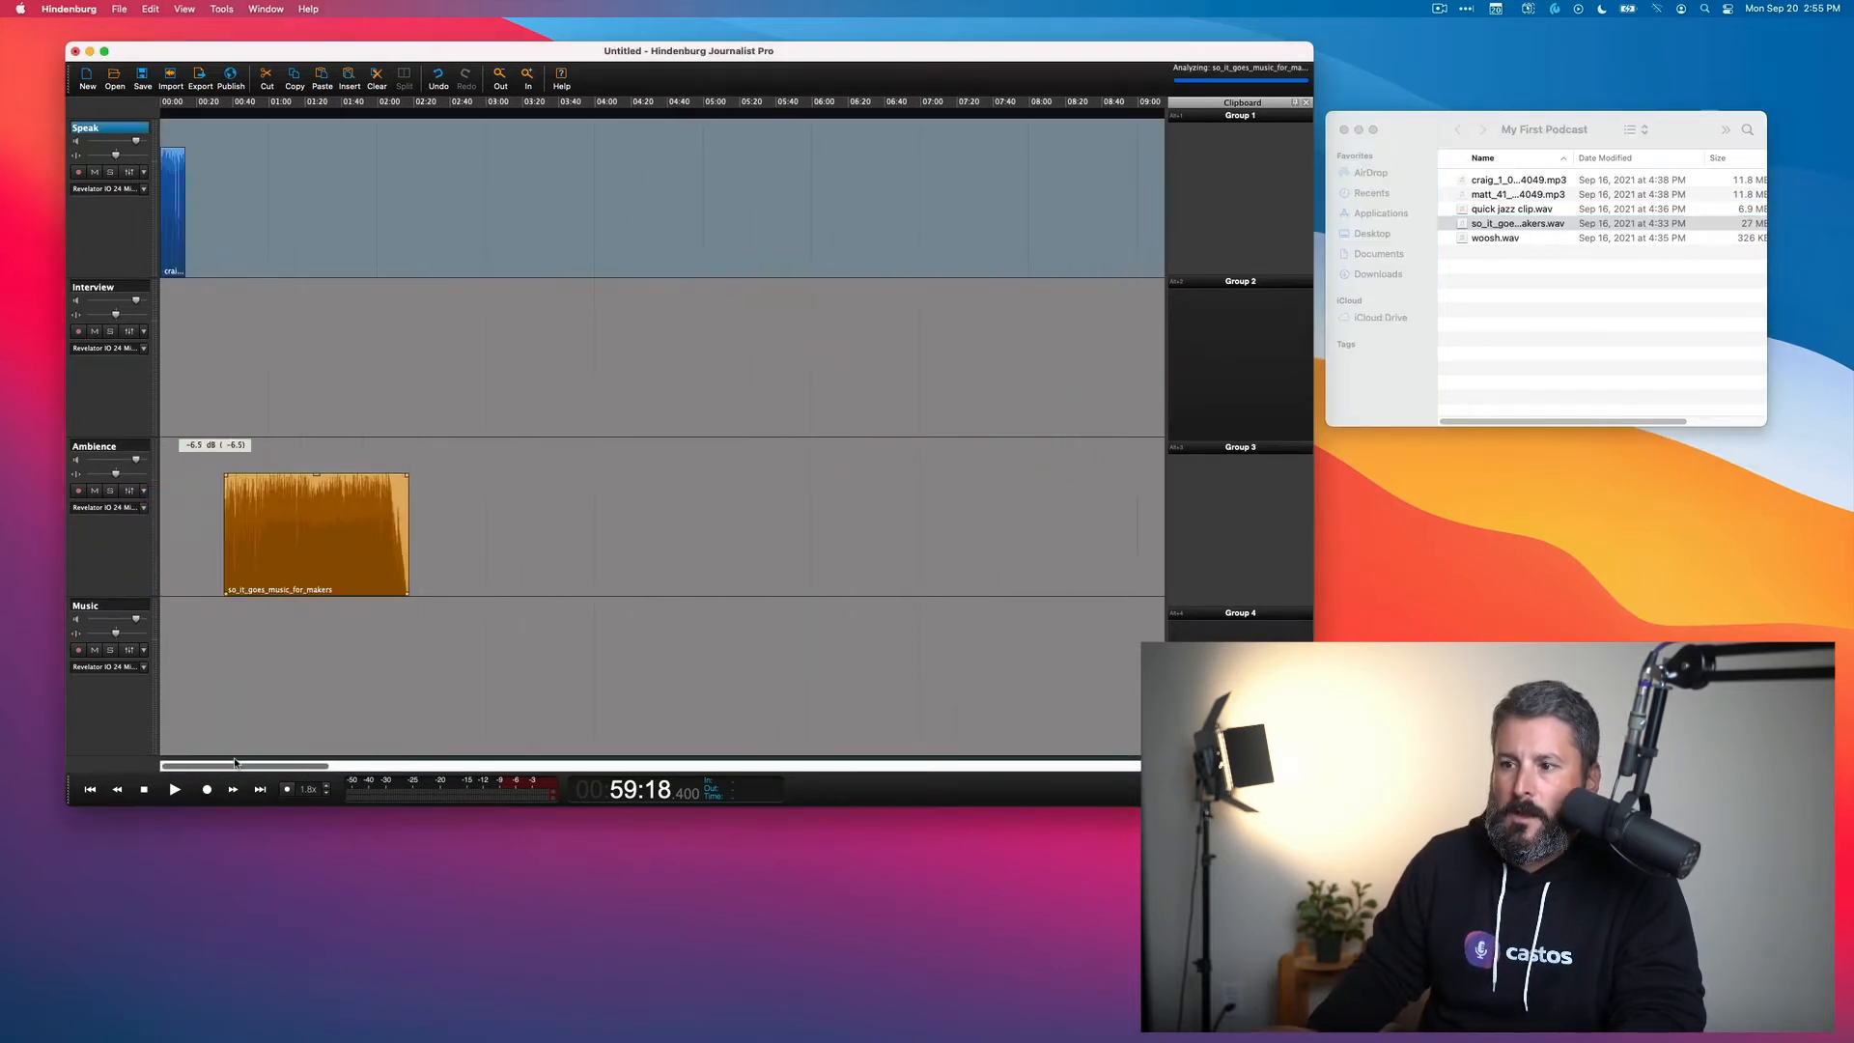
pyautogui.moveTo(262, 548); pyautogui.dragTo(200, 561)
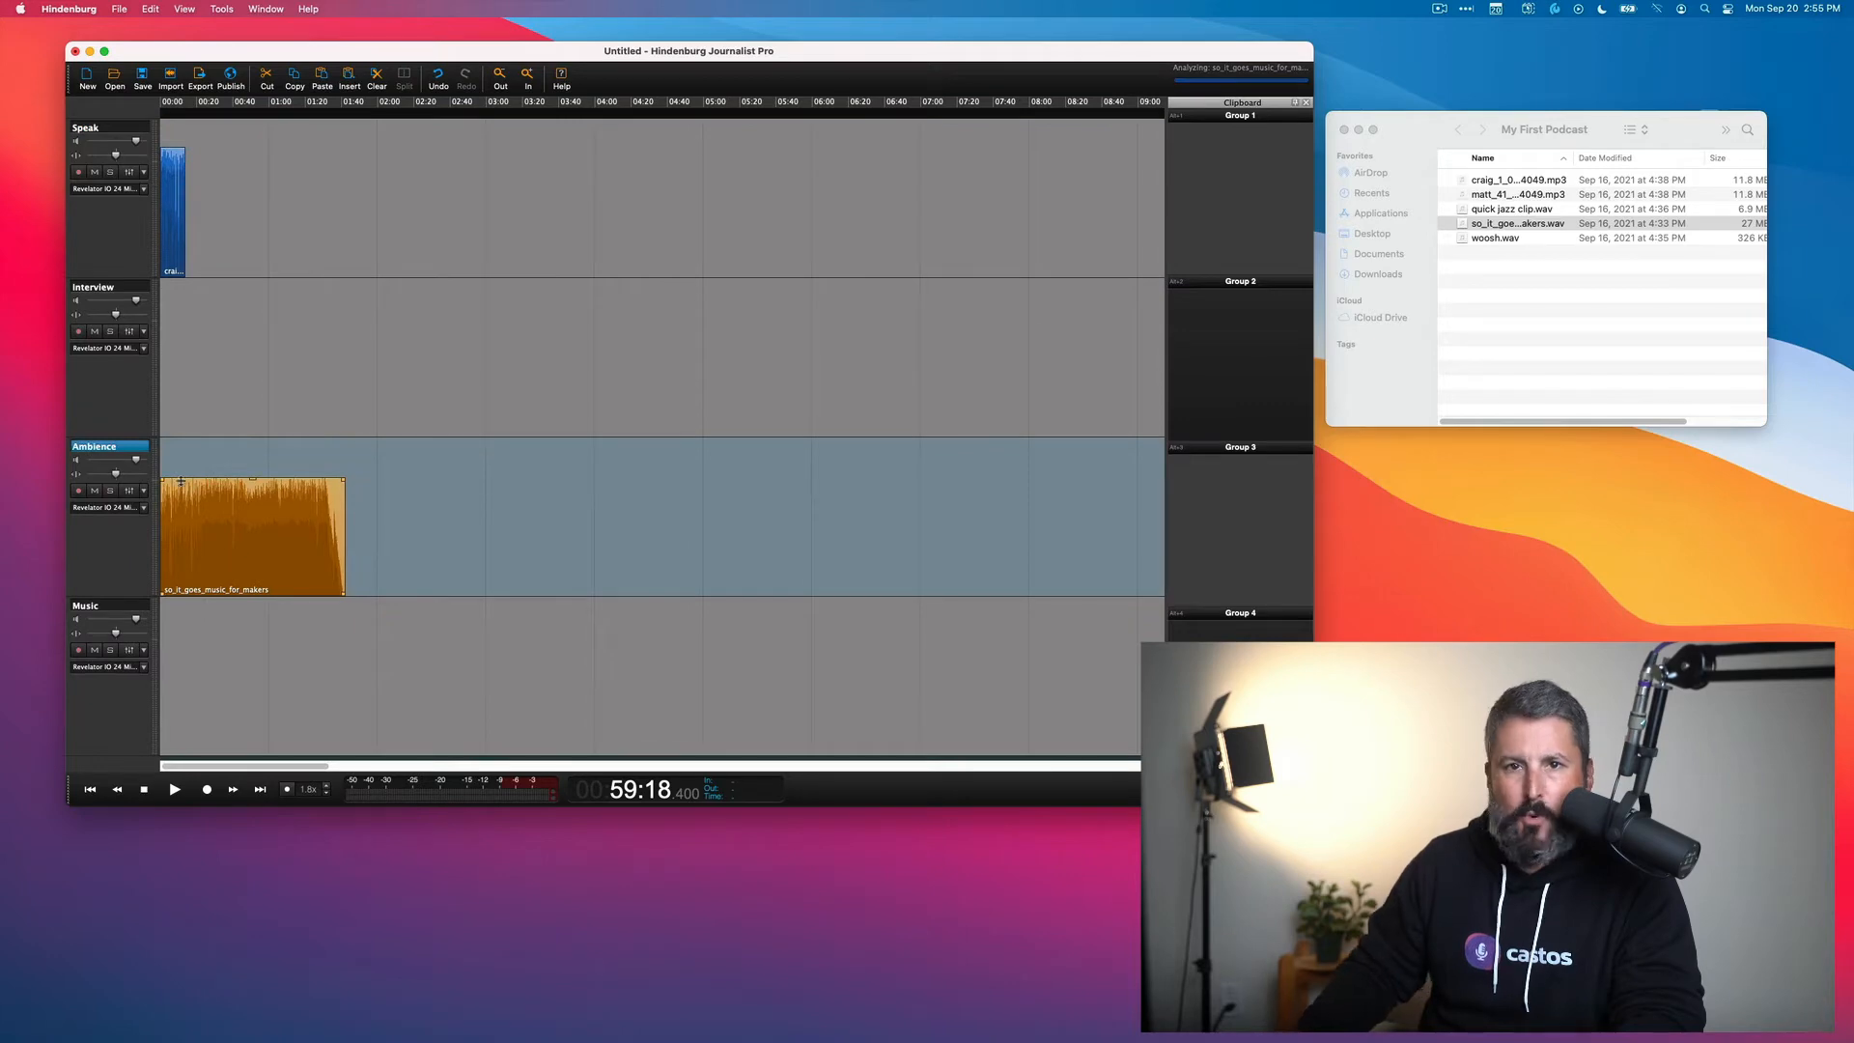
# Shift the music clip later on the Ambience track so it starts partway through the opening quote, at about 0:07
pyautogui.scroll(4, 222, 549)
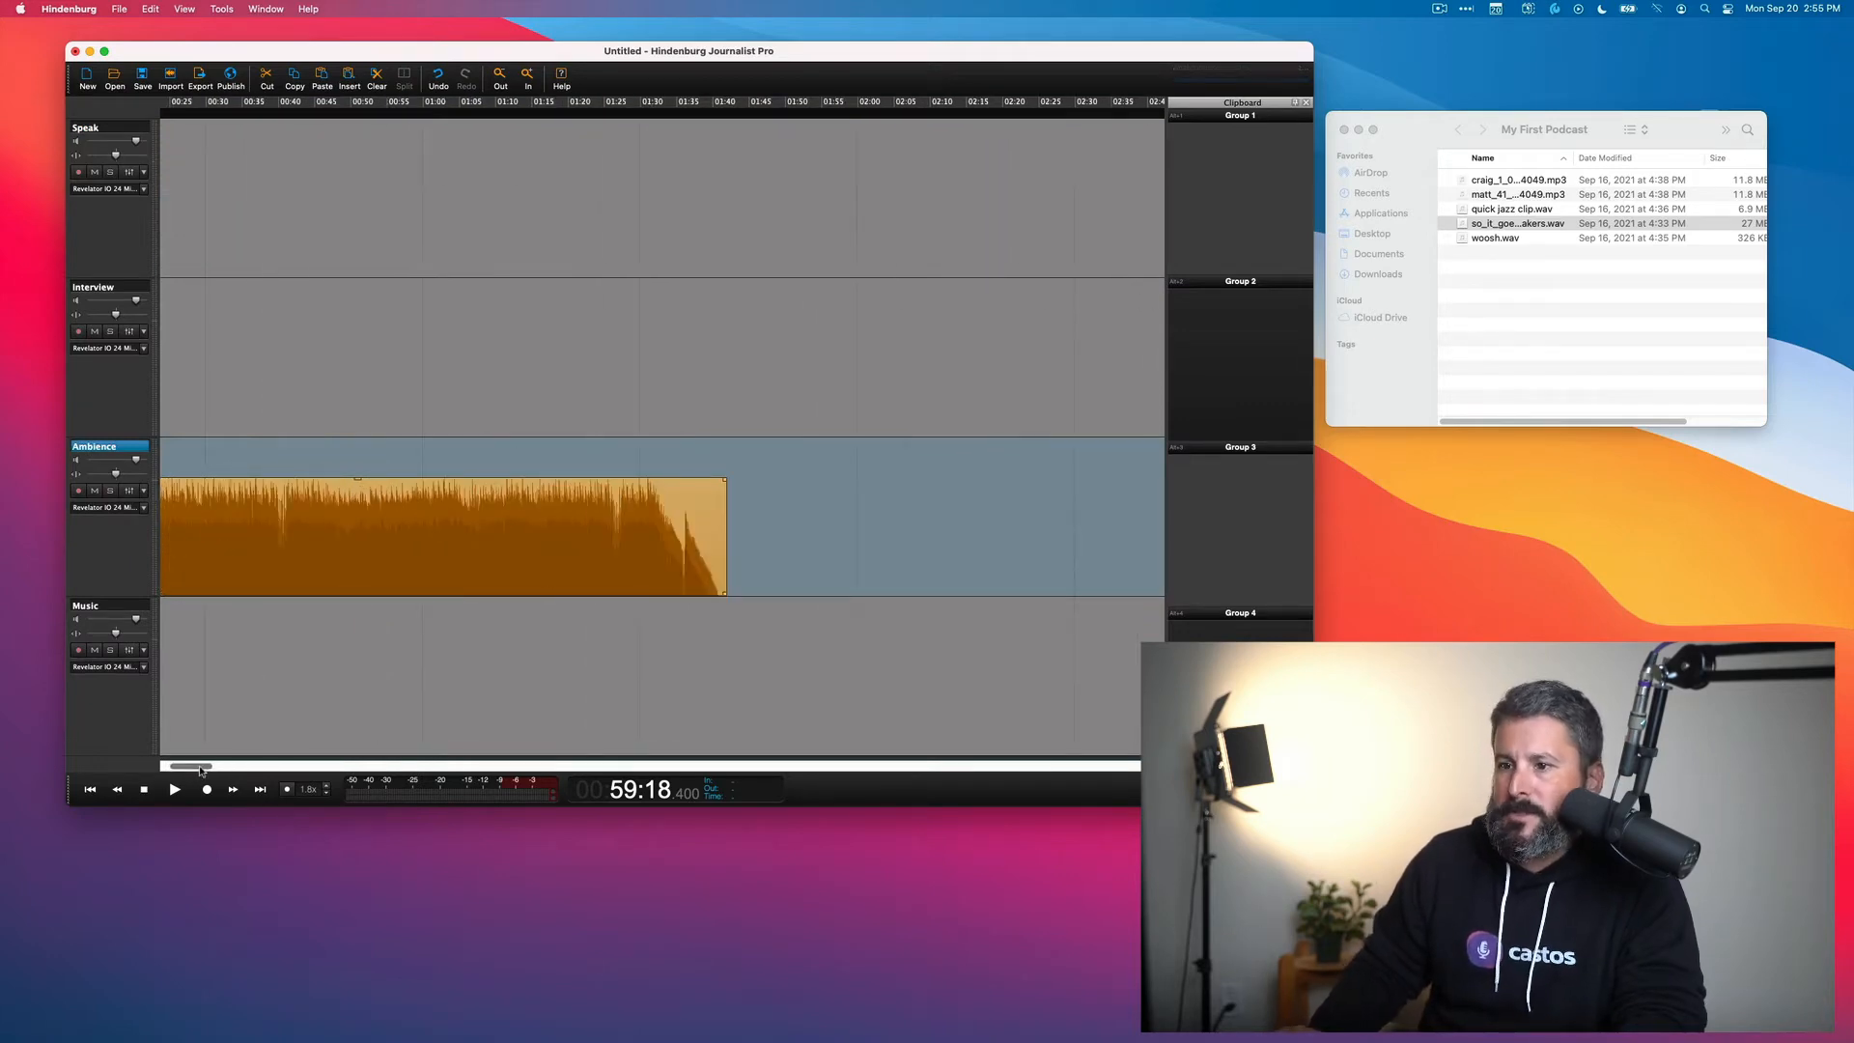
pyautogui.moveTo(201, 770); pyautogui.dragTo(192, 769)
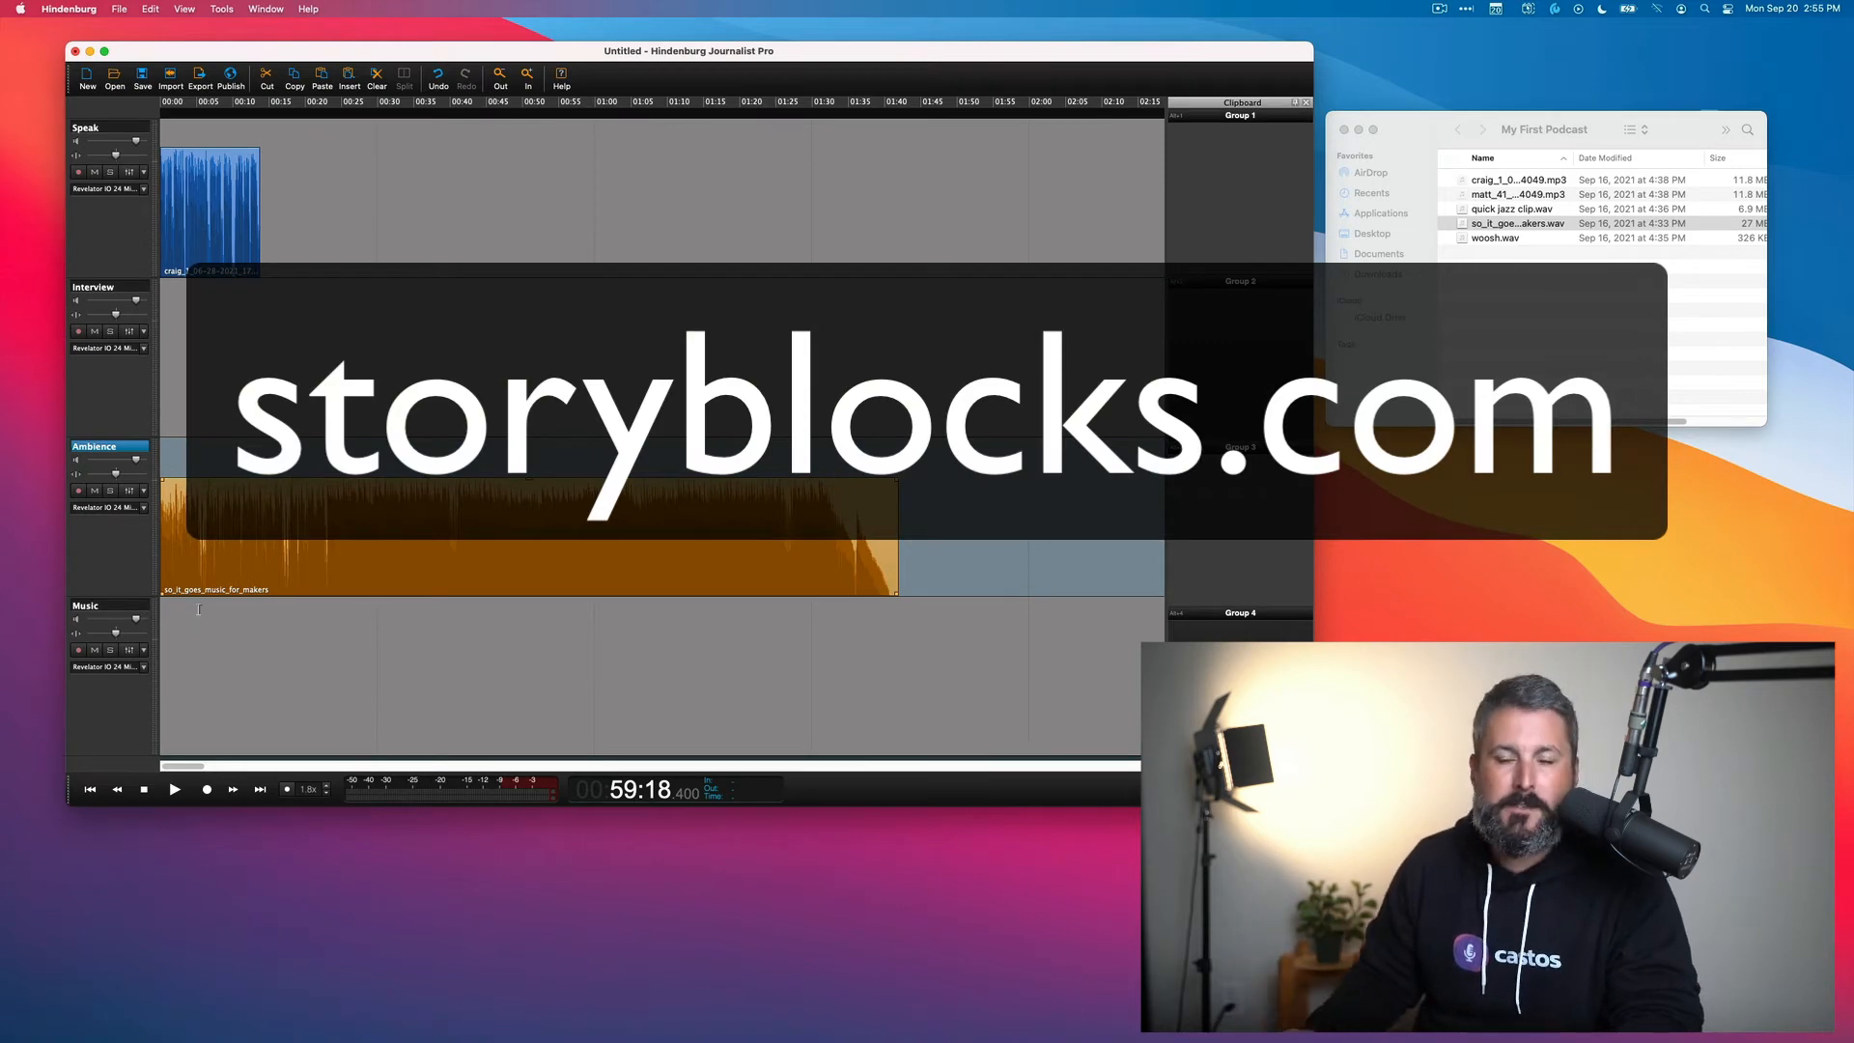
pyautogui.moveTo(245, 514); pyautogui.dragTo(278, 499)
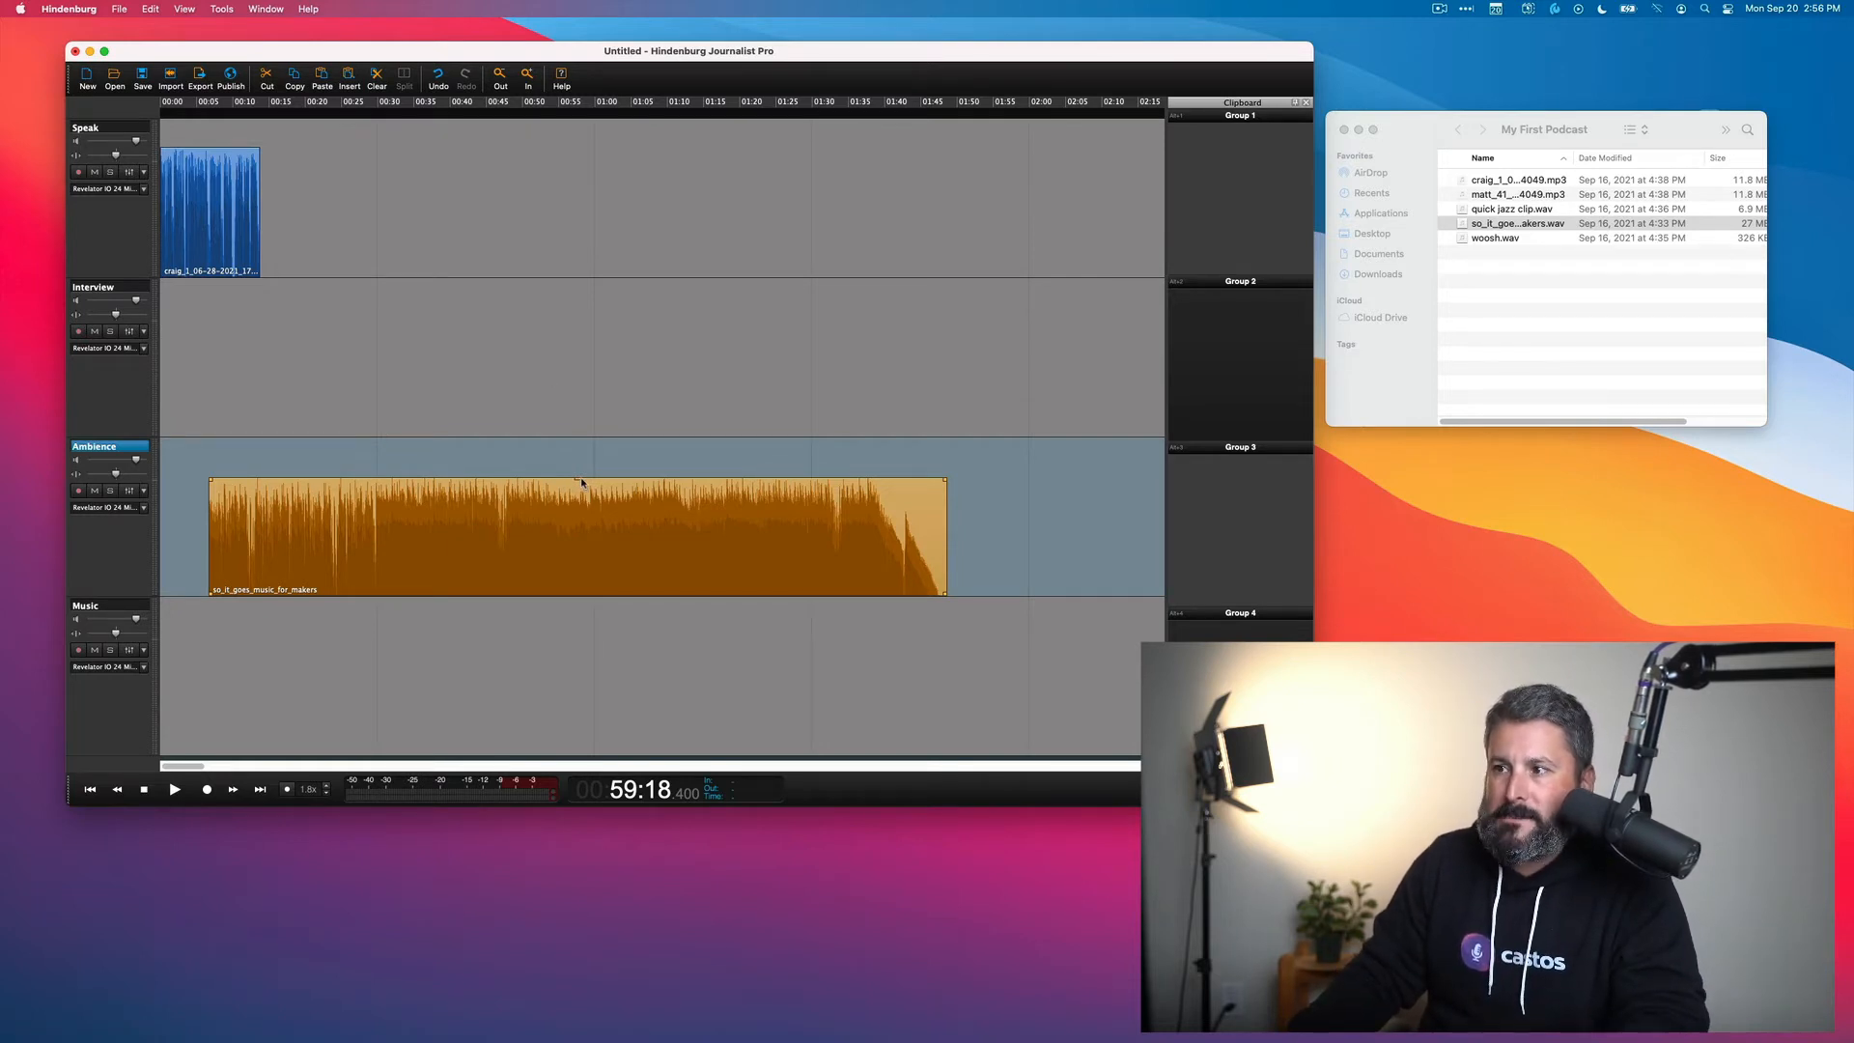
# Lower the music clip to -21.2 dB and give it a fade-in of about two seconds starting near 0:12
pyautogui.moveTo(579, 477); pyautogui.dragTo(579, 511)
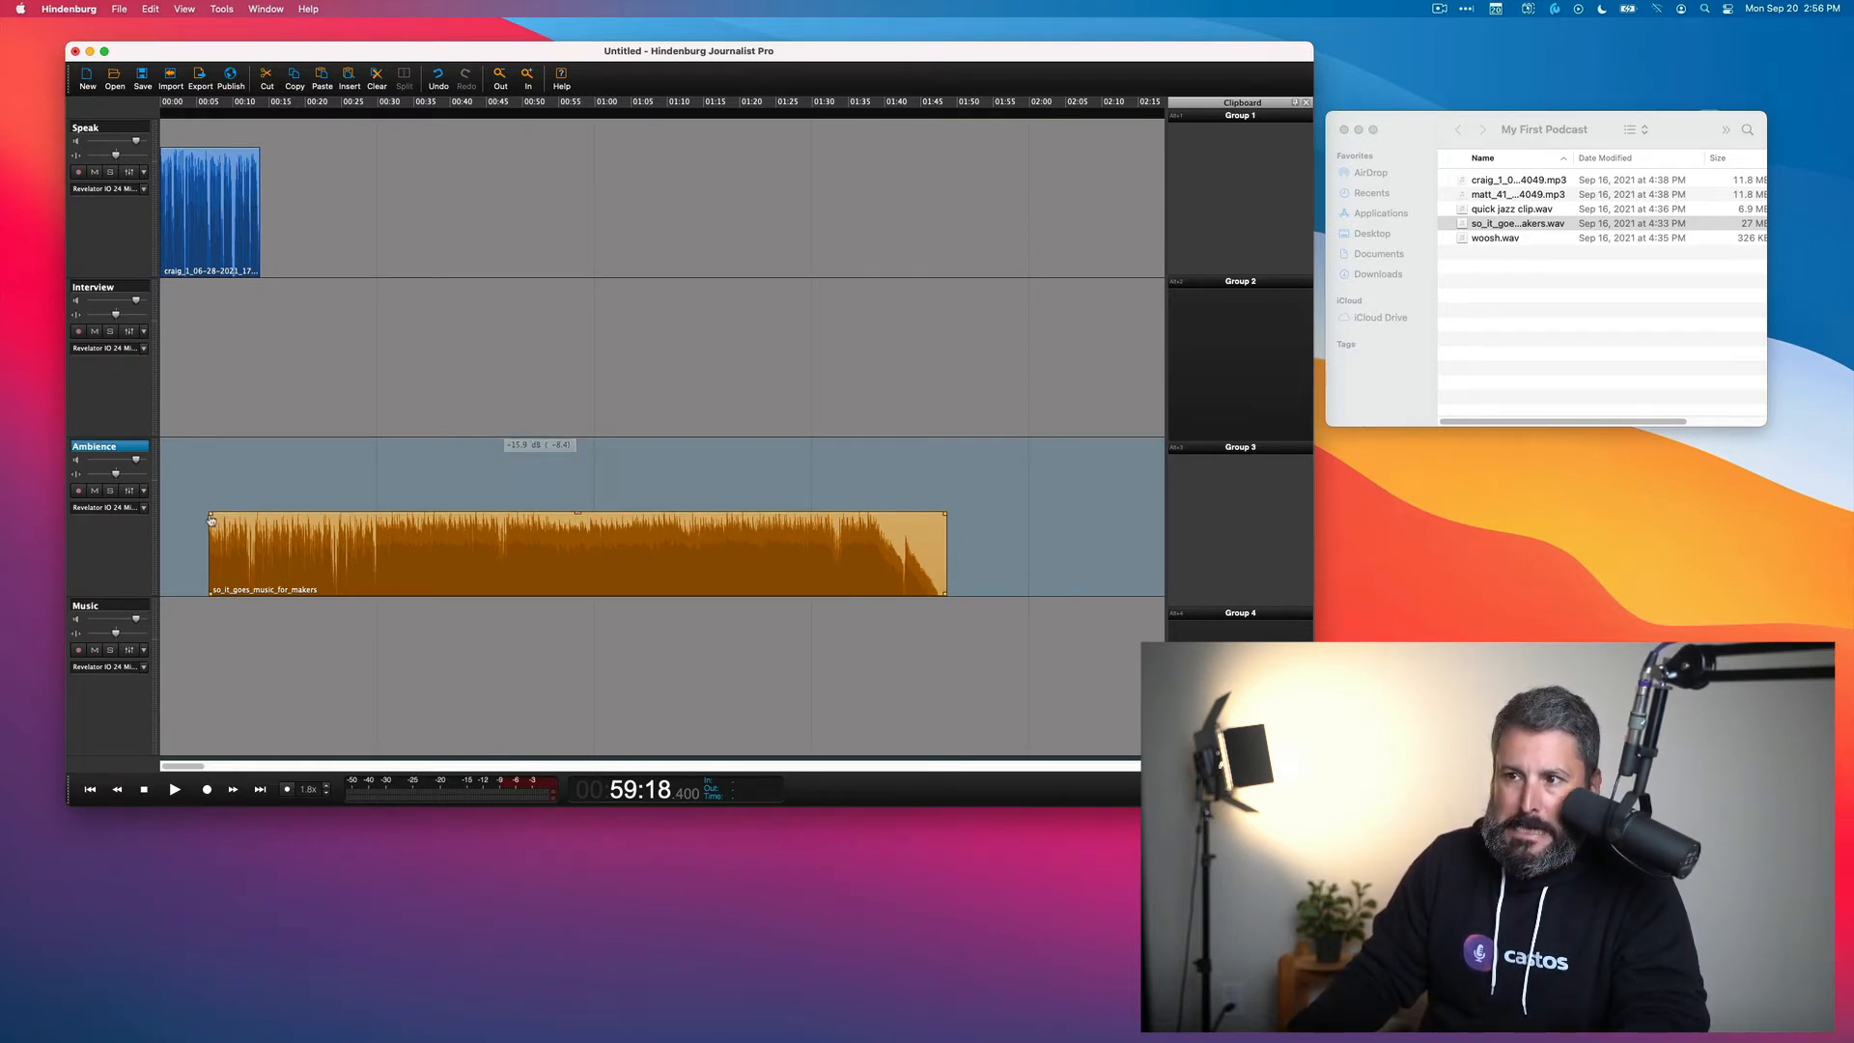
pyautogui.moveTo(211, 513); pyautogui.dragTo(227, 515)
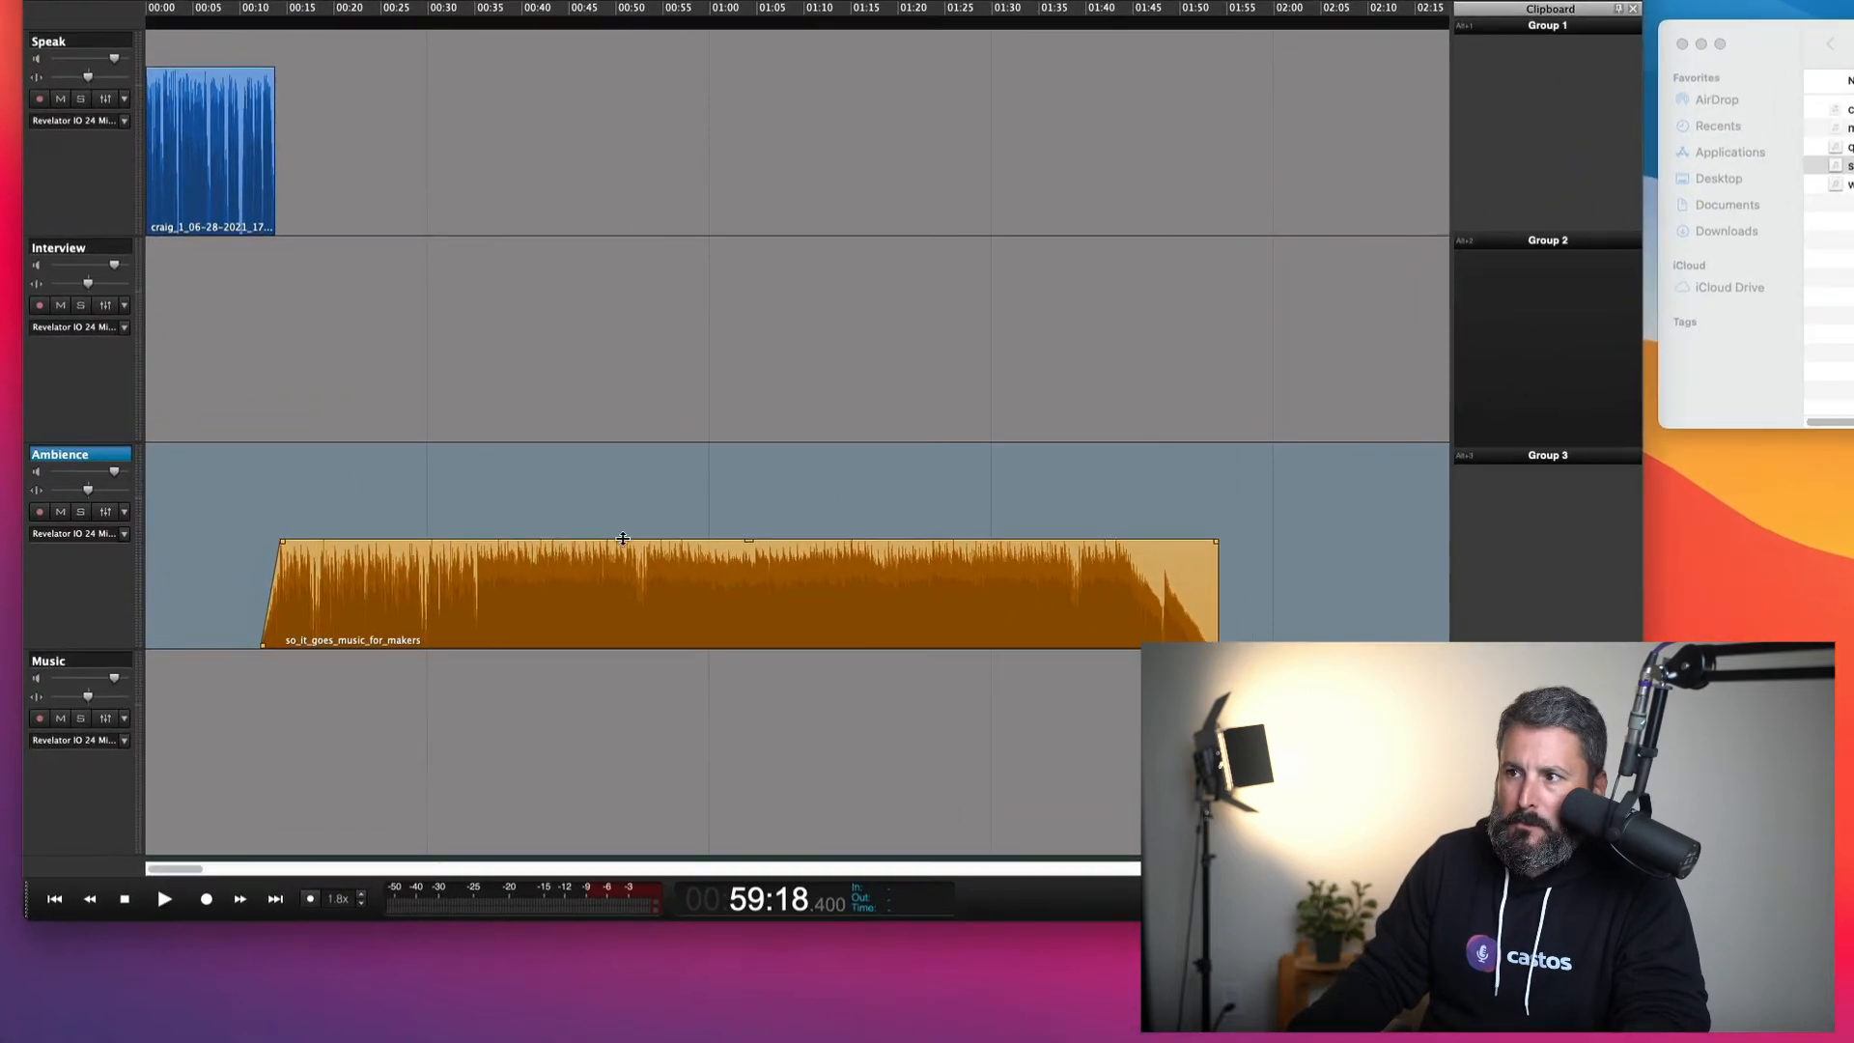
pyautogui.moveTo(750, 538); pyautogui.dragTo(743, 568)
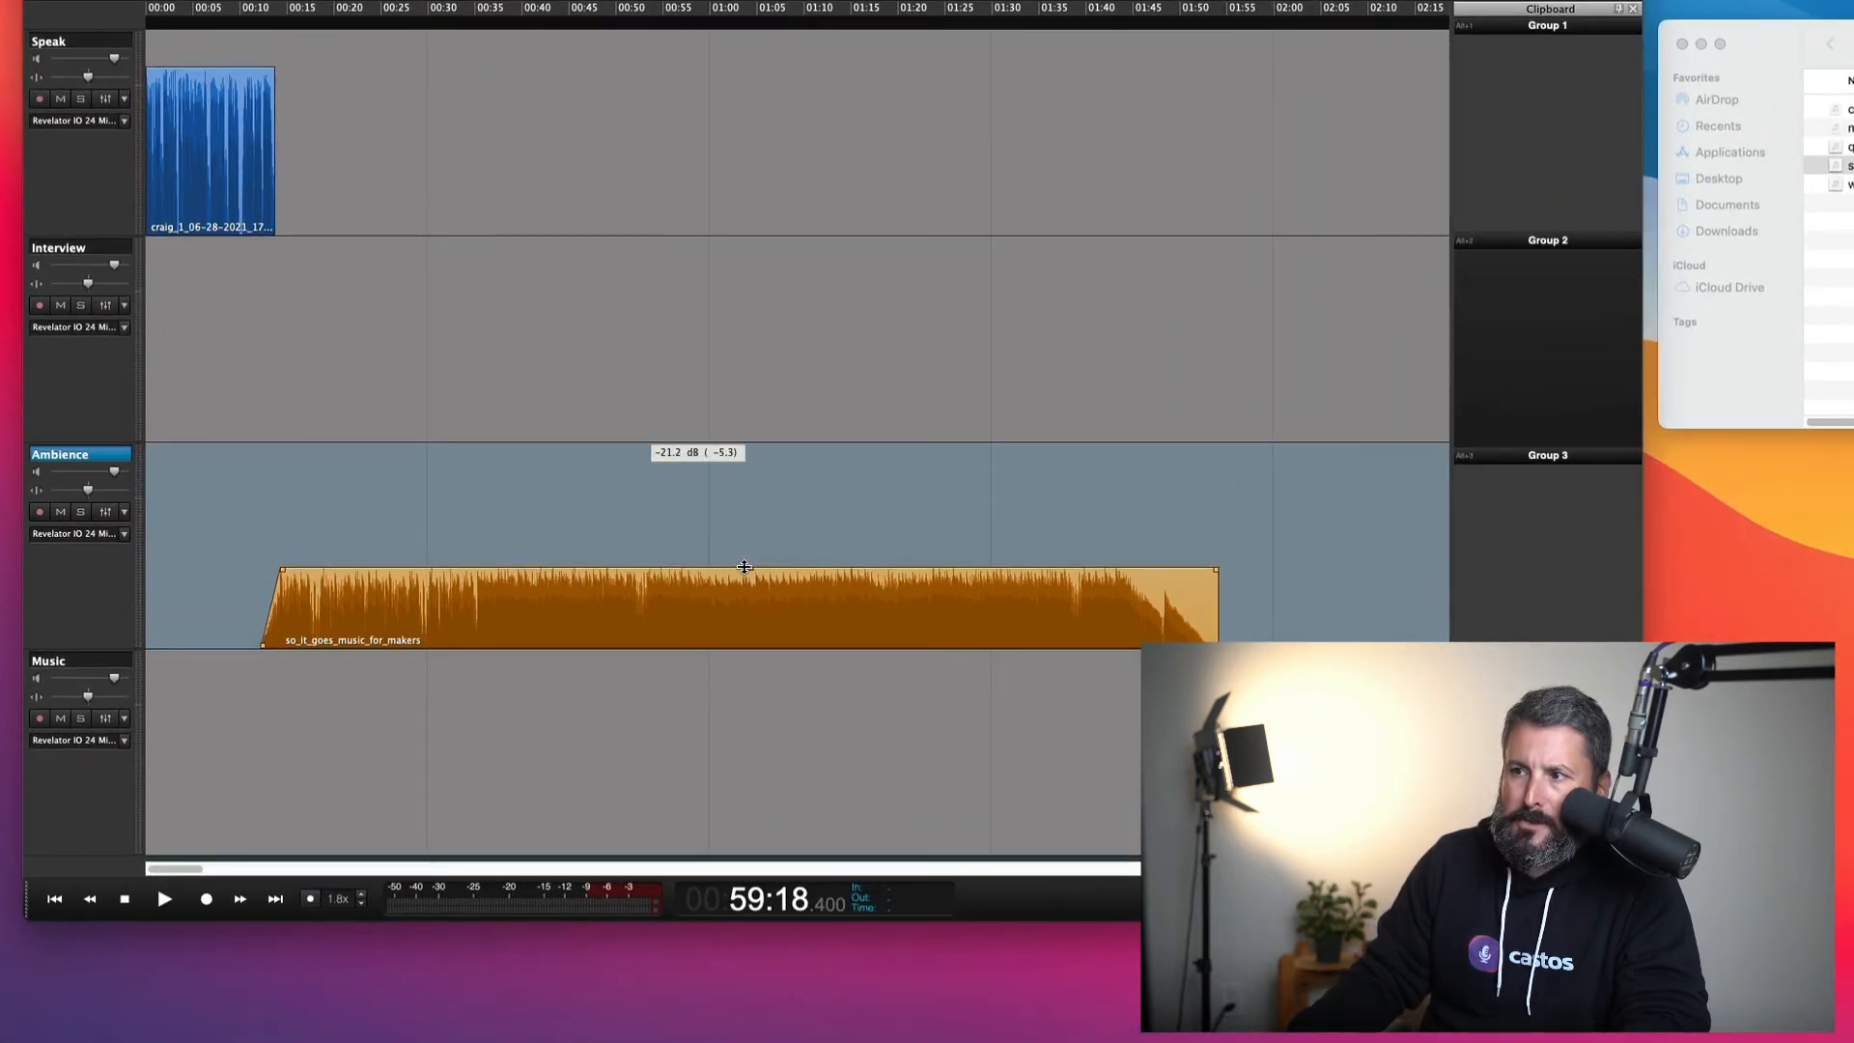
# Play the opening quote from about 0:03 and move the music clip to start at about 0:10.9
pyautogui.click(177, 18)
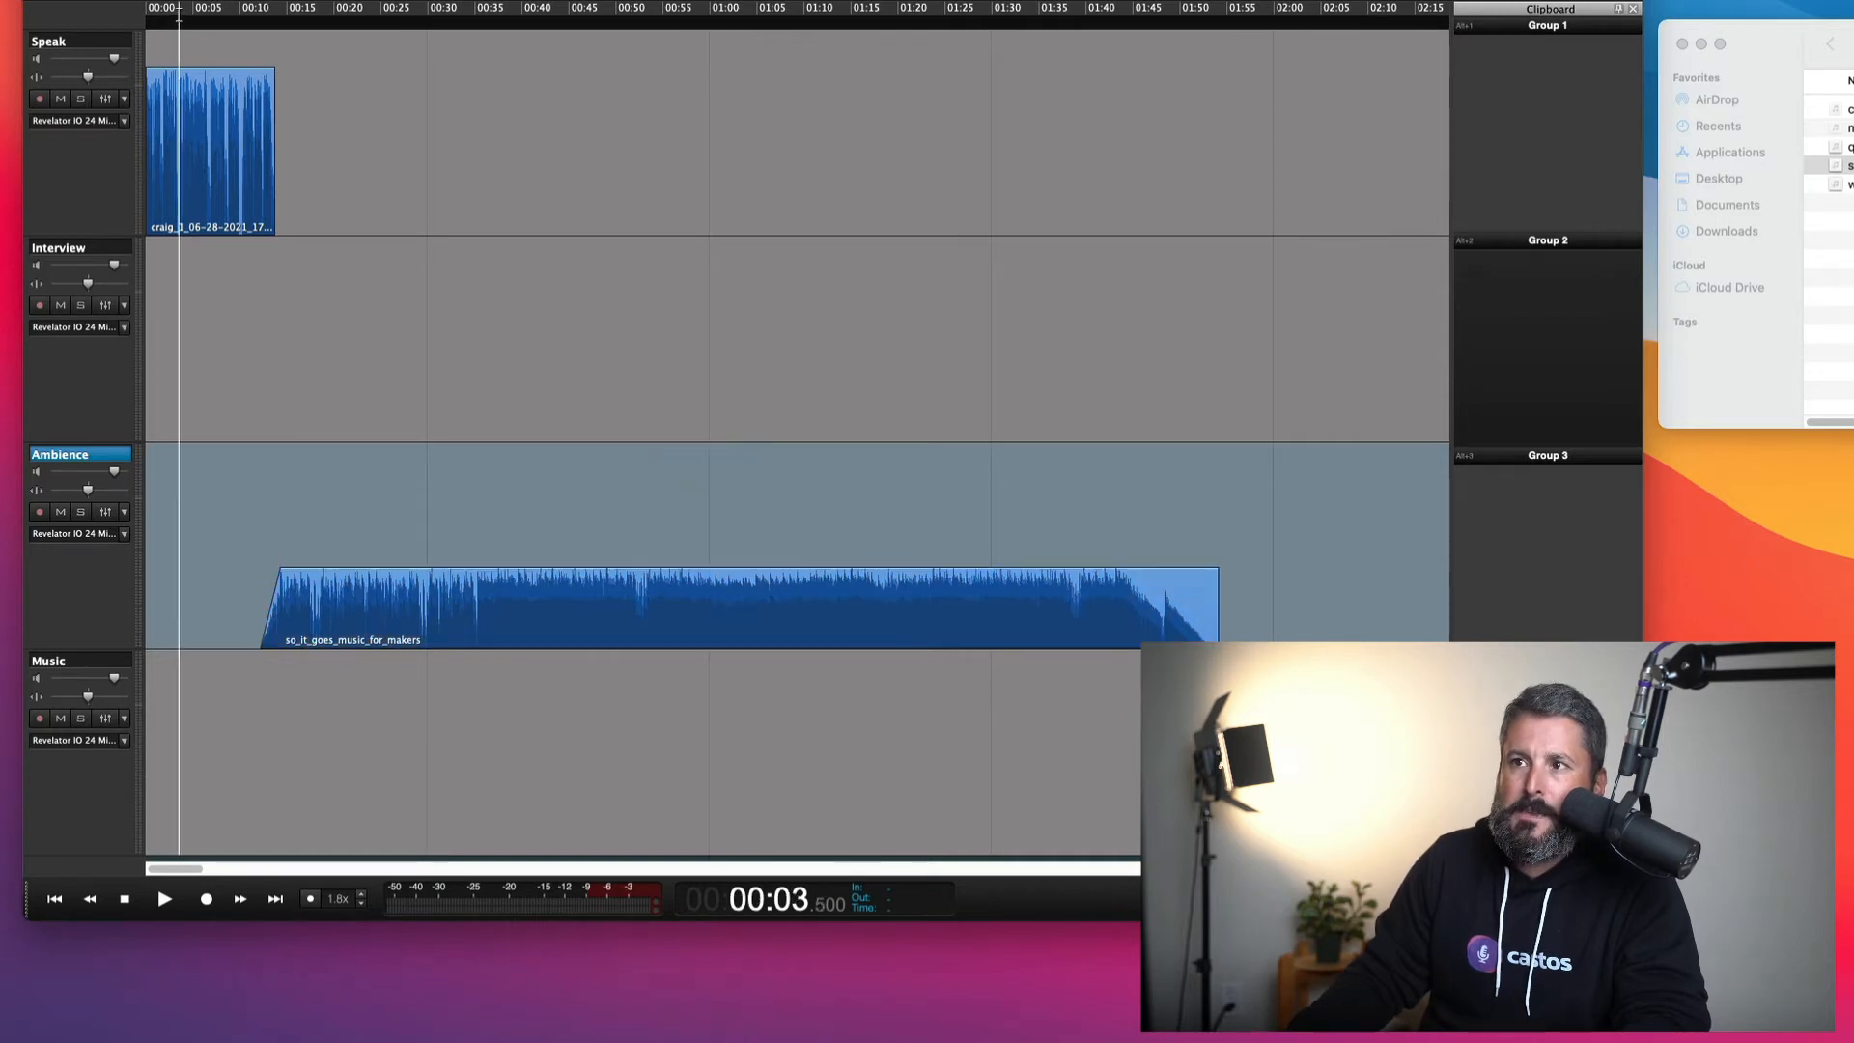
pyautogui.scroll(2, 286, 523)
pyautogui.press('space')
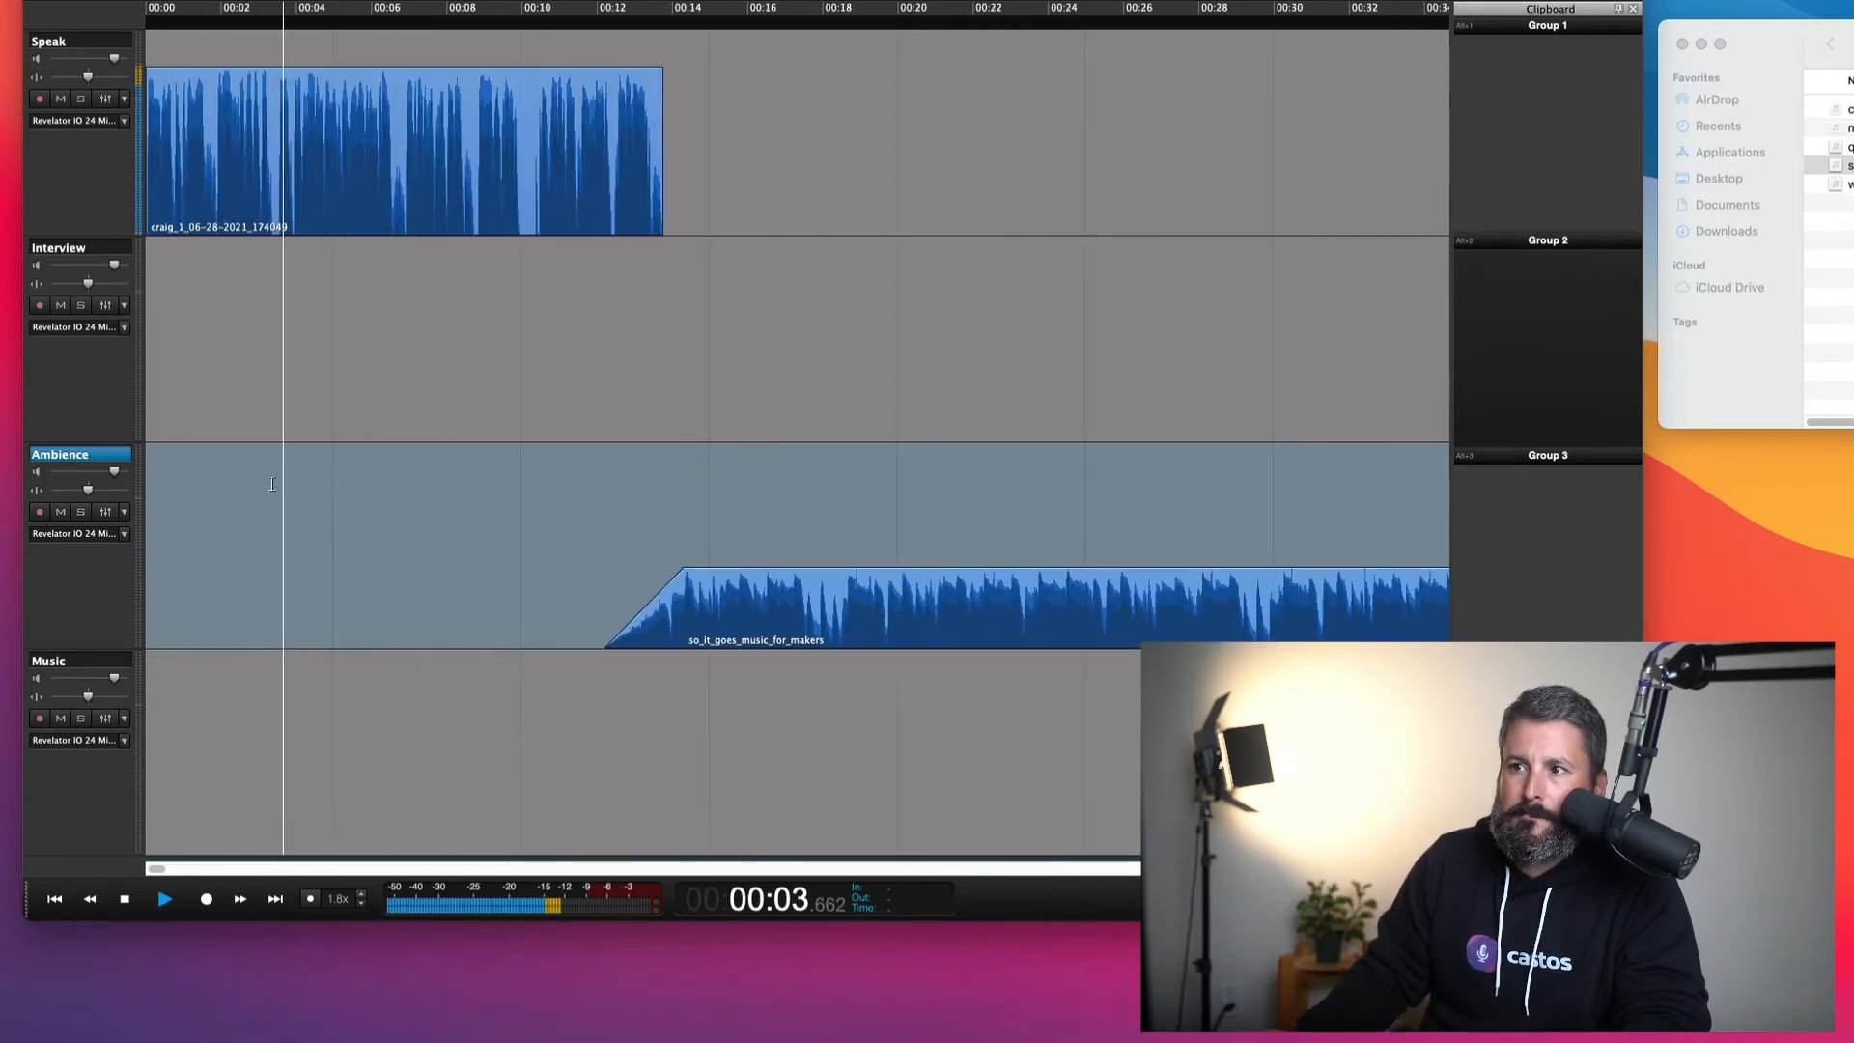
pyautogui.moveTo(758, 602); pyautogui.dragTo(710, 600)
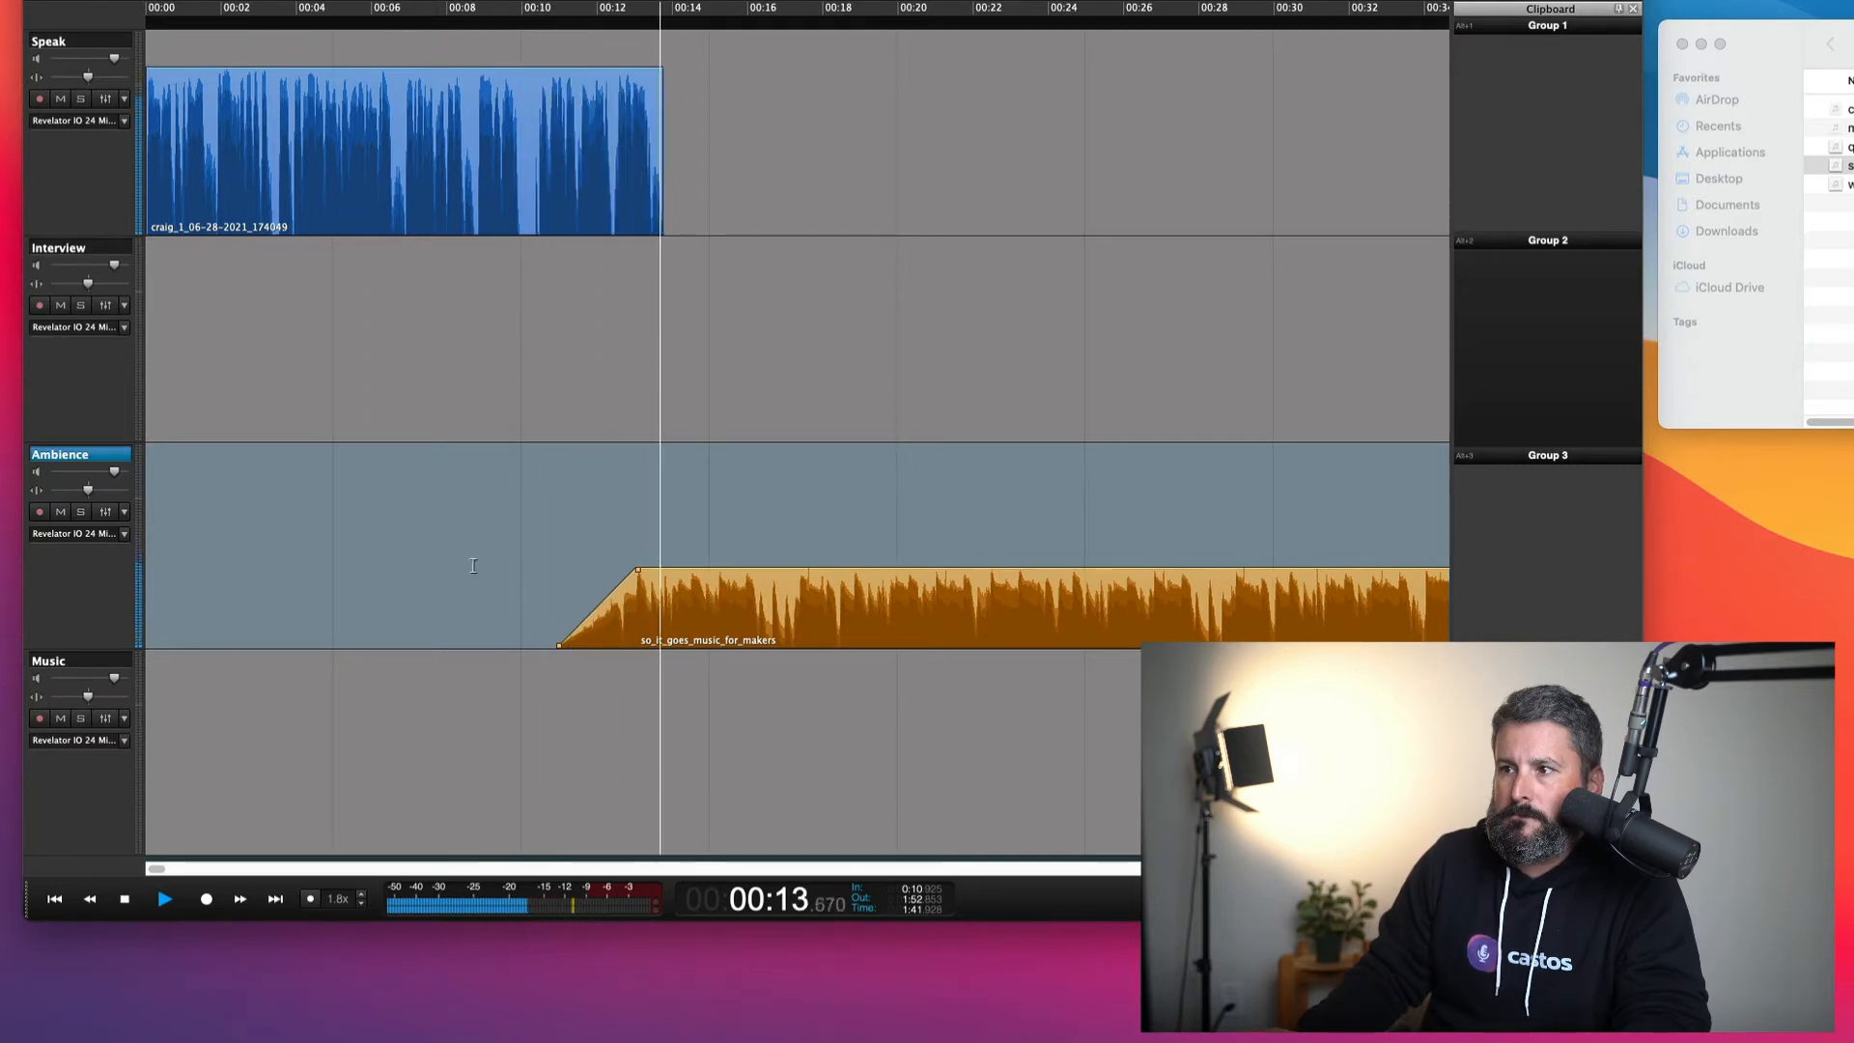
# Stop playback and add a short fade-out to the end of the opening quote clip
pyautogui.press('space')
pyautogui.click(620, 101)
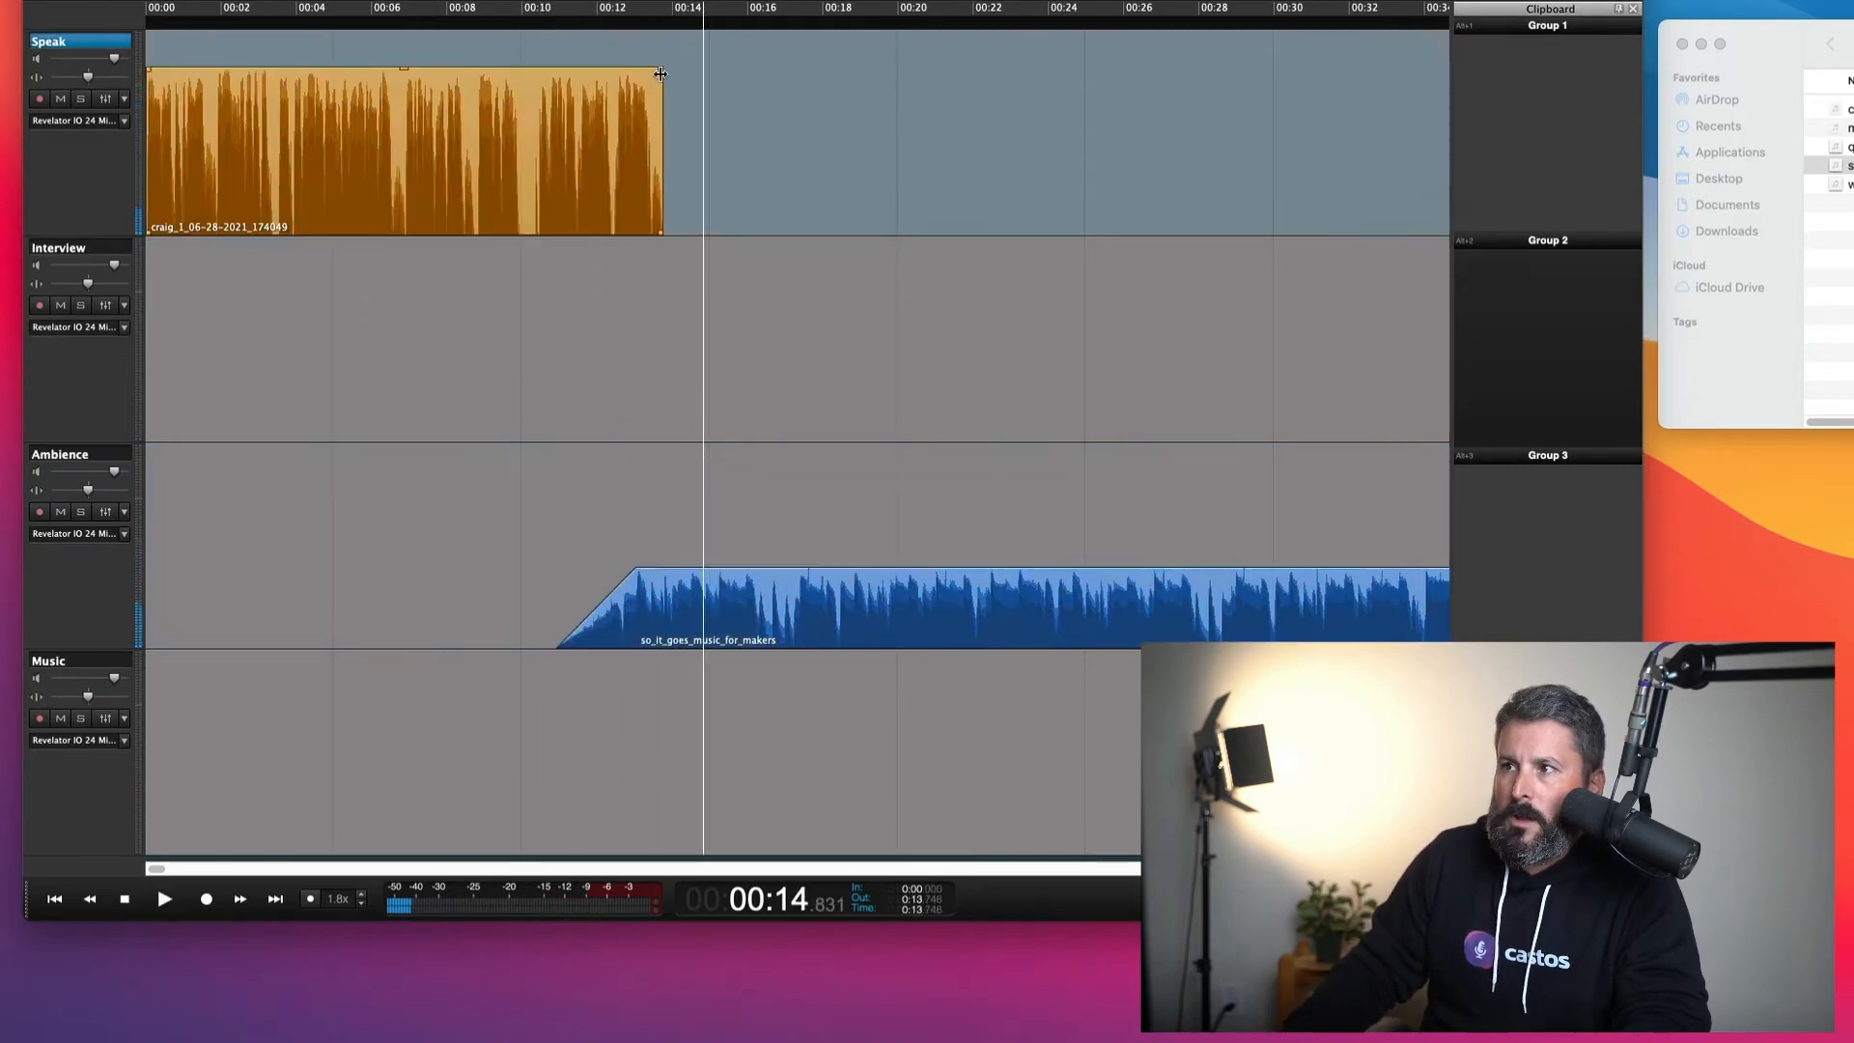
pyautogui.moveTo(660, 81)
pyautogui.mouseDown()
pyautogui.moveTo(677, 81)
pyautogui.moveTo(658, 69)
pyautogui.mouseUp()
pyautogui.click(653, 623)
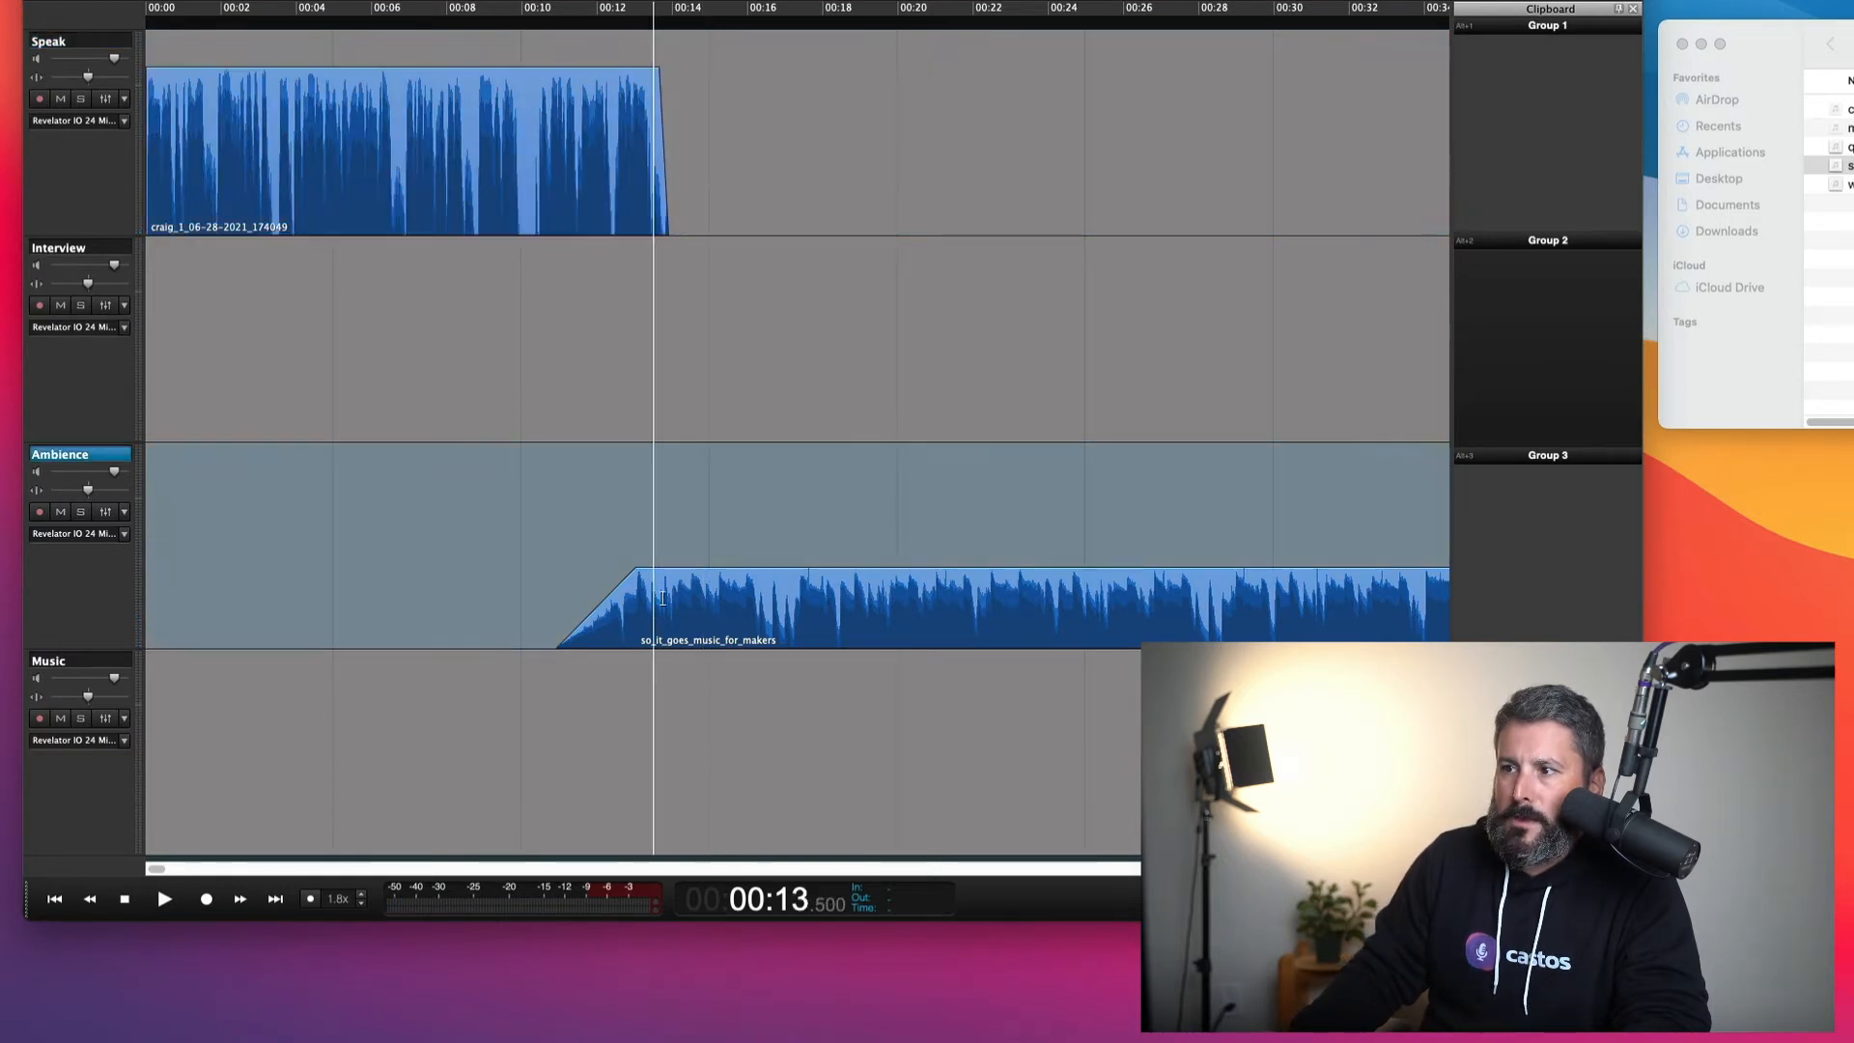
# Move the music clip to start at about 0:09.15 and adjust the quote's fade-out to begin near 0:13.5, checking the transition by ear
pyautogui.moveTo(716, 588); pyautogui.dragTo(648, 587)
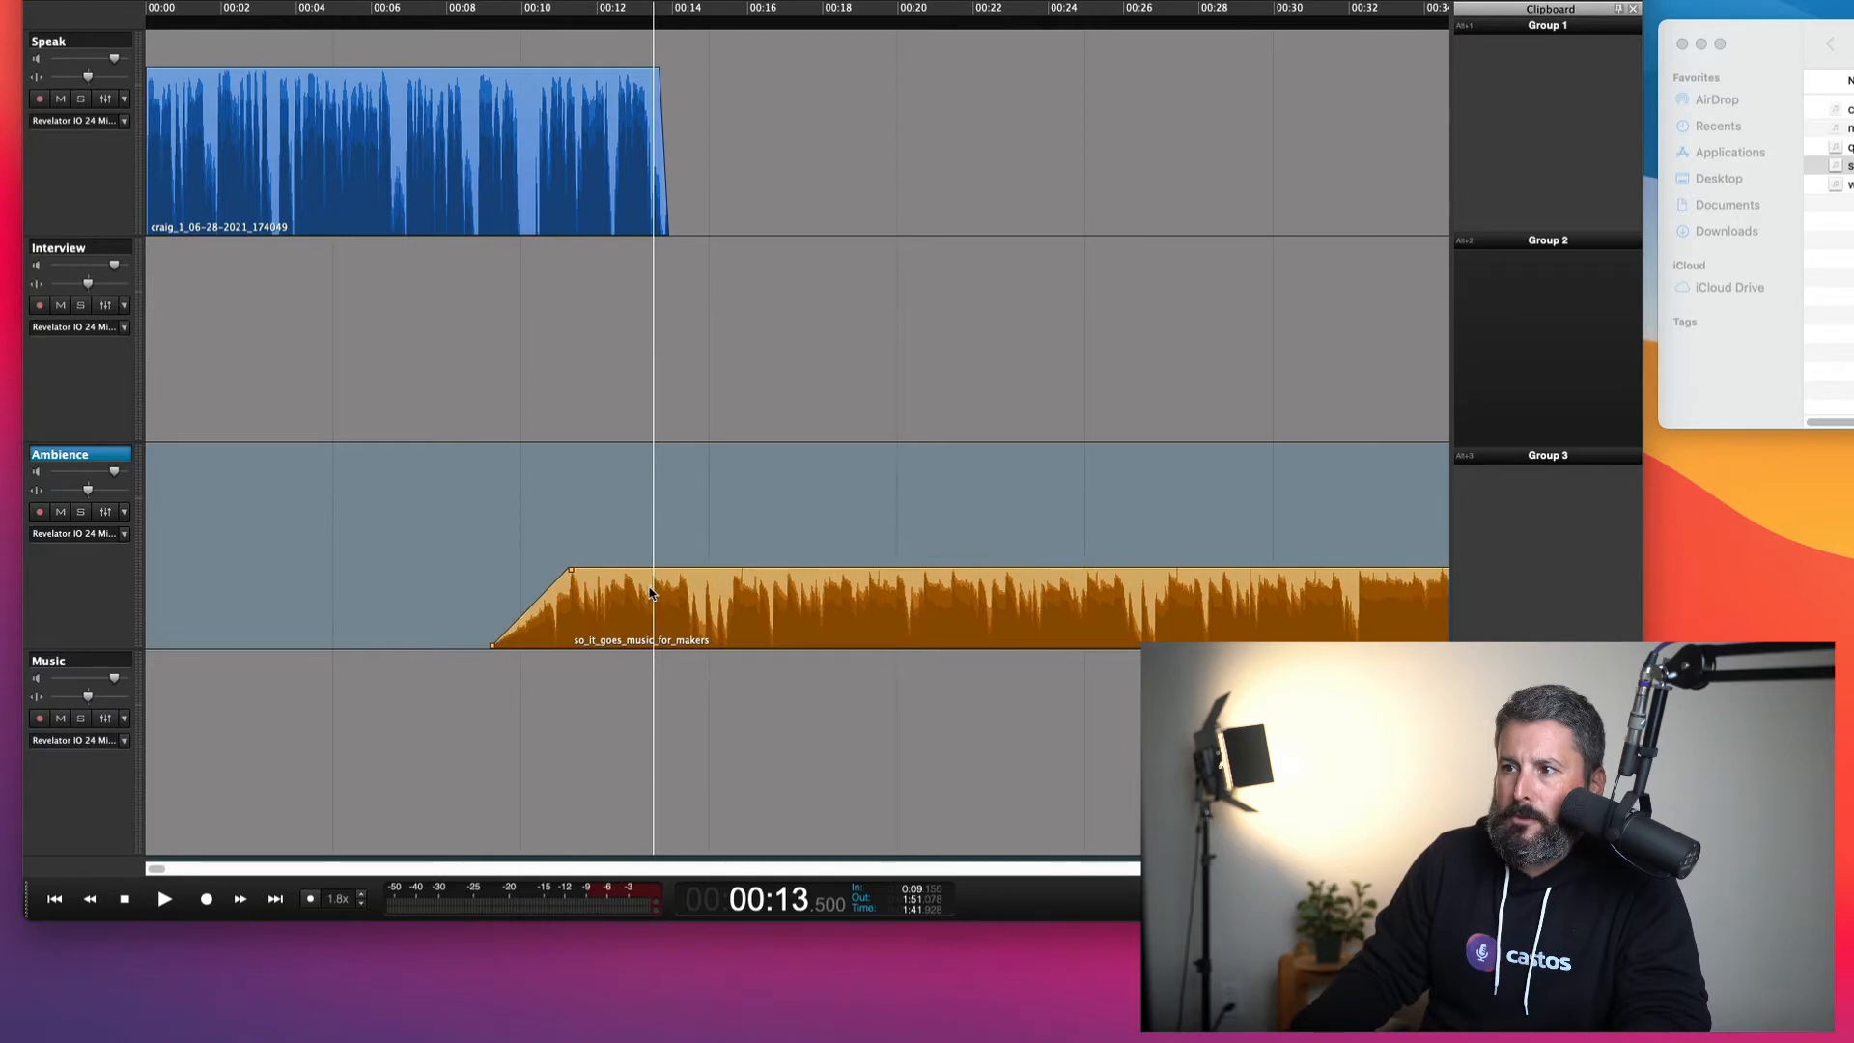
pyautogui.click(606, 93)
pyautogui.moveTo(661, 73); pyautogui.dragTo(653, 73)
pyautogui.click(611, 42)
pyautogui.press('space')
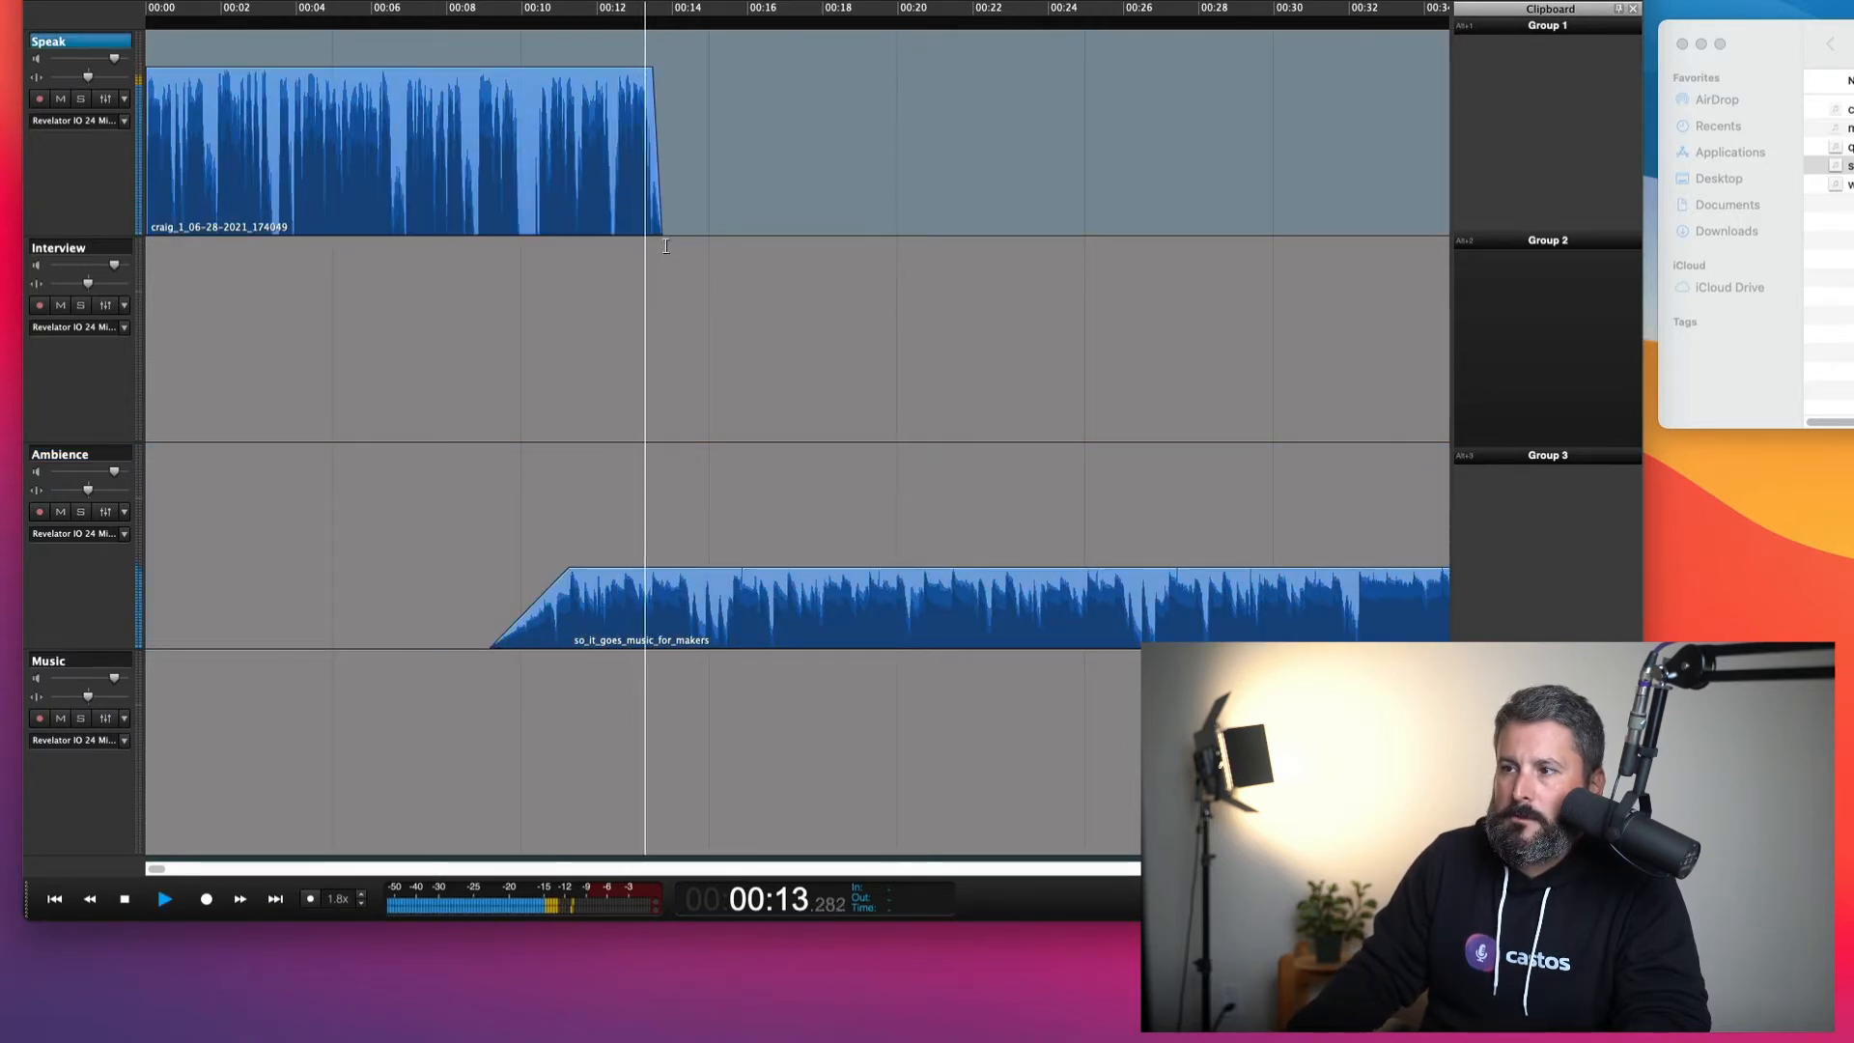
pyautogui.press('space')
# Select about 0:13.475 to 0:14.275 on the Ambience track and raise the music level after it, ramping up within that range
pyautogui.click(671, 581)
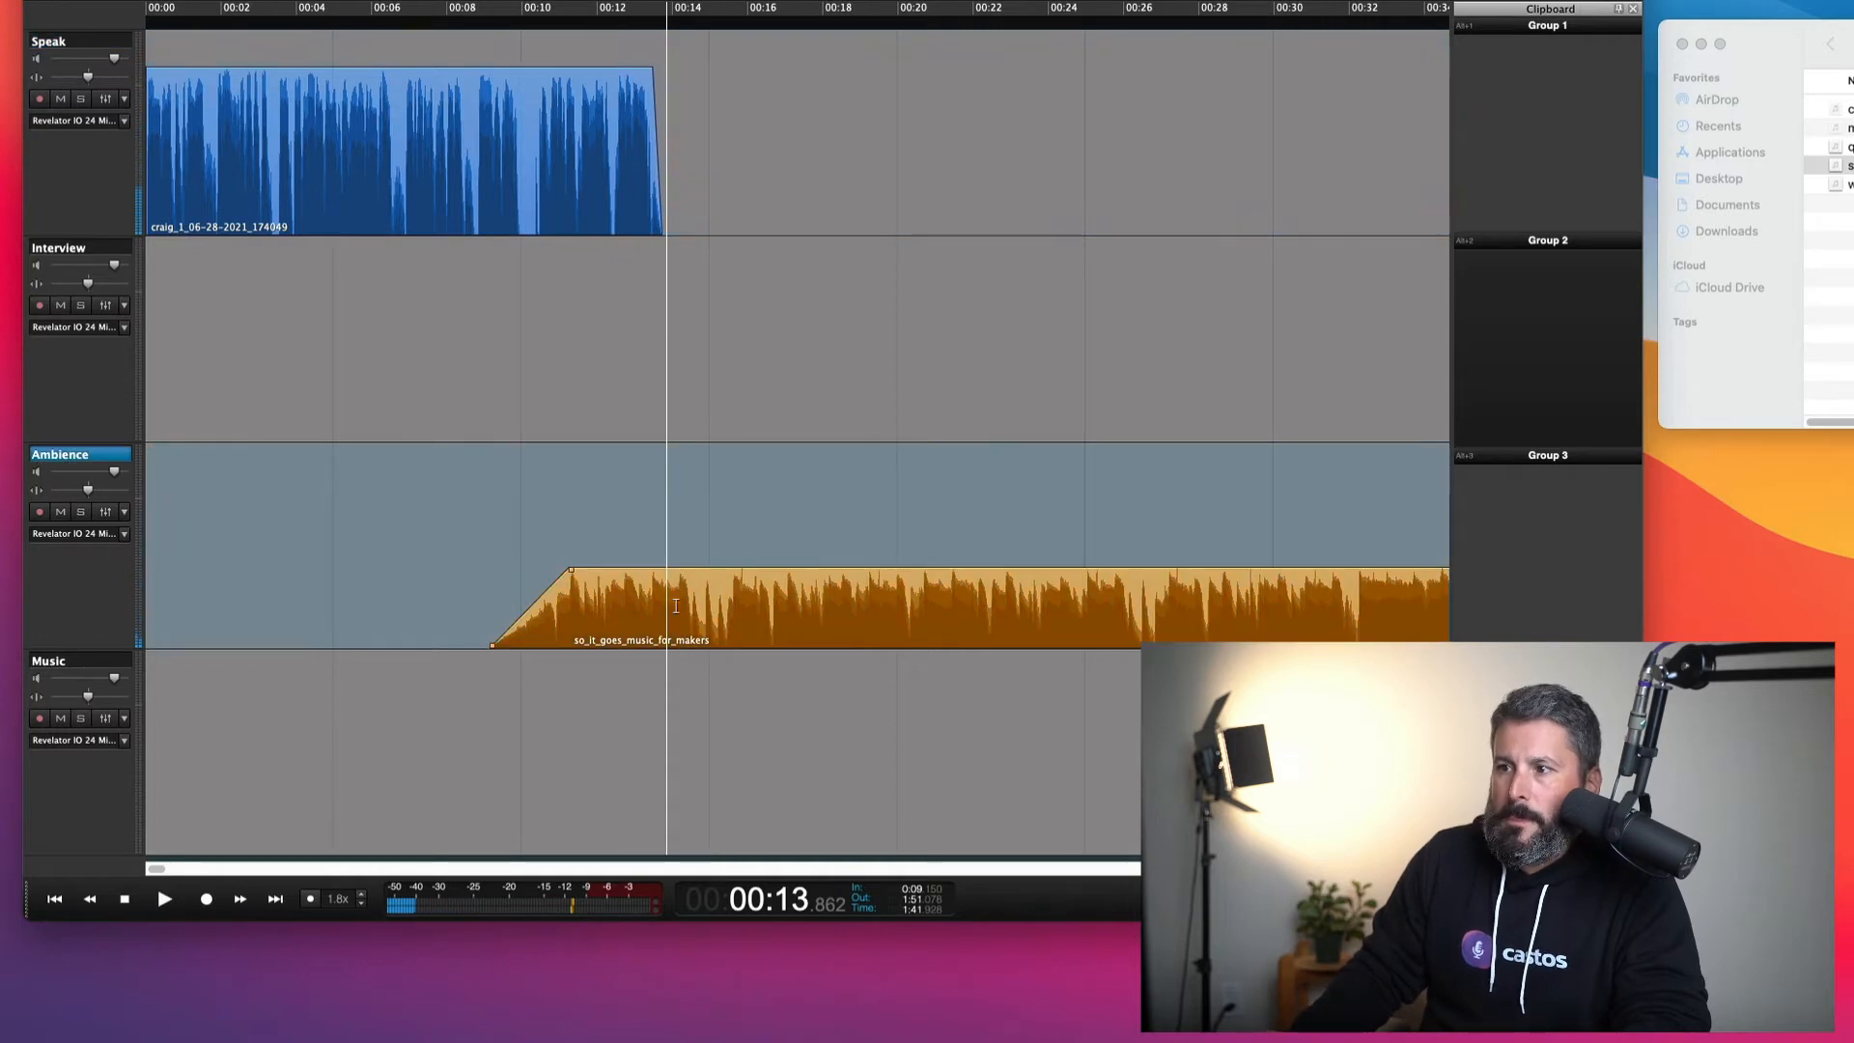
pyautogui.moveTo(653, 628); pyautogui.dragTo(682, 623)
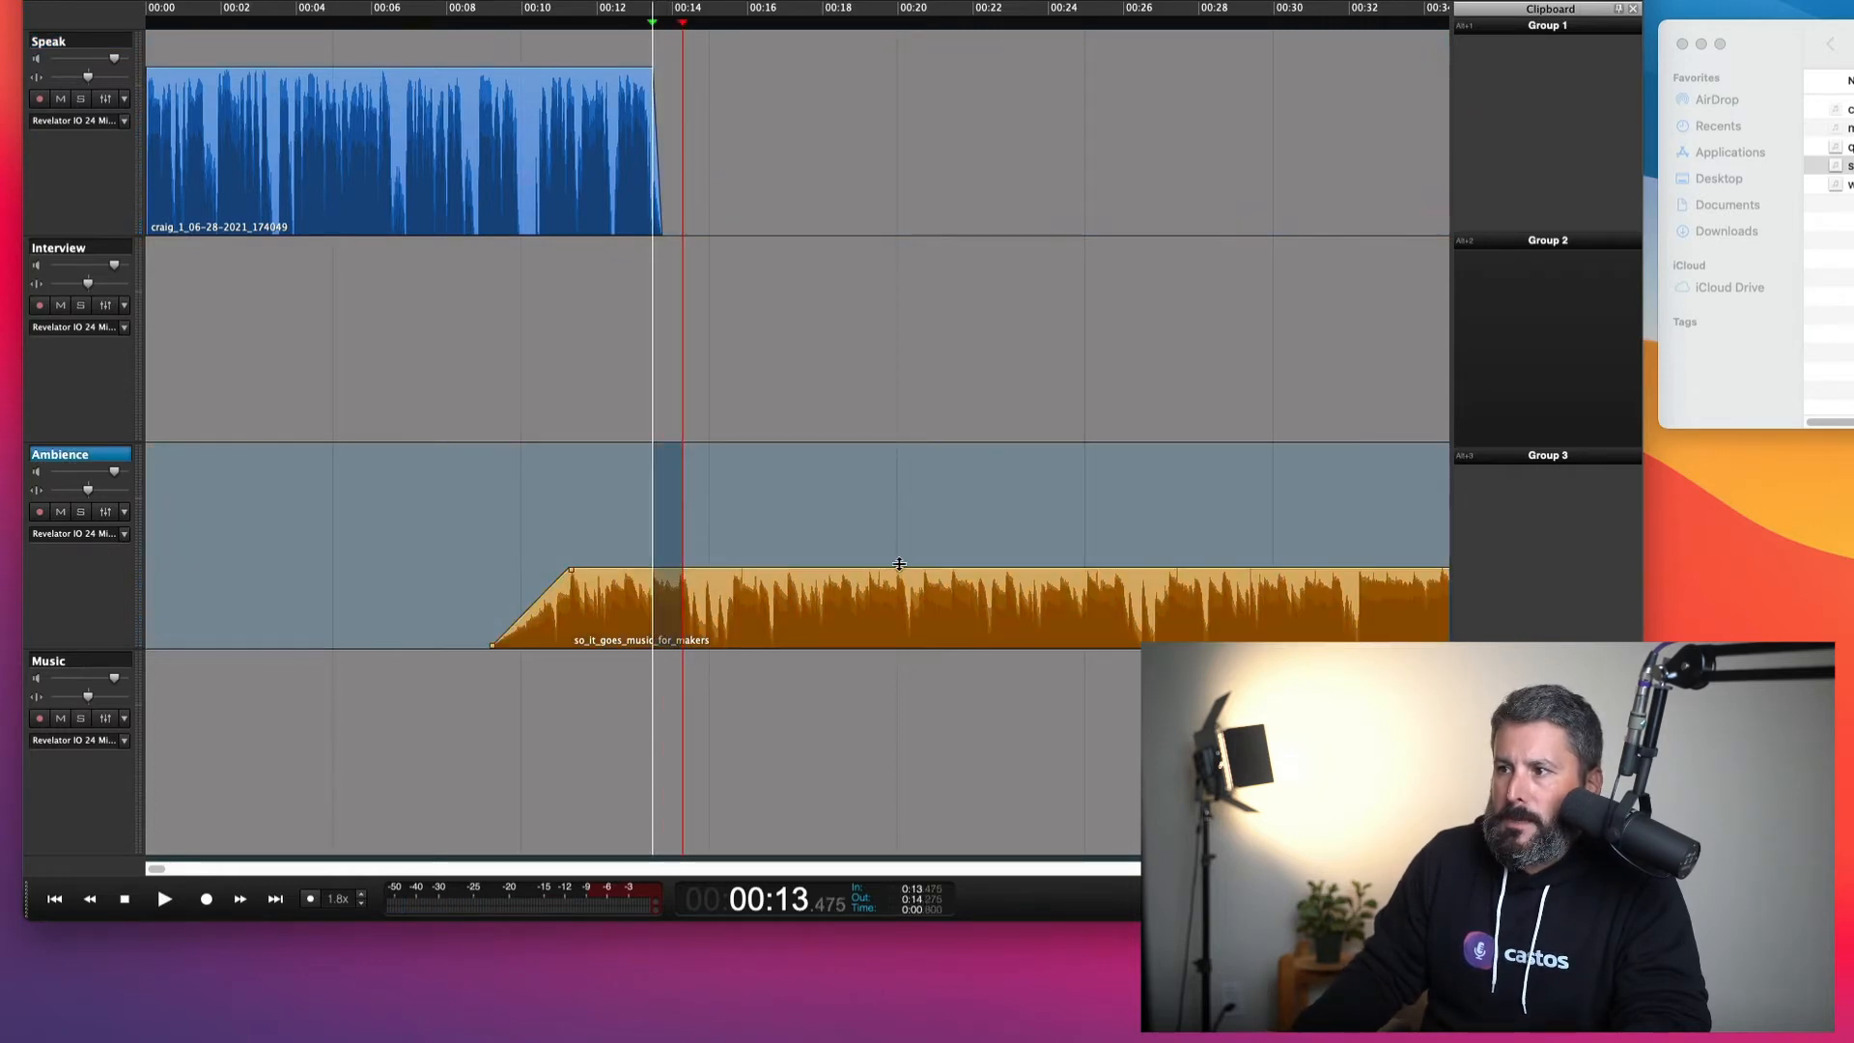
pyautogui.moveTo(898, 572); pyautogui.dragTo(931, 498)
pyautogui.click(740, 606)
# Select about 0:17.6 to 0:18.575 on the Ambience track and lower the music after it to -26.2 dB, ramping down within that range
pyautogui.click(799, 633)
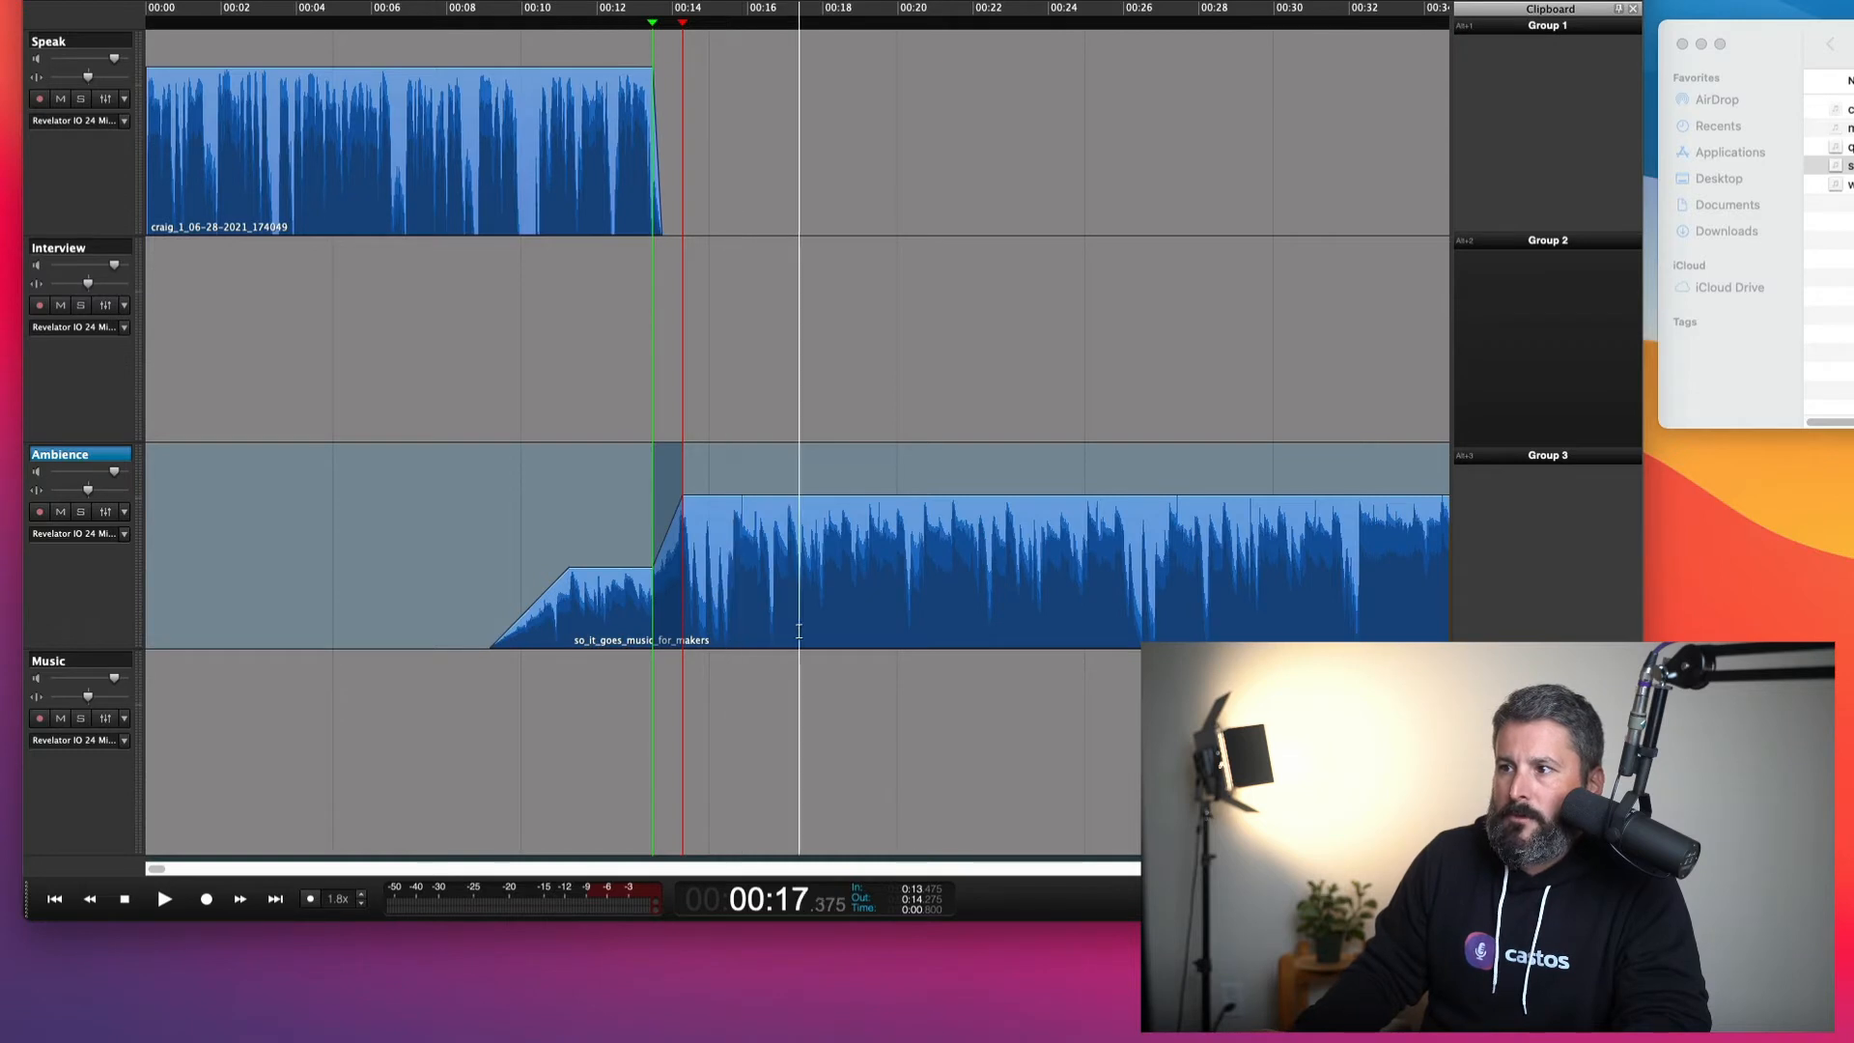
pyautogui.moveTo(807, 637); pyautogui.dragTo(844, 637)
pyautogui.click(965, 556)
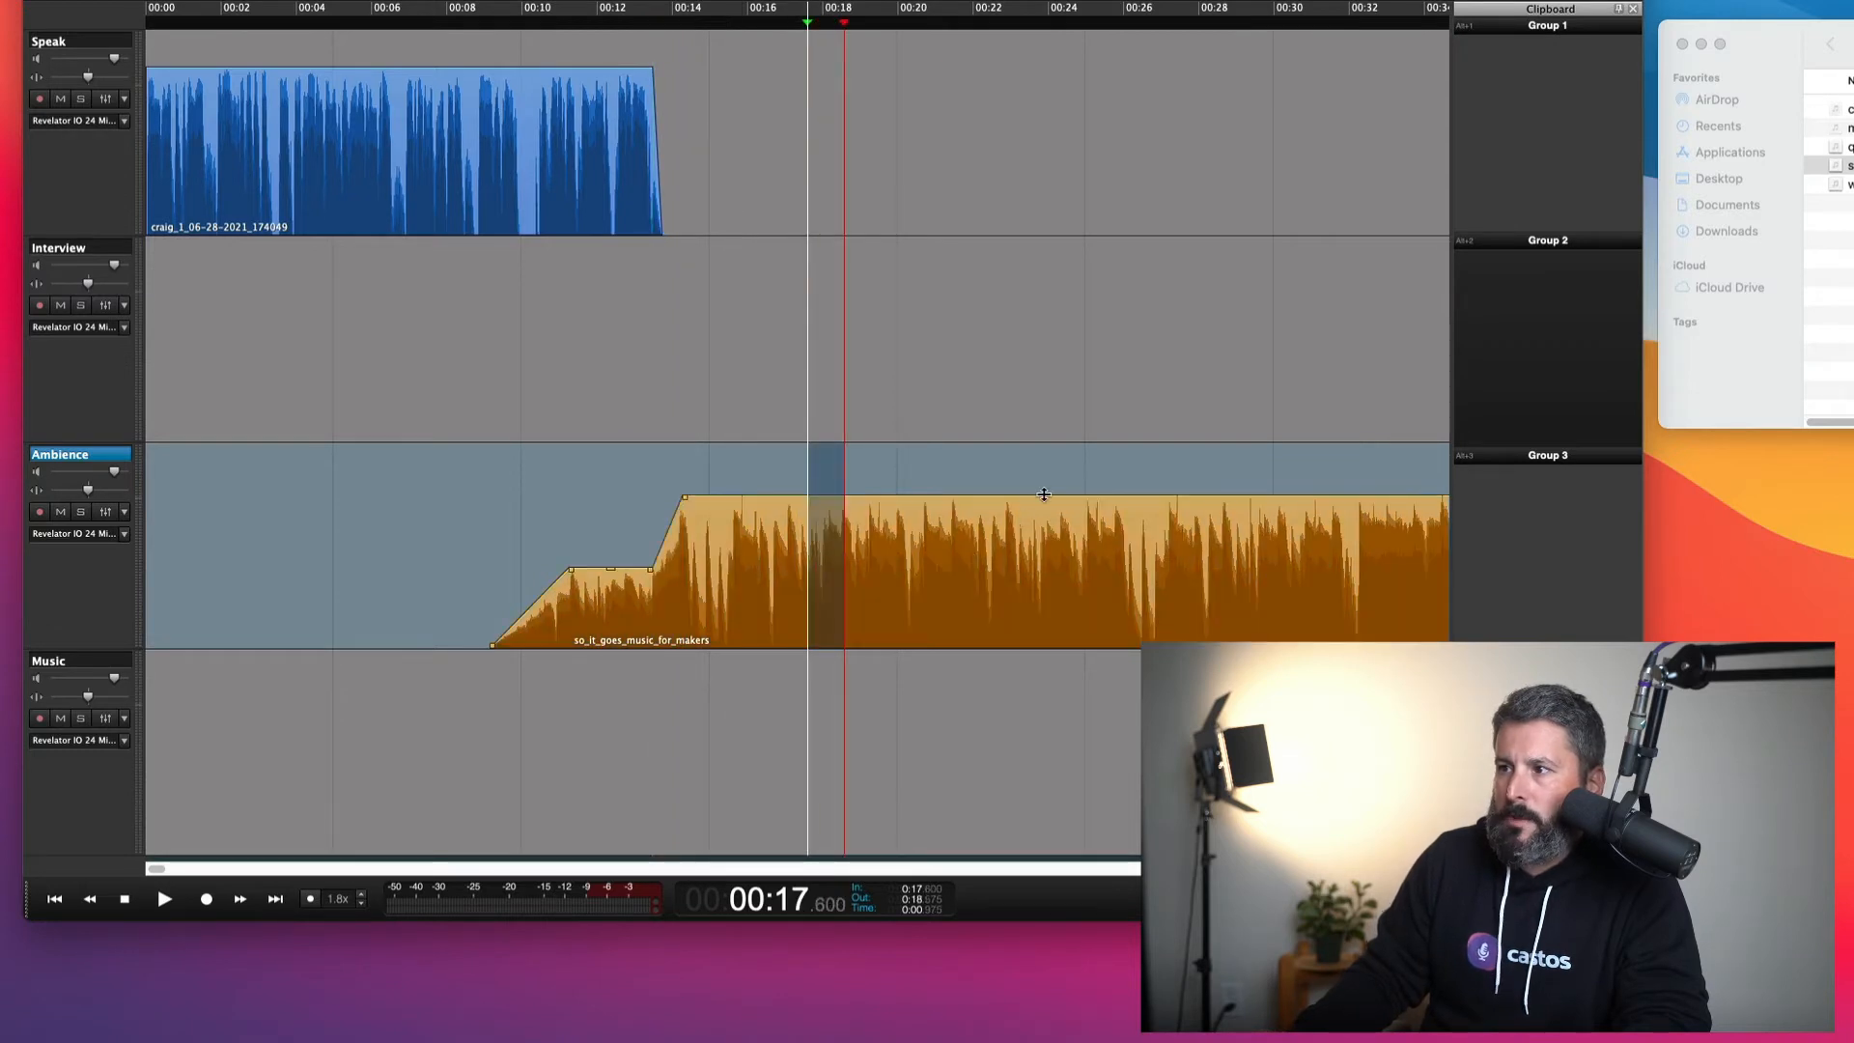
pyautogui.moveTo(1043, 494); pyautogui.dragTo(1072, 592)
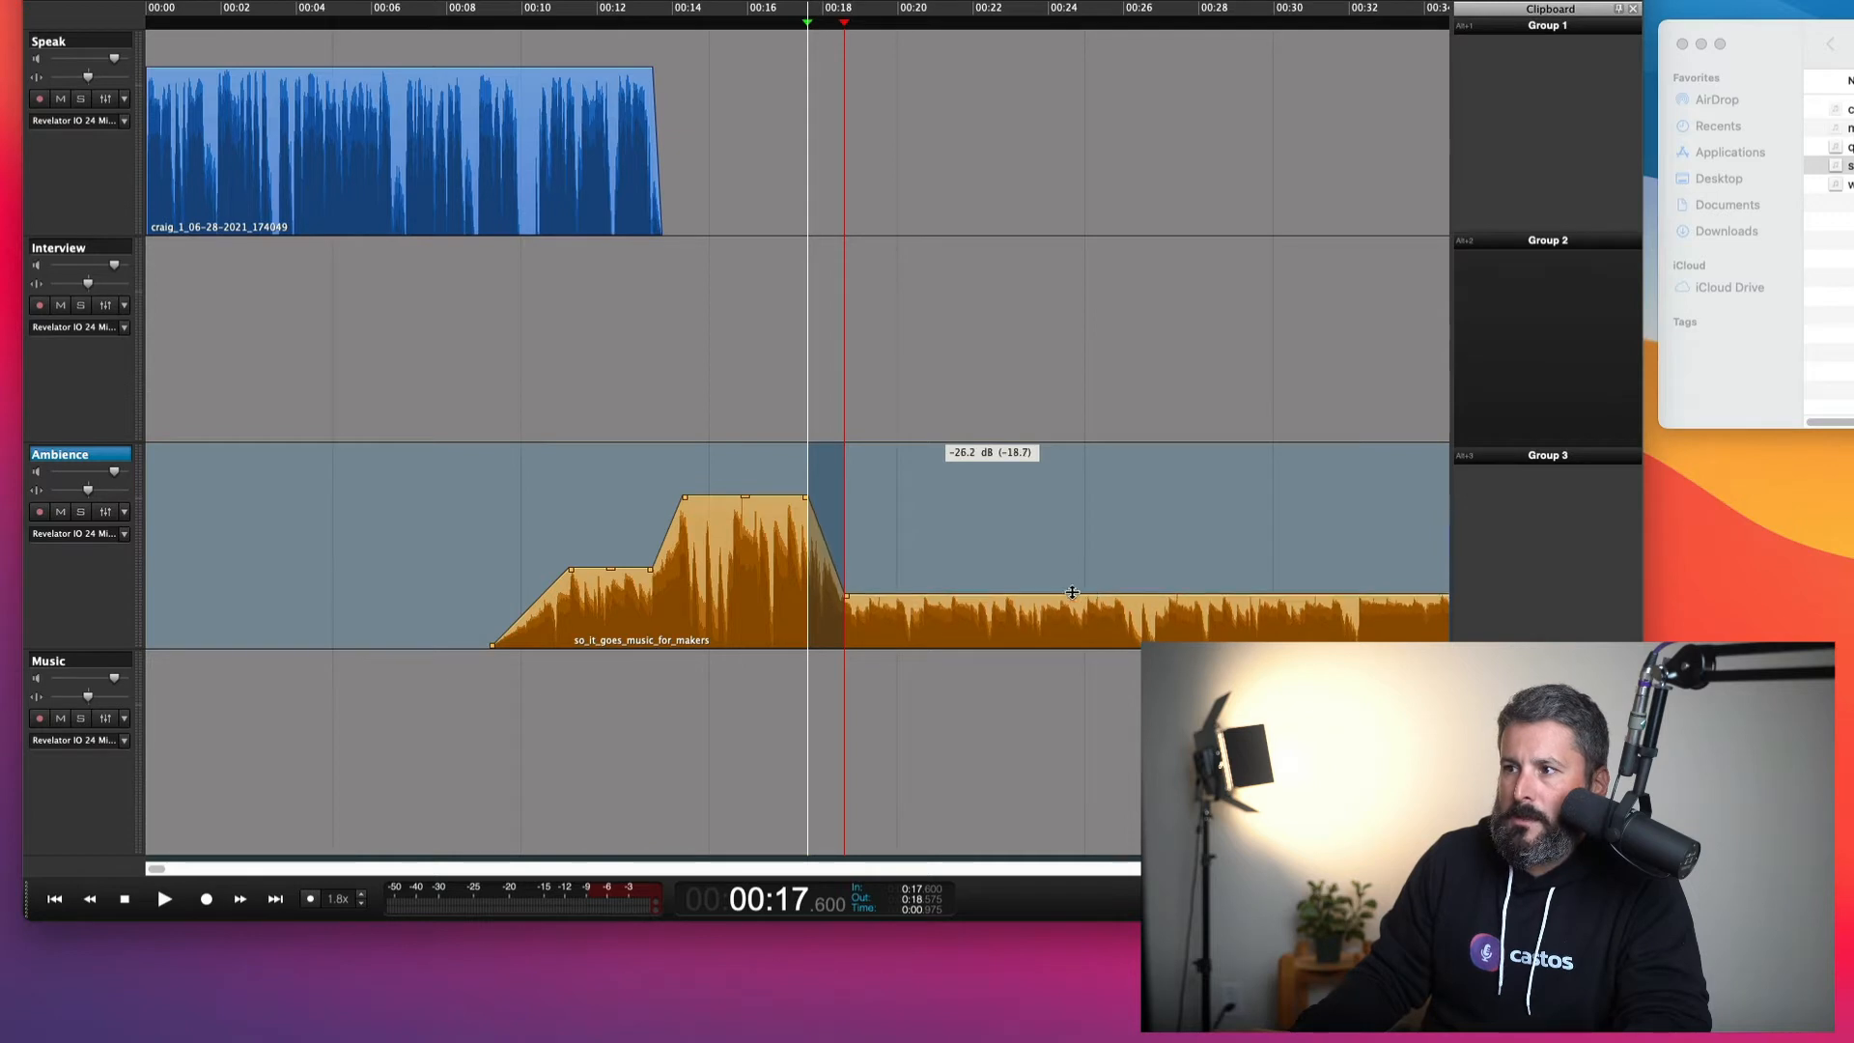
# Play from about 0:09 through 0:17.6 to check the music swell and its drop after the opening quote
pyautogui.scroll(-5, 483, 543)
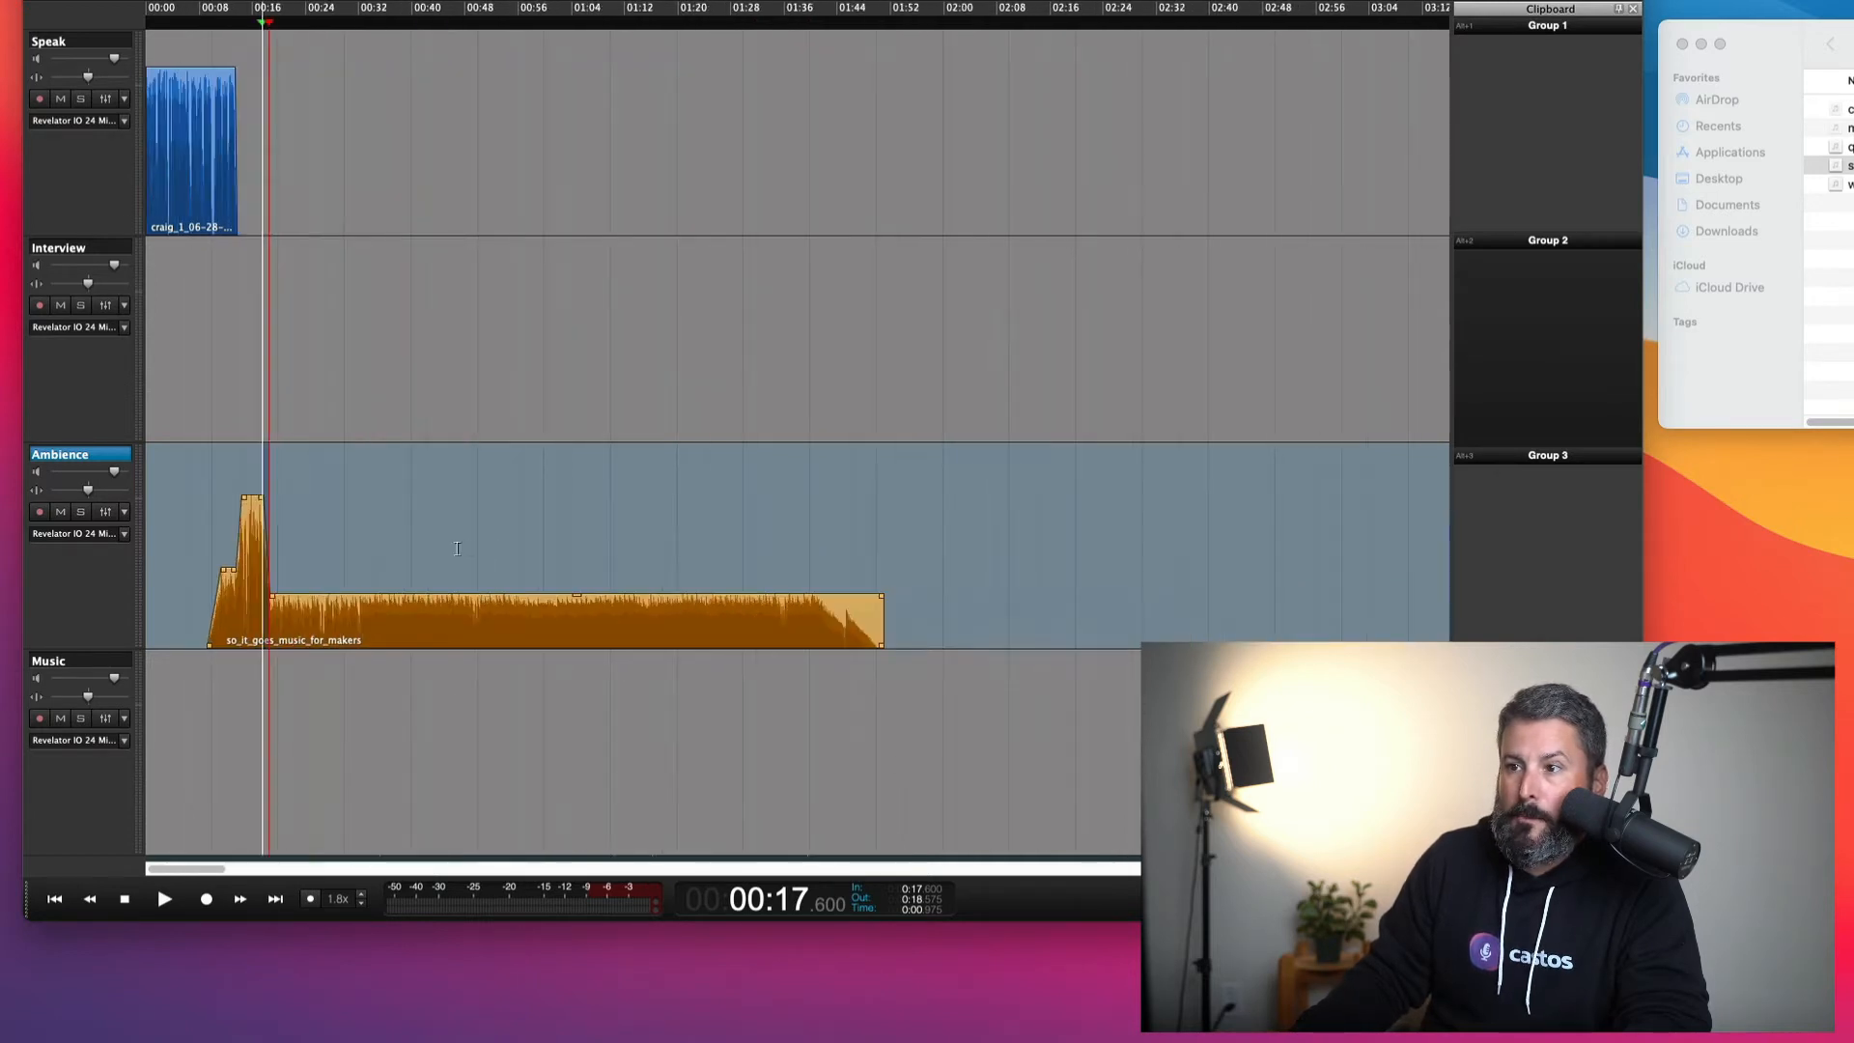
pyautogui.scroll(3, 457, 547)
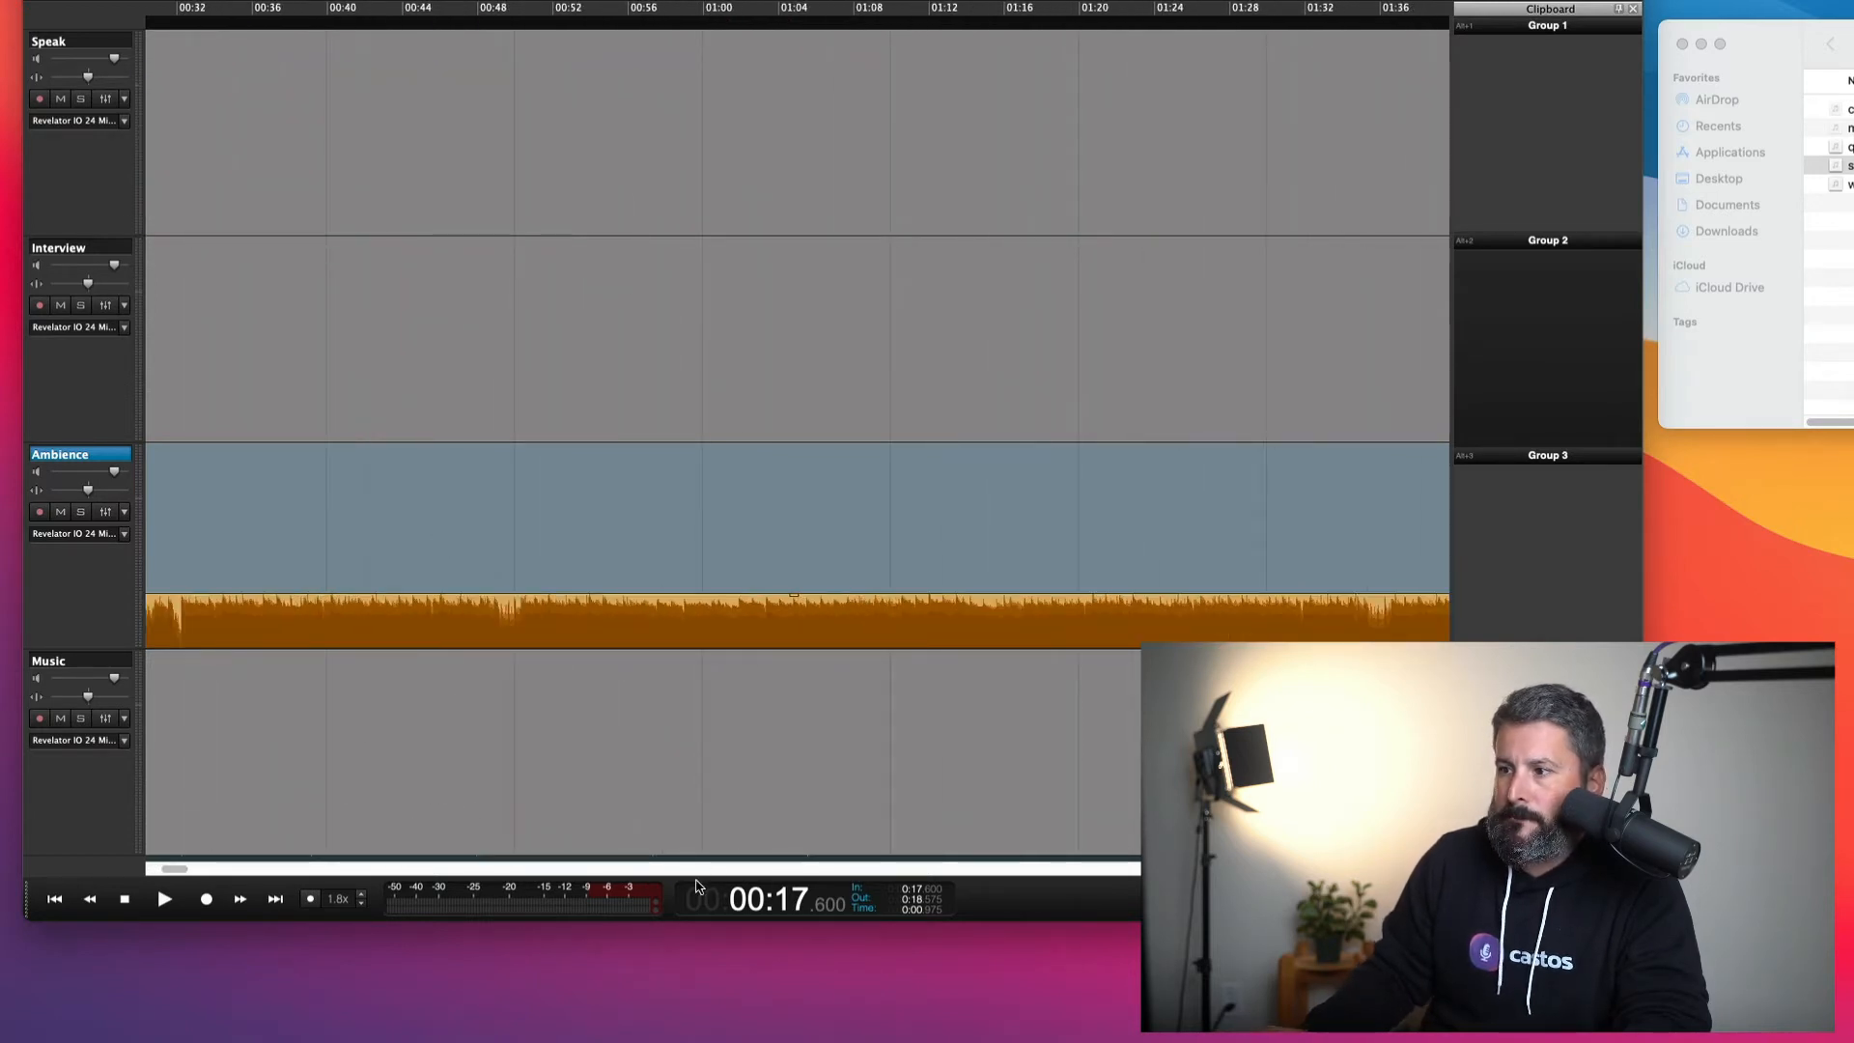
pyautogui.moveTo(186, 871); pyautogui.dragTo(162, 875)
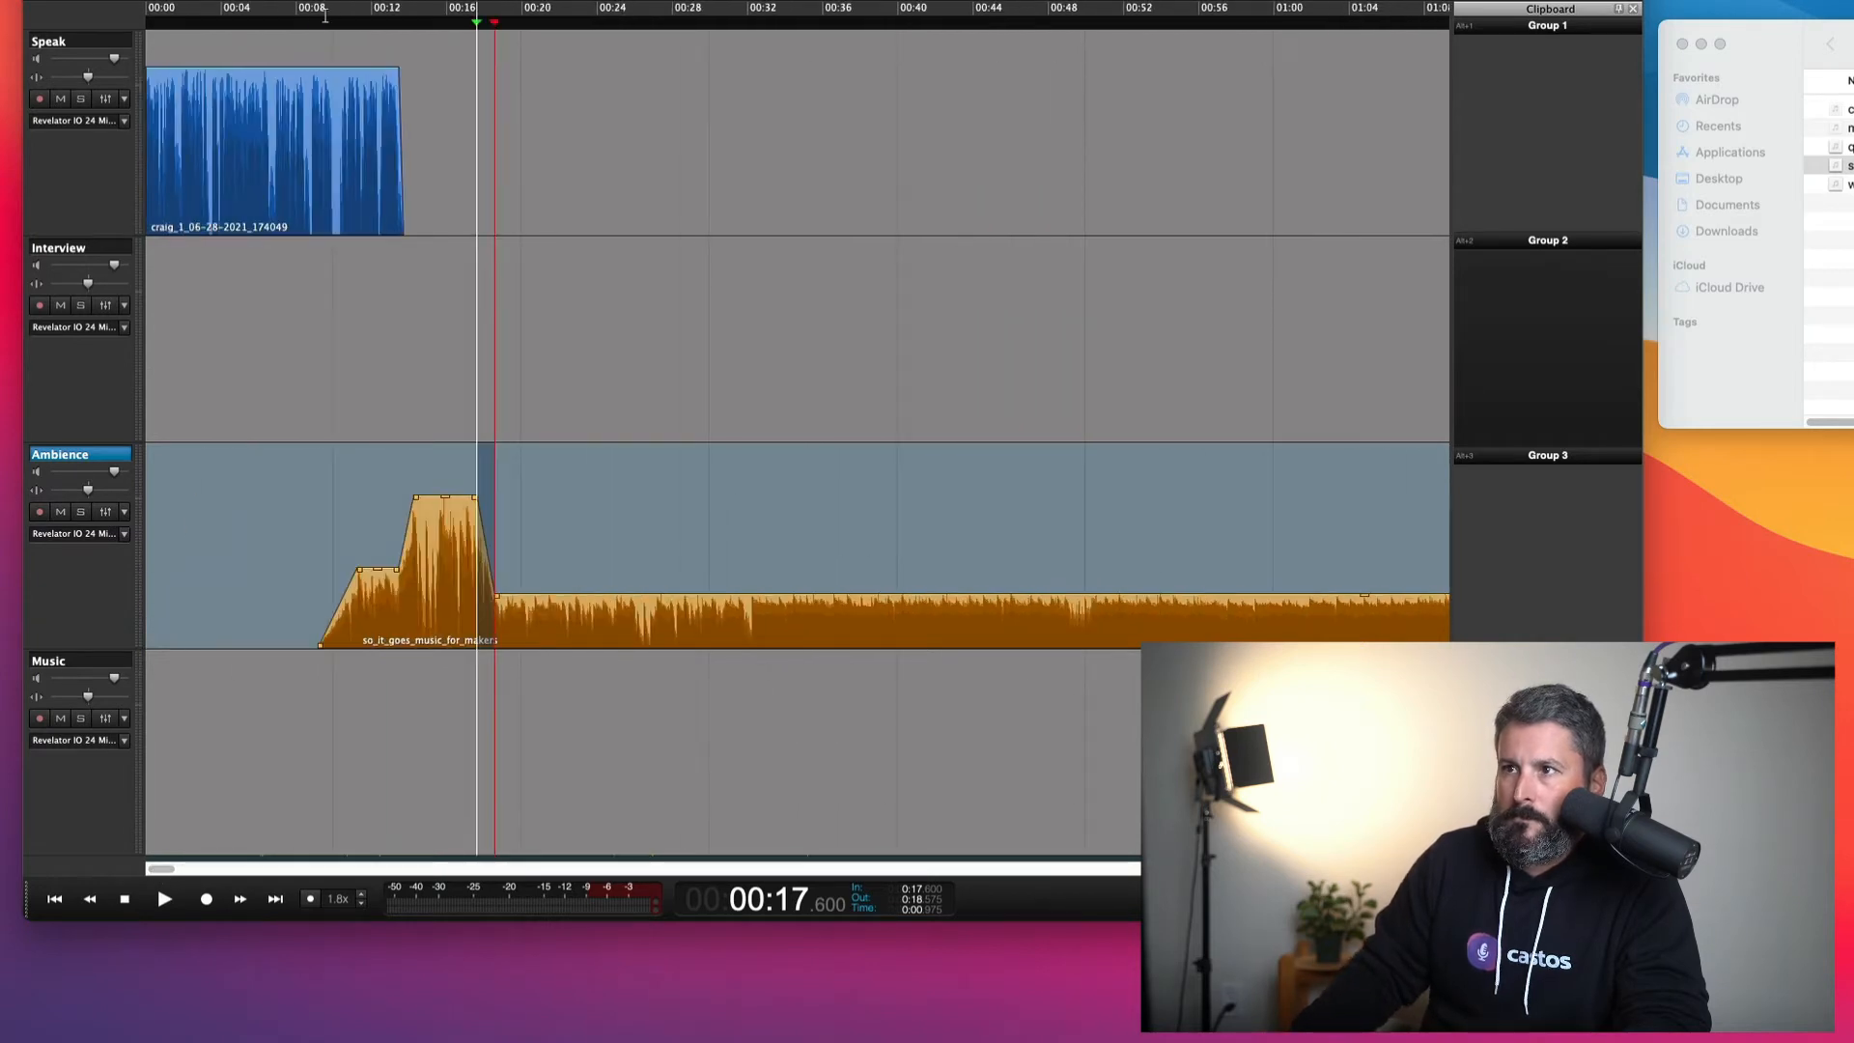
pyautogui.click(320, 144)
pyautogui.press('space')
pyautogui.scroll(3, 383, 425)
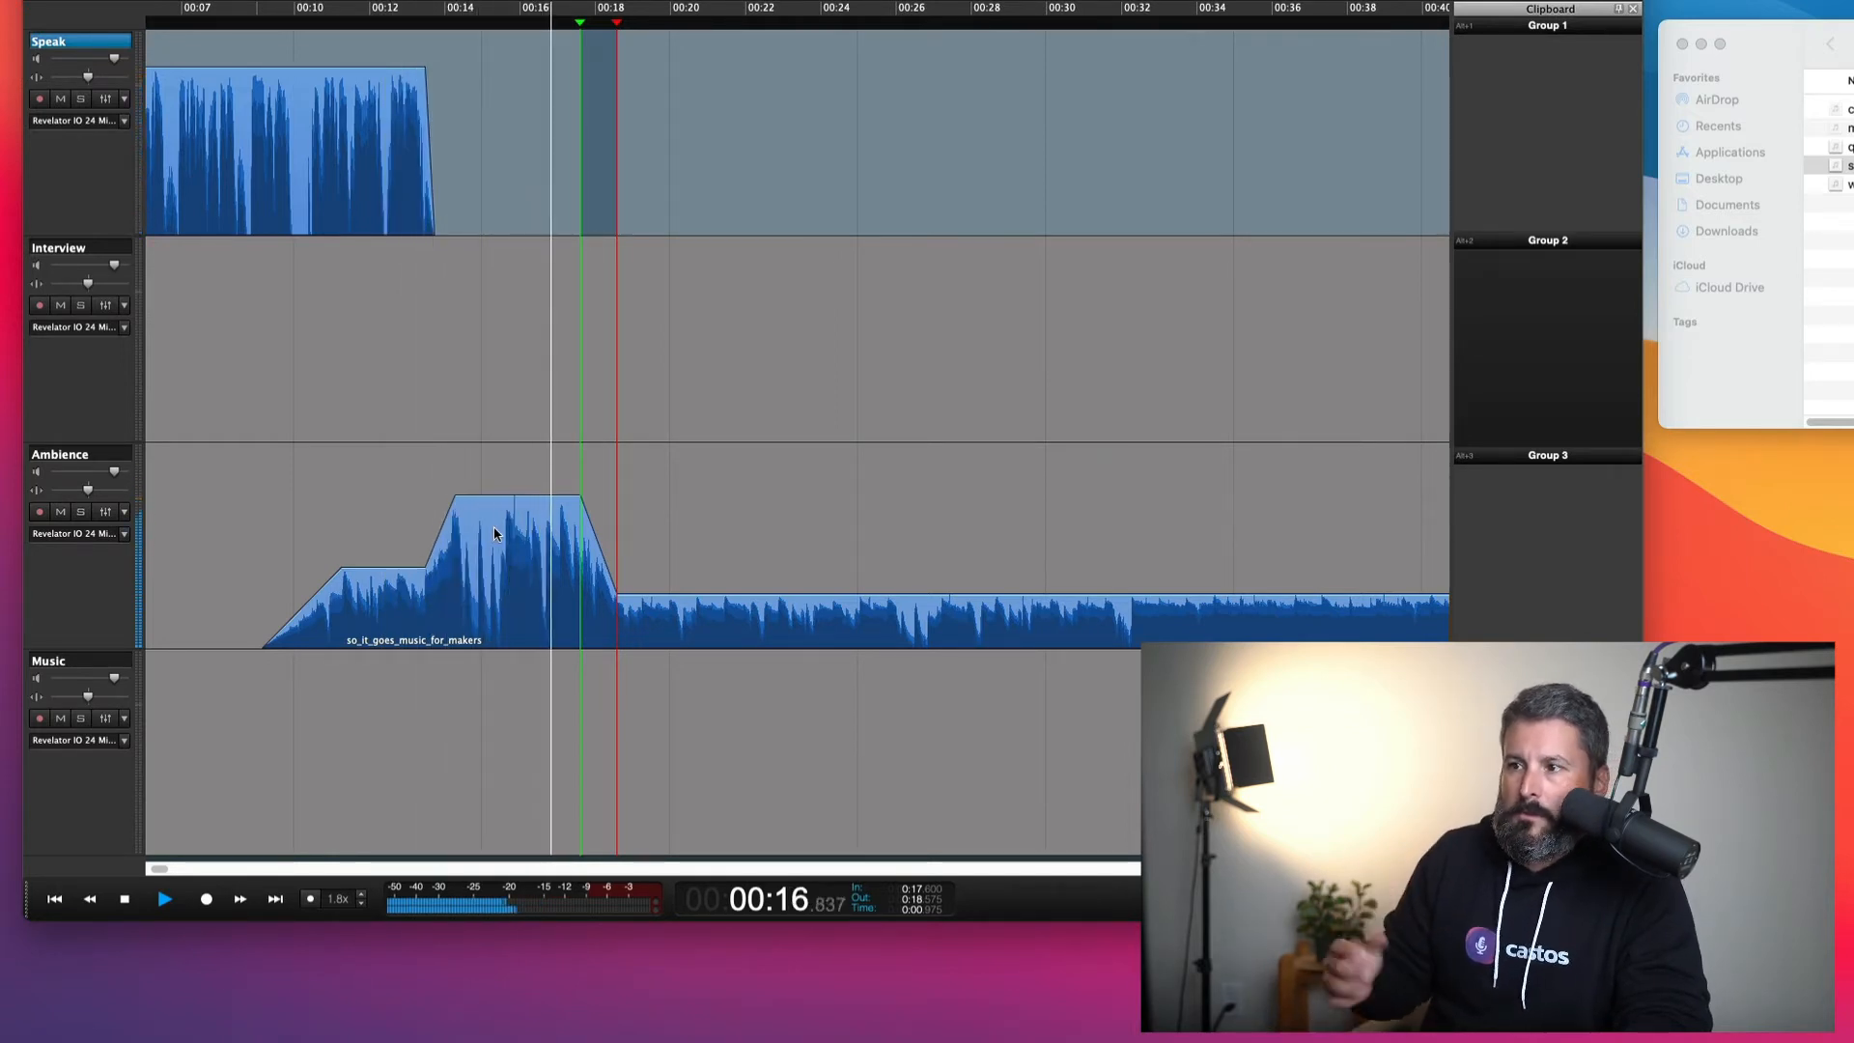
pyautogui.press('space')
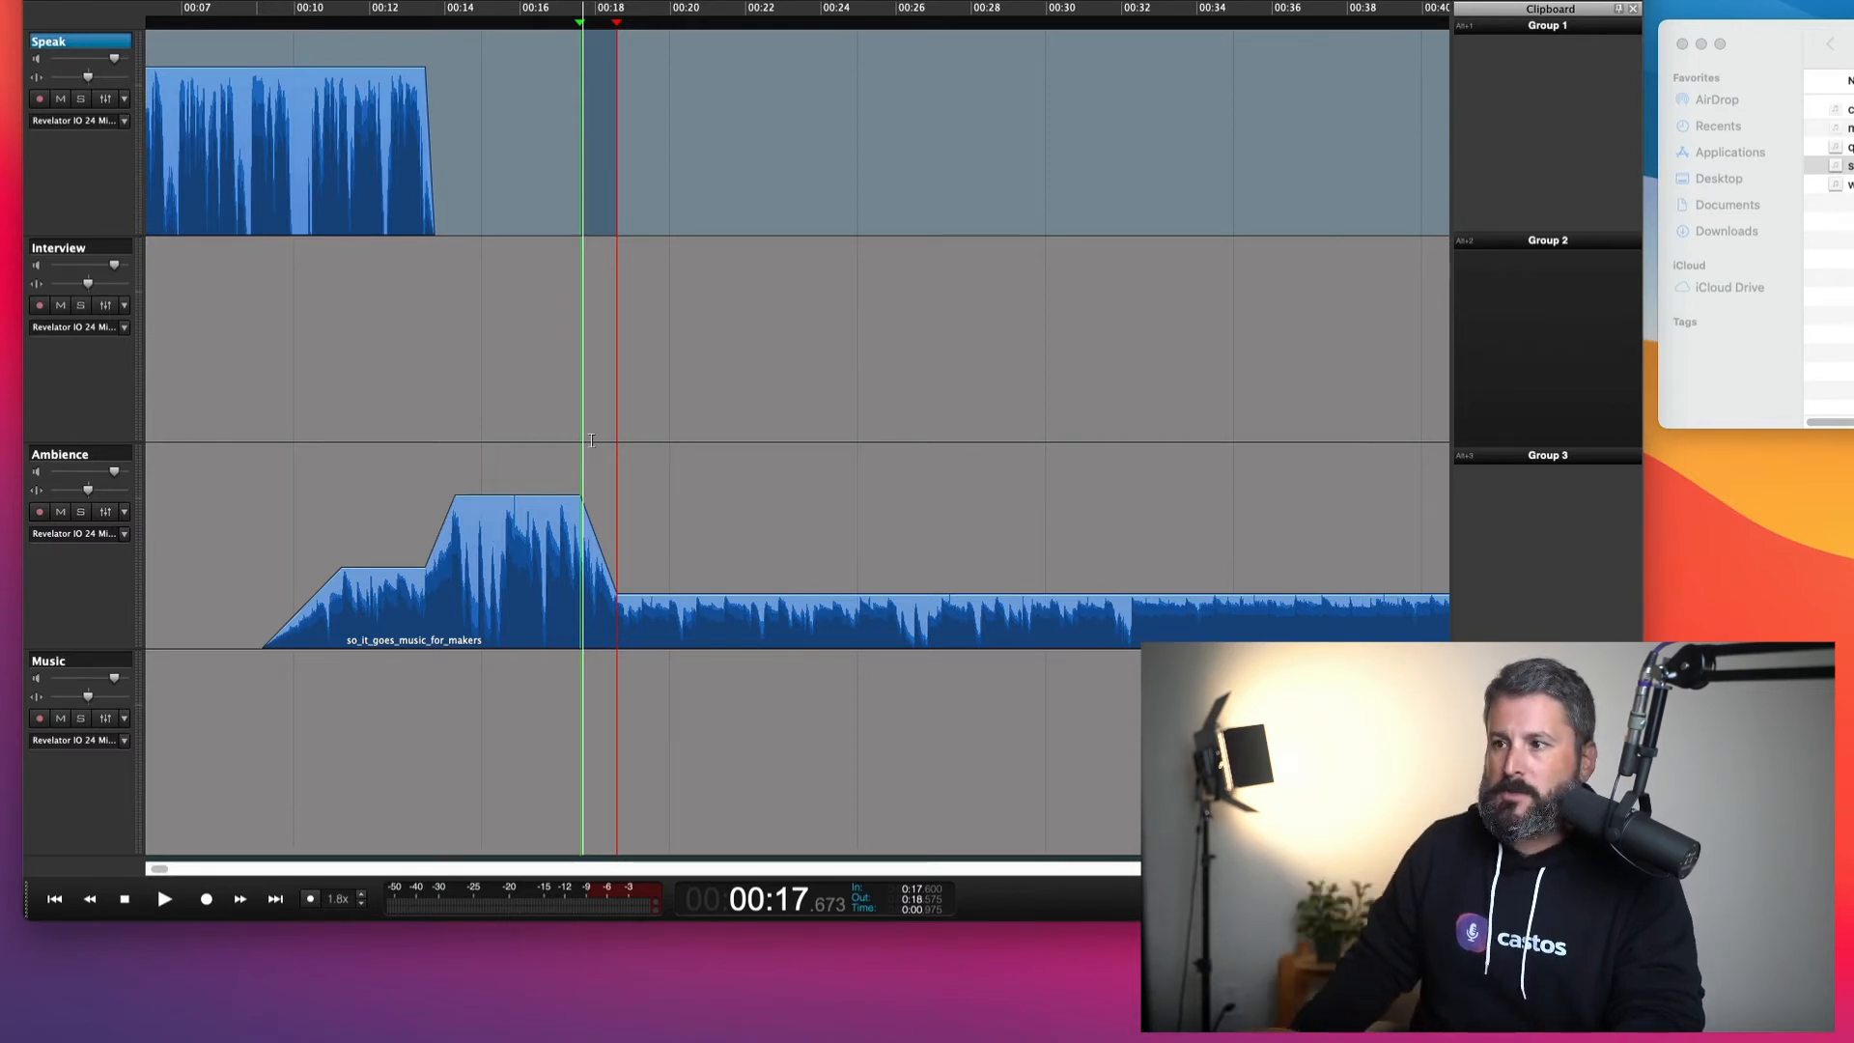
# Record a voice introduction on the Speak track from about 0:17.5, where the music drops, to about 1:02
pyautogui.click(588, 445)
pyautogui.click(582, 442)
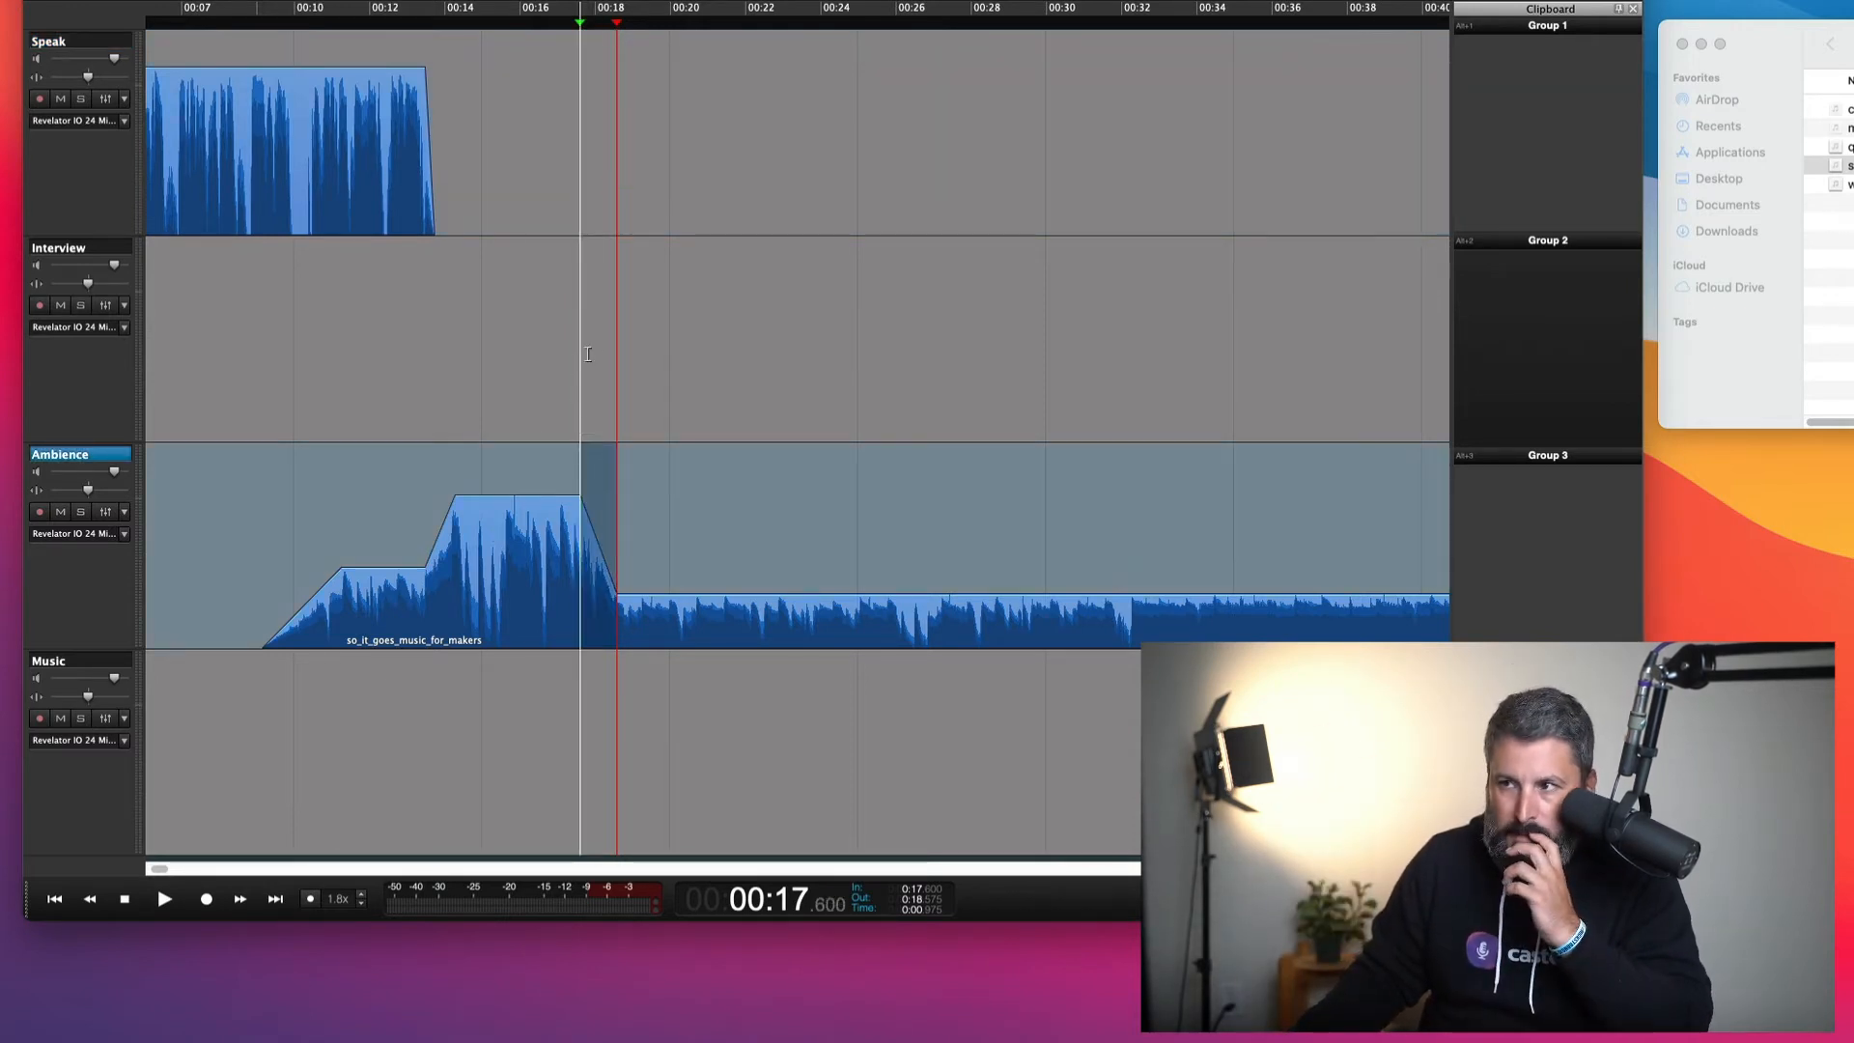
pyautogui.click(584, 188)
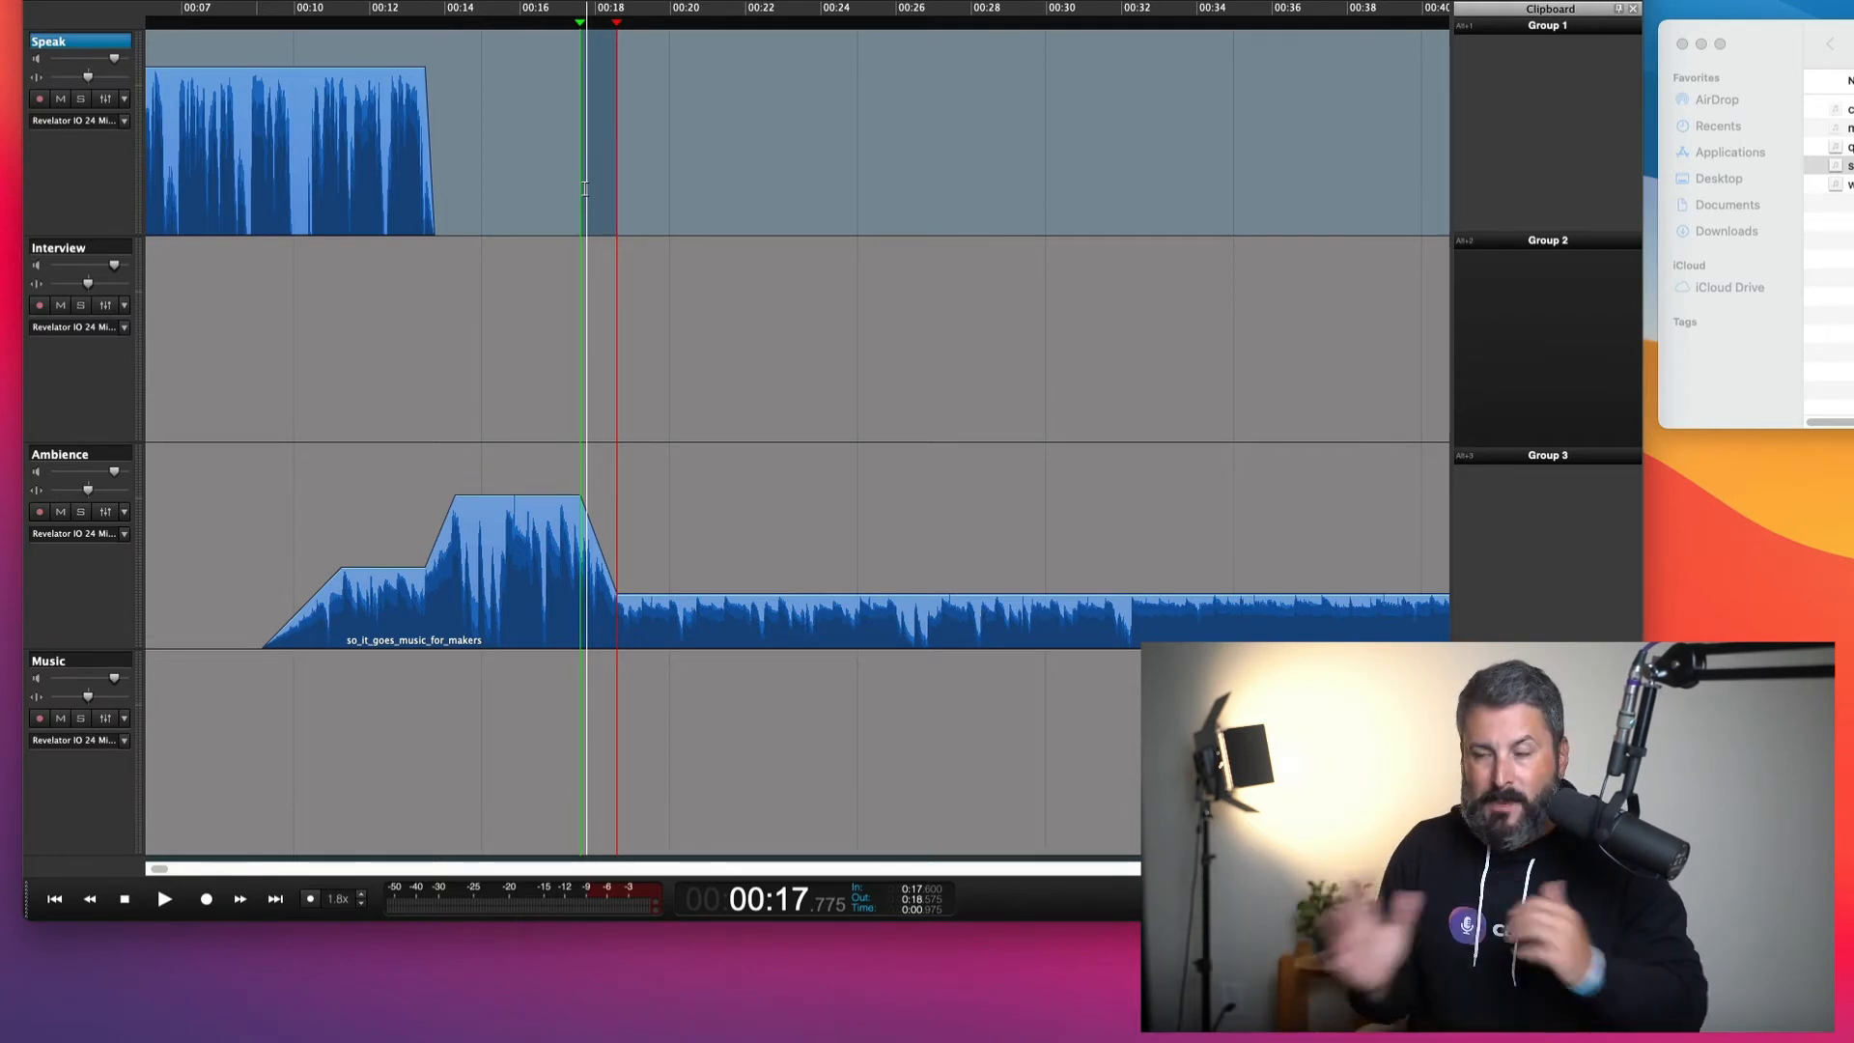
pyautogui.click(596, 116)
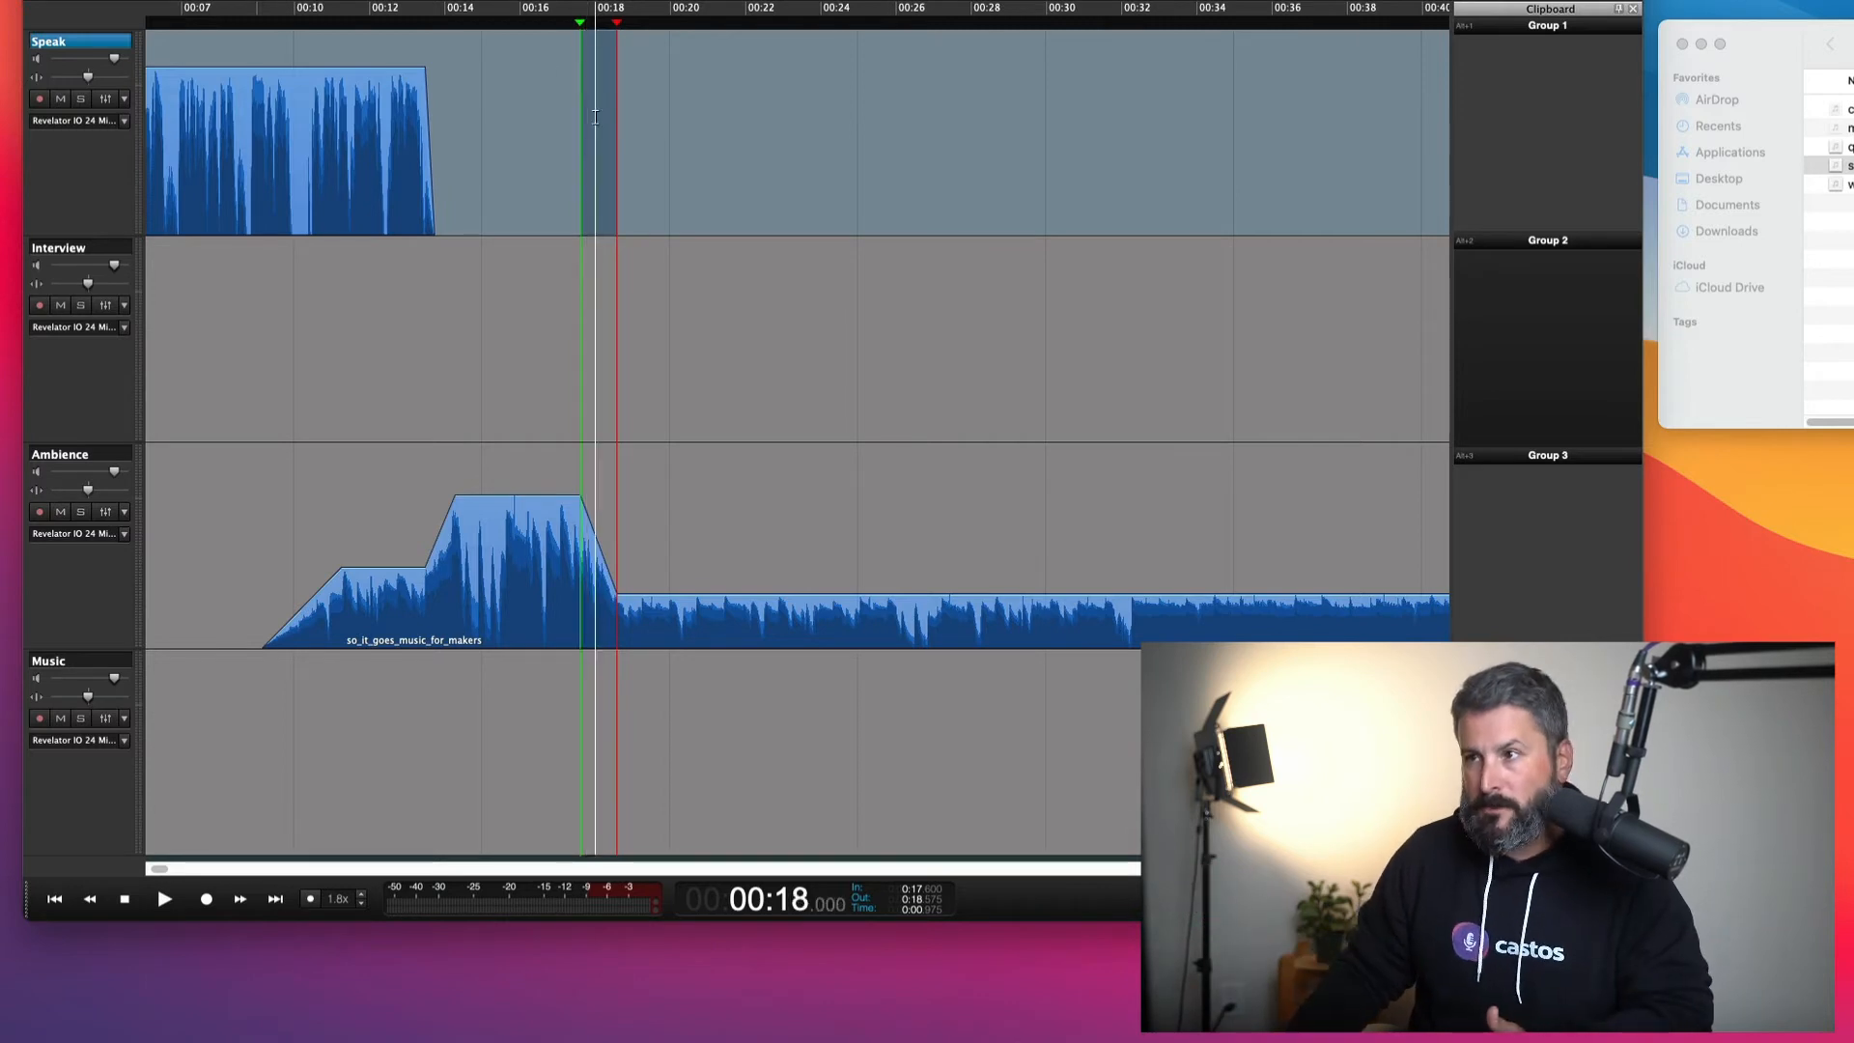
pyautogui.click(554, 118)
pyautogui.click(577, 121)
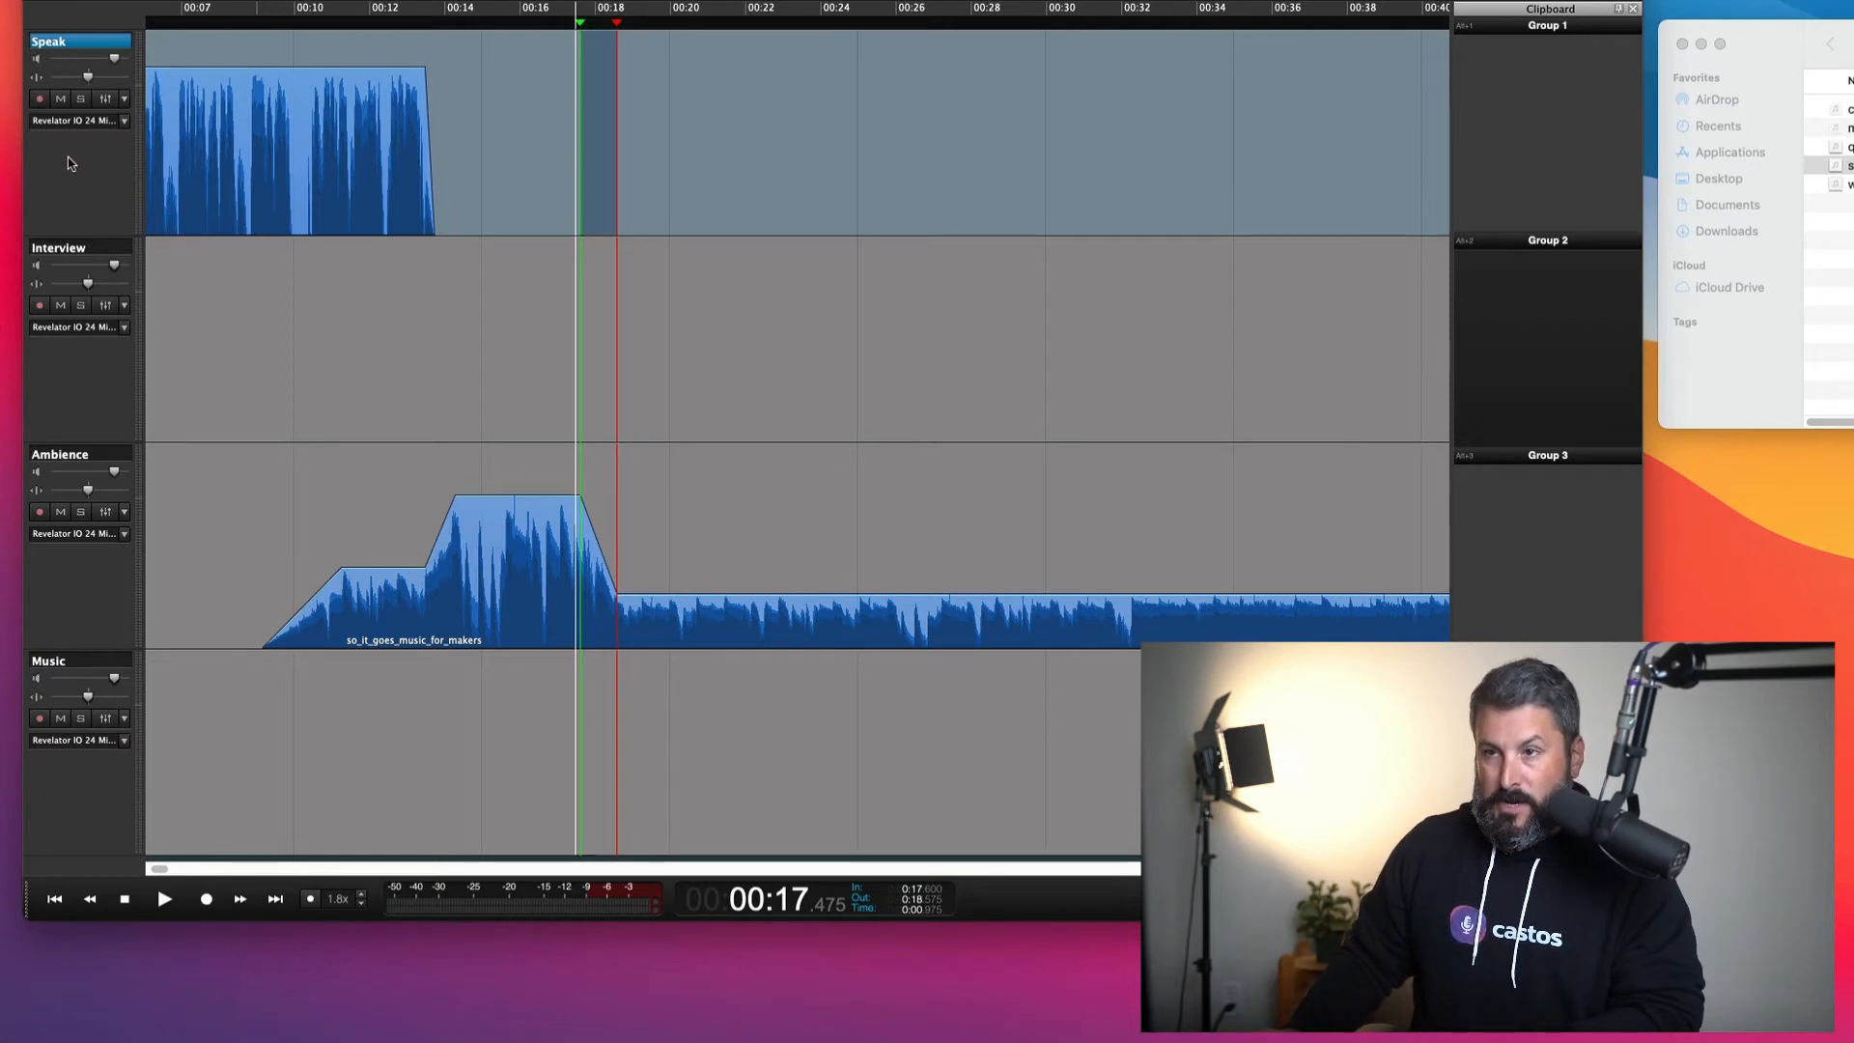
pyautogui.click(39, 101)
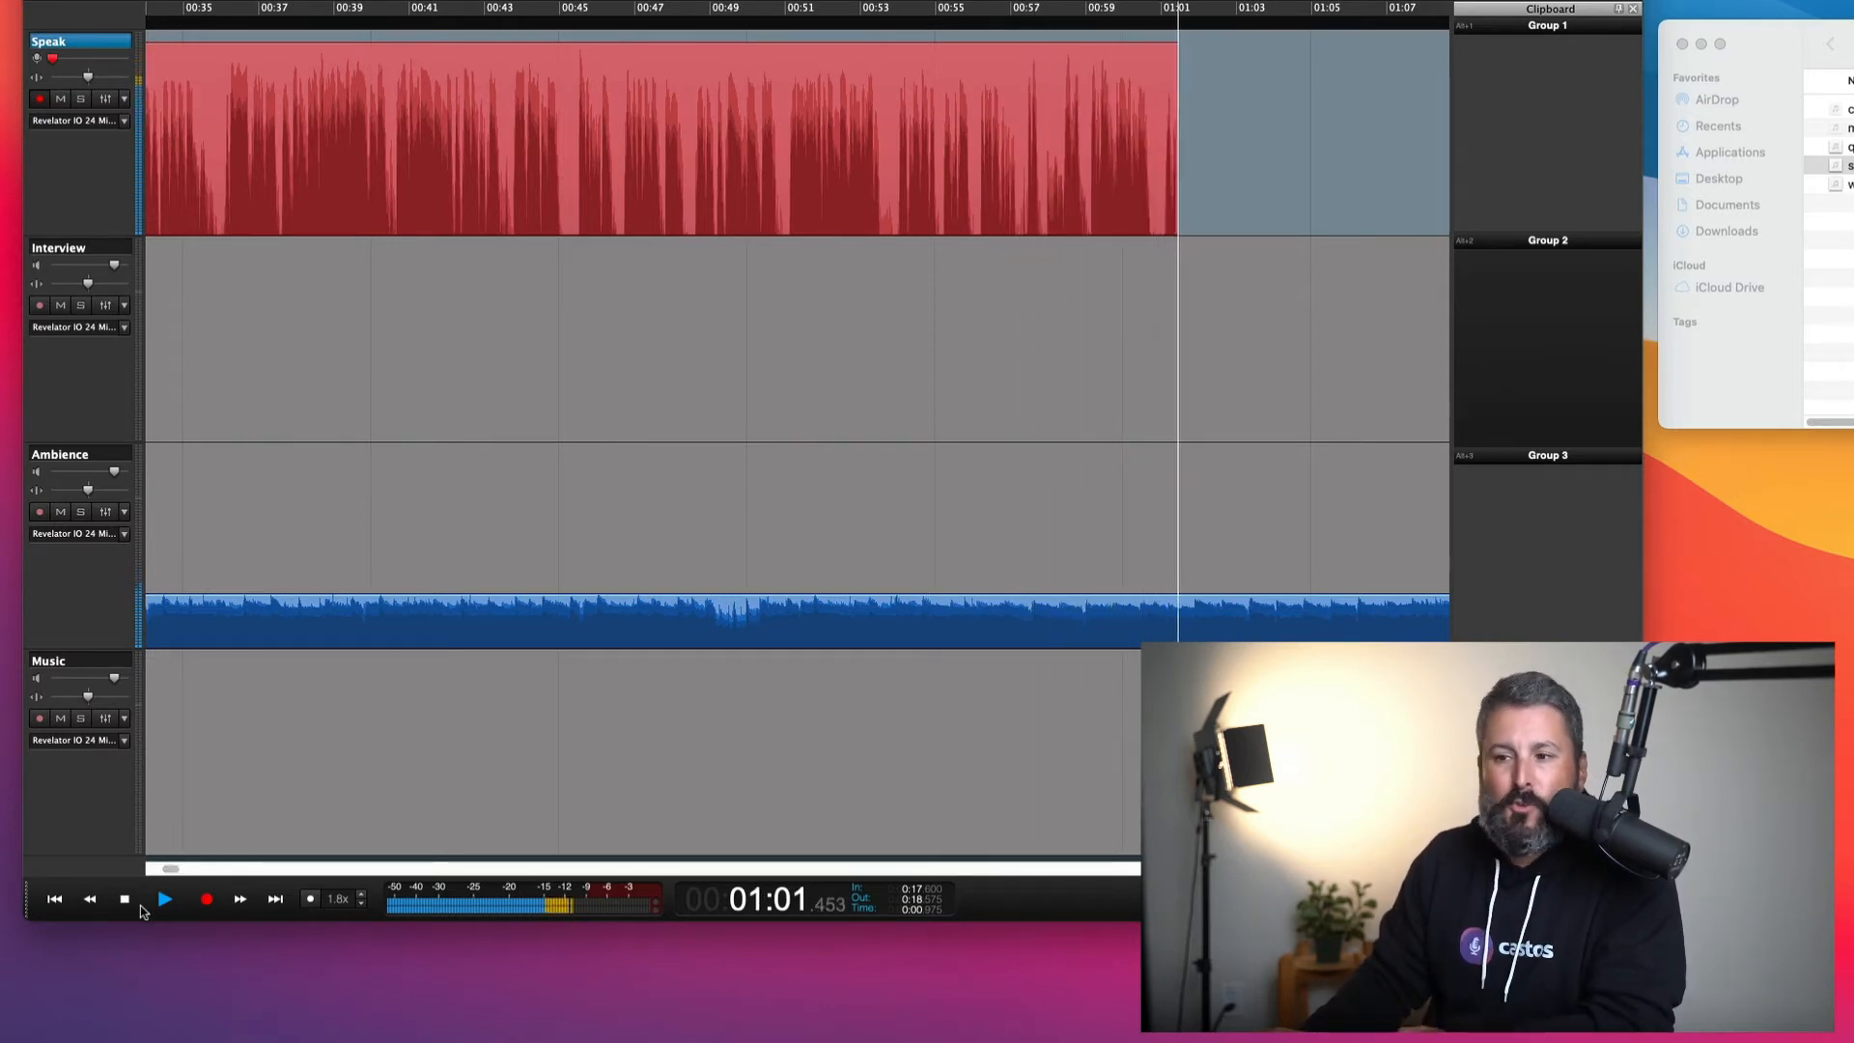
pyautogui.click(125, 900)
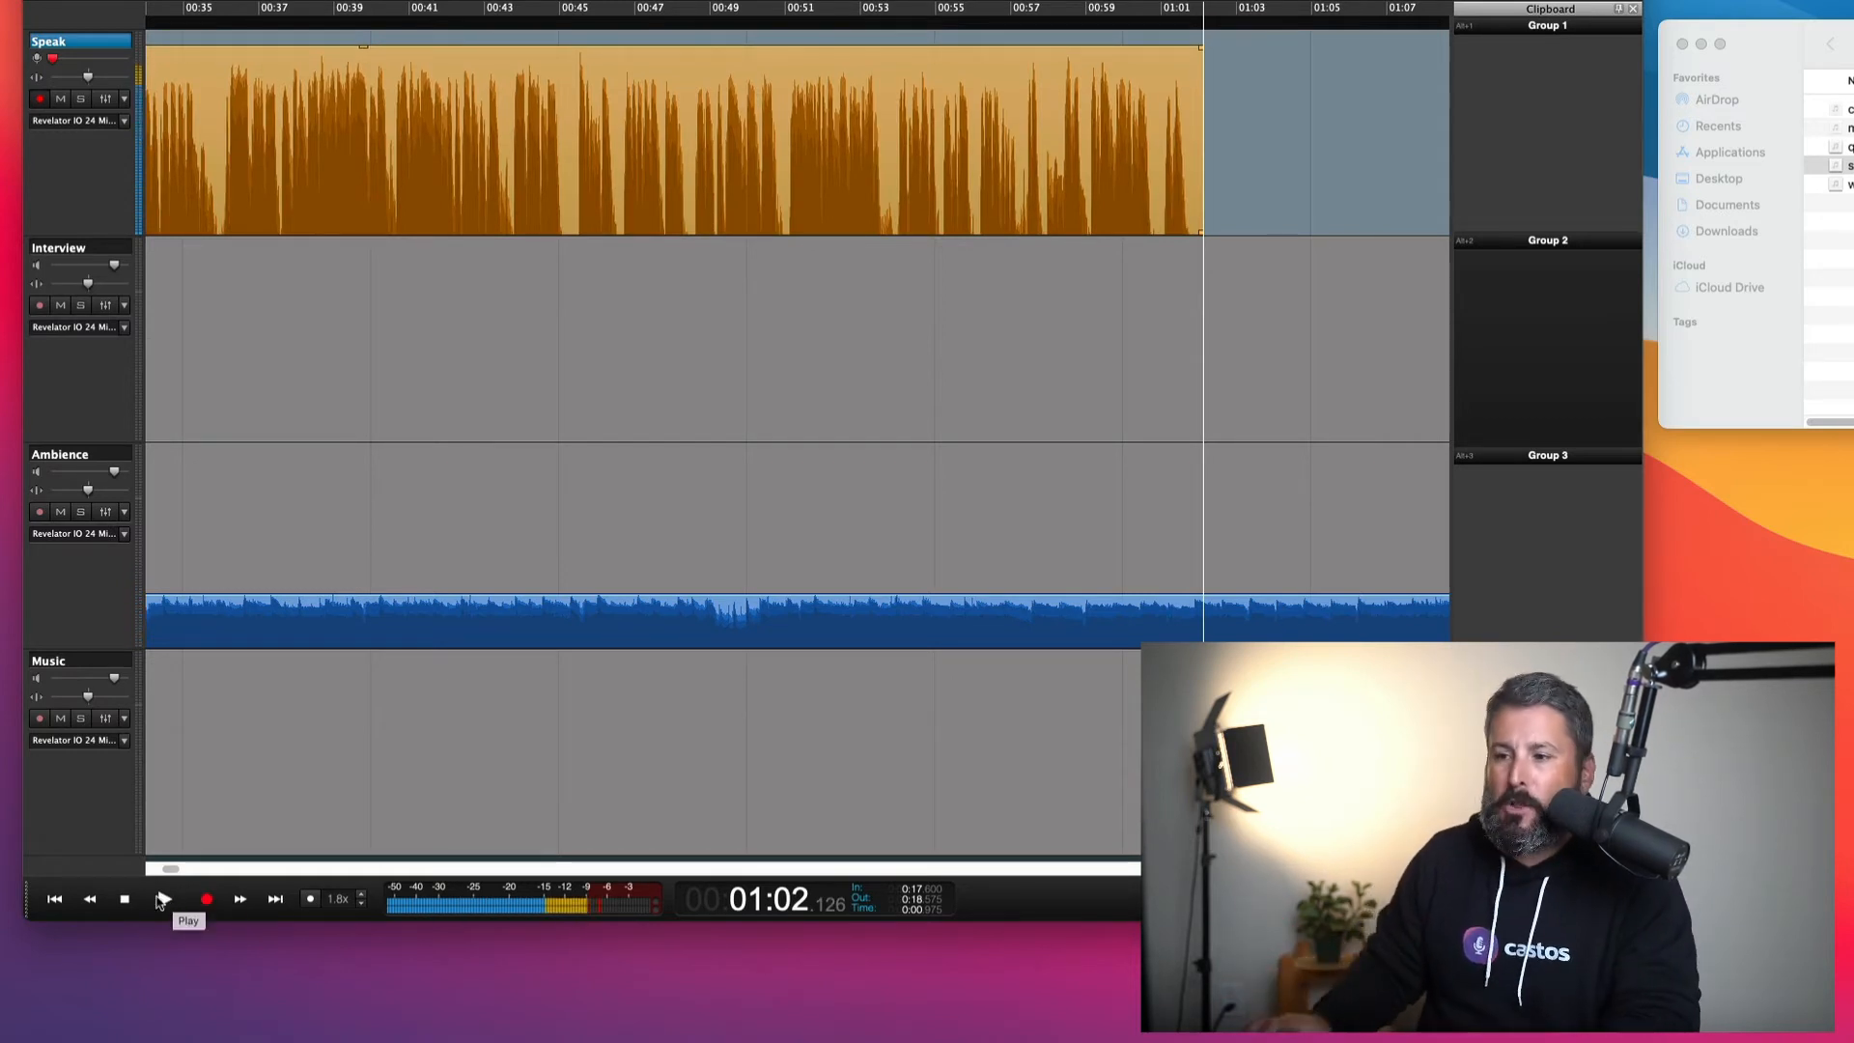
# Place the playhead on the music clip at about 1:22, past the end of the recorded introduction
pyautogui.scroll(-5, 566, 791)
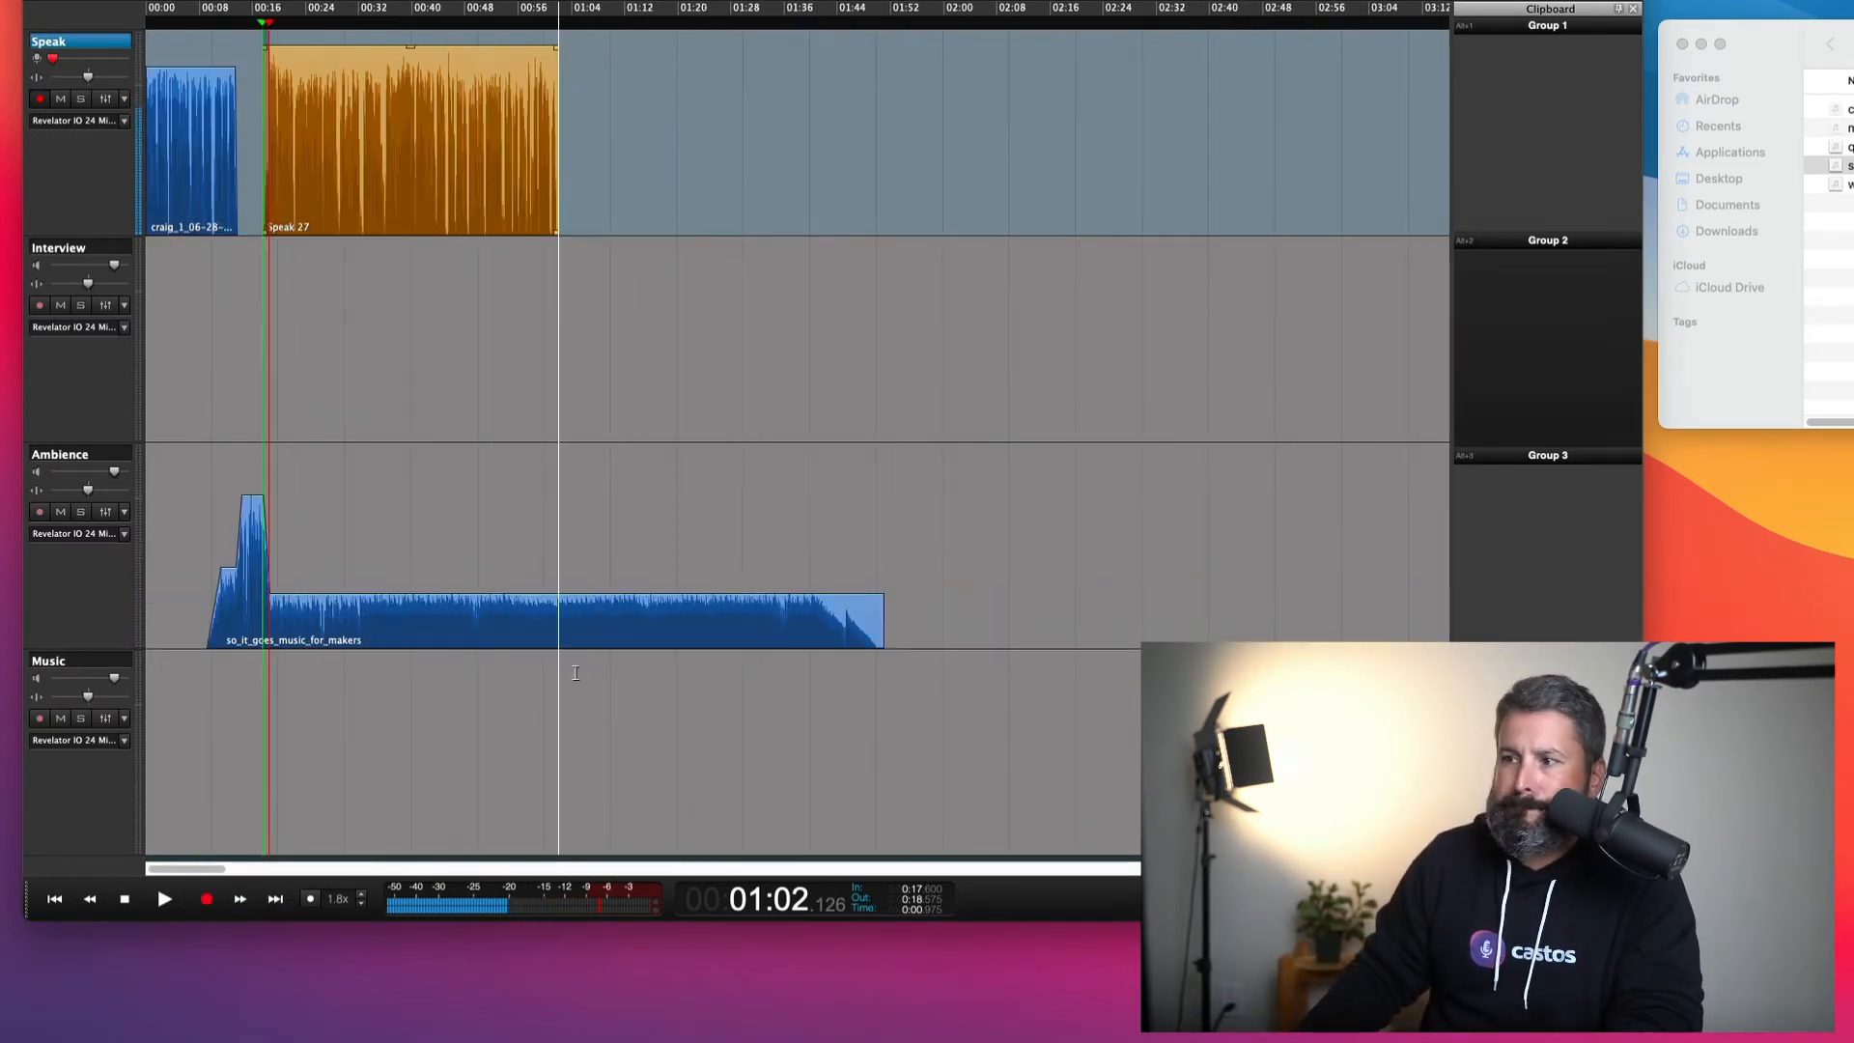
pyautogui.click(703, 617)
pyautogui.click(691, 604)
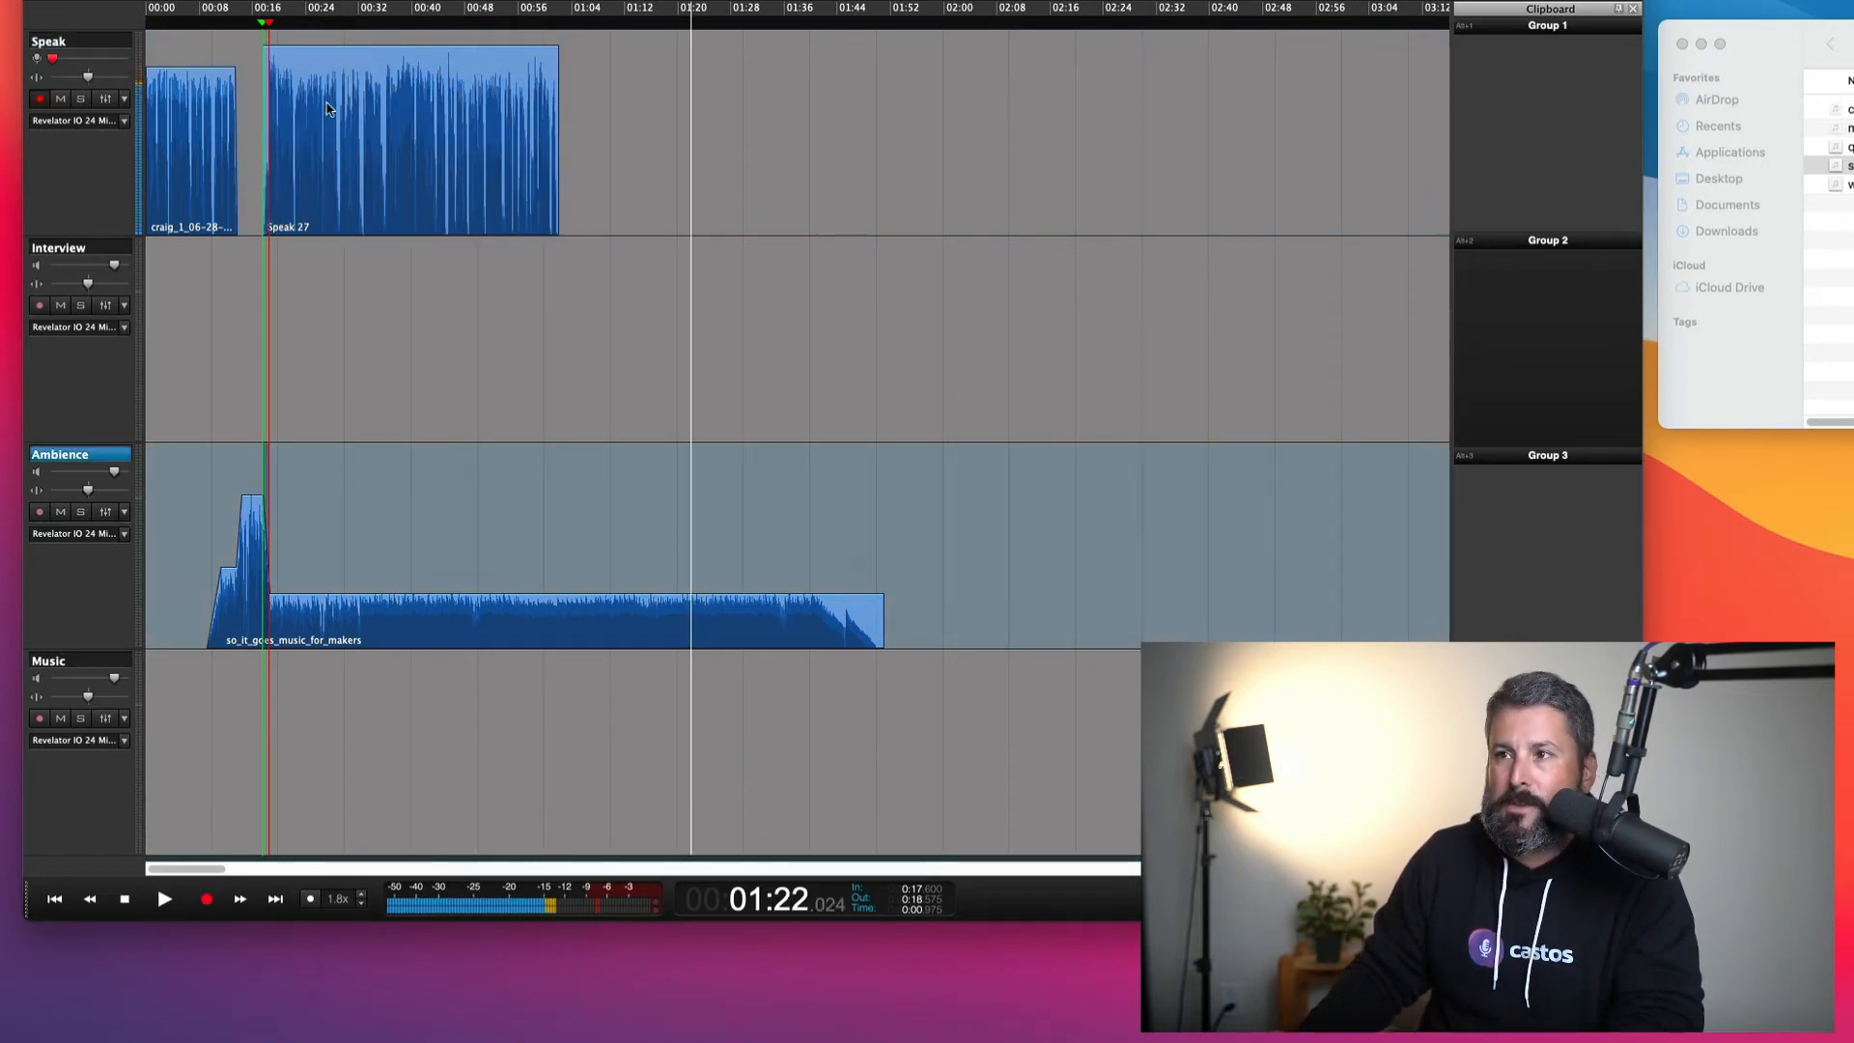
# Trim the silence before the first word of the voice introduction, start the clip at about 0:17.6, and play the transition
pyautogui.scroll(5, 249, 393)
pyautogui.click(201, 348)
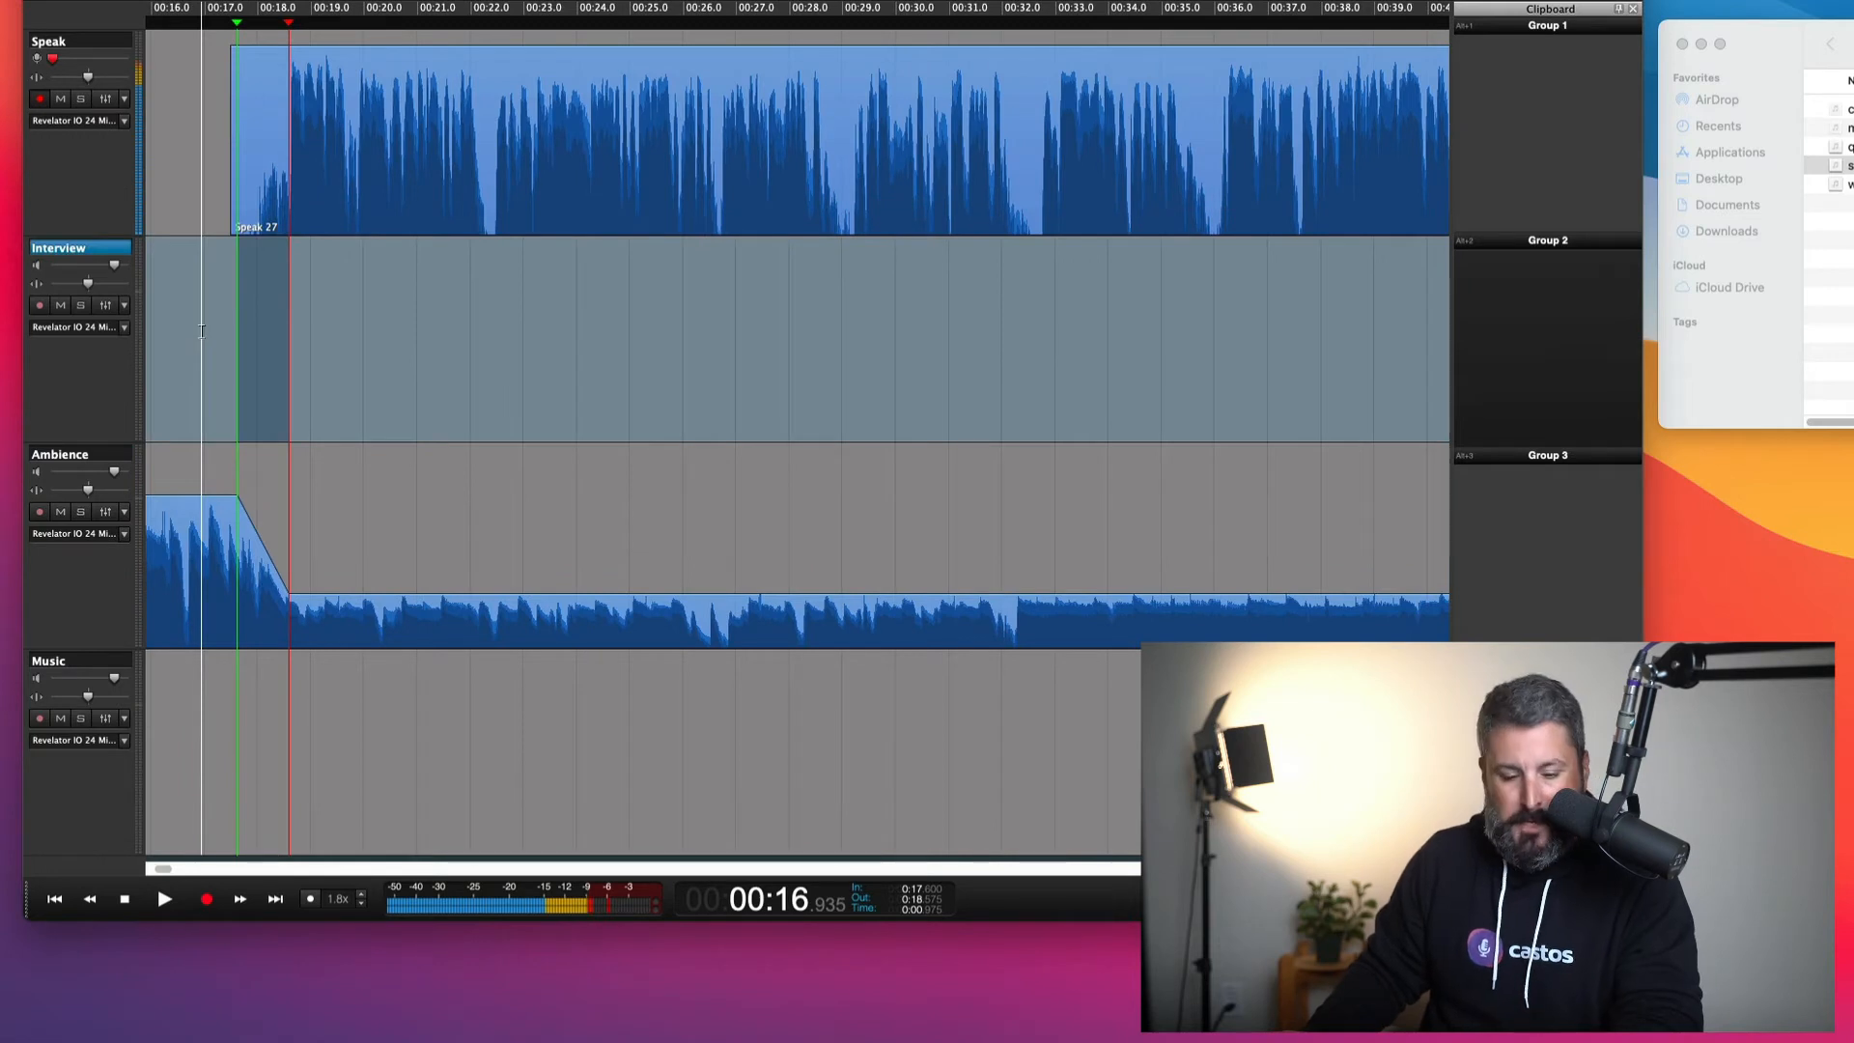
pyautogui.press('Escape')
pyautogui.click(242, 120)
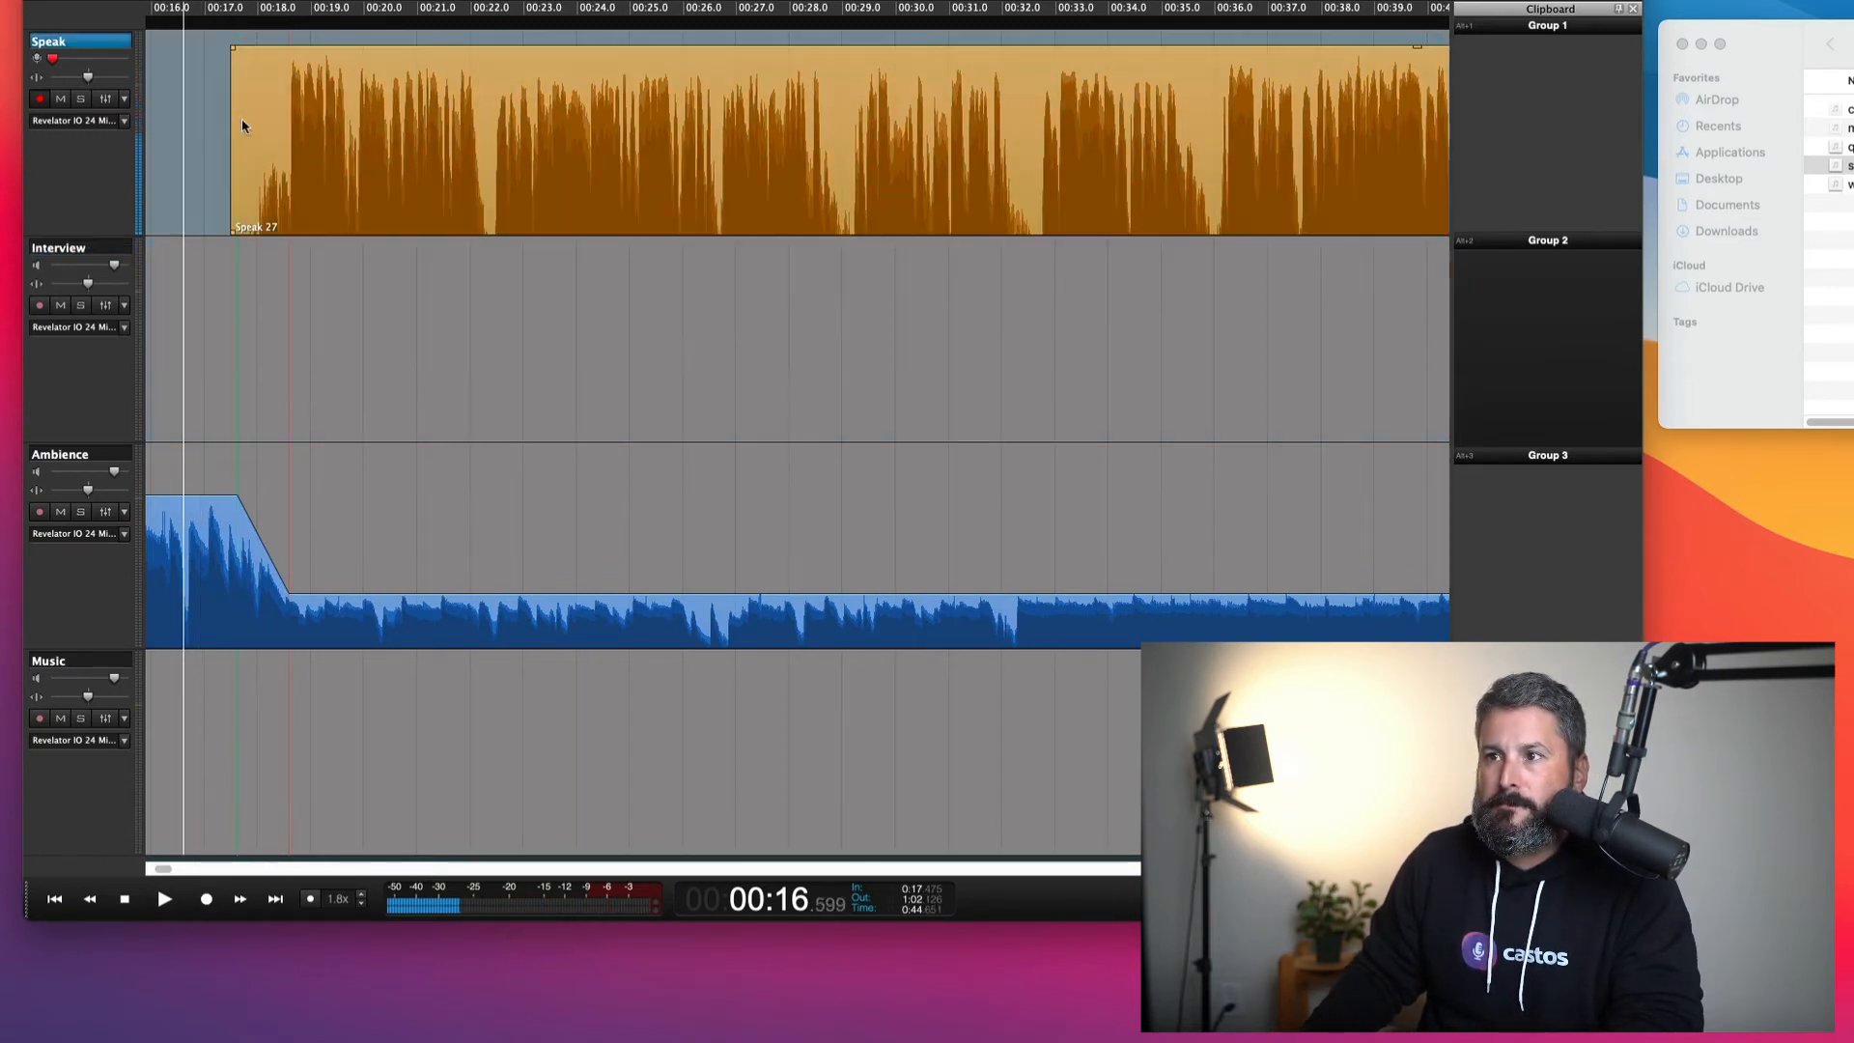
pyautogui.moveTo(244, 125)
pyautogui.mouseDown()
pyautogui.moveTo(286, 115)
pyautogui.moveTo(268, 97)
pyautogui.mouseUp()
pyautogui.click(197, 117)
pyautogui.press('space')
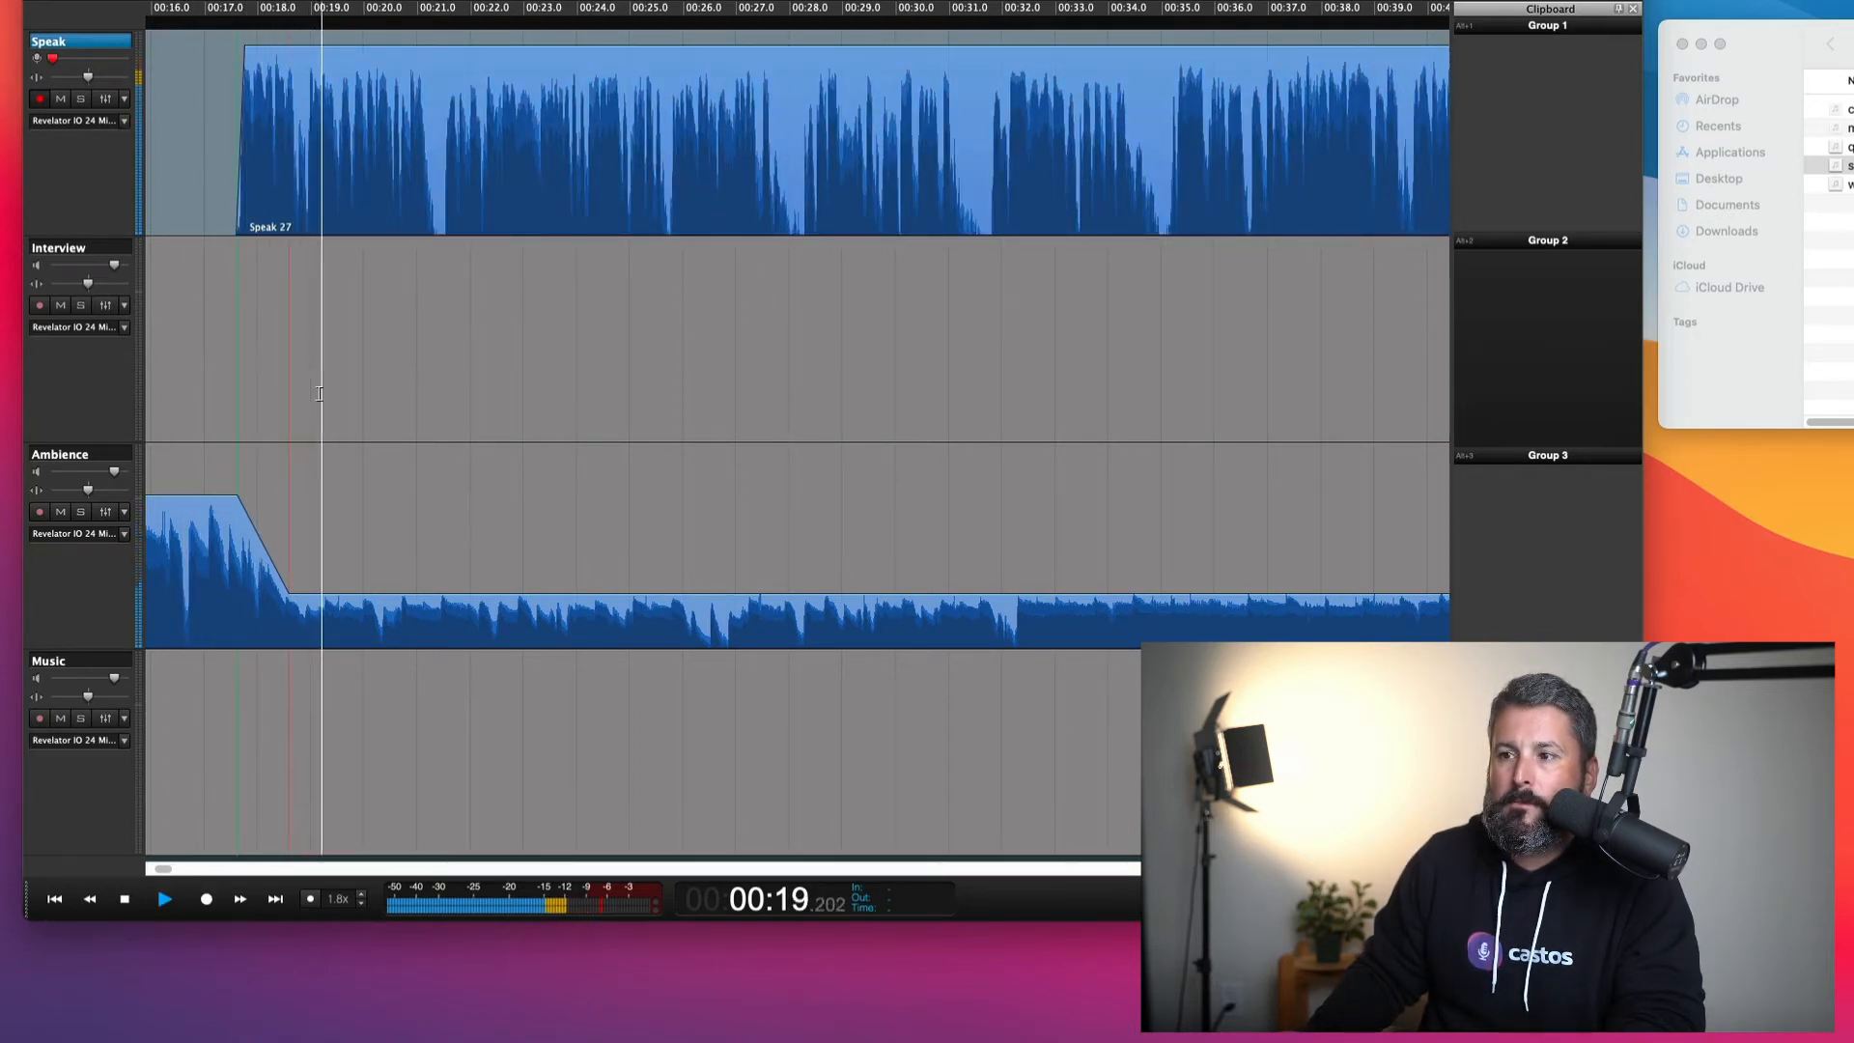
# Lengthen the music's ramp down under the voice introduction so it ends at about 0:22, and play the result
pyautogui.click(212, 584)
pyautogui.press('space')
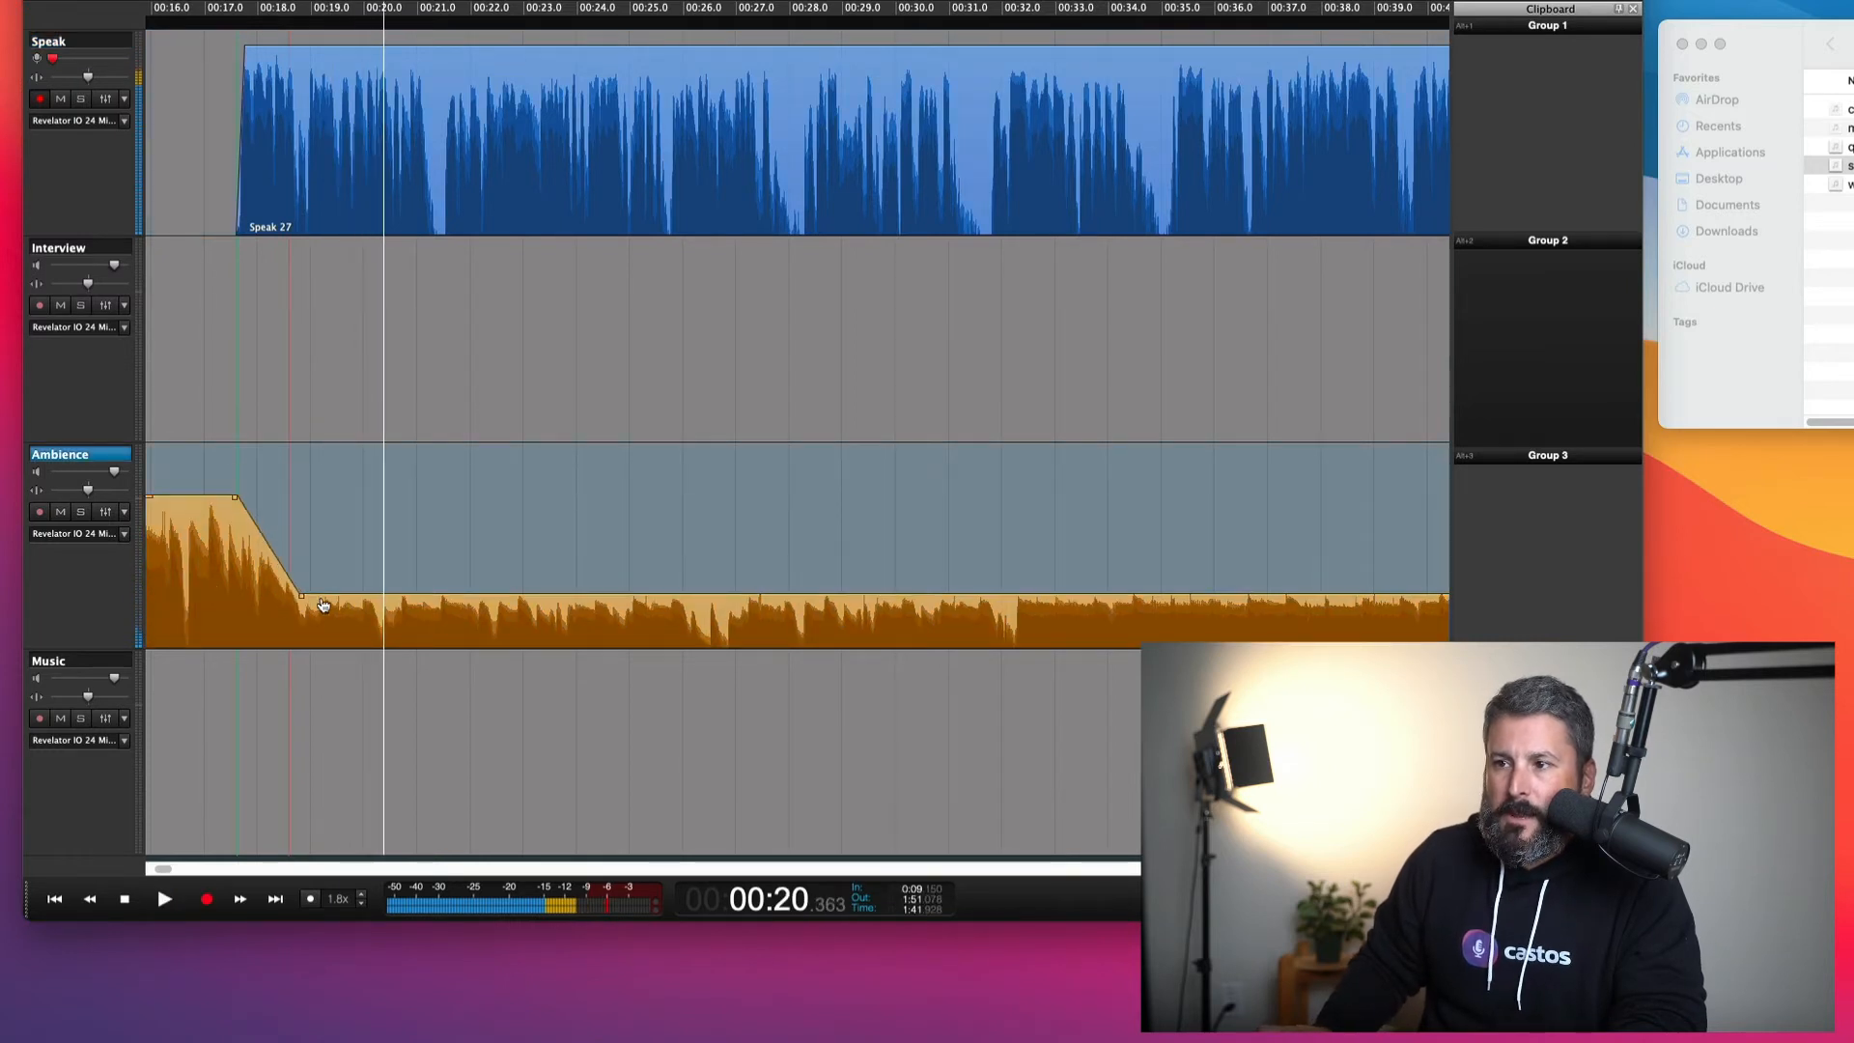
pyautogui.moveTo(323, 605); pyautogui.dragTo(513, 604)
pyautogui.click(184, 204)
pyautogui.press('space')
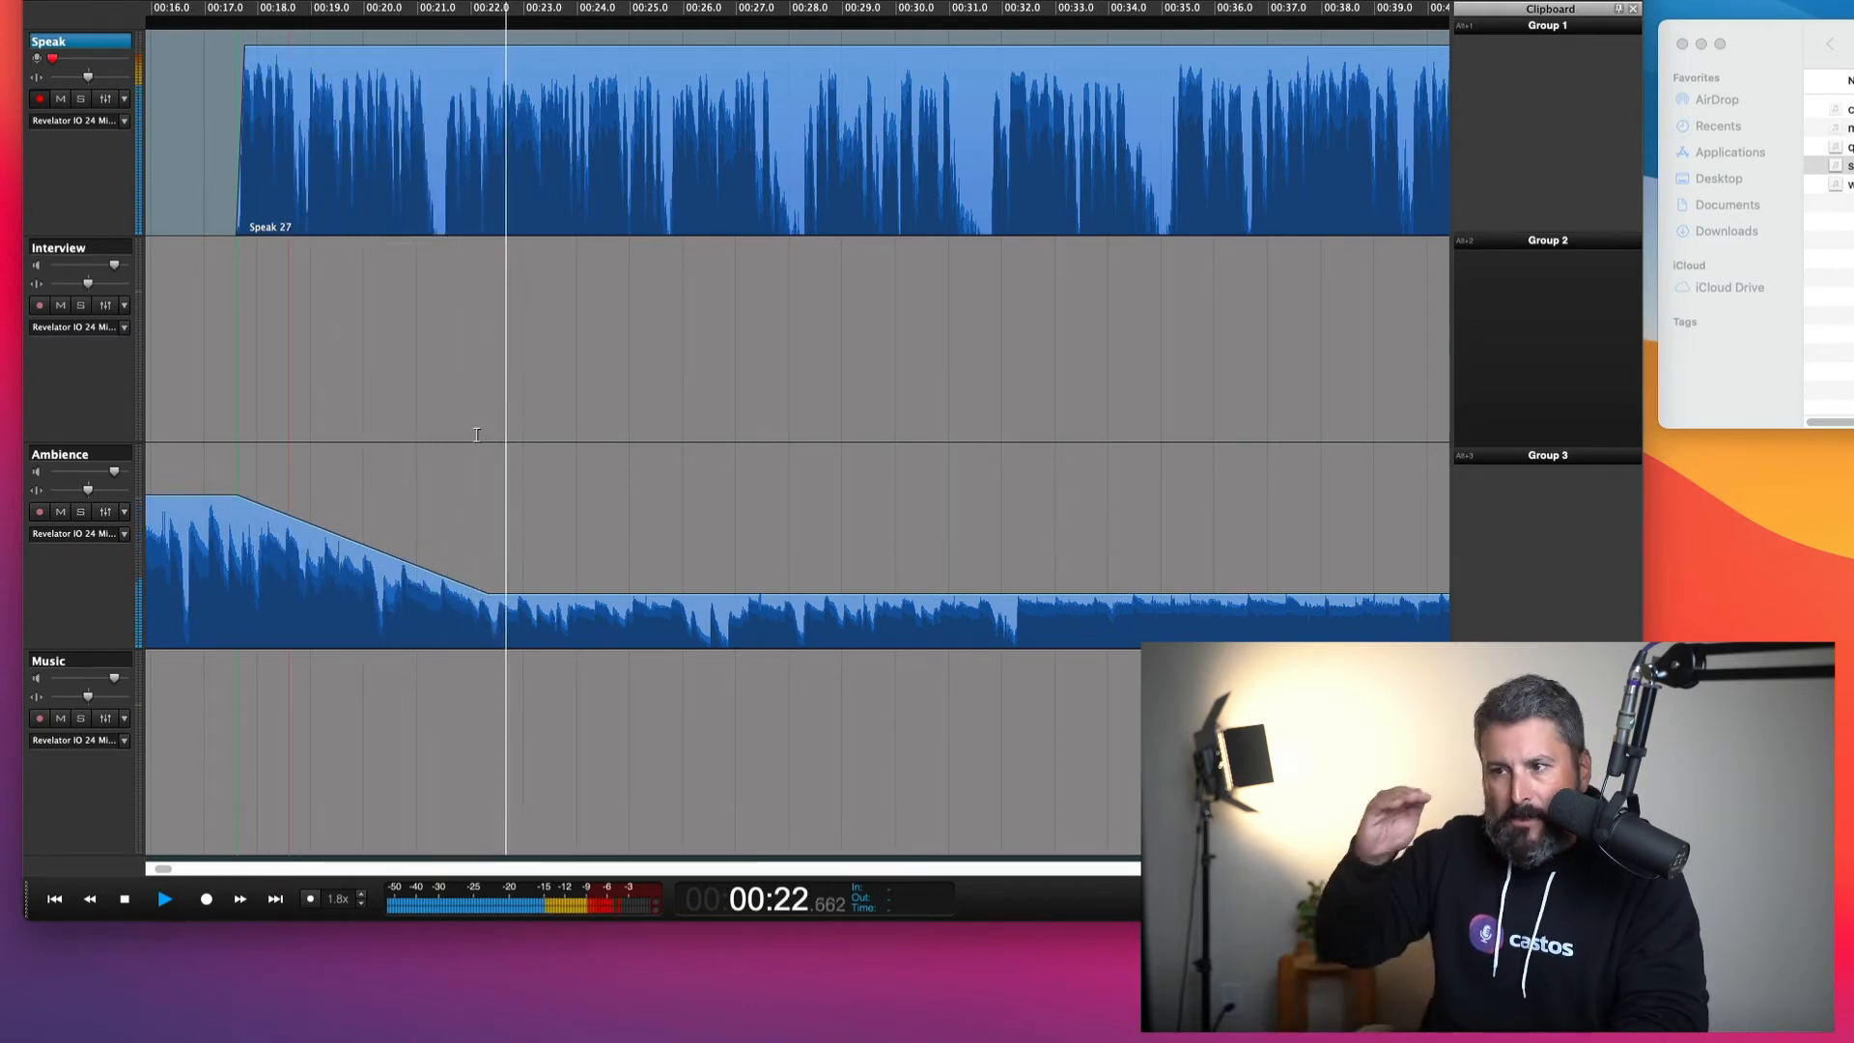
pyautogui.scroll(-4, 477, 434)
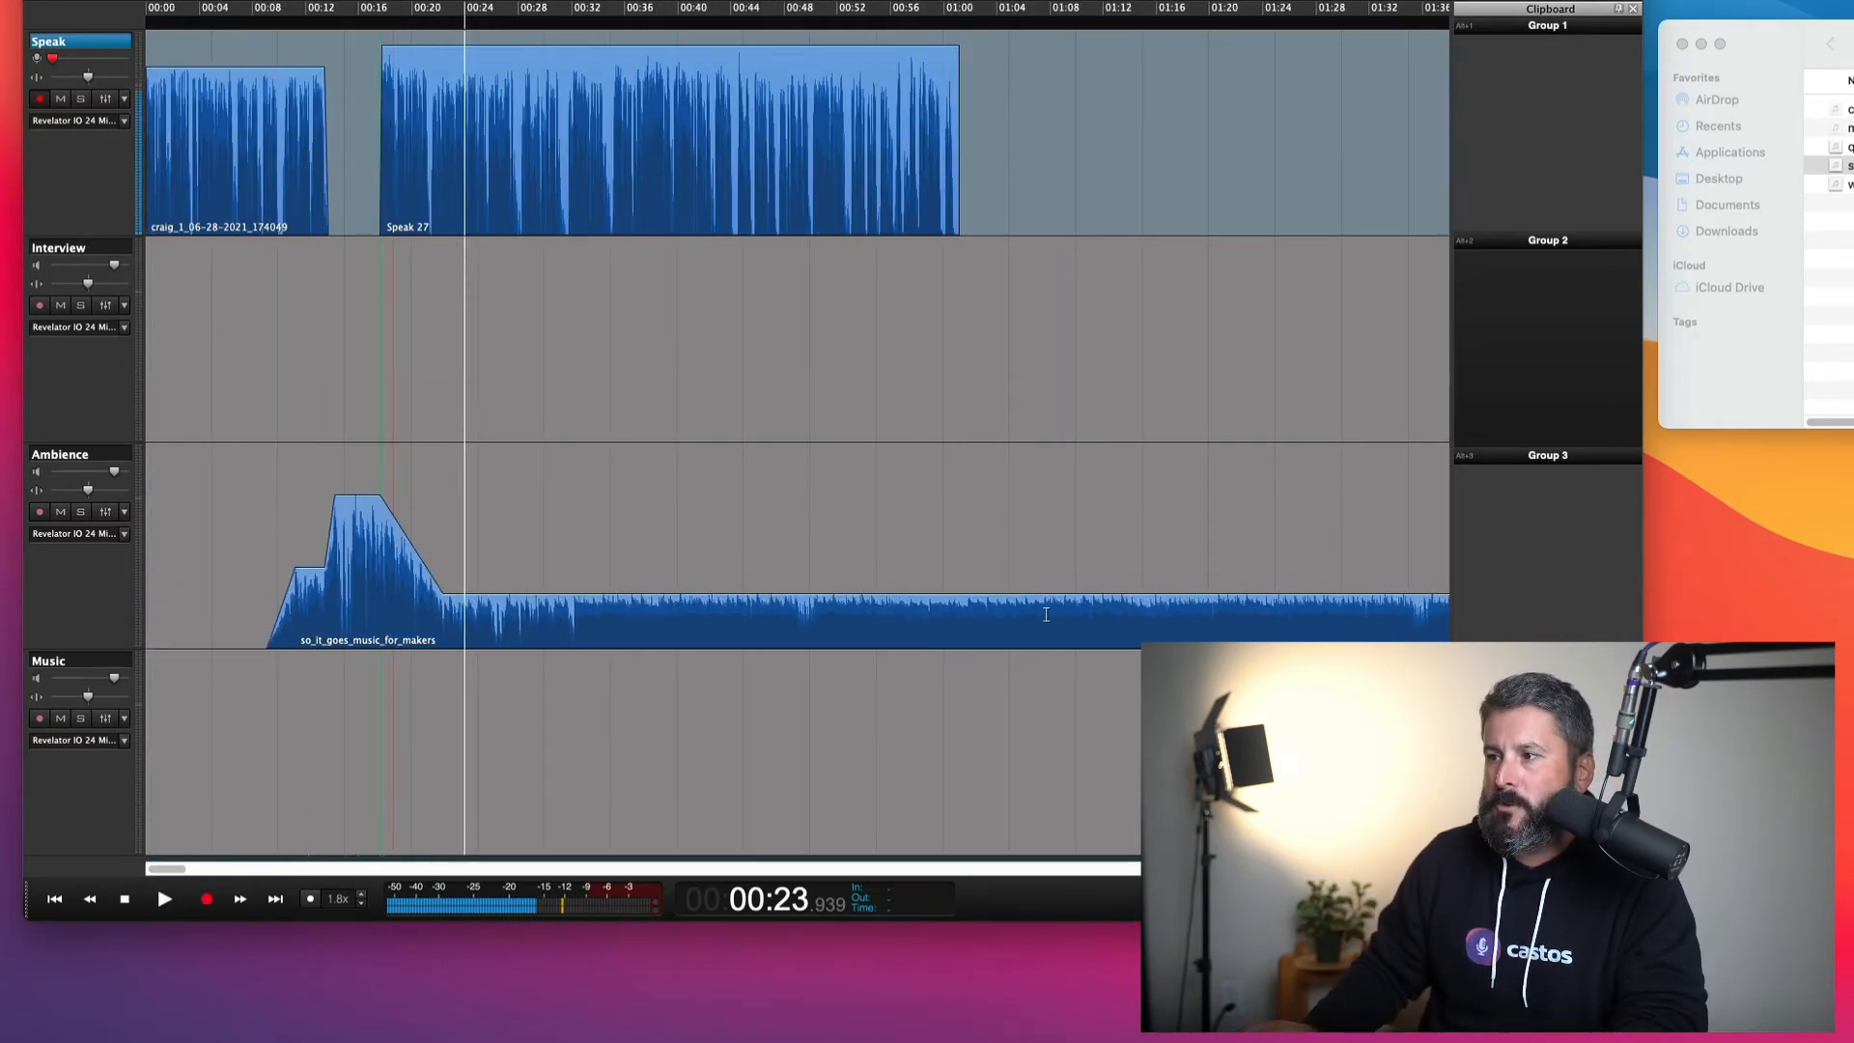
# Shorten the music clip to end at about 1:10, with its fade-out starting at about 1:01 where the voice introduction ends
pyautogui.click(1045, 614)
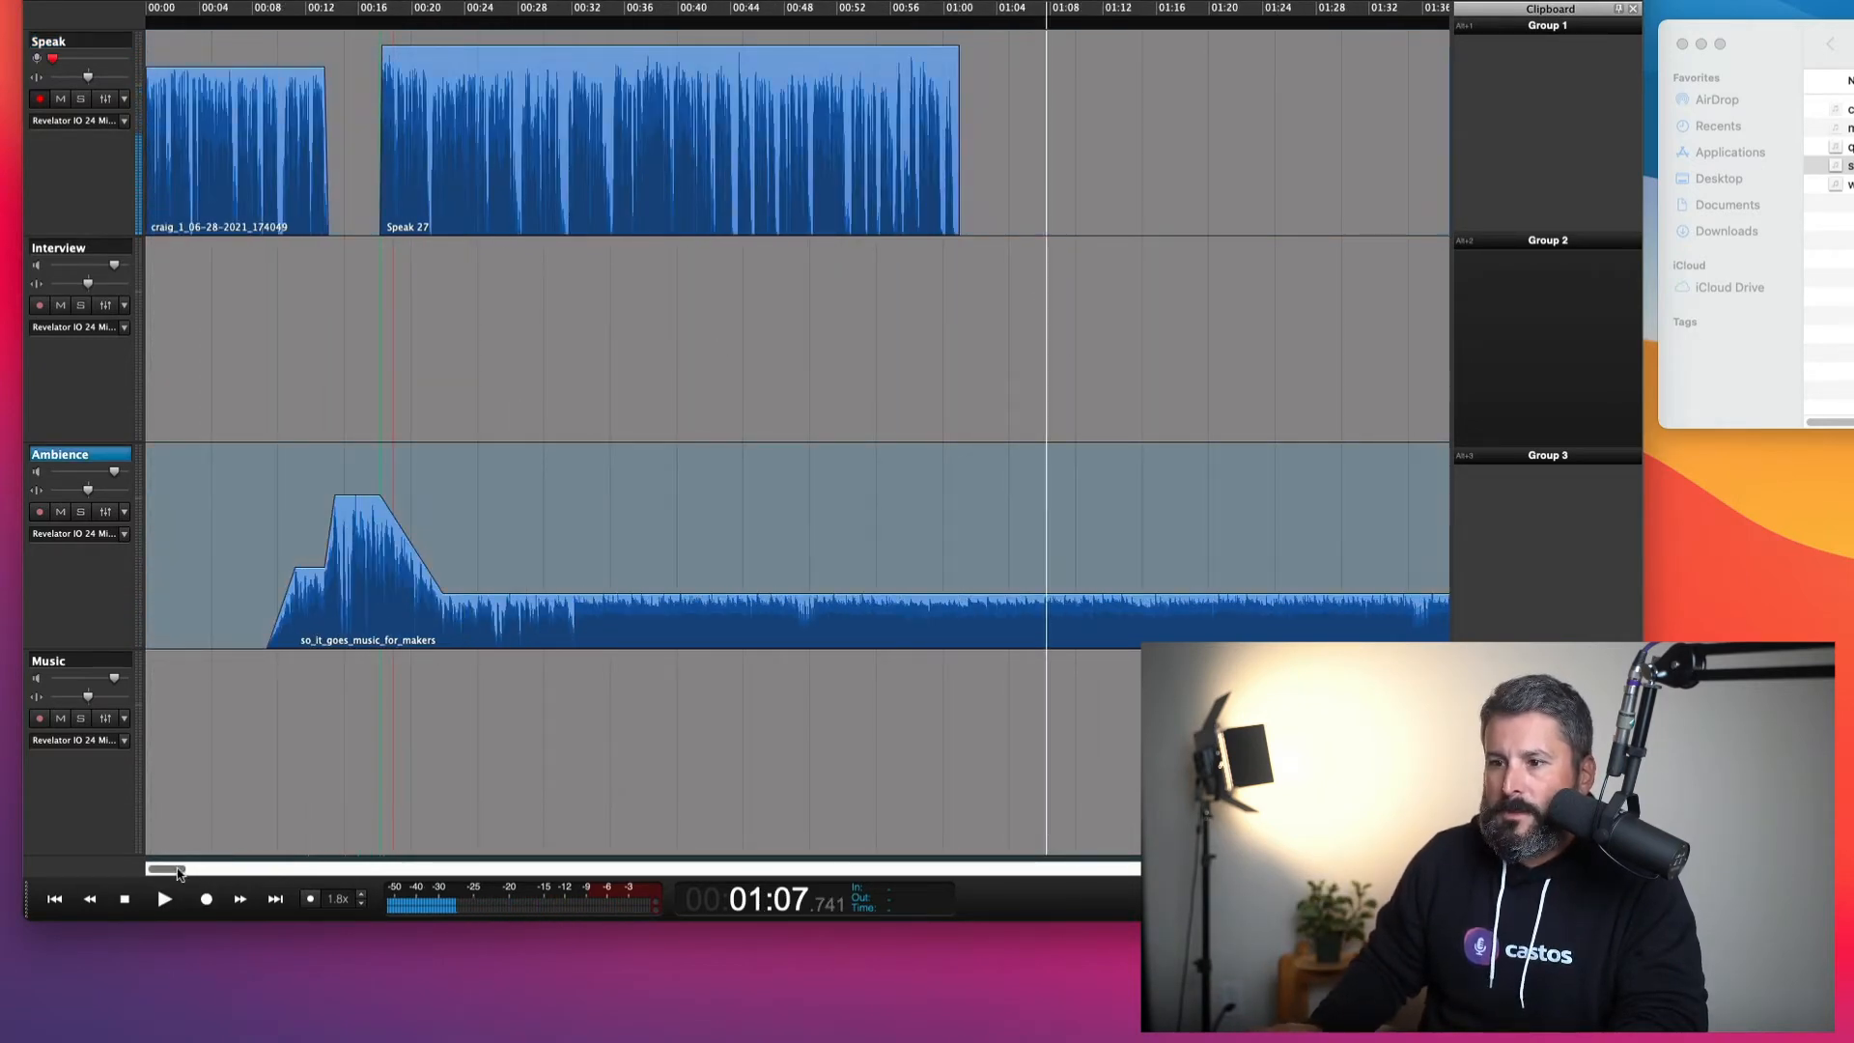
pyautogui.moveTo(177, 874); pyautogui.dragTo(195, 874)
pyautogui.doubleClick(987, 603)
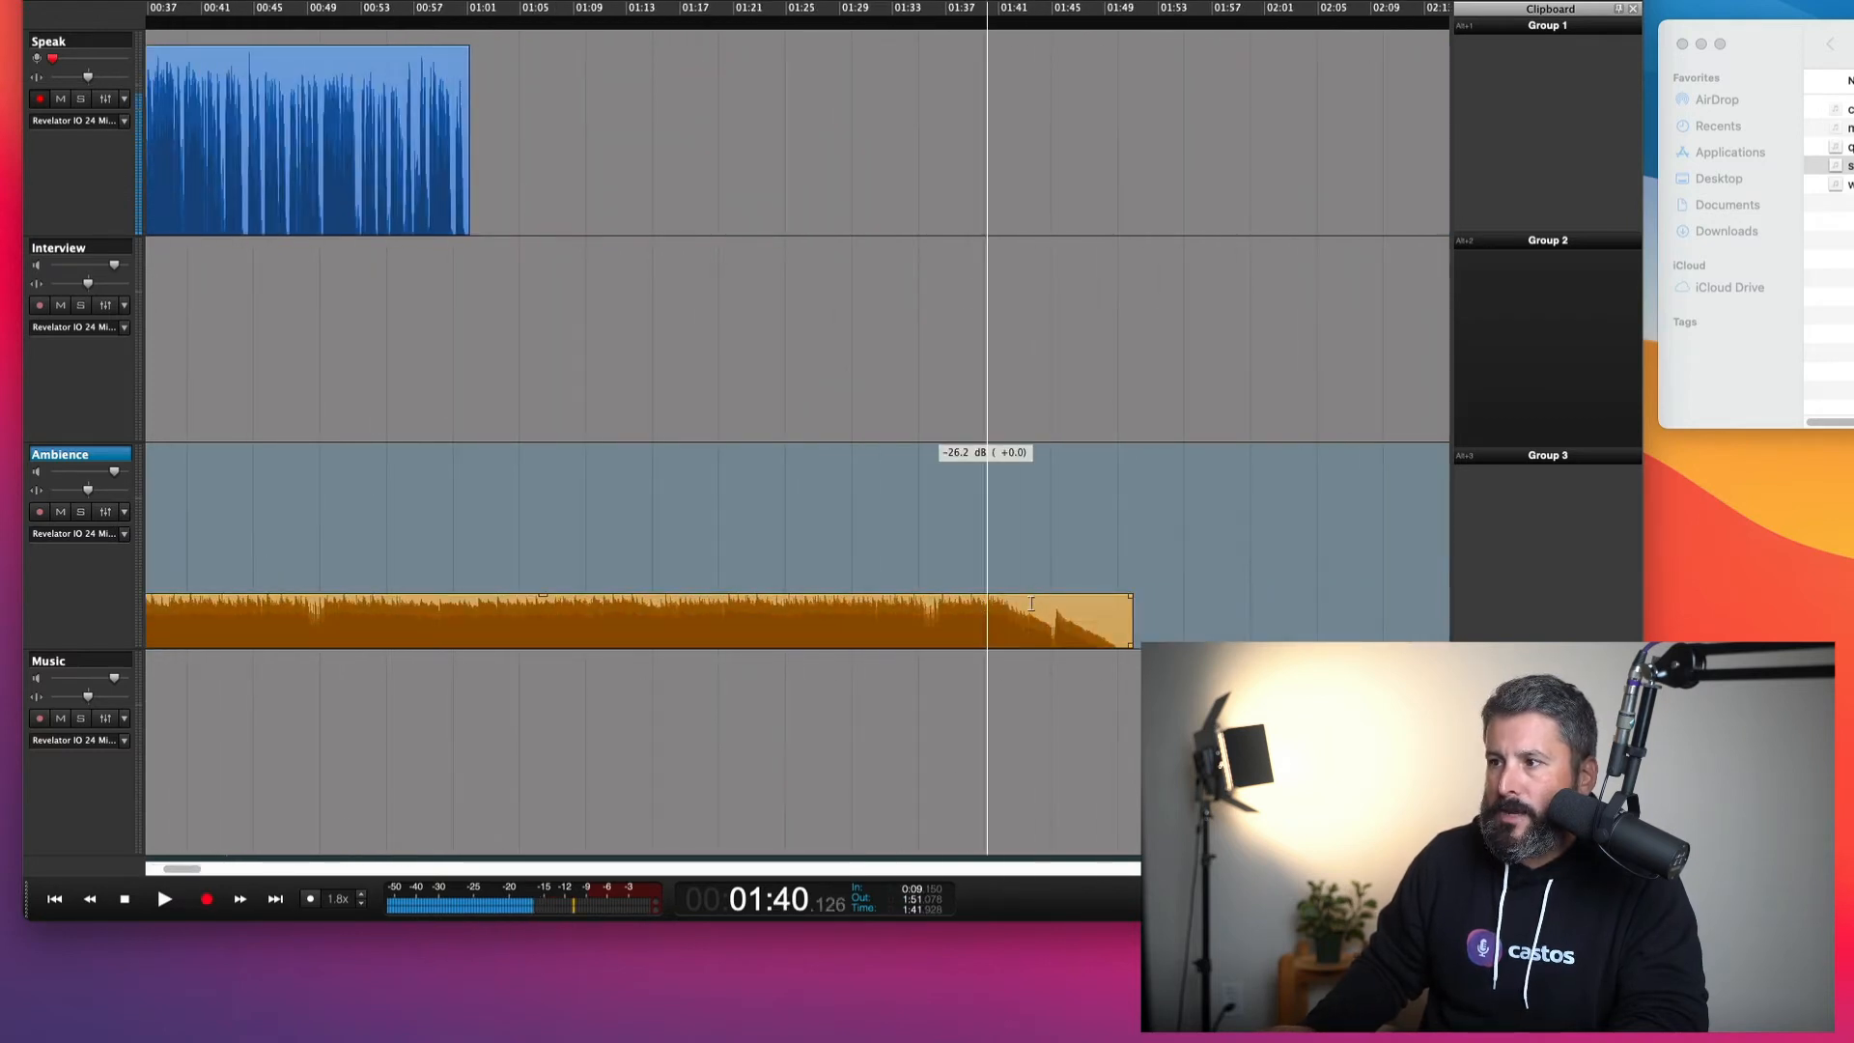
pyautogui.moveTo(1132, 612); pyautogui.dragTo(499, 608)
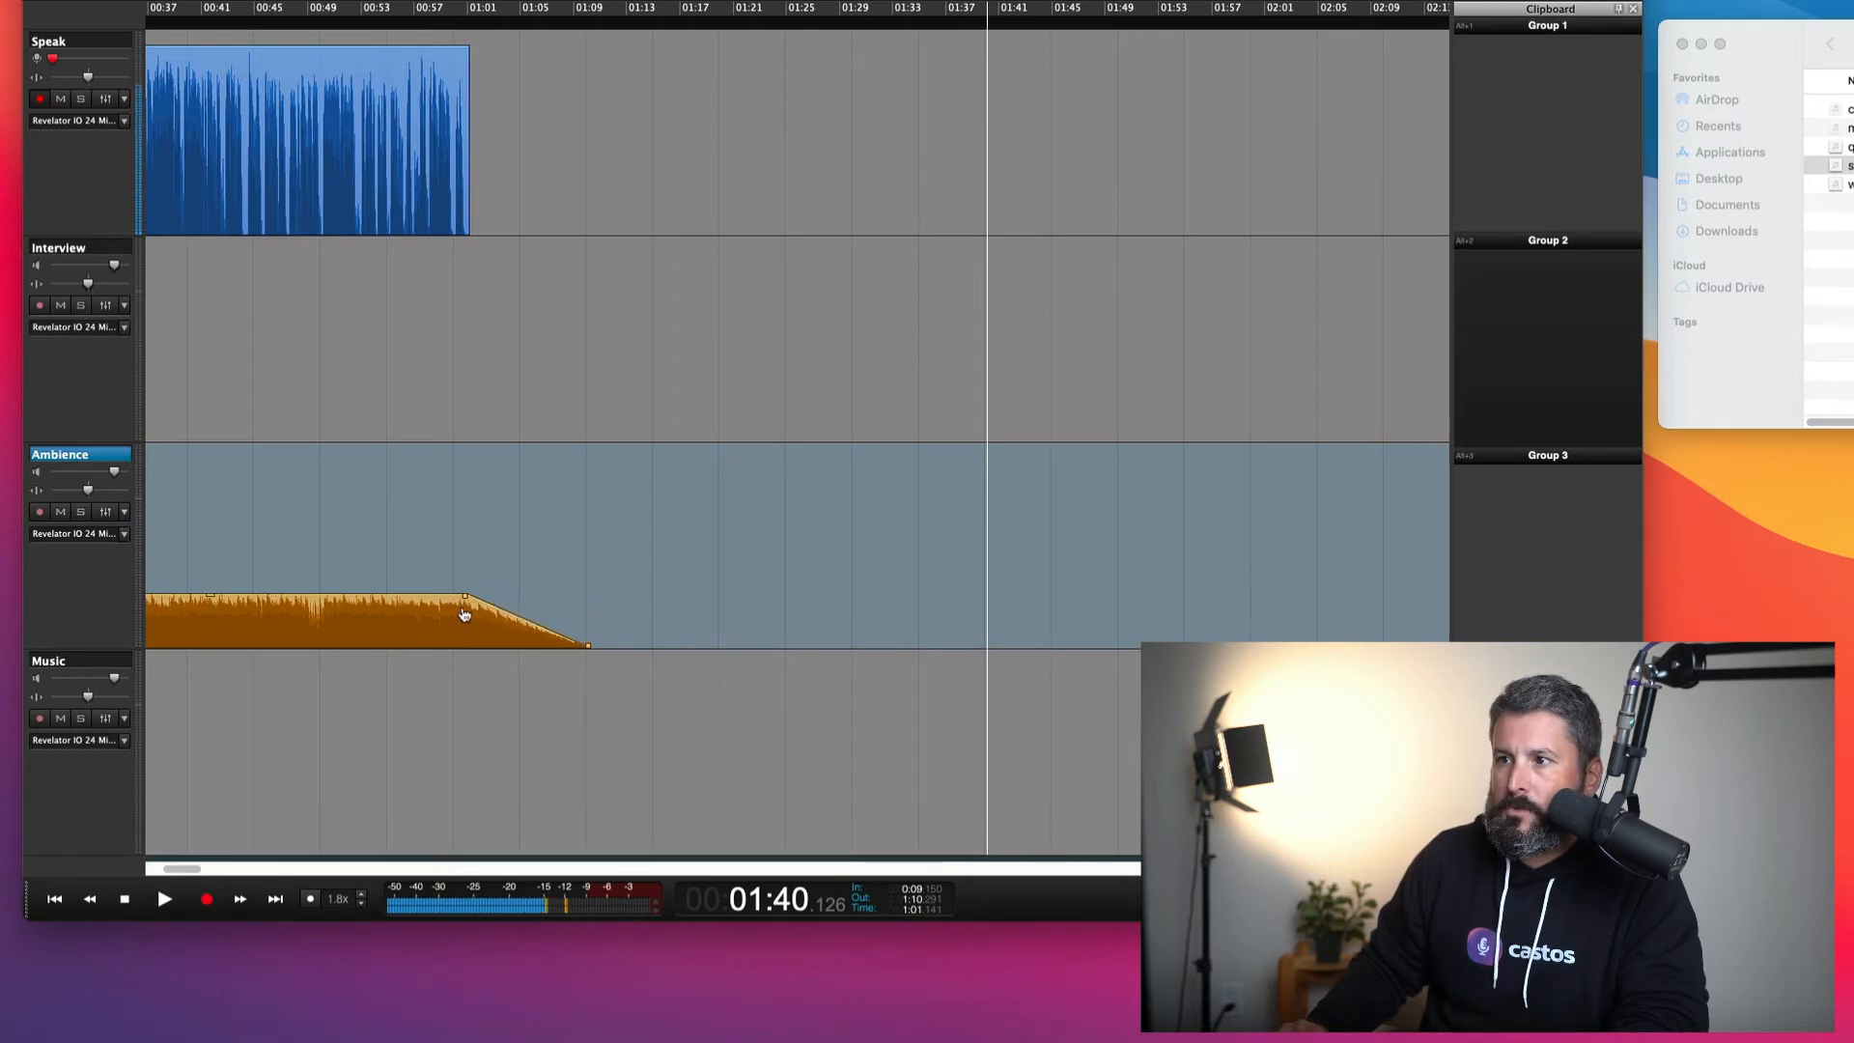
# Move the two conversation clips on the Speak and Interview tracks together from beyond 20:00 to about 2:02
pyautogui.scroll(-8, 1185, 455)
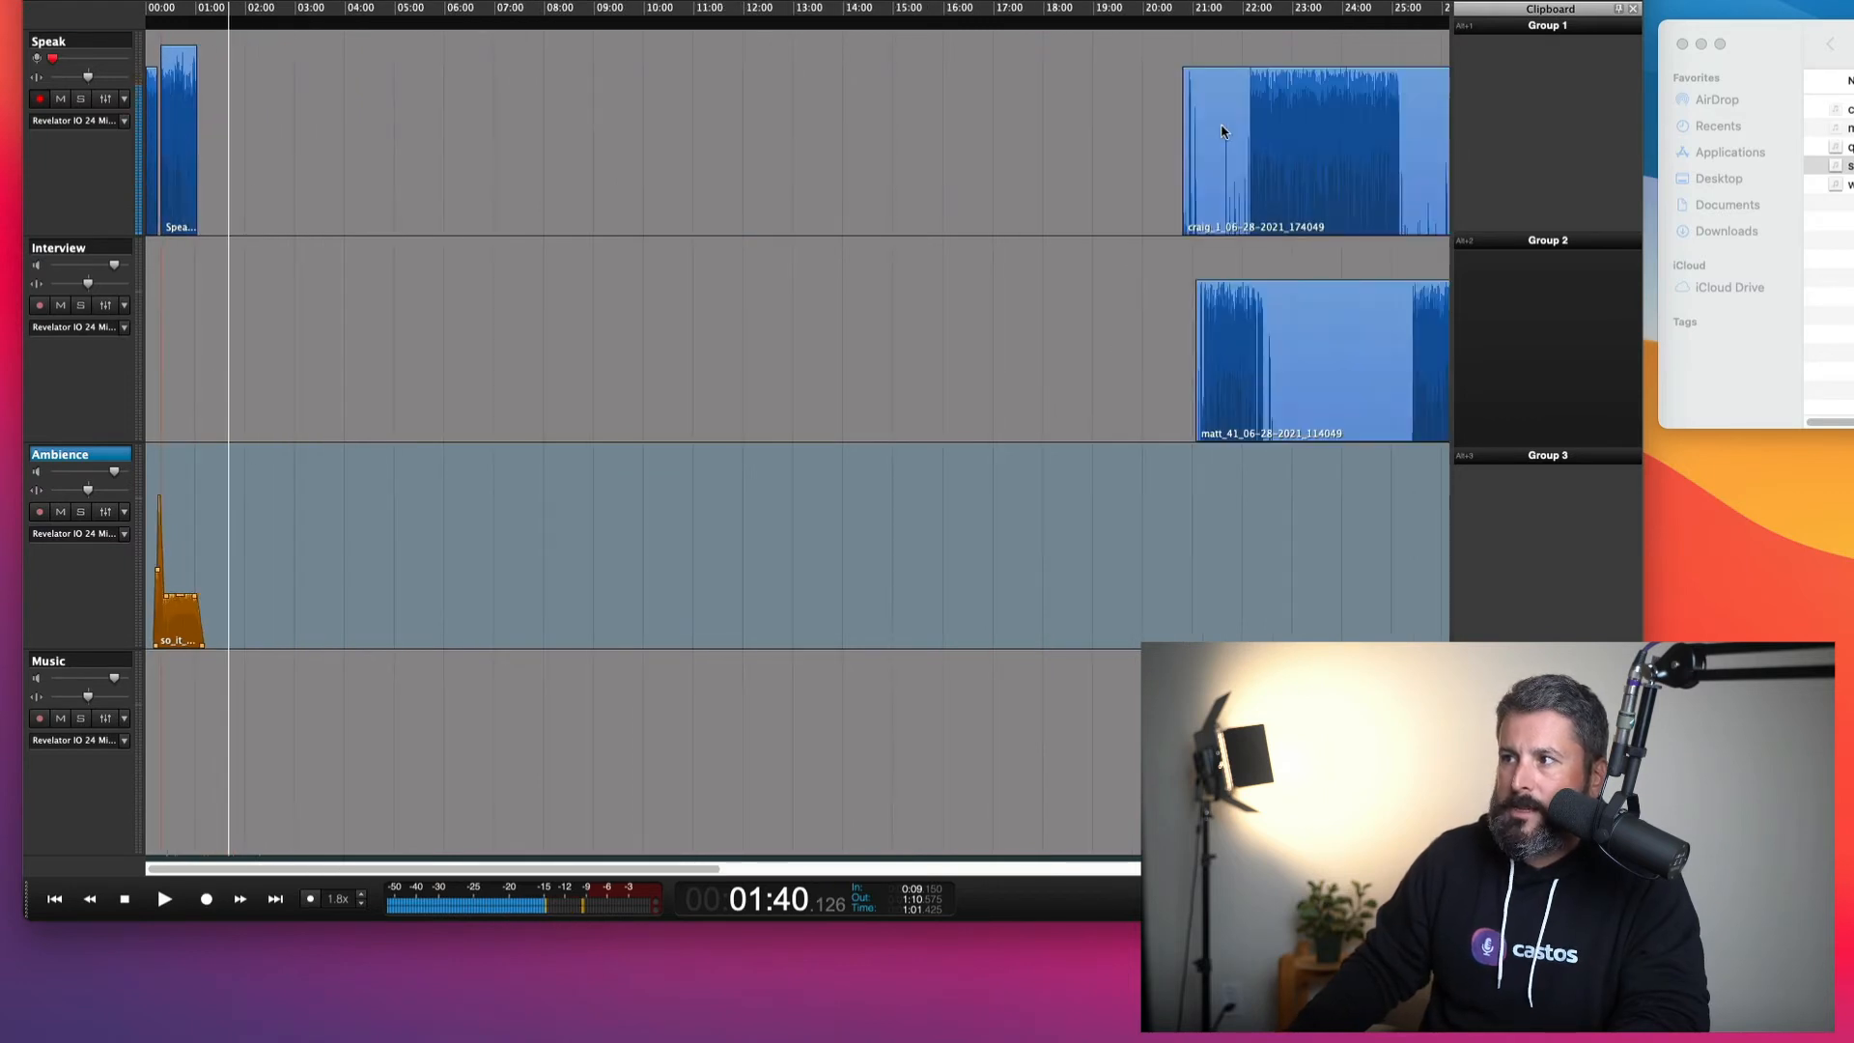
pyautogui.click(1221, 131)
pyautogui.keyDown('shift'); pyautogui.click(1266, 339); pyautogui.keyUp('shift')
pyautogui.moveTo(1224, 142); pyautogui.dragTo(326, 204)
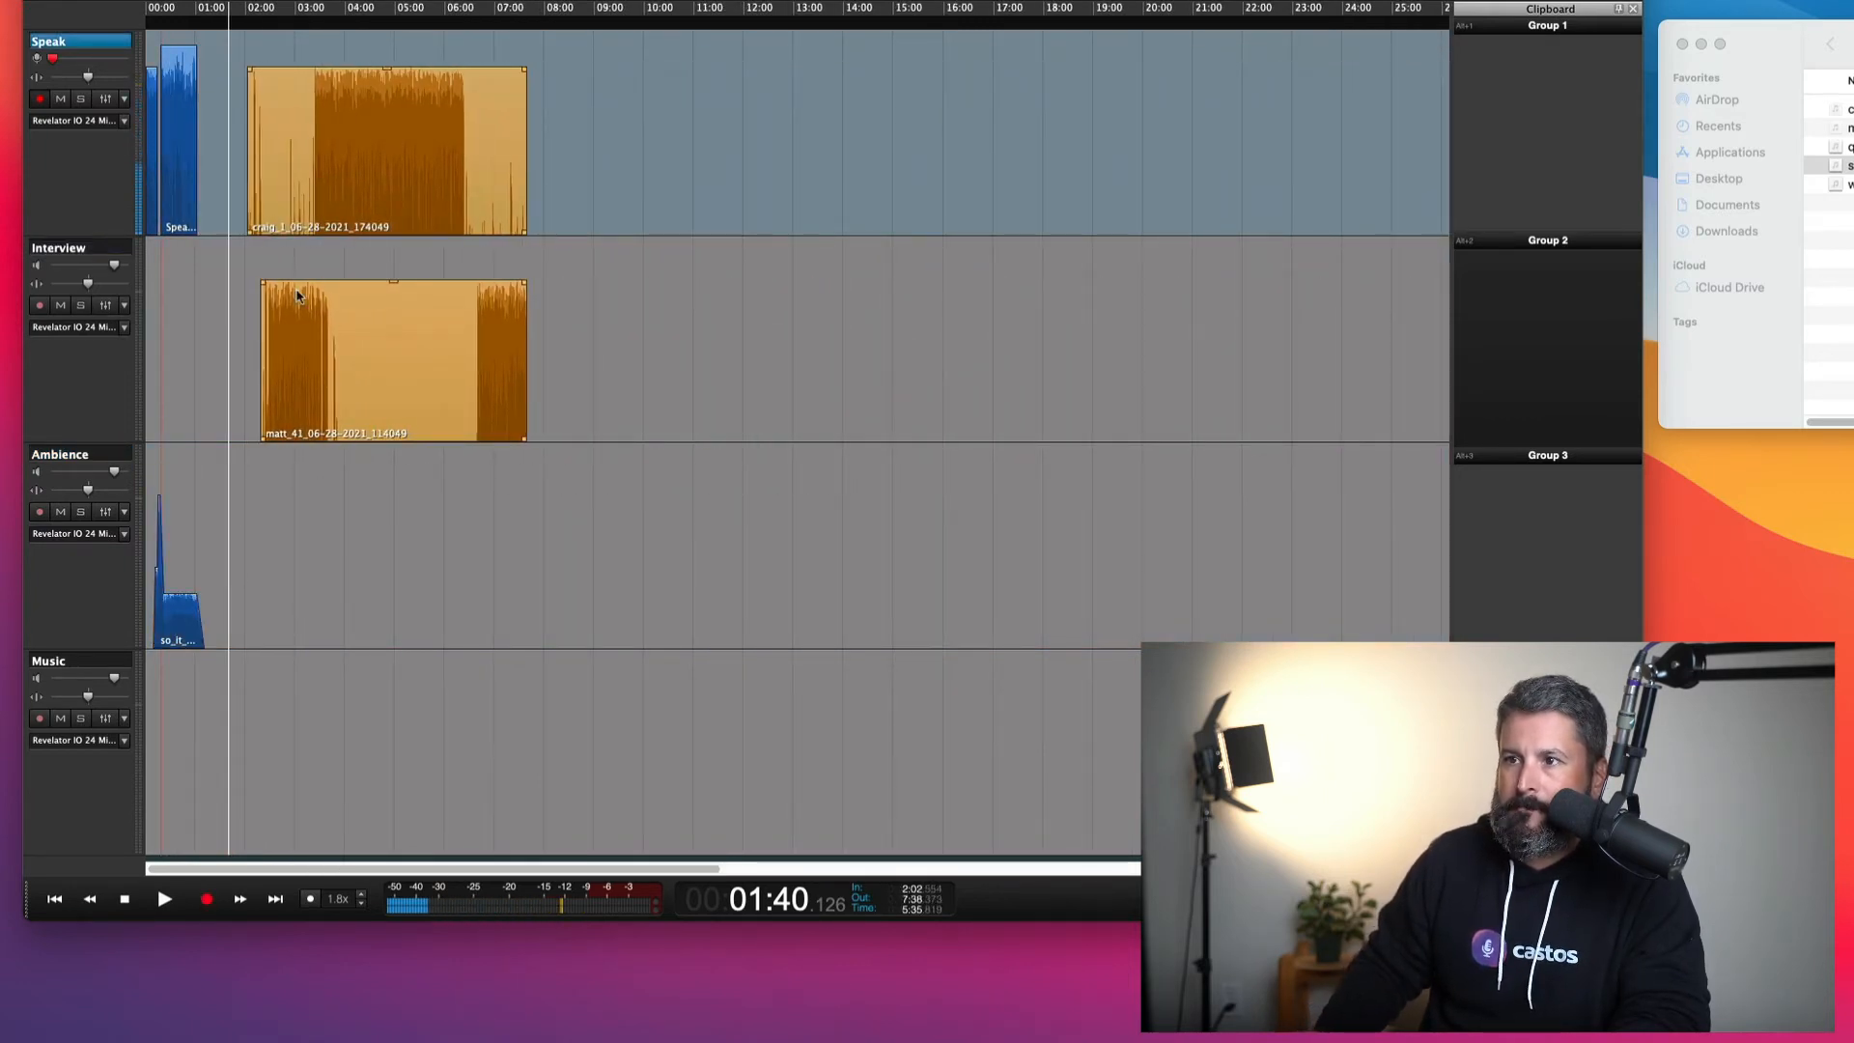
# Split the Speak track's conversation clip at 2:25.075, where the guest's first words begin
pyautogui.scroll(4, 296, 295)
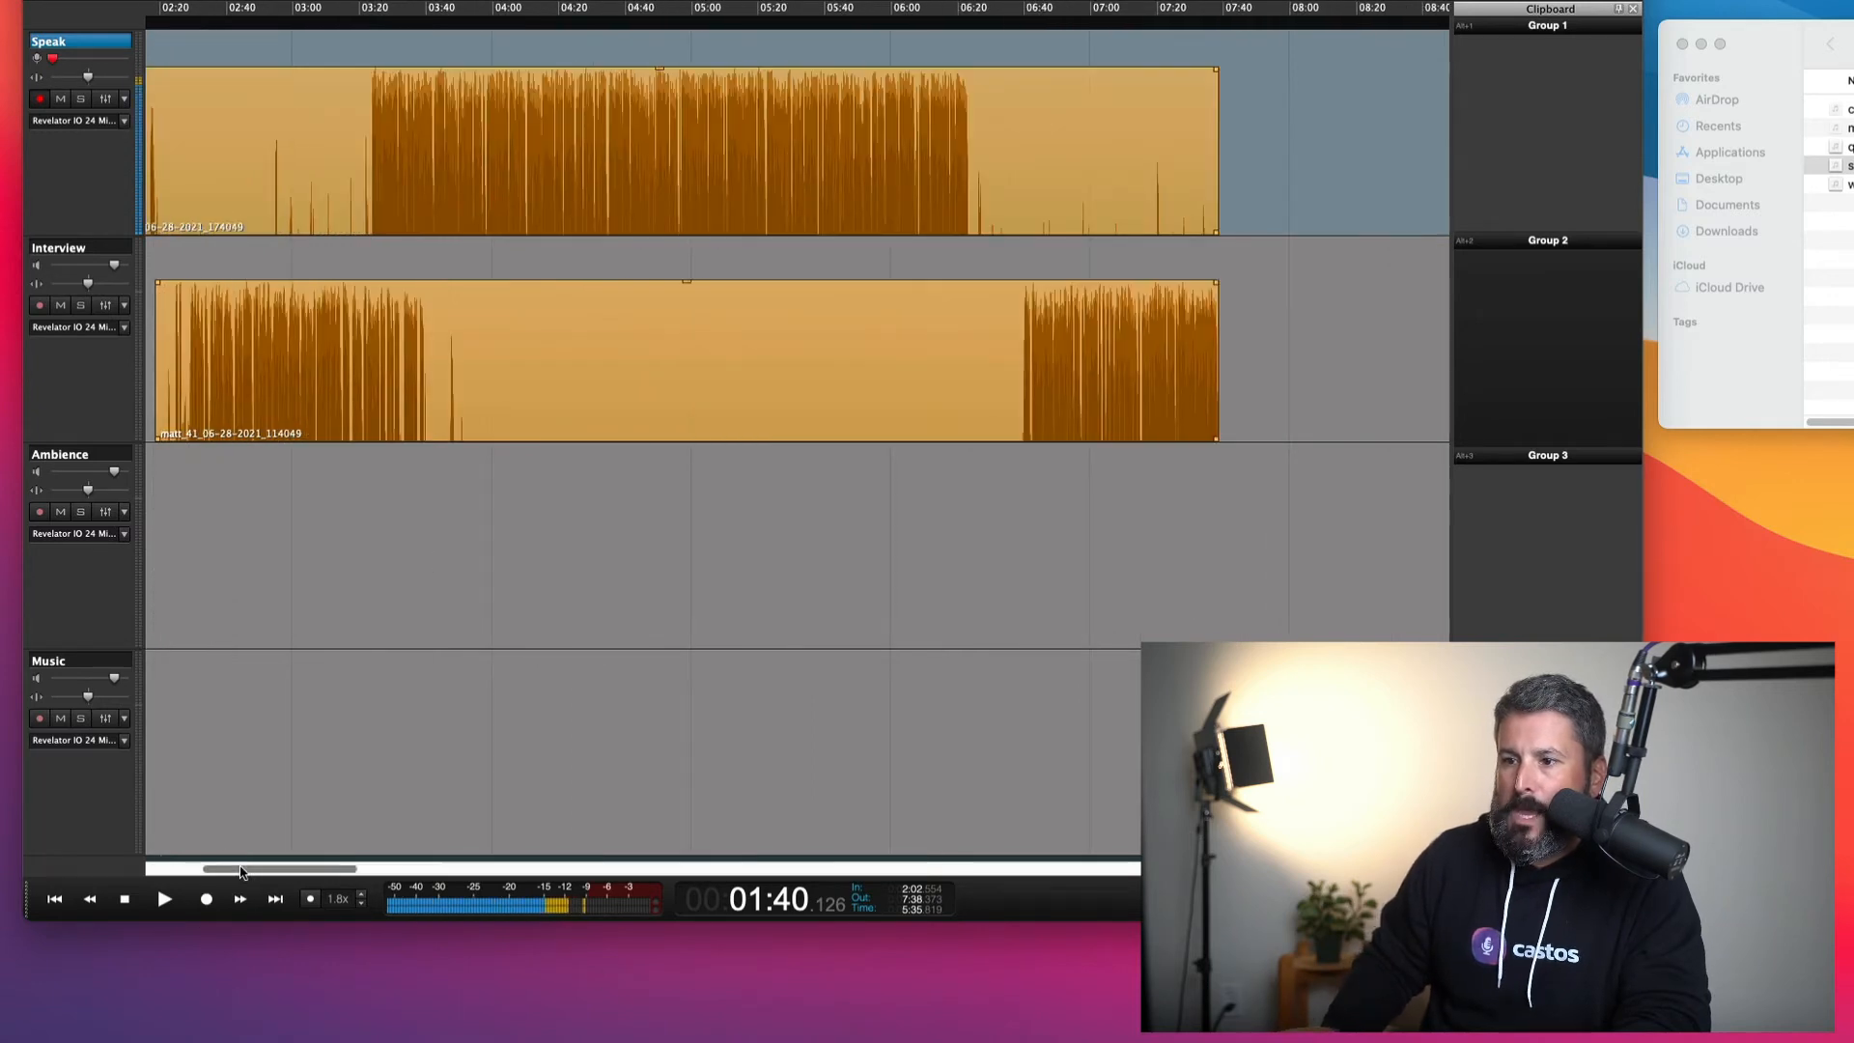
pyautogui.moveTo(240, 872); pyautogui.dragTo(202, 870)
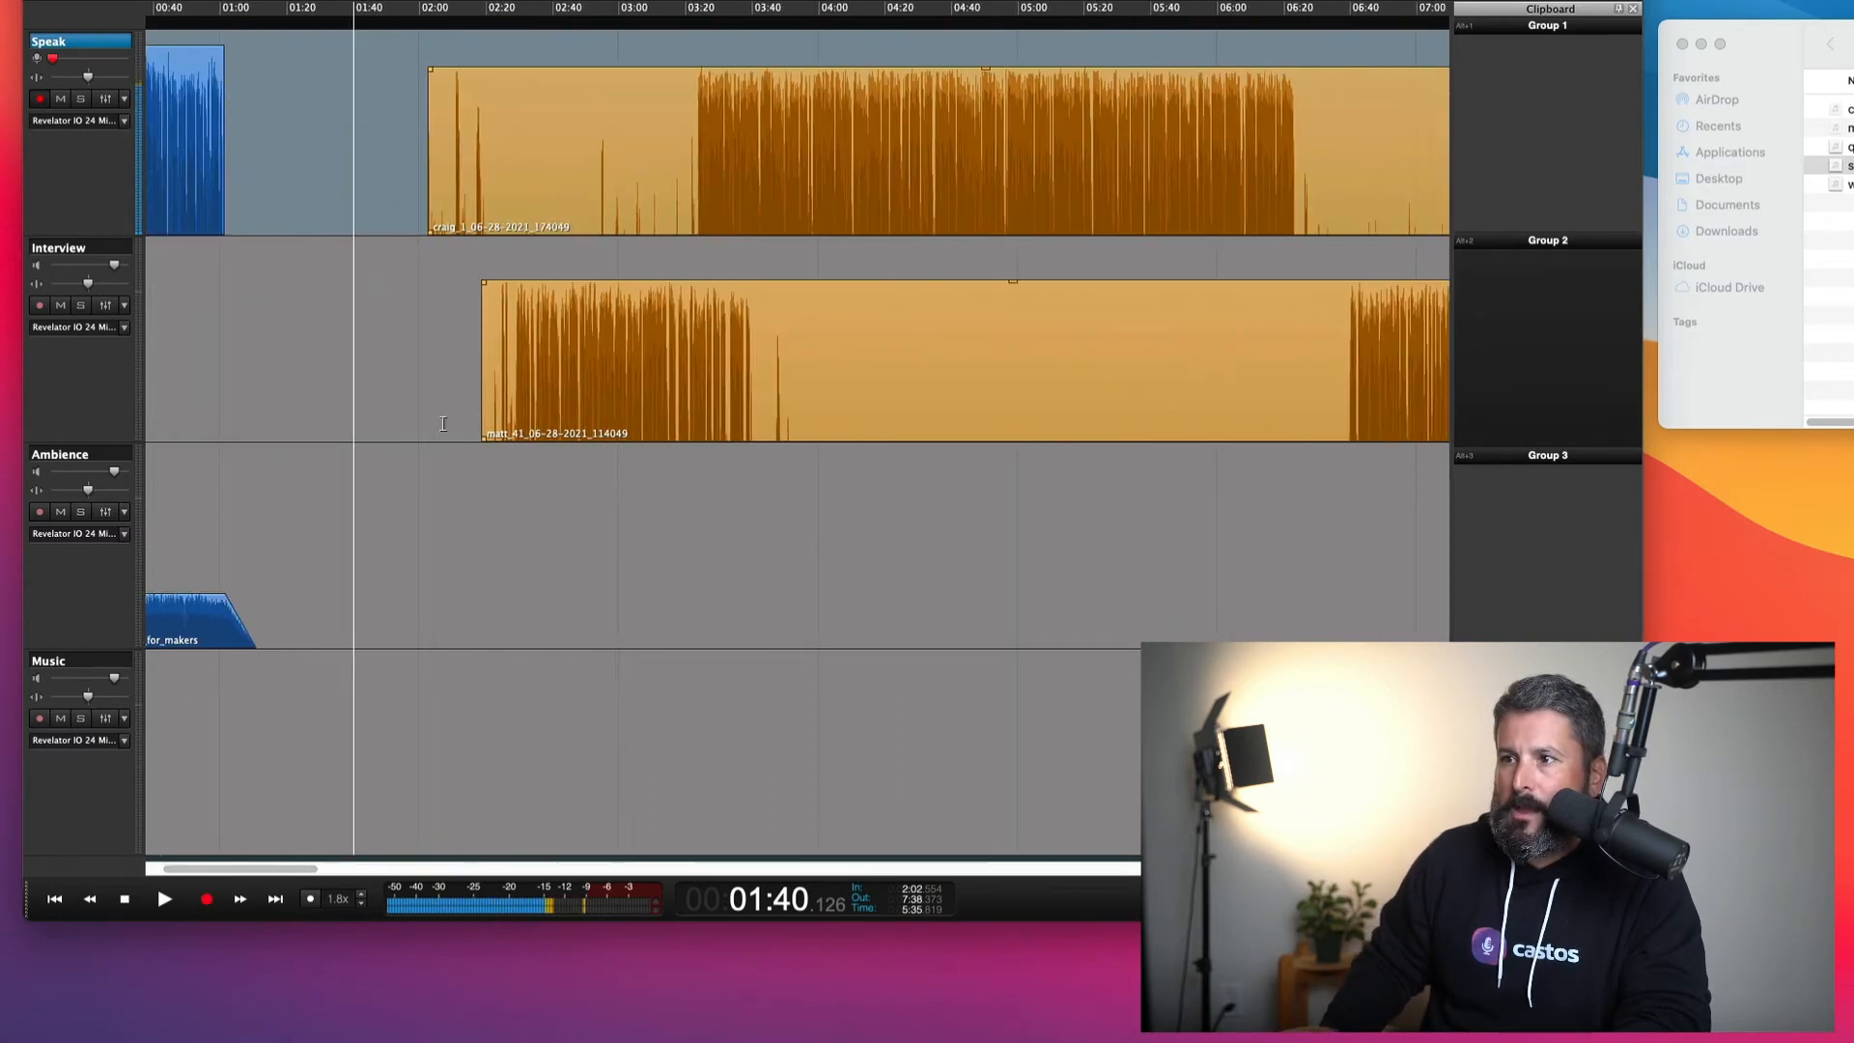
pyautogui.click(502, 273)
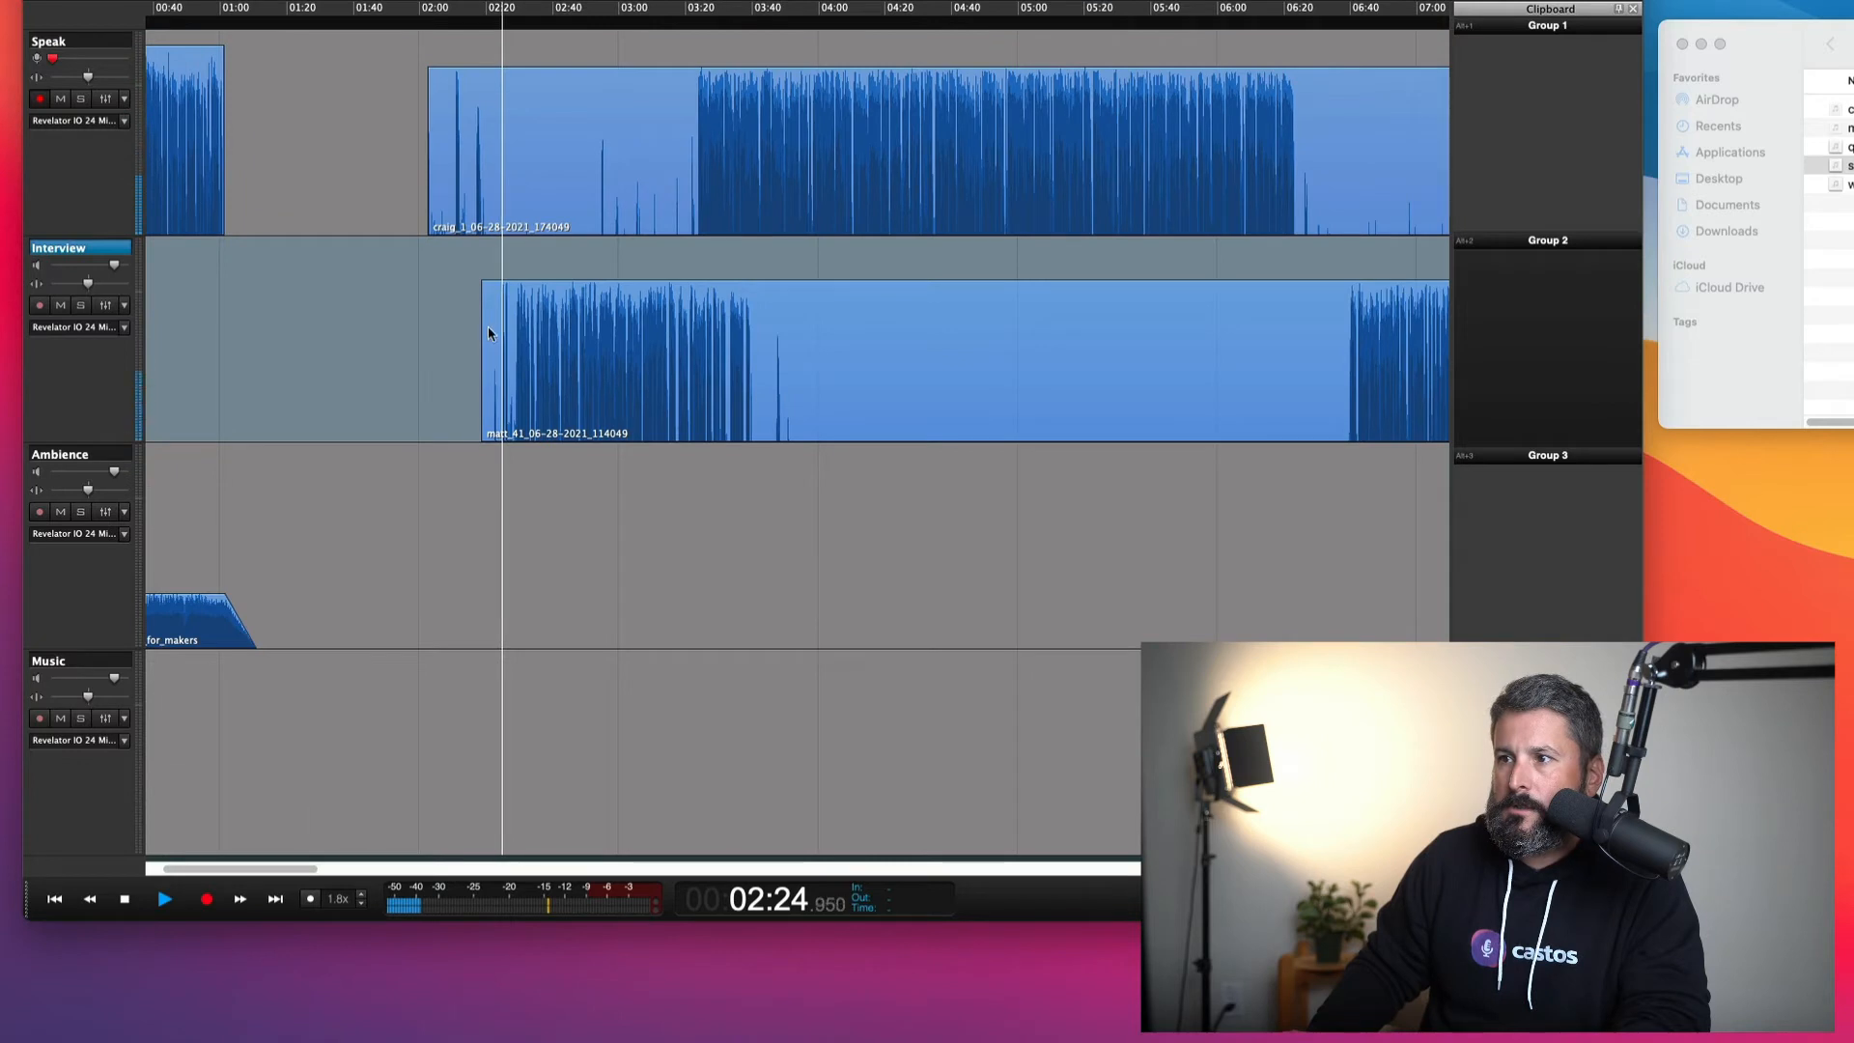
pyautogui.scroll(3, 500, 358)
pyautogui.scroll(3, 500, 358)
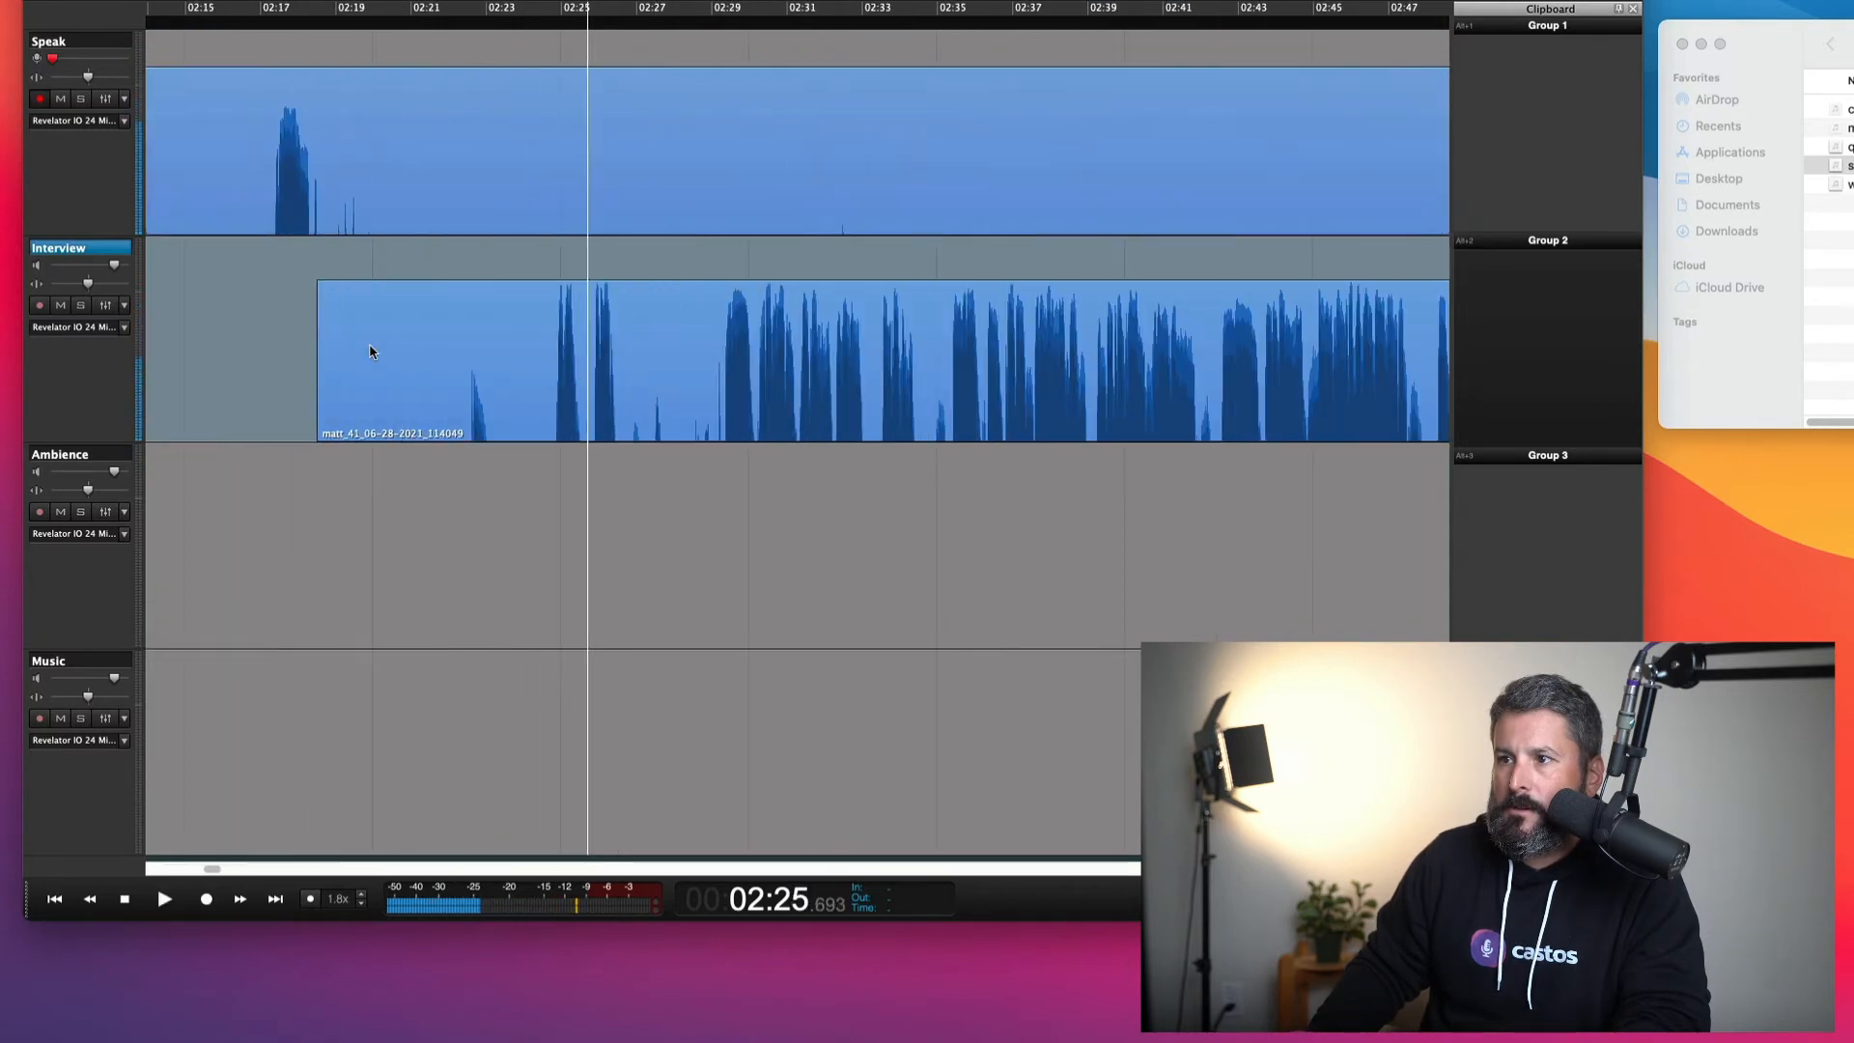
pyautogui.click(320, 351)
pyautogui.click(564, 68)
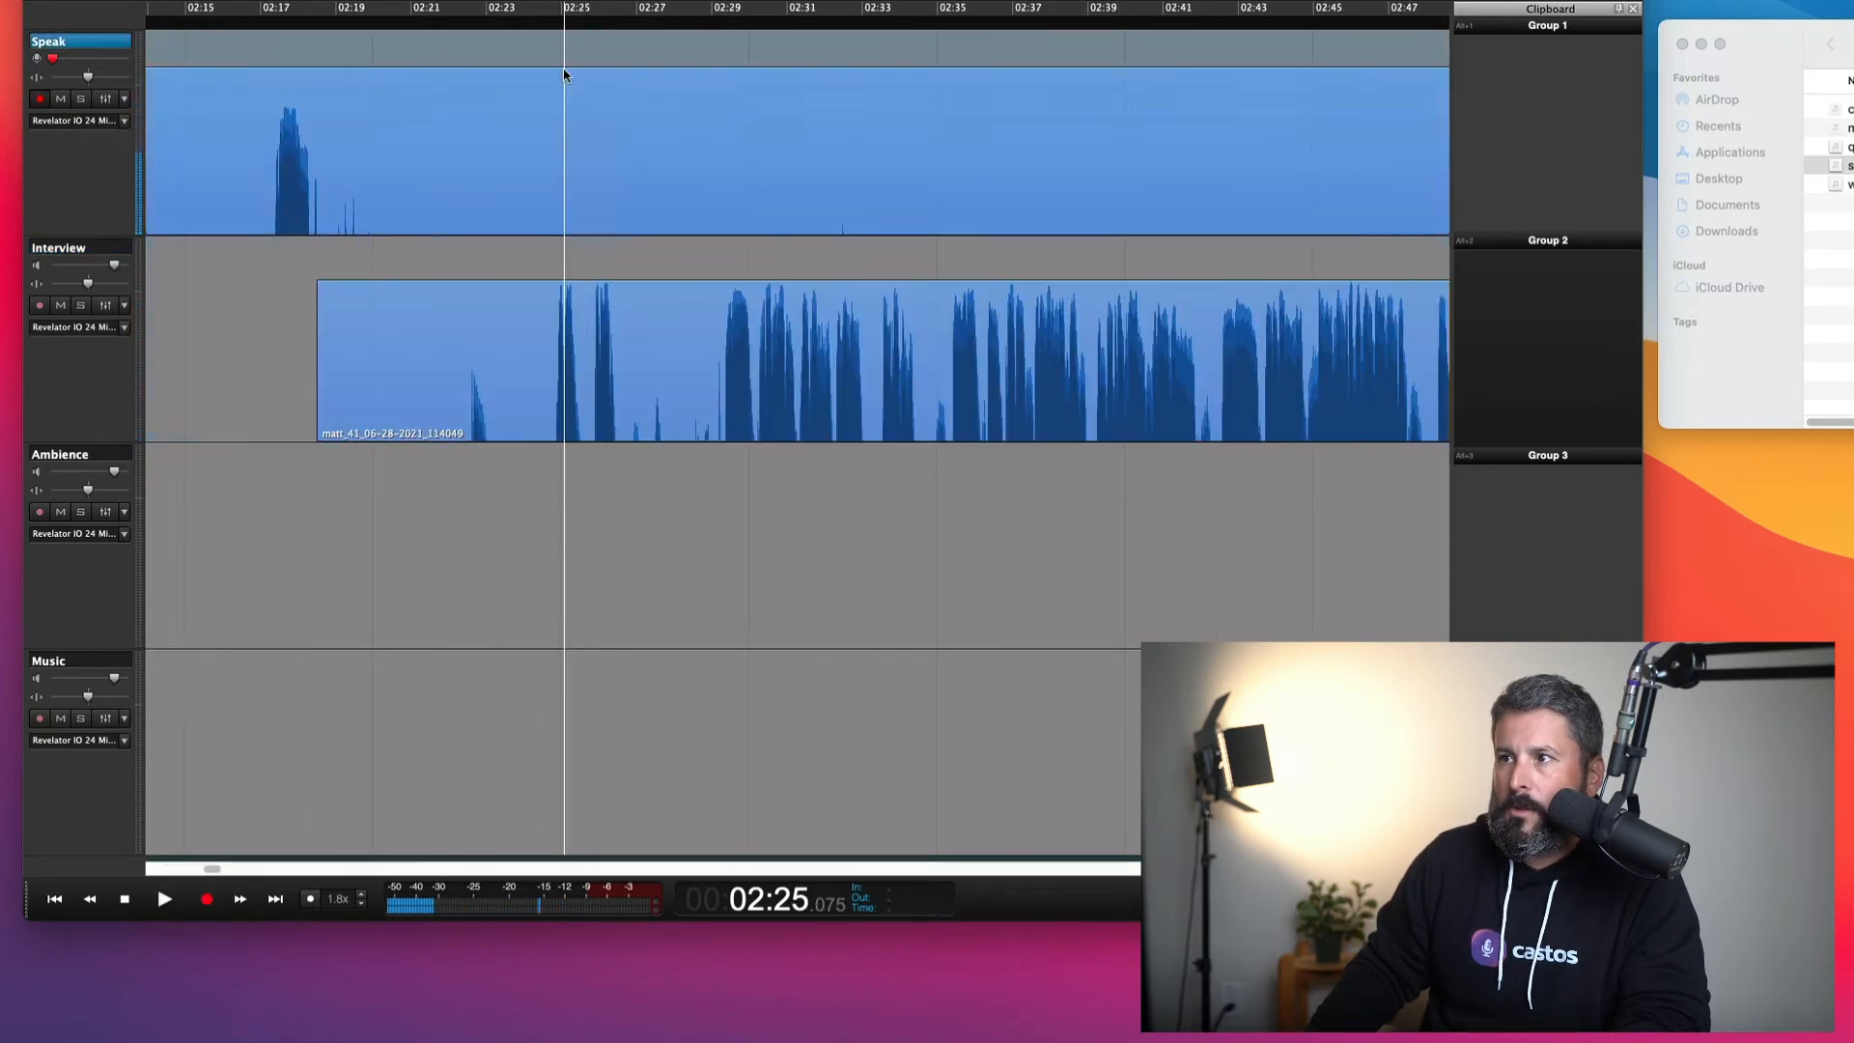
pyautogui.click(541, 104)
pyautogui.press('b')
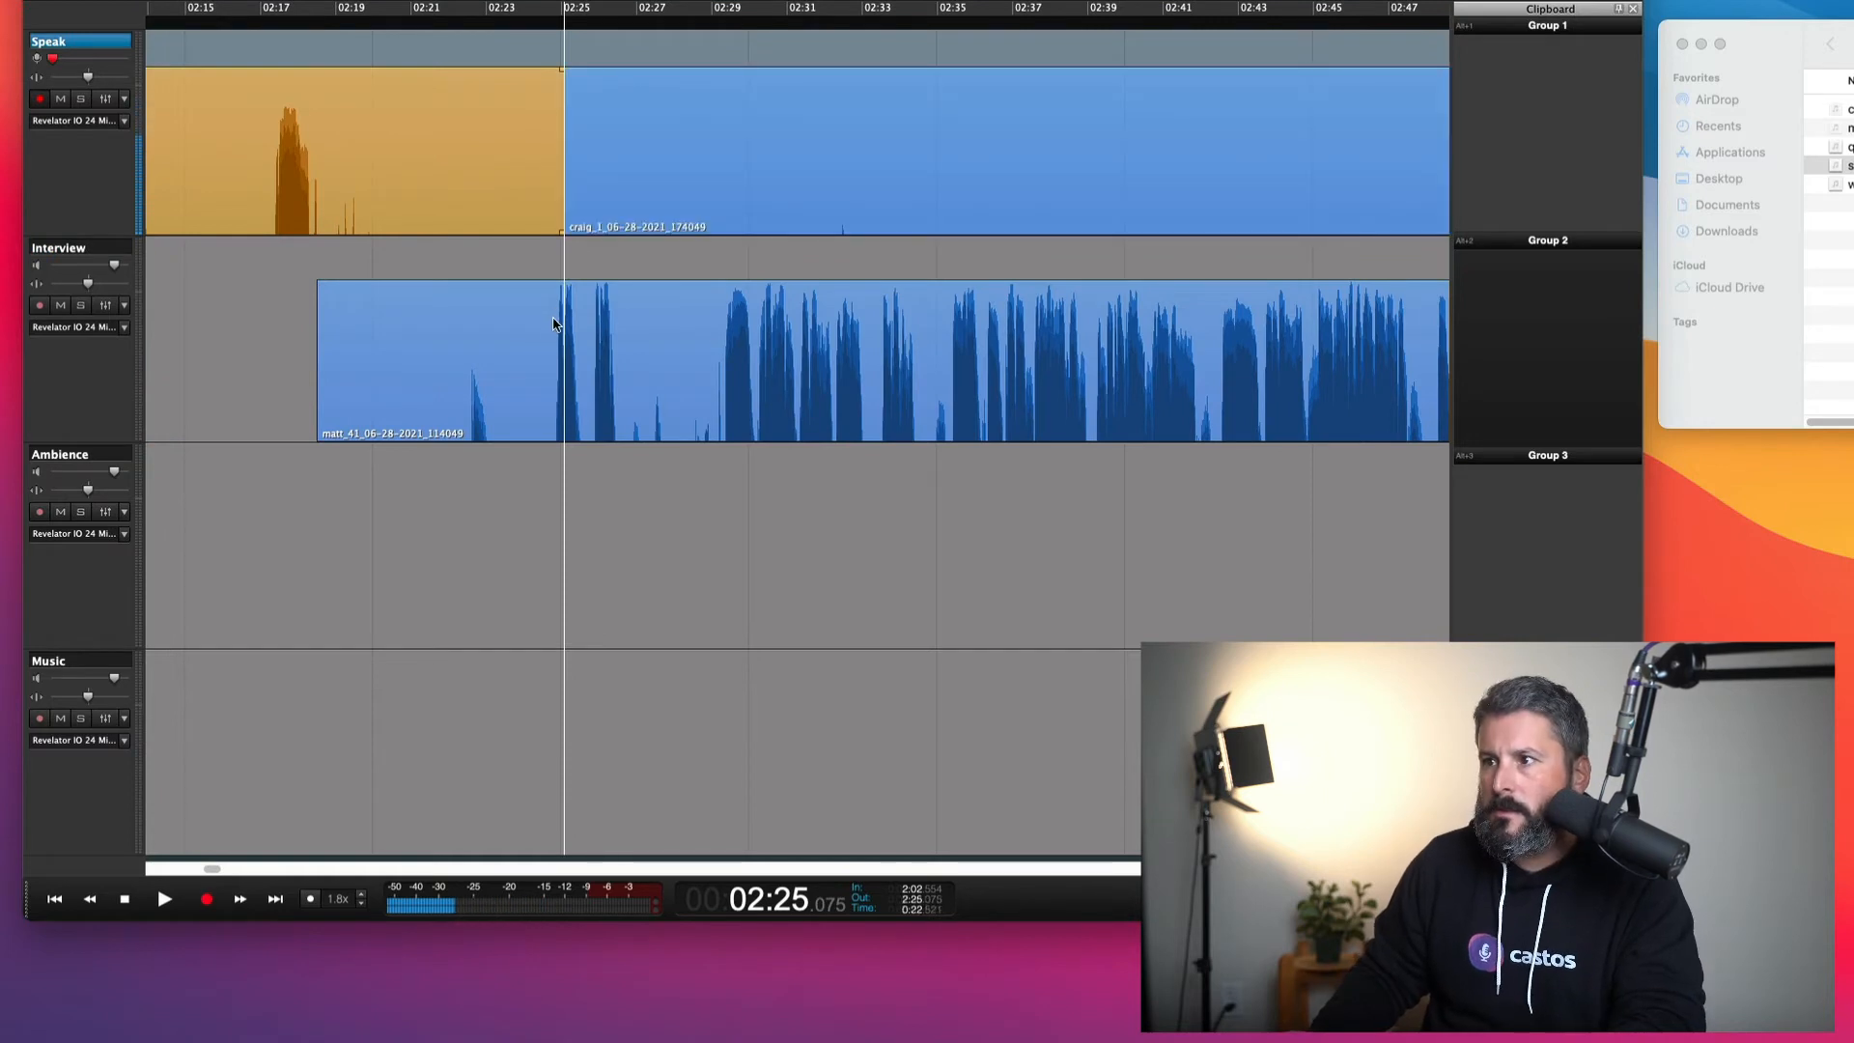
# Split the Interview track's clip at 2:24.725 and delete the leading conversation pieces before the splits on both tracks
pyautogui.click(541, 315)
pyautogui.click(551, 222)
pyautogui.press('b')
pyautogui.click(538, 332)
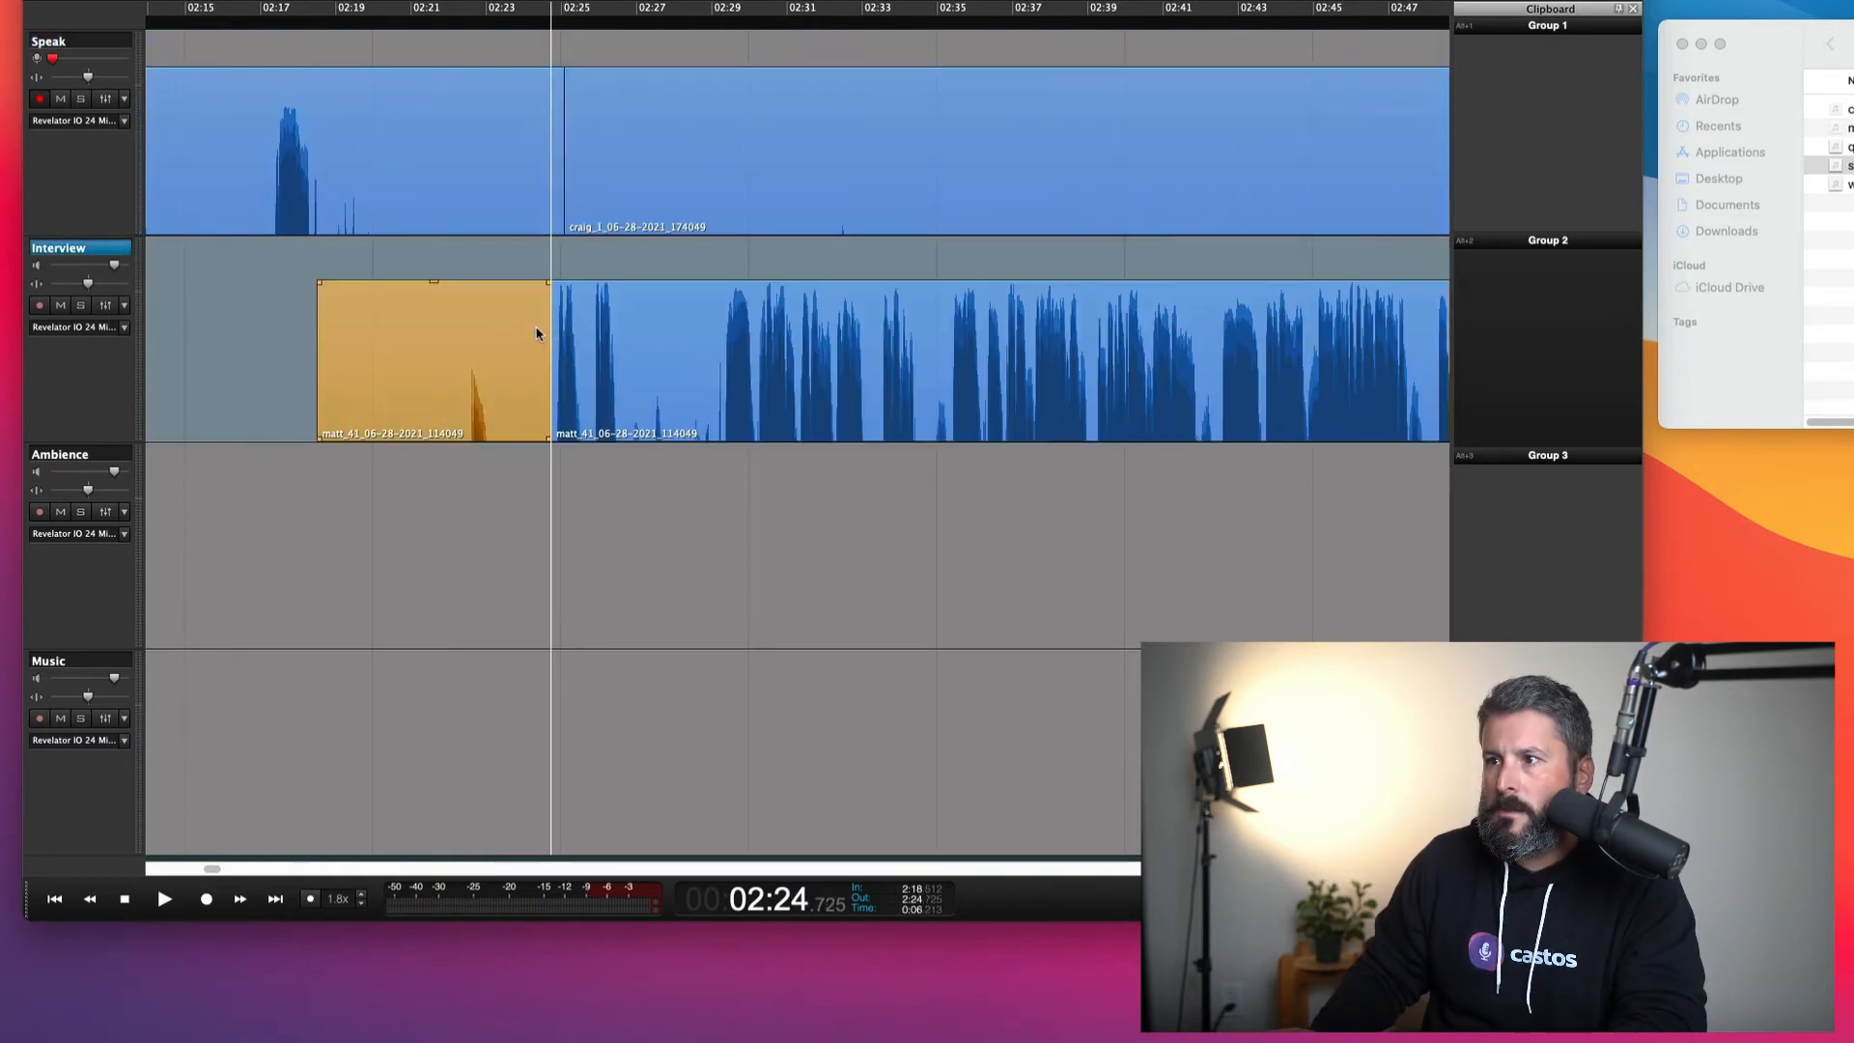
pyautogui.click(489, 102)
pyautogui.press('BackSpace')
pyautogui.click(517, 290)
pyautogui.press('BackSpace')
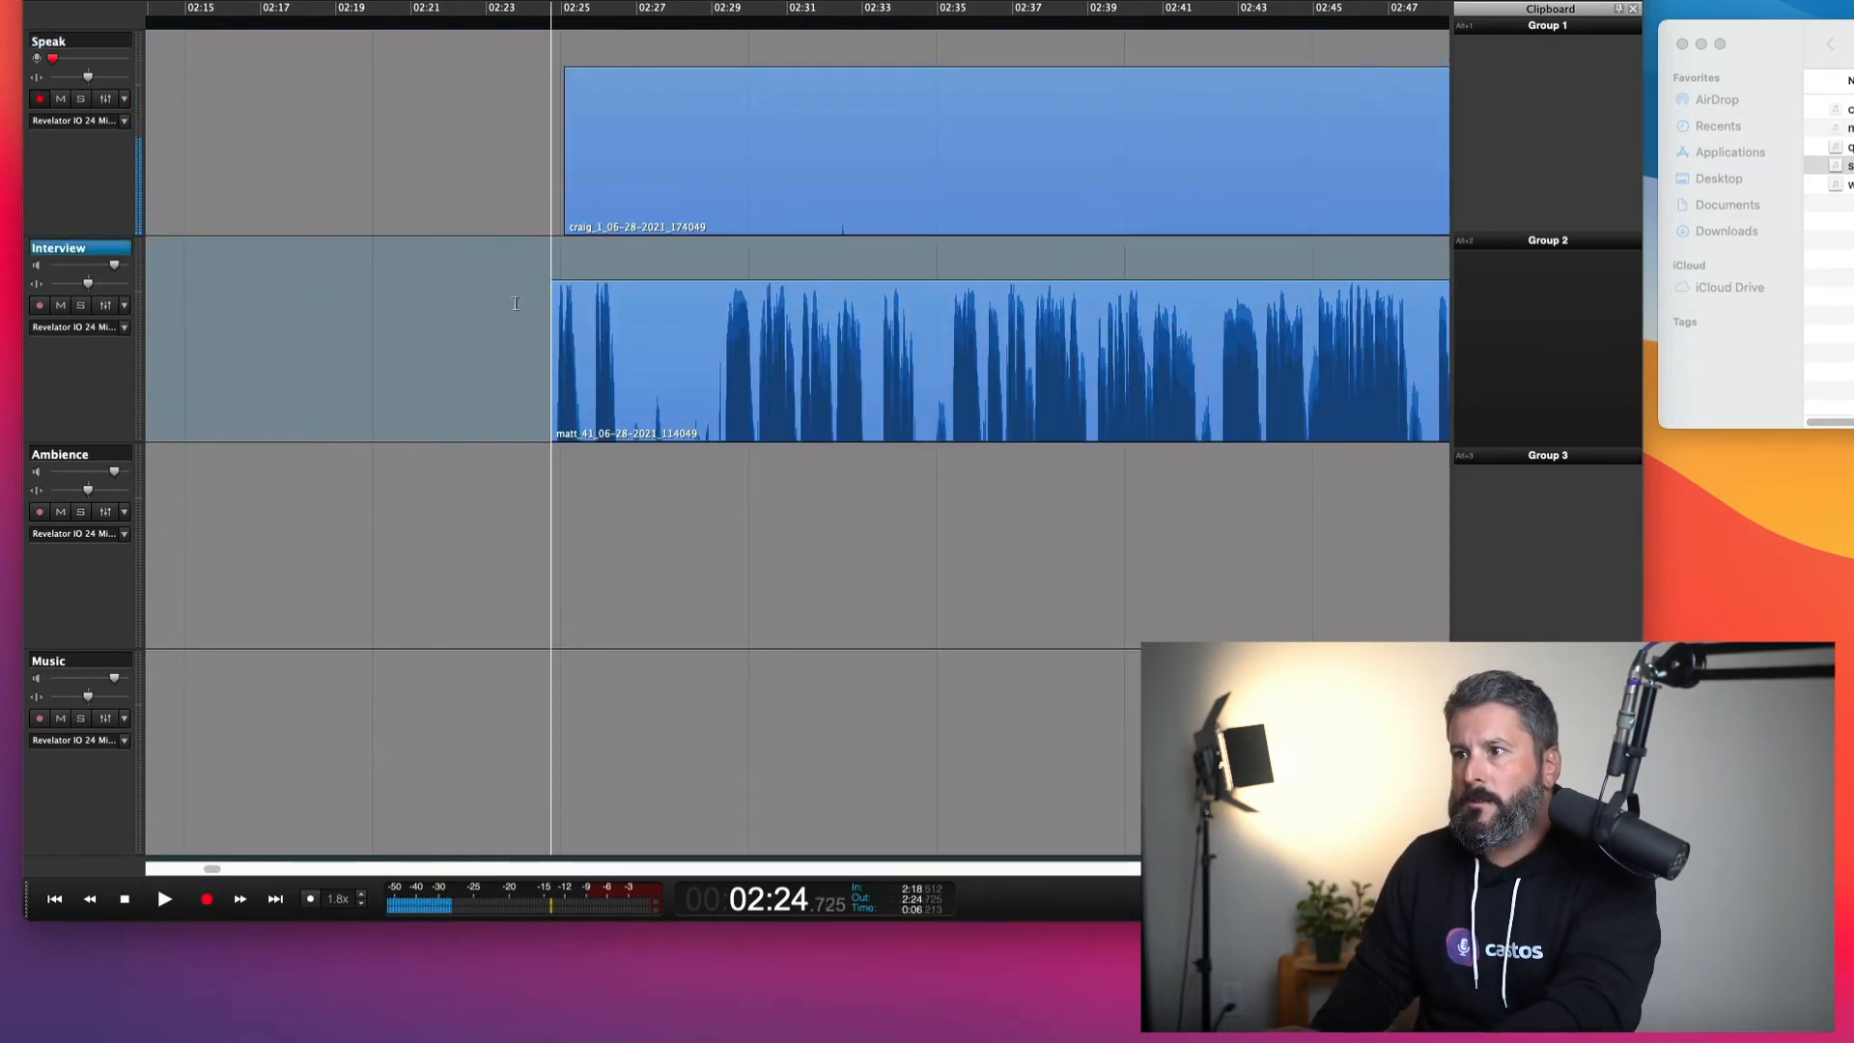
# Group the remaining conversation clips on the Speak and Interview tracks
pyautogui.click(604, 172)
pyautogui.keyDown('shift'); pyautogui.click(659, 369); pyautogui.keyUp('shift')
pyautogui.rightClick(663, 314)
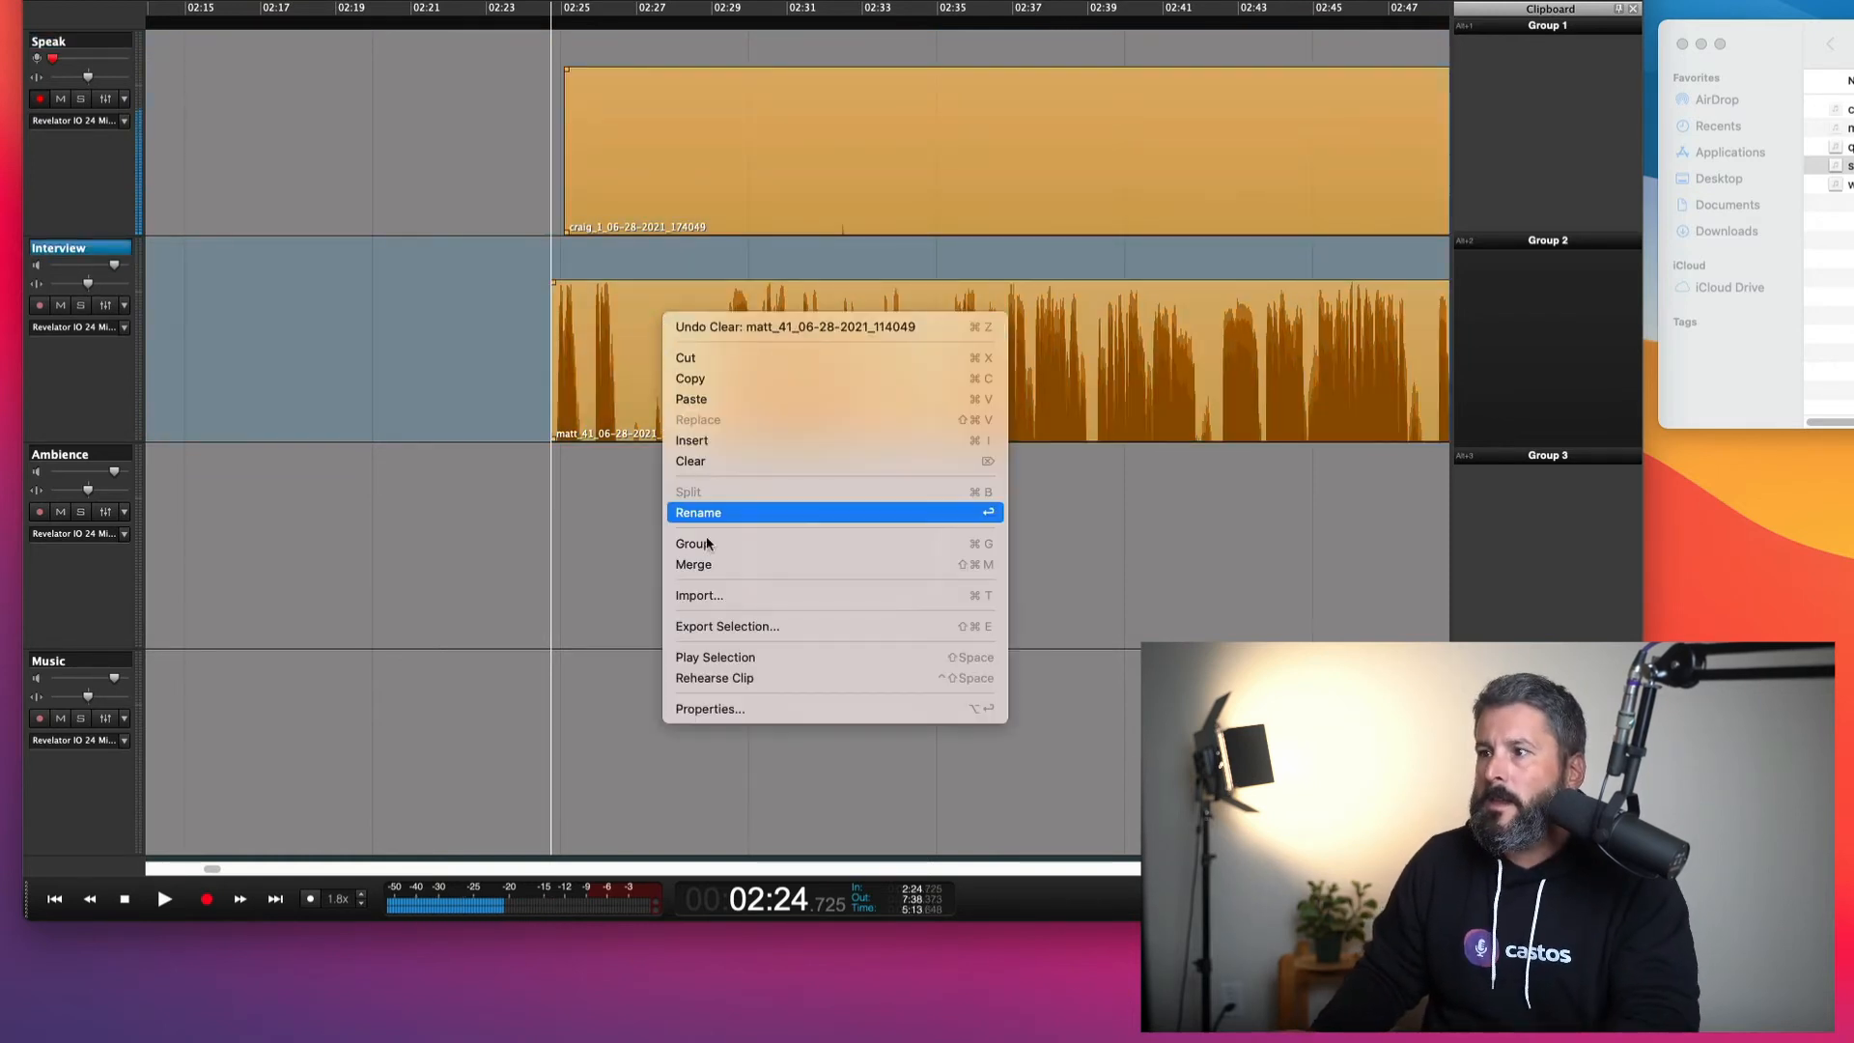
pyautogui.click(693, 543)
# Move the grouped conversation clips earlier so they start at about 1:01, right after the voice introduction
pyautogui.press('Down')
pyautogui.press('Down')
pyautogui.moveTo(523, 331); pyautogui.dragTo(370, 364)
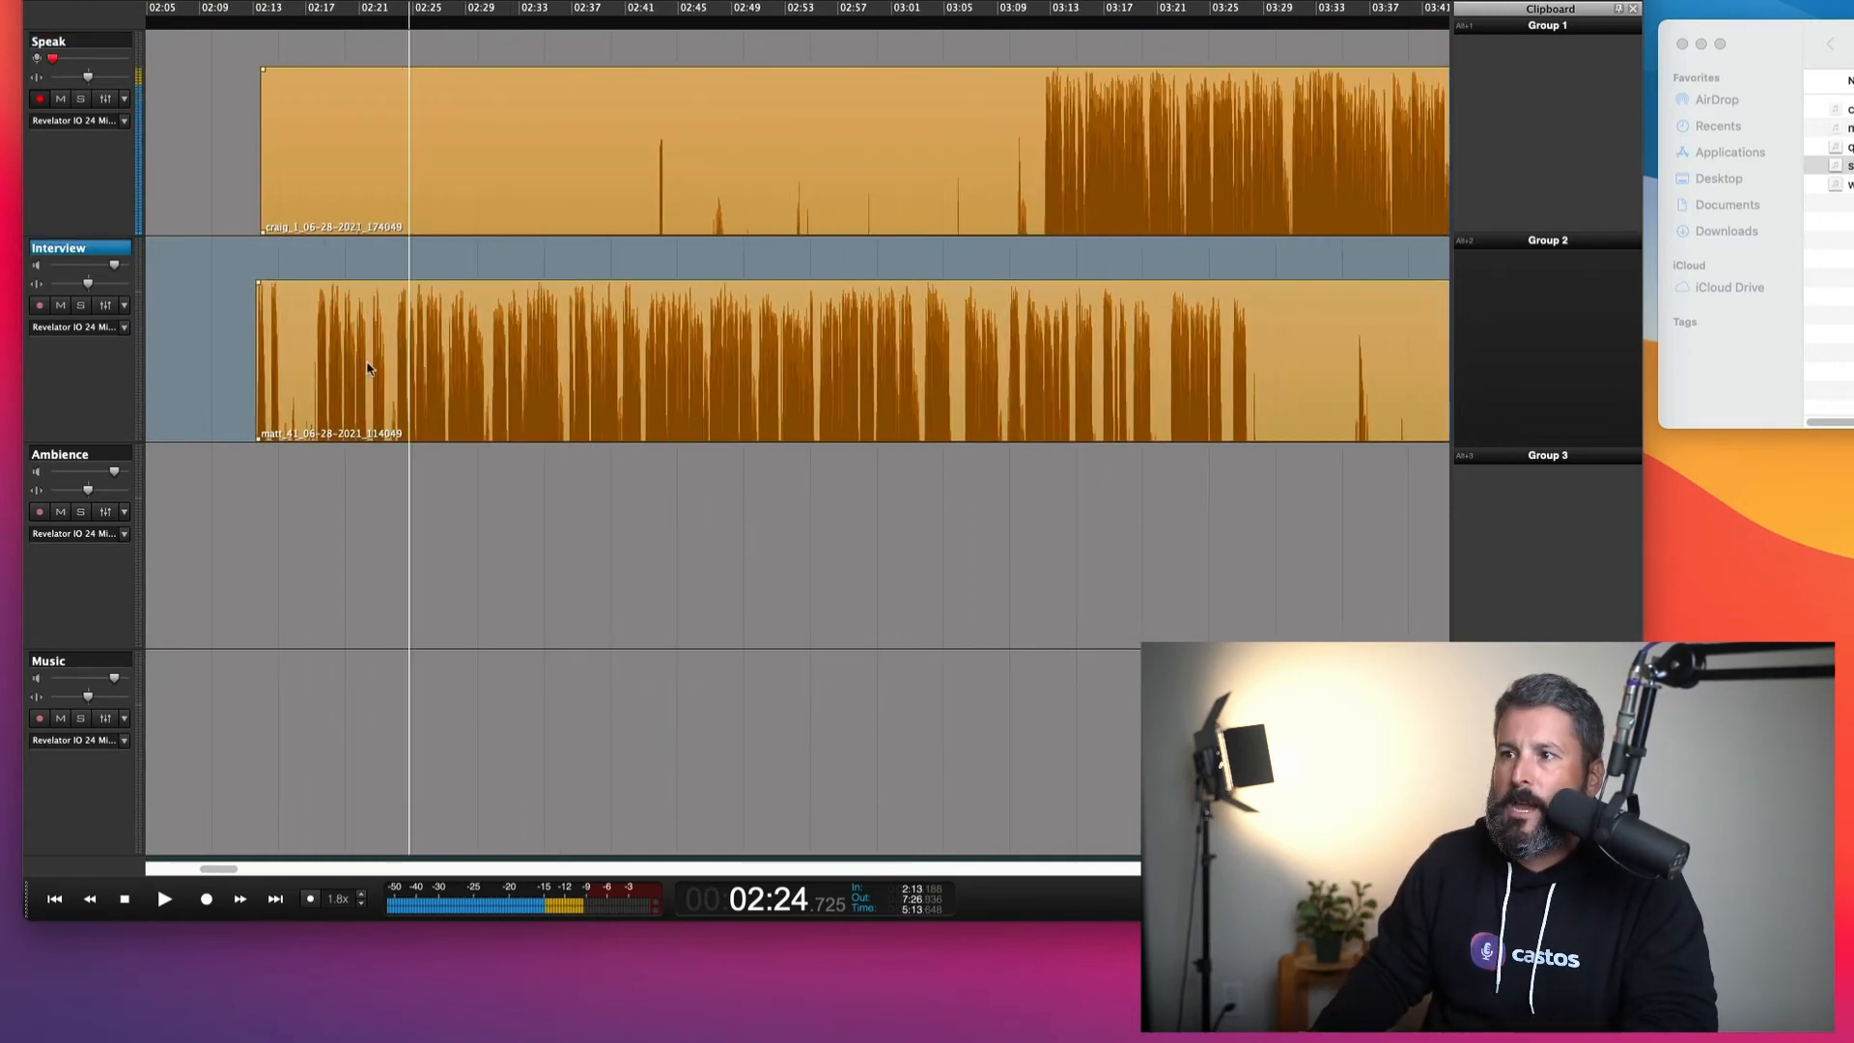
pyautogui.press('Down')
pyautogui.press('Down')
pyautogui.hscroll(-10, 519, 518)
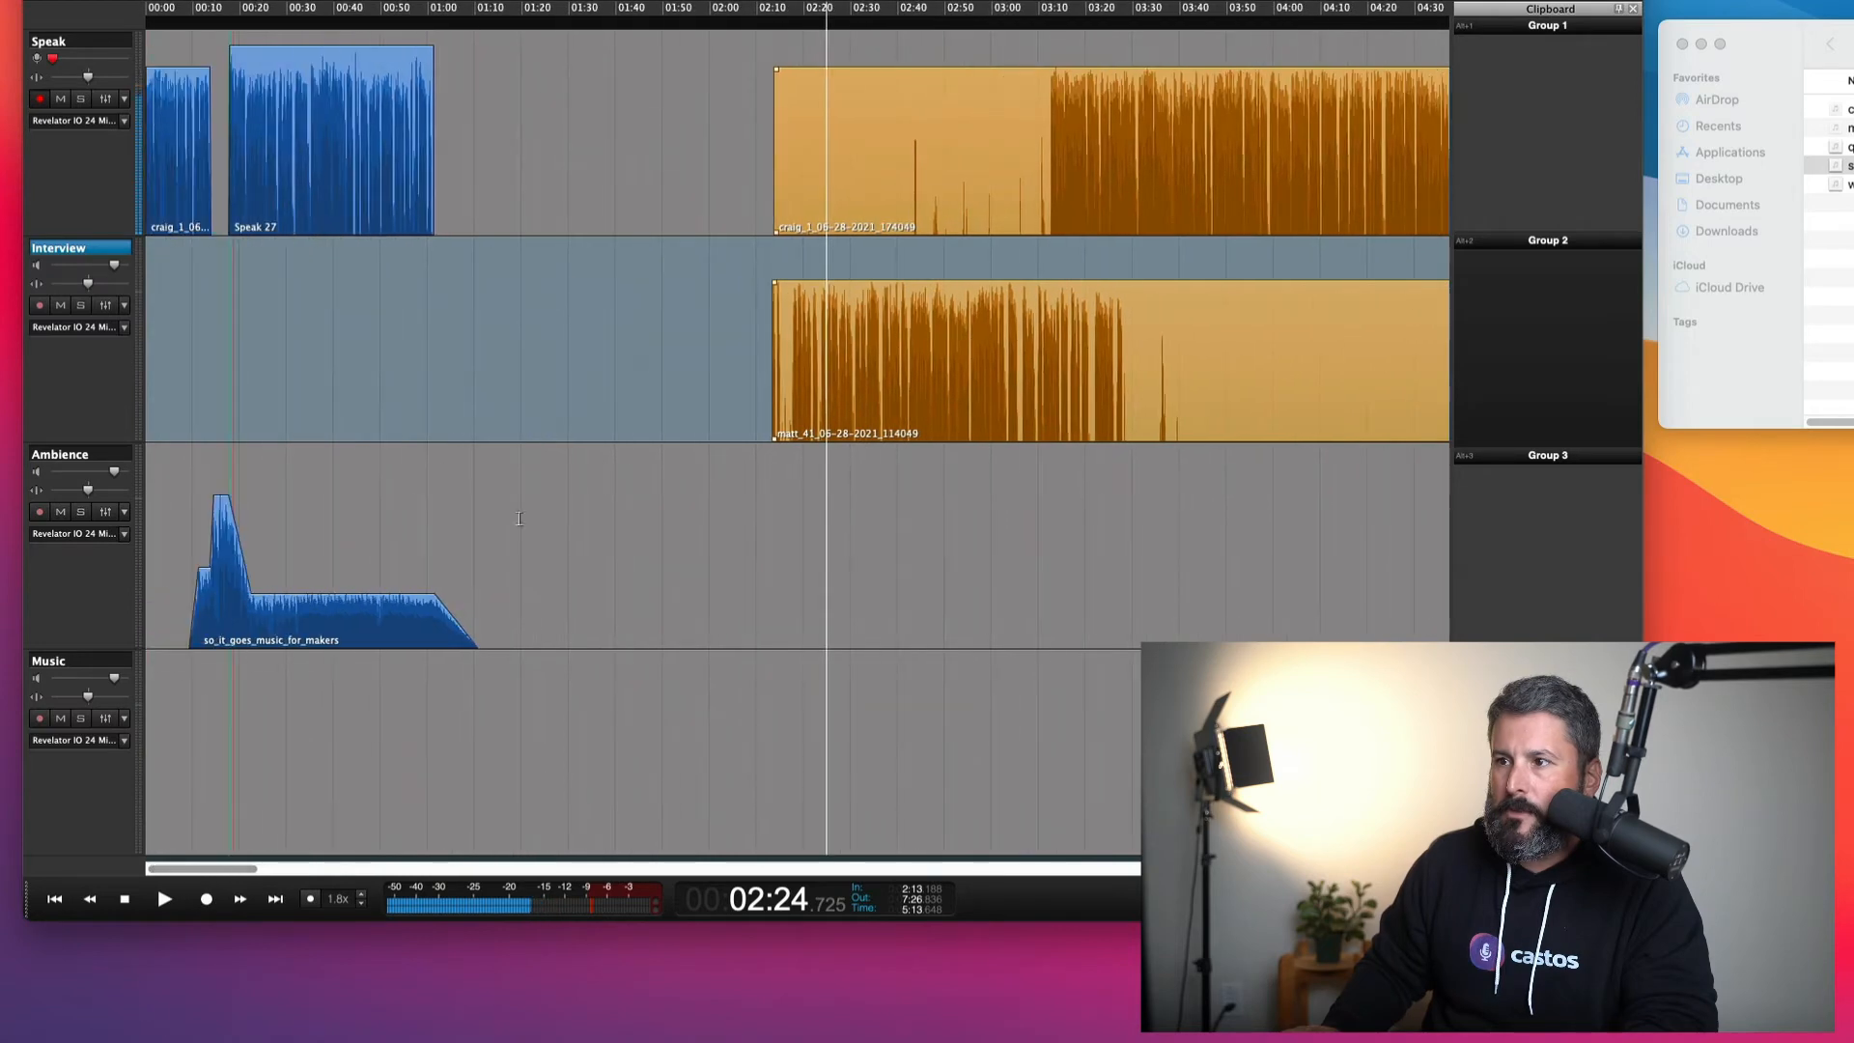
pyautogui.moveTo(804, 356); pyautogui.dragTo(465, 324)
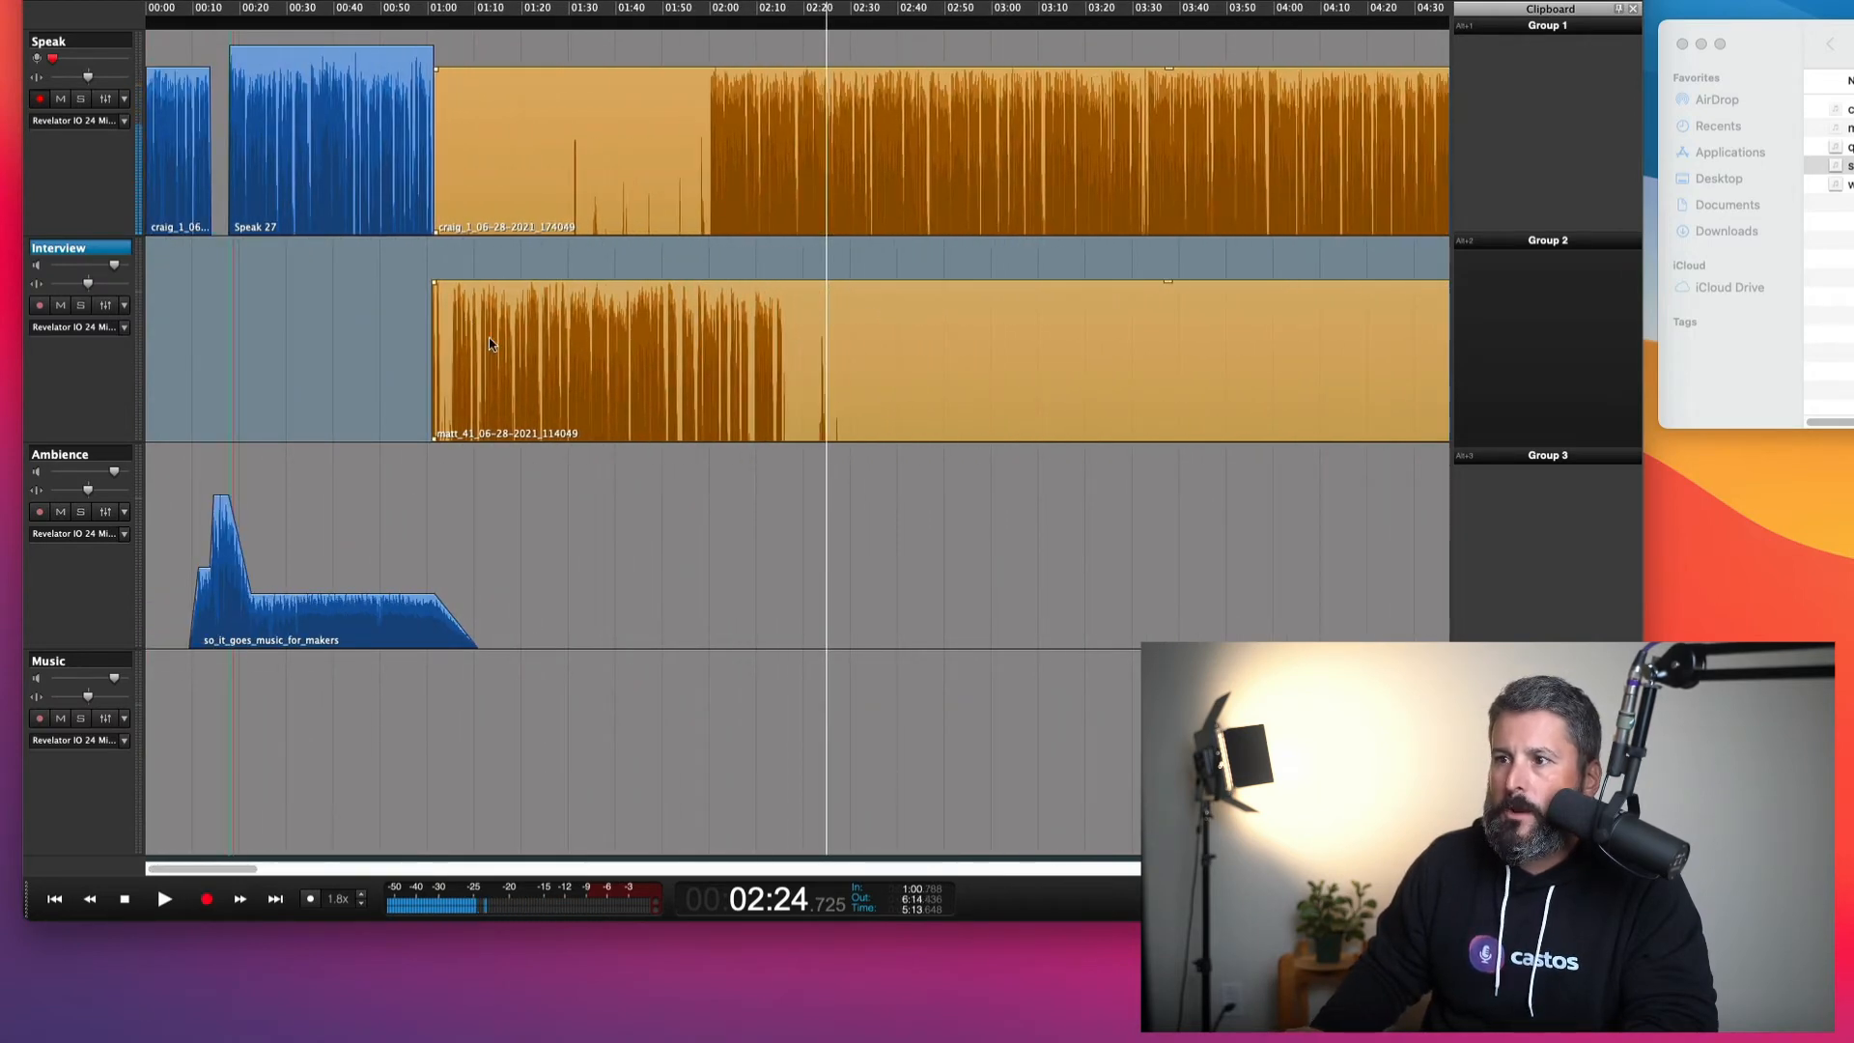
pyautogui.press('Up')
pyautogui.press('Up')
pyautogui.press('Up')
pyautogui.press('Down')
pyautogui.press('Down')
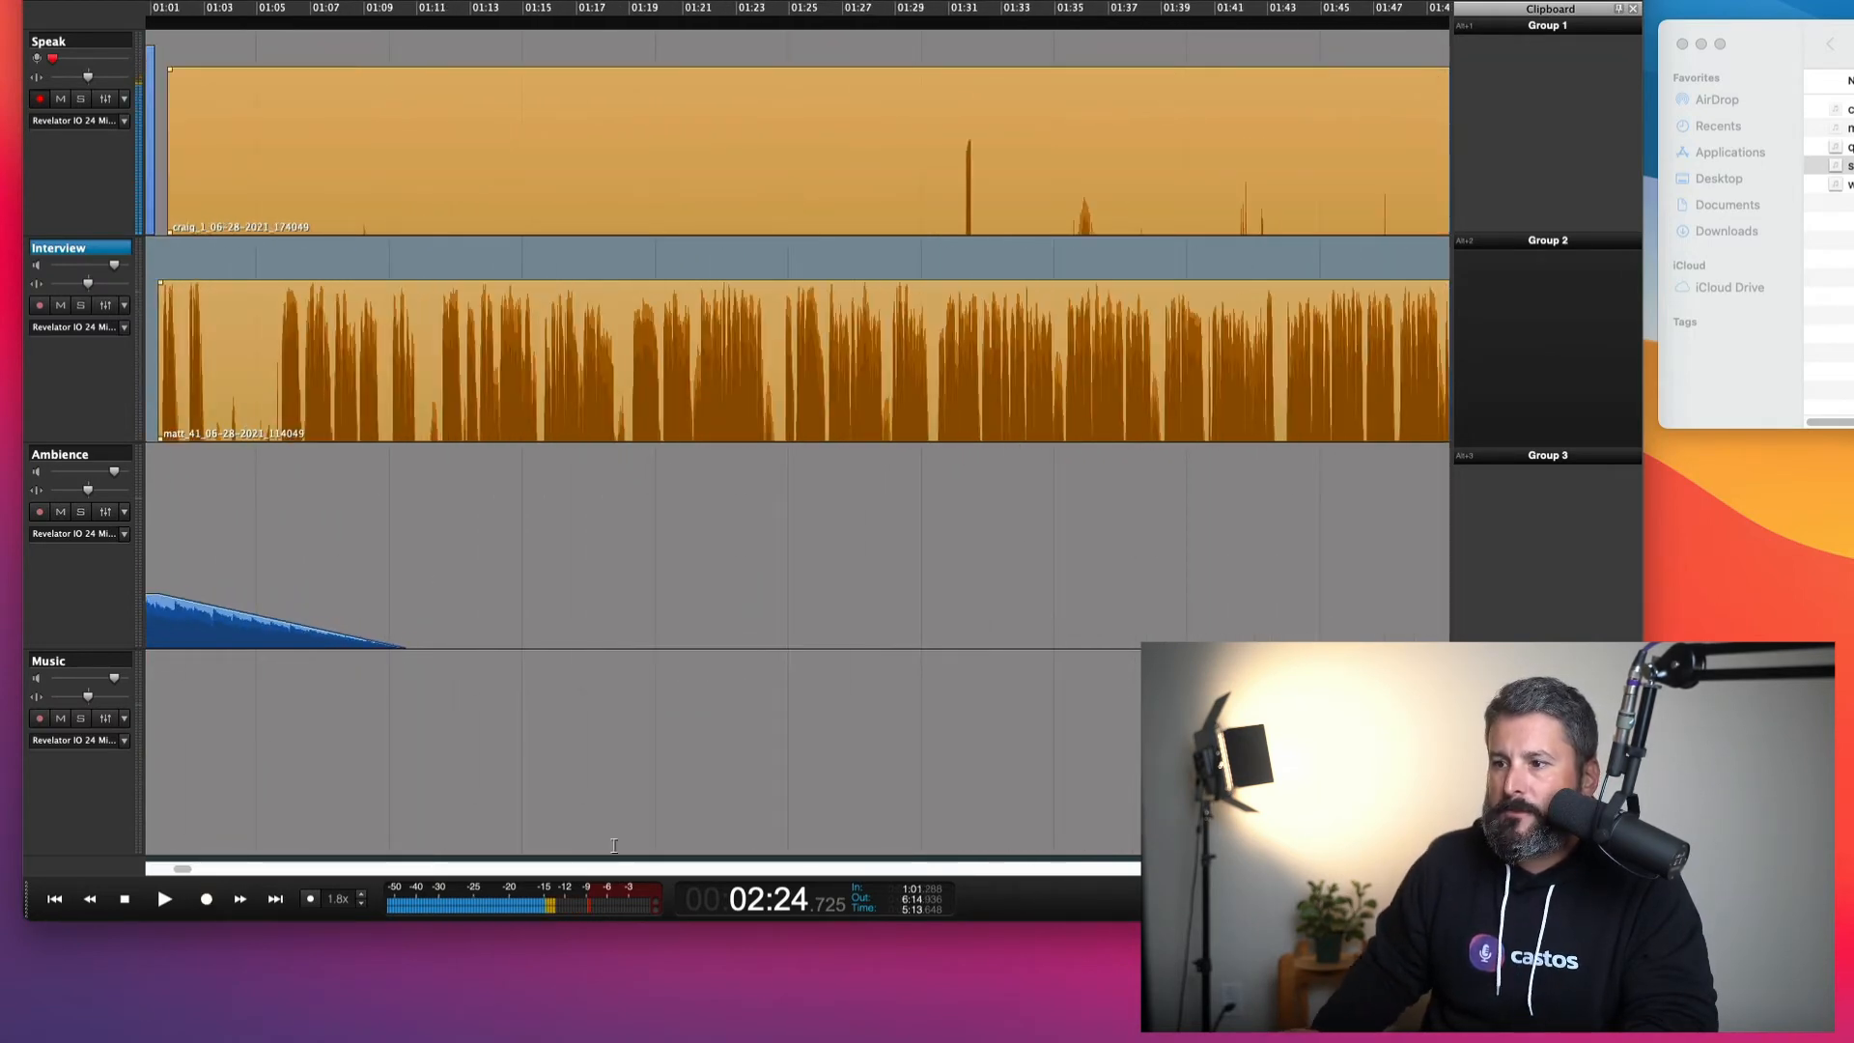
# Shift the grouped conversation clips about half a second later and play the transition out of the voice introduction
pyautogui.hscroll(-5, 174, 874)
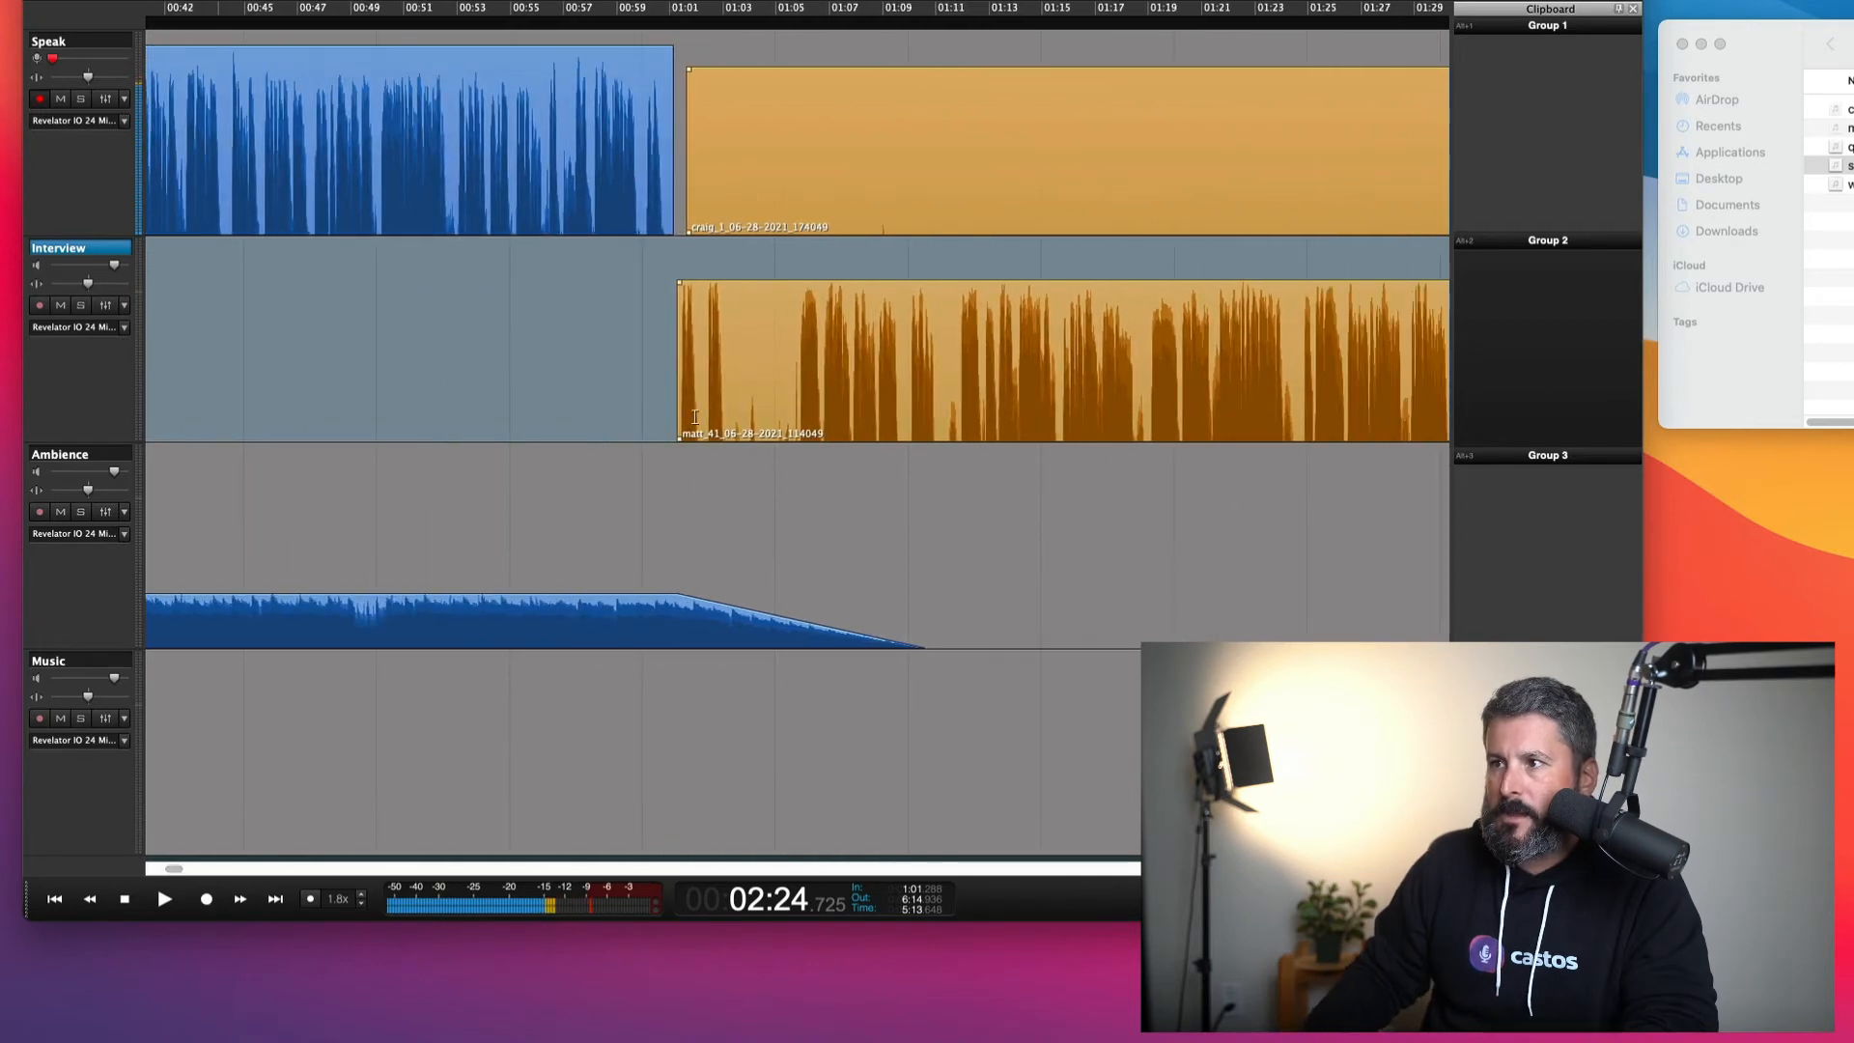
pyautogui.click(743, 400)
pyautogui.click(702, 317)
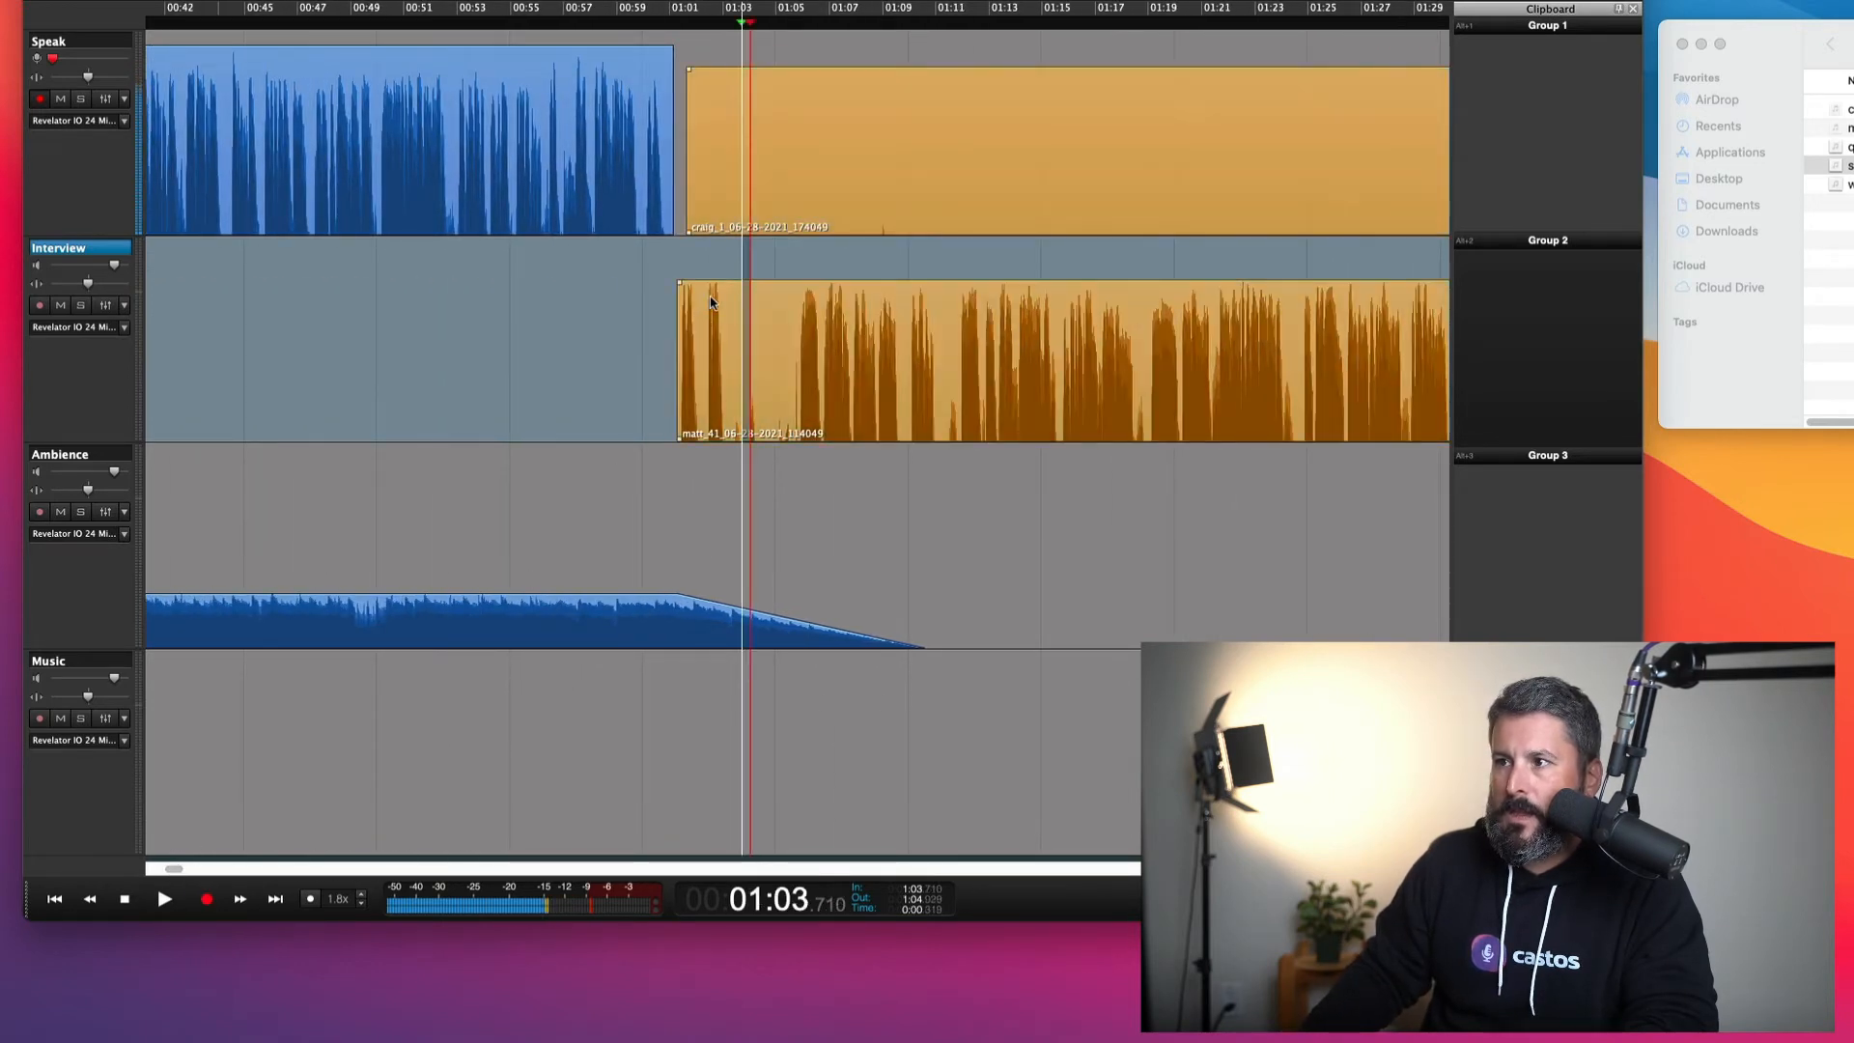
pyautogui.moveTo(710, 302); pyautogui.dragTo(724, 303)
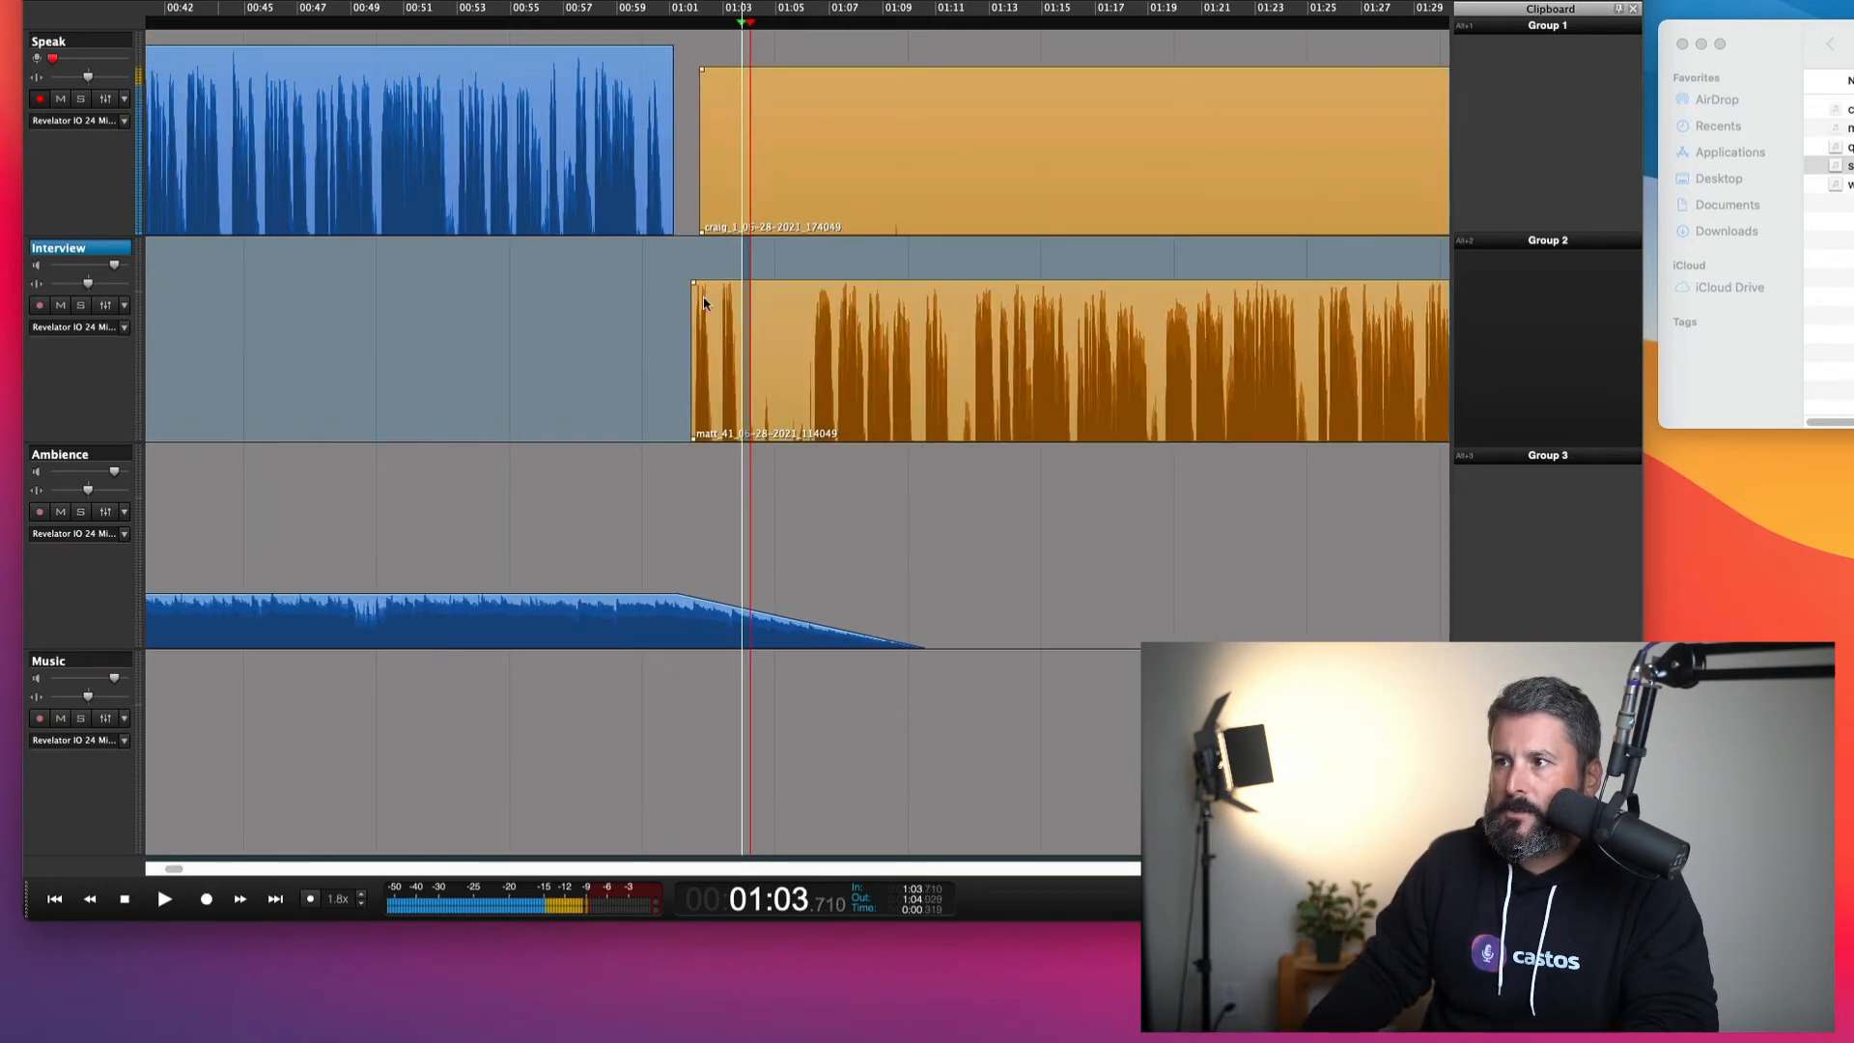
pyautogui.click(629, 9)
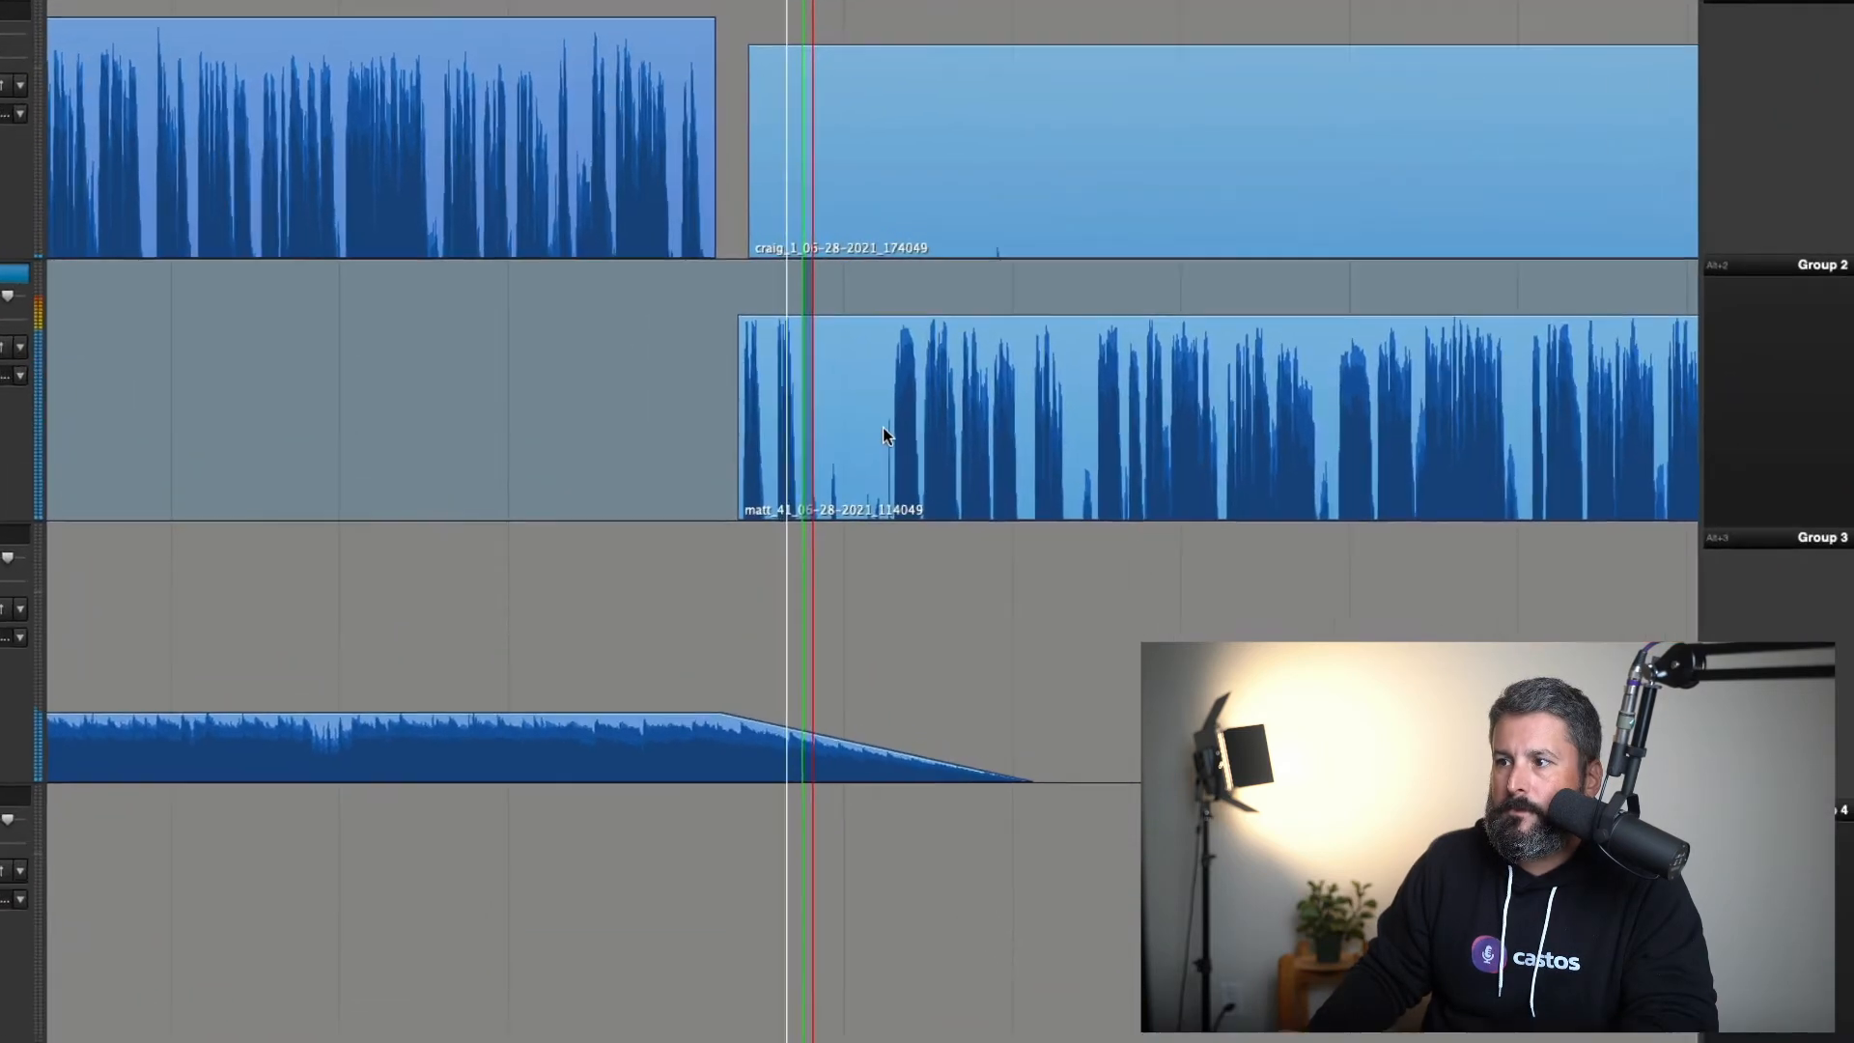
pyautogui.press('space')
# Examine the opening stretch of the conversation on both tracks and where it meets the voice introduction and music fade
pyautogui.press('Down')
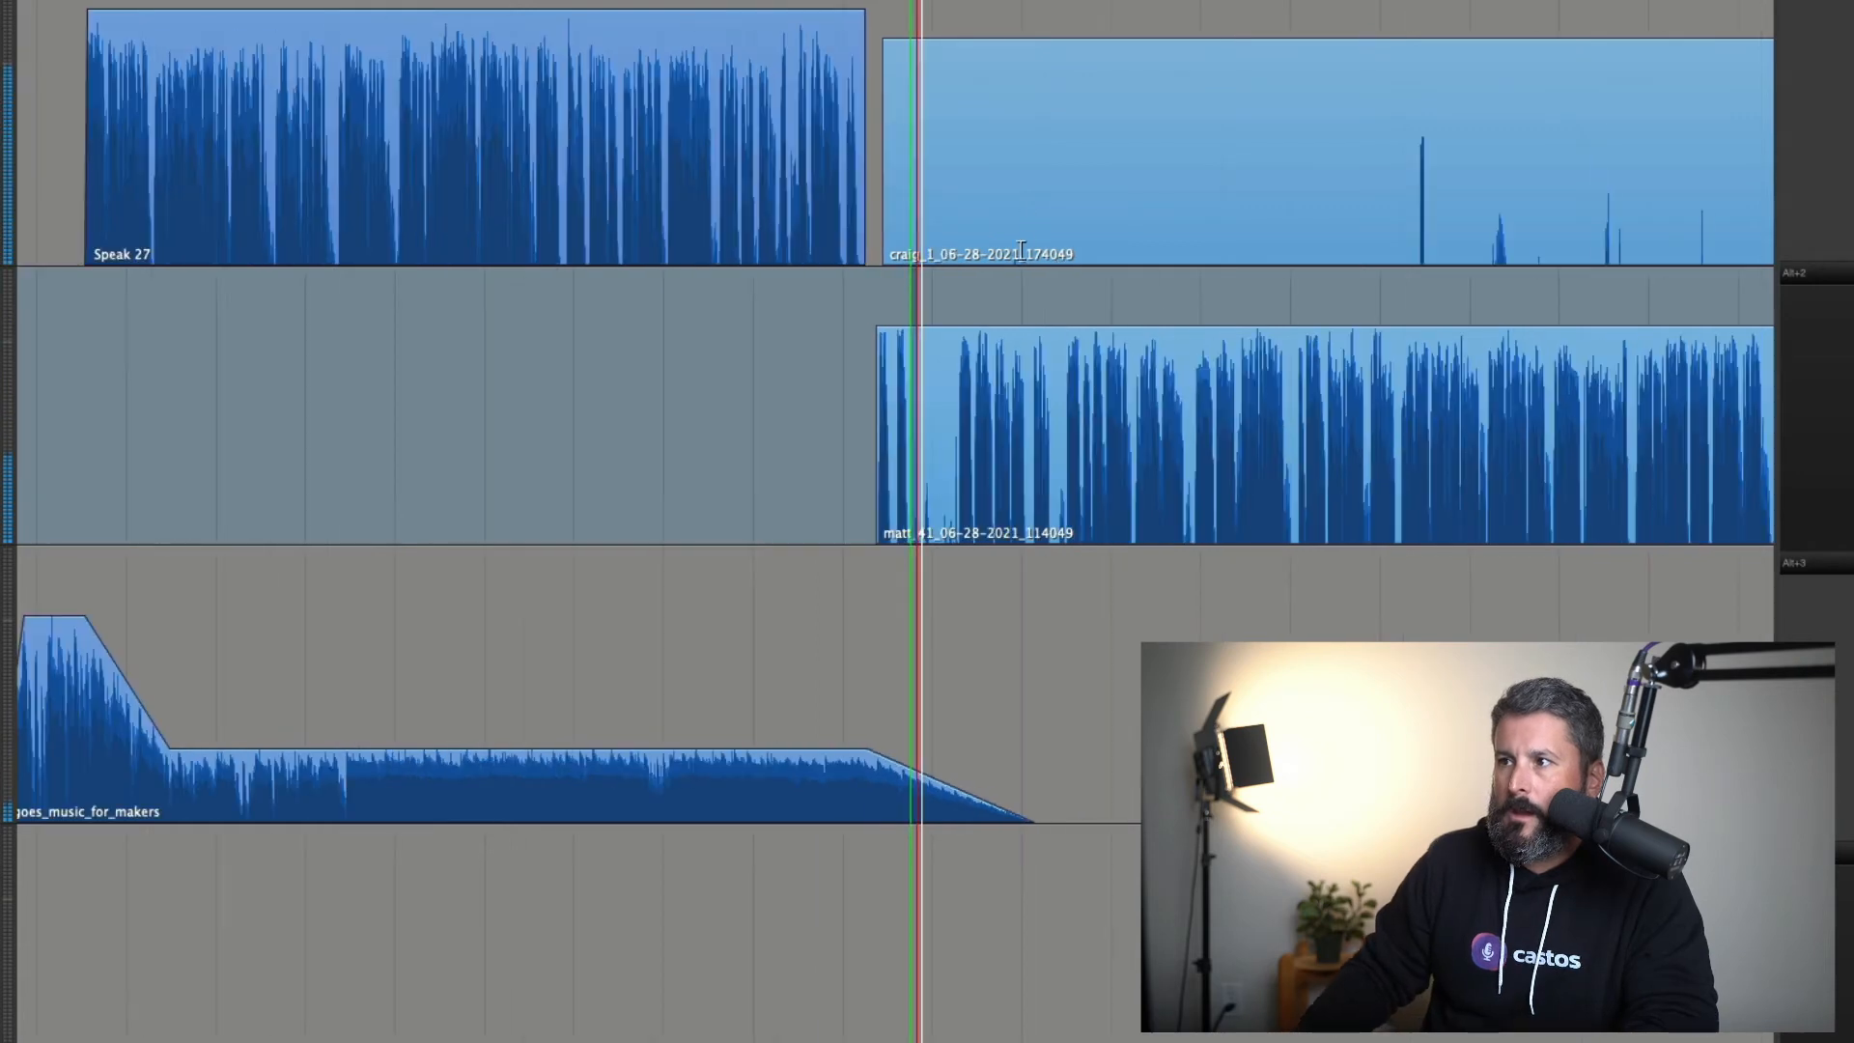
pyautogui.press('Down')
pyautogui.scroll(2, 739, 214)
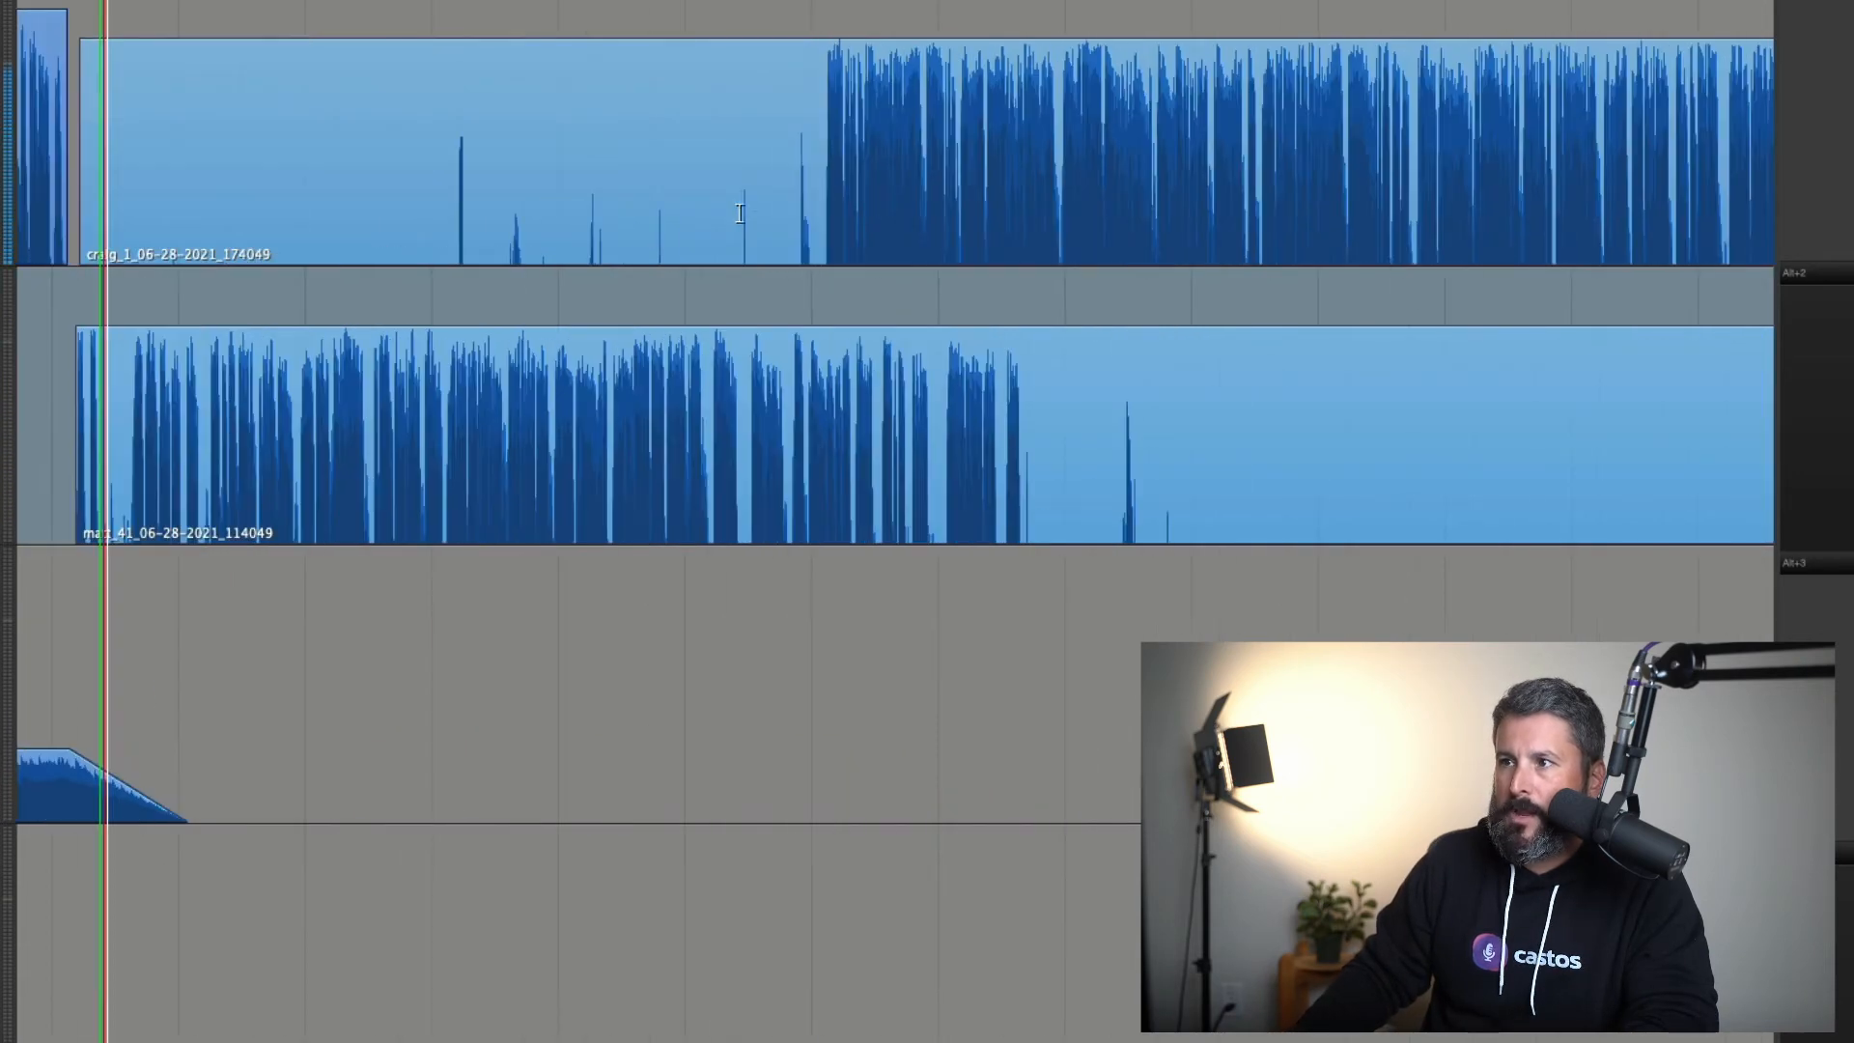
pyautogui.press('Down')
pyautogui.press('Up')
pyautogui.press('Up')
pyautogui.press('Up')
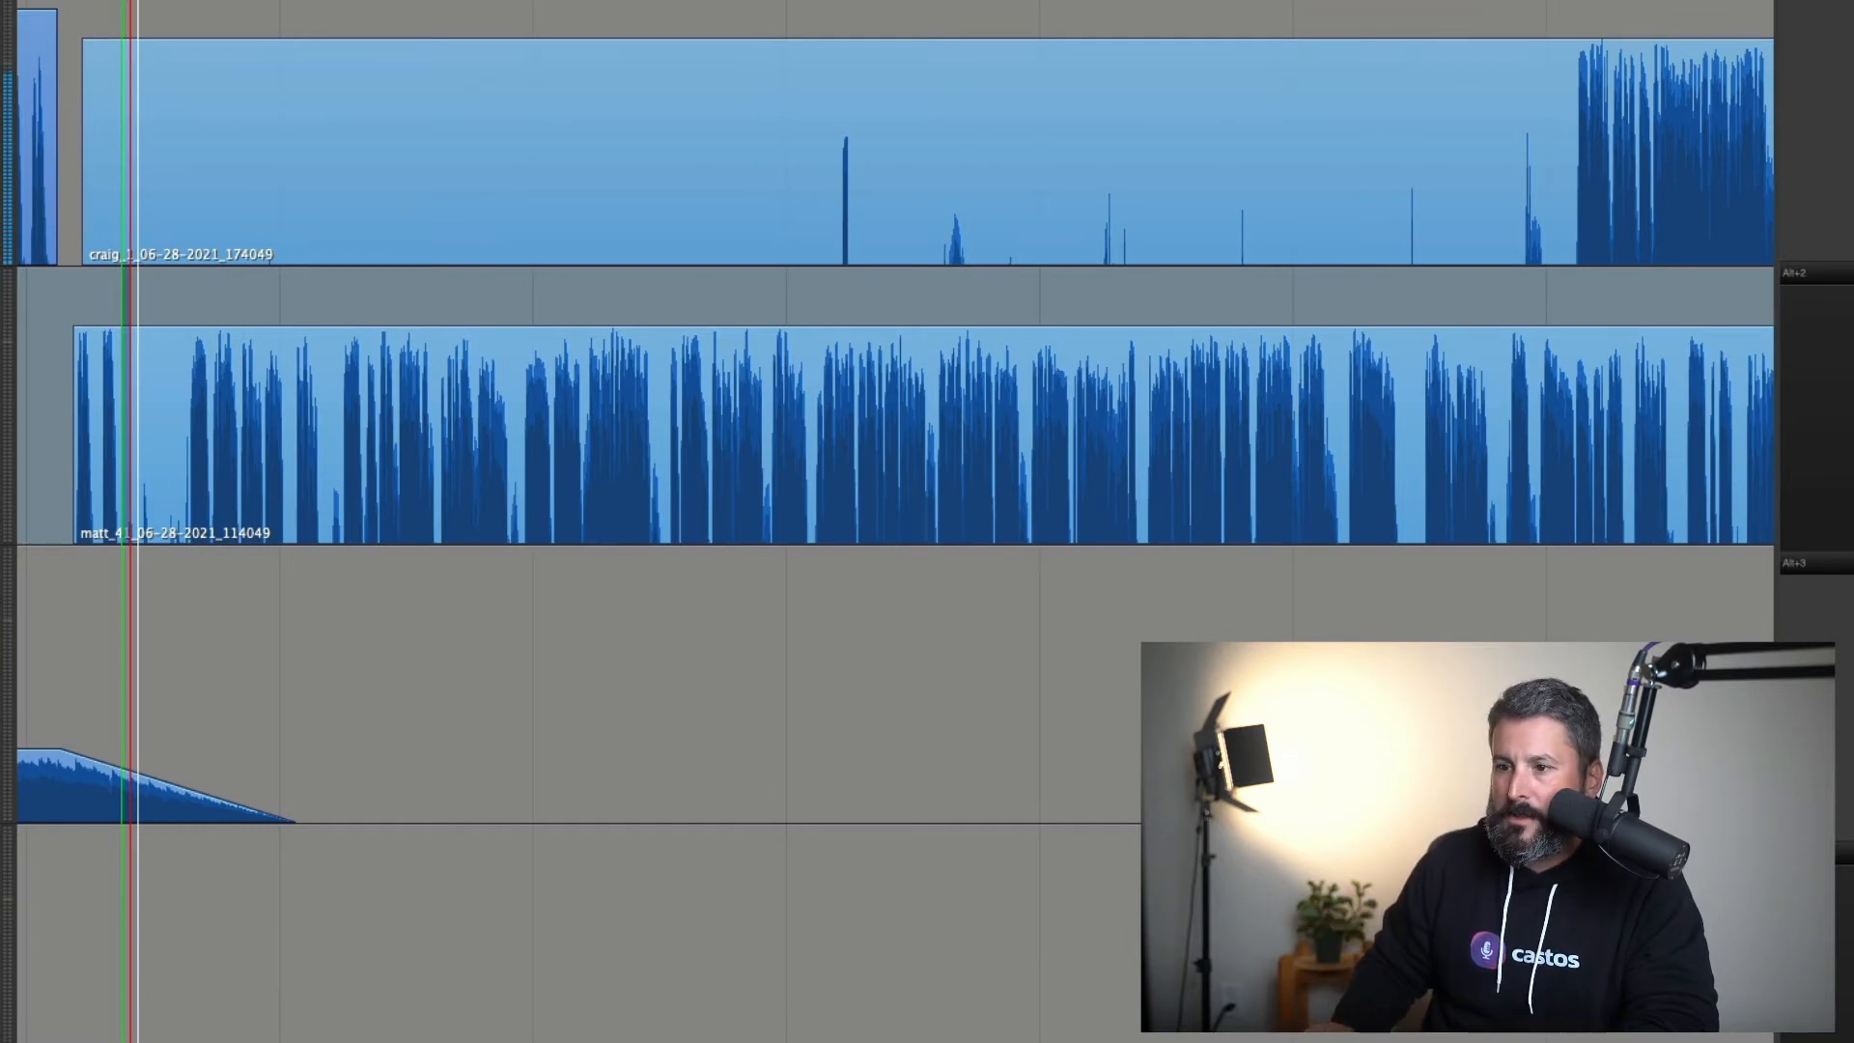
pyautogui.hscroll(-5, 895, 521)
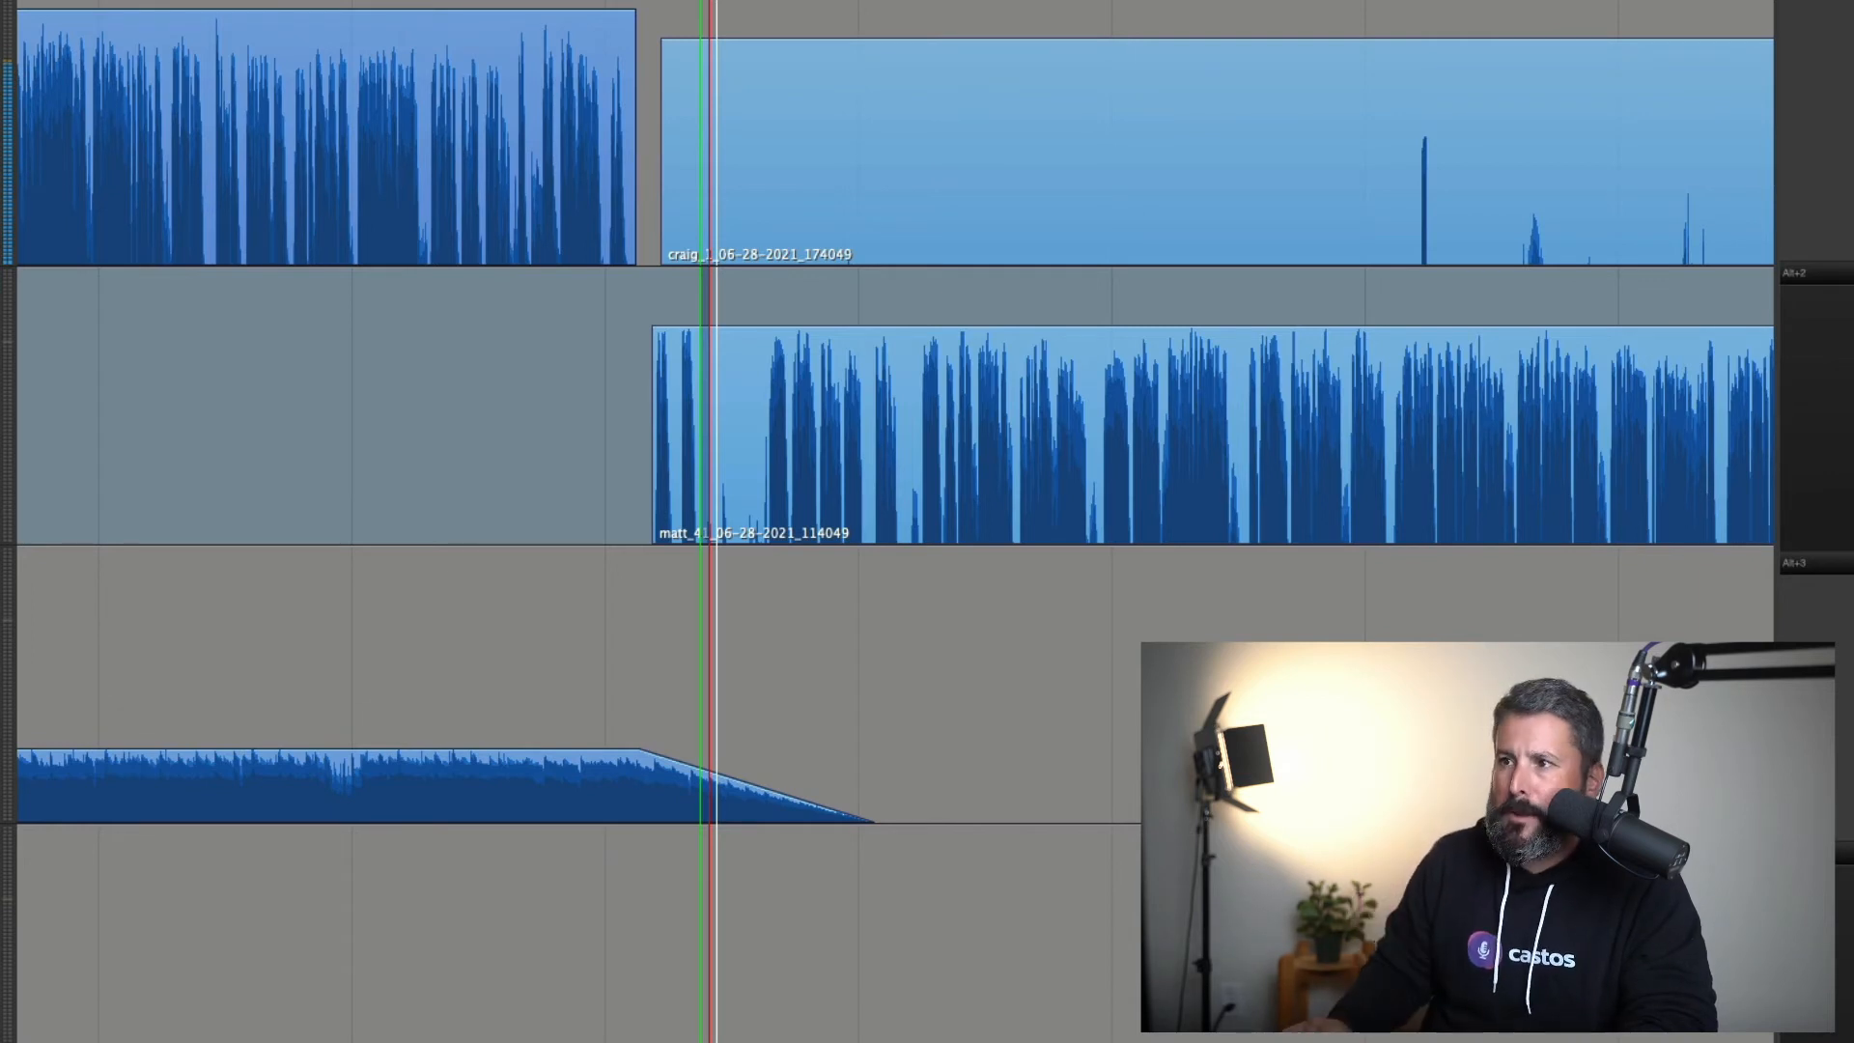
# Shift the grouped conversation about one second later and place the woosh sound on the Interview track in the gap before it
pyautogui.click(912, 346)
pyautogui.moveTo(861, 347); pyautogui.dragTo(875, 350)
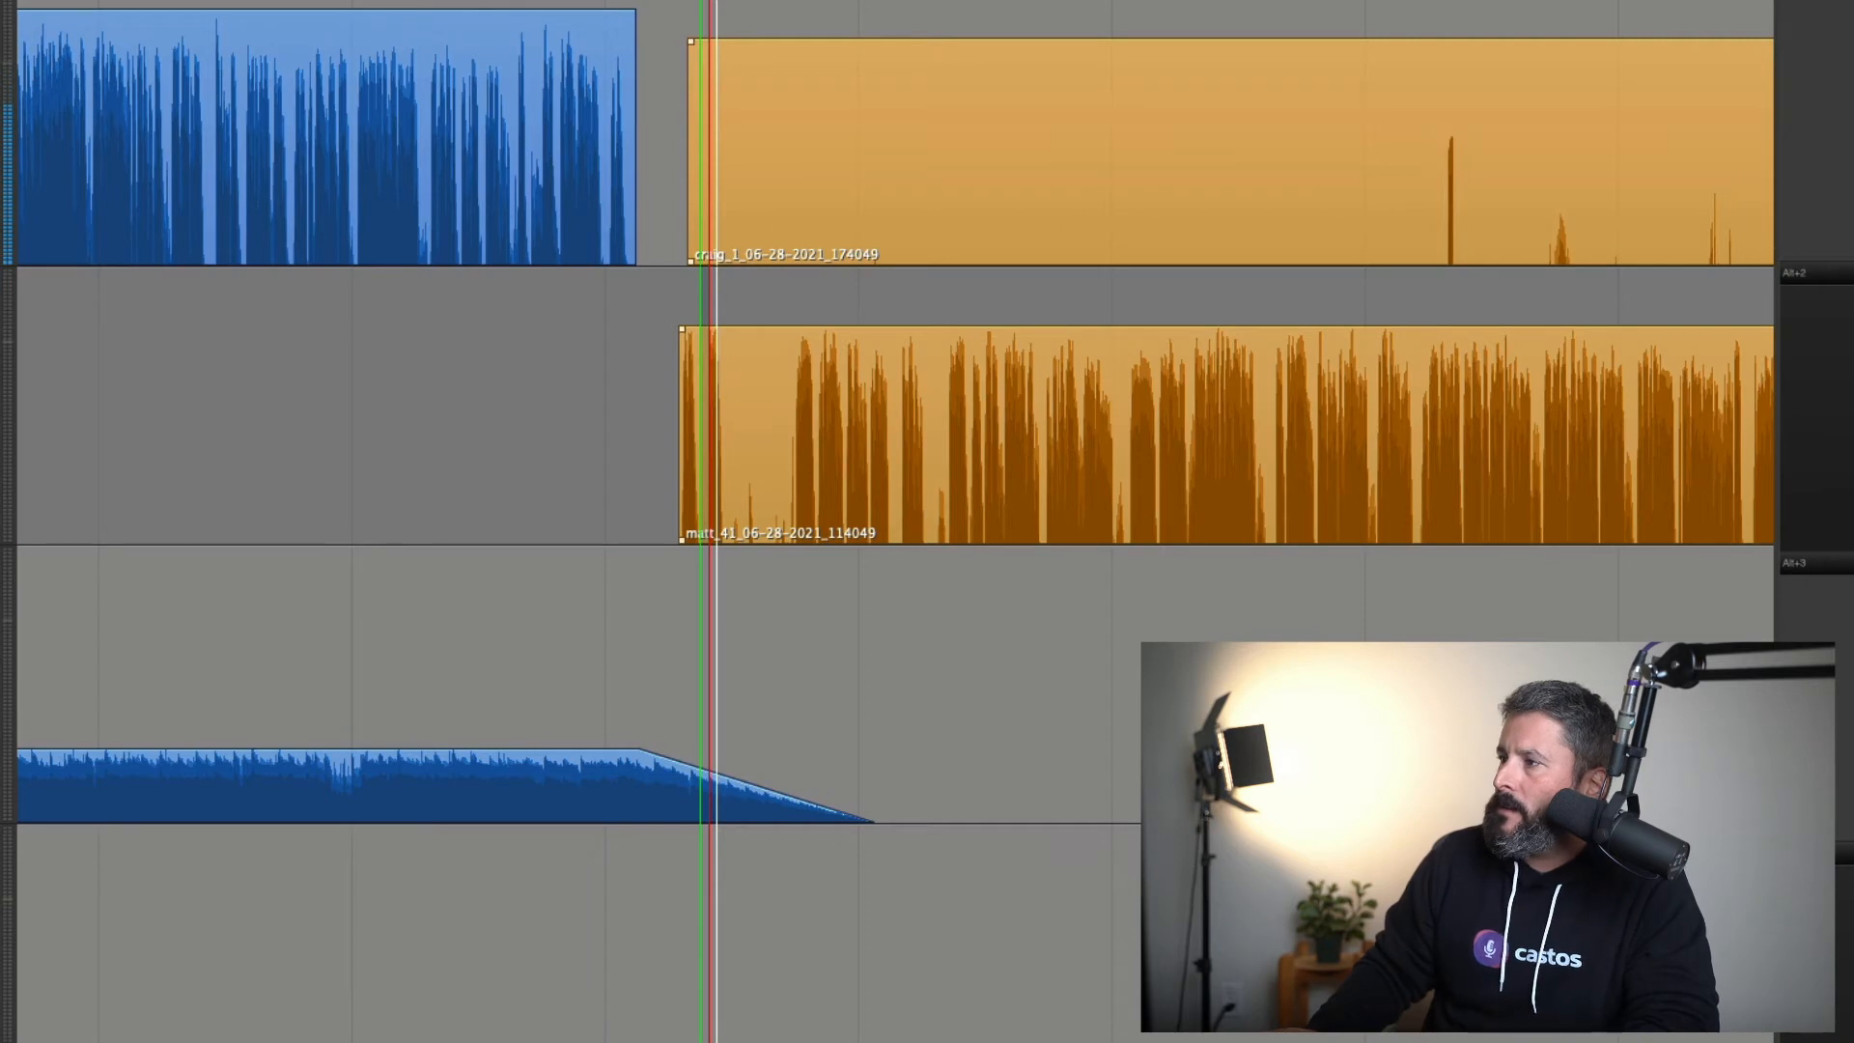
pyautogui.moveTo(792, 815); pyautogui.dragTo(612, 415)
pyautogui.scroll(5, 612, 415)
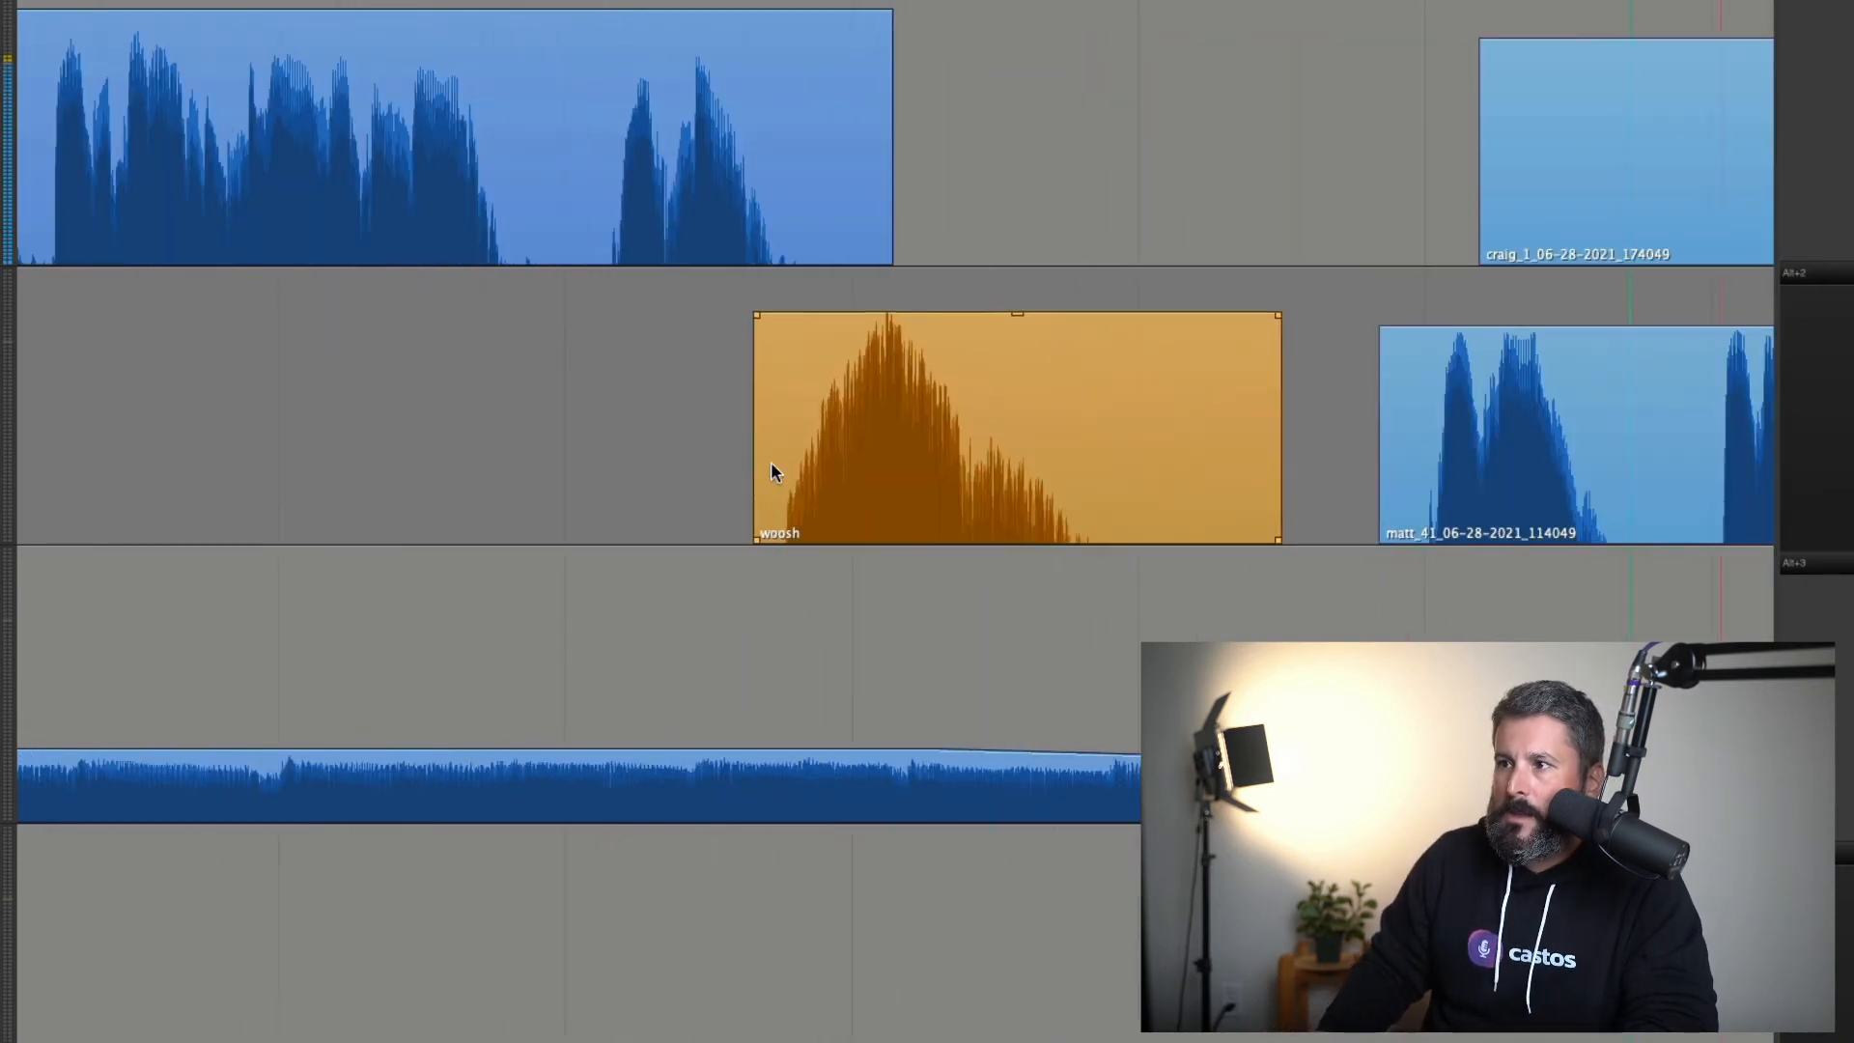
pyautogui.moveTo(832, 463); pyautogui.dragTo(895, 465)
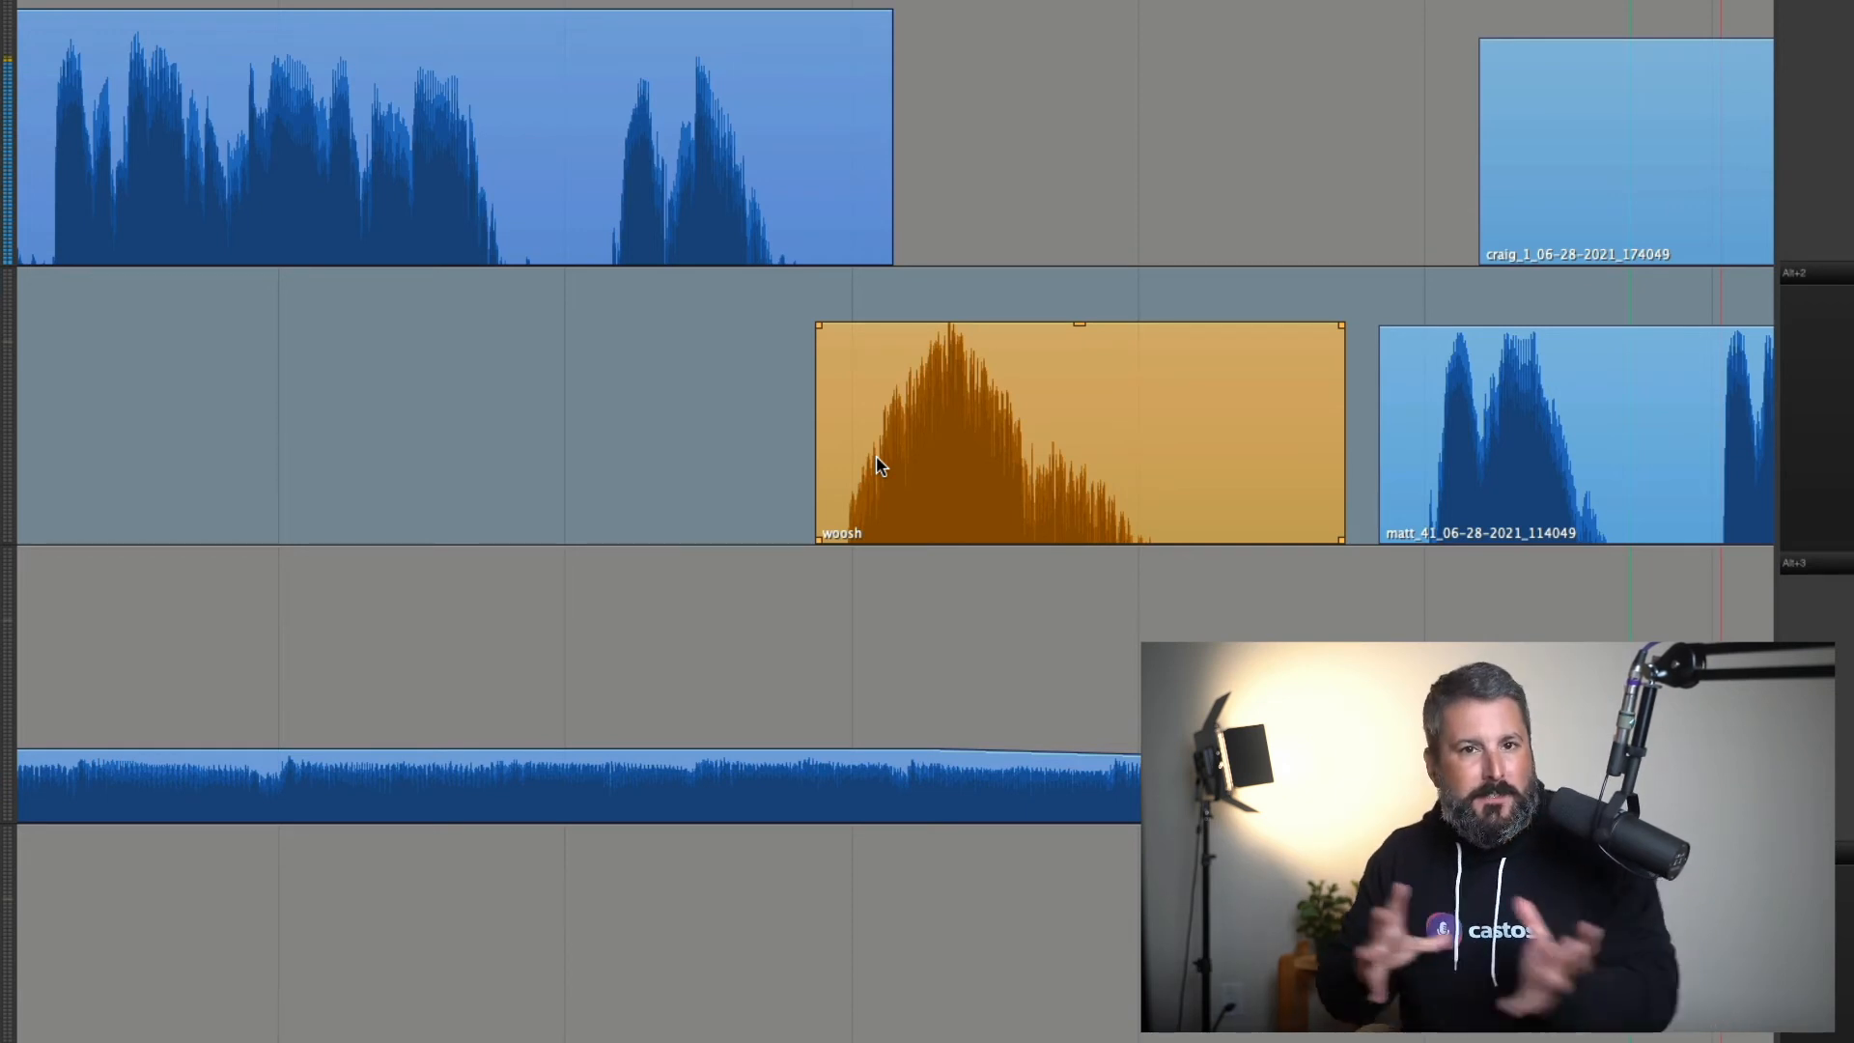
# Shift the woosh clip slightly earlier so it overlaps more of the voice introduction's end and play the transition
pyautogui.moveTo(934, 418); pyautogui.dragTo(915, 415)
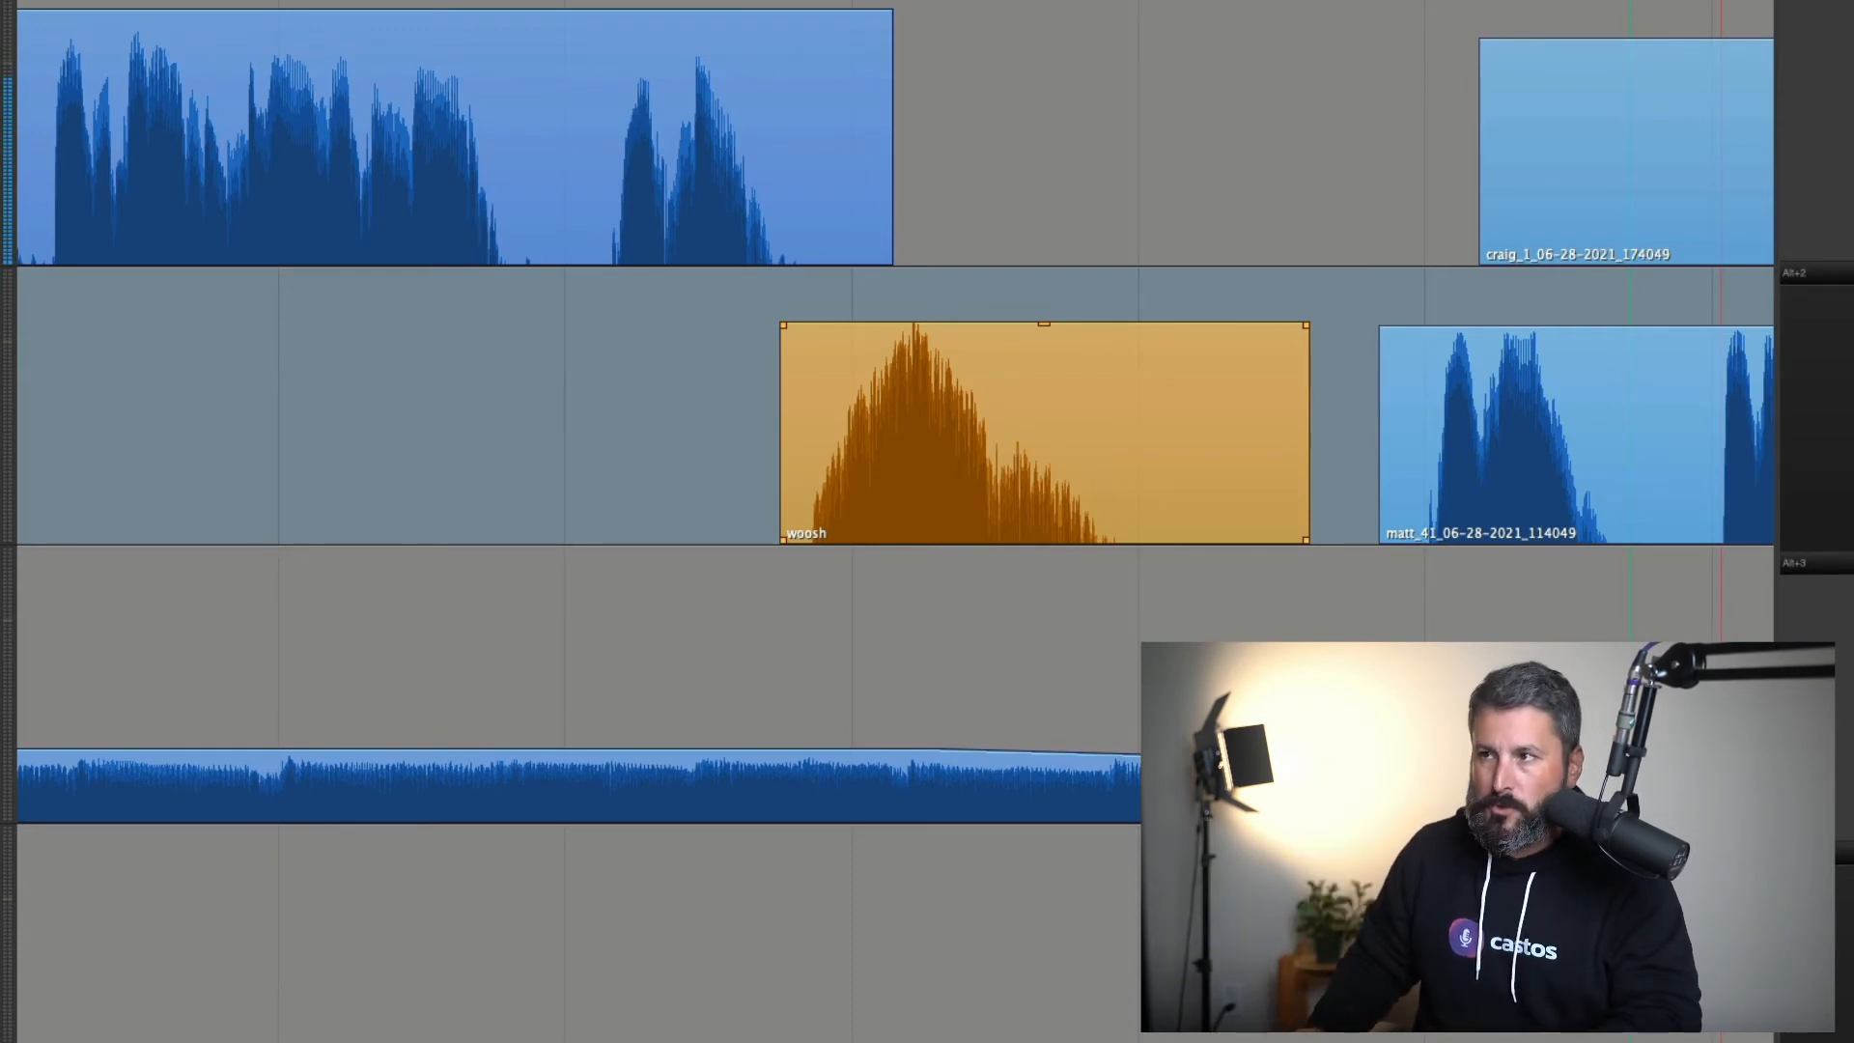
pyautogui.click(641, 415)
pyautogui.press('space')
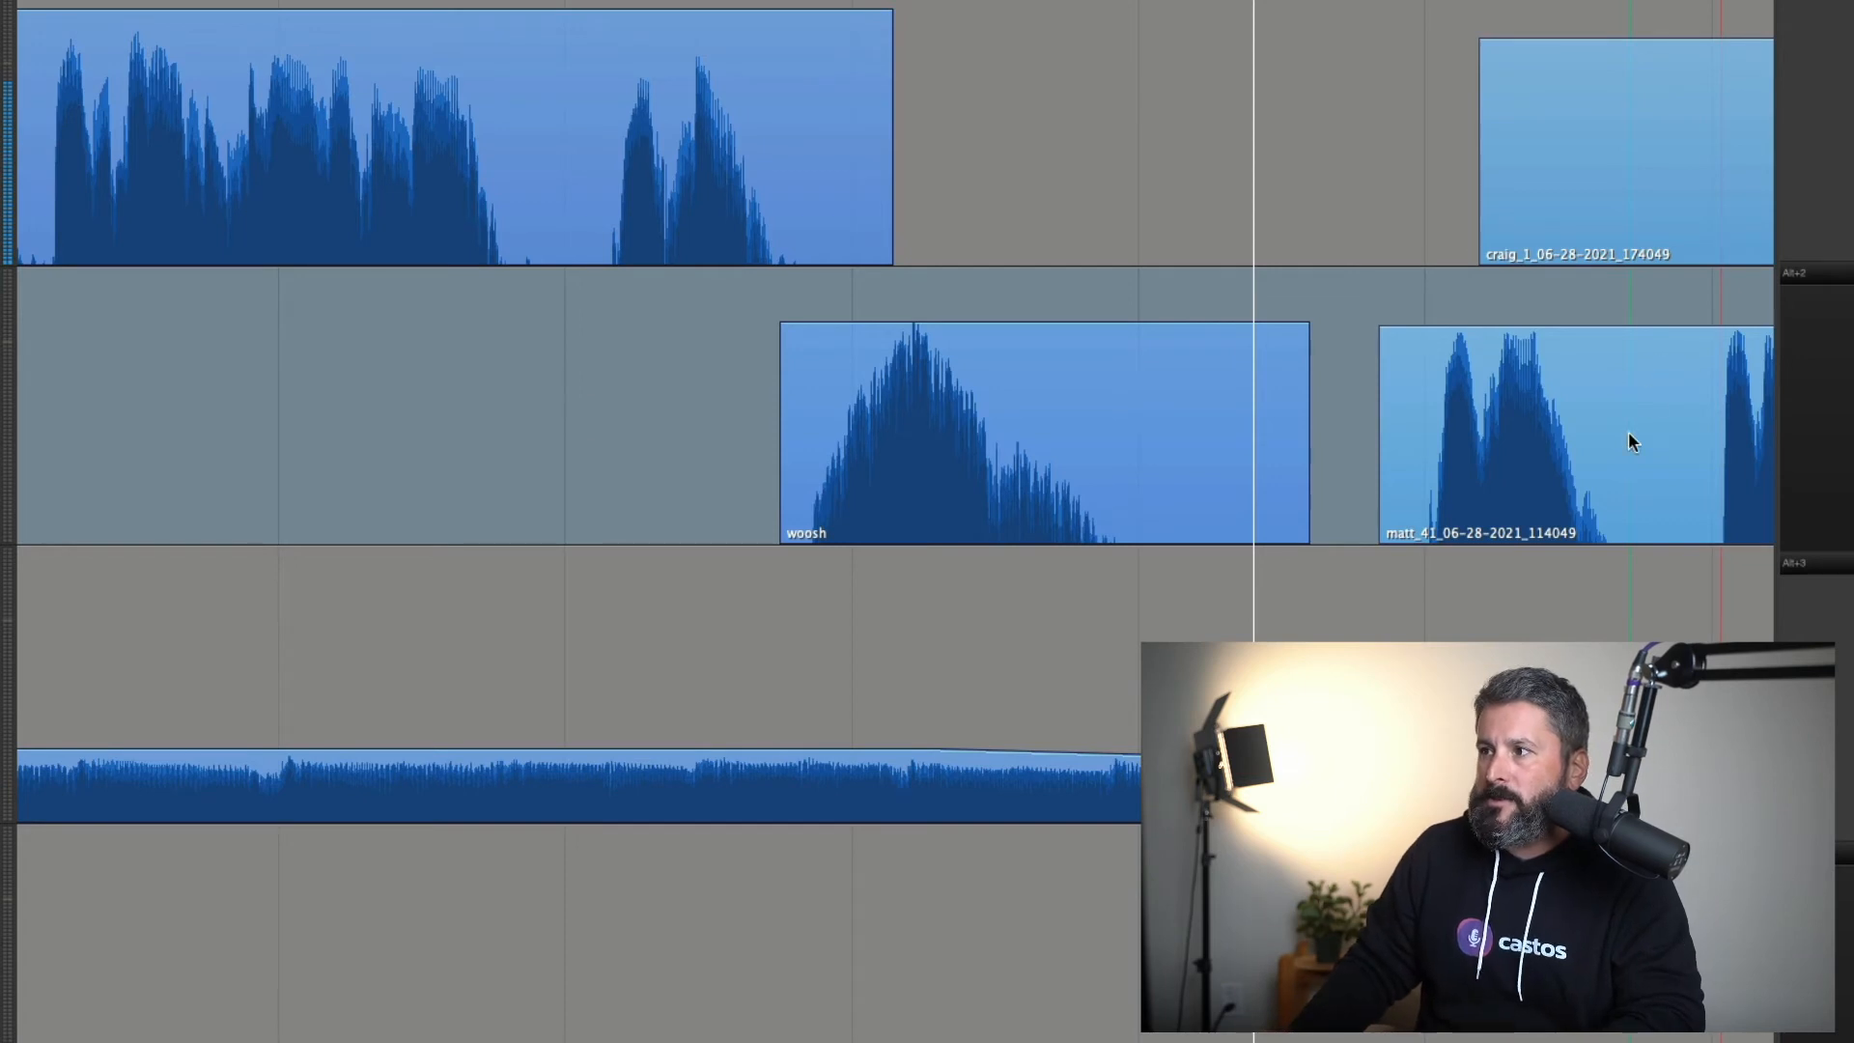
# Trim the woosh clip's silent tail, move the grouped conversation earlier to start right after it, and play the result
pyautogui.moveTo(1630, 441); pyautogui.dragTo(1533, 469)
pyautogui.moveTo(1314, 453); pyautogui.dragTo(1146, 453)
pyautogui.moveTo(1487, 484); pyautogui.dragTo(1319, 474)
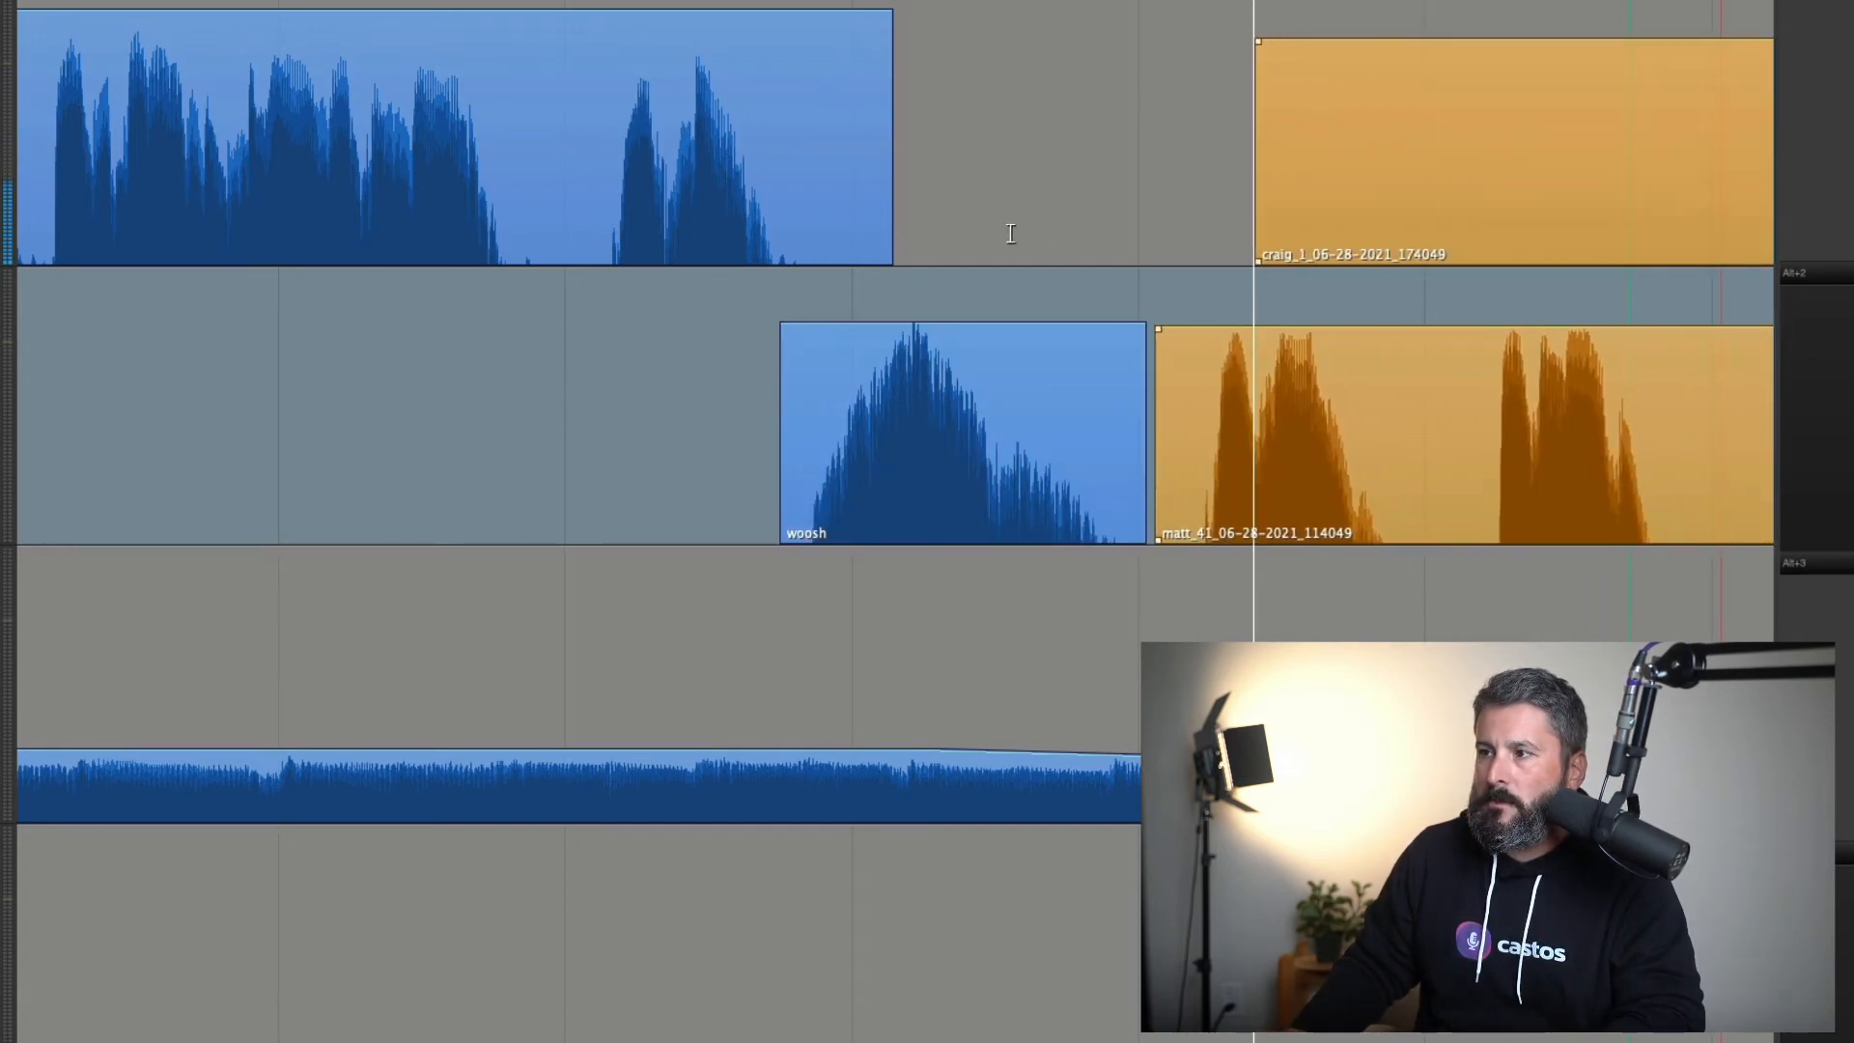
pyautogui.moveTo(989, 249); pyautogui.dragTo(974, 248)
pyautogui.press('space')
# Pull the end of the introduction music's fade-out slightly earlier so the music ends under the woosh's tail
pyautogui.scroll(-5, 1203, 435)
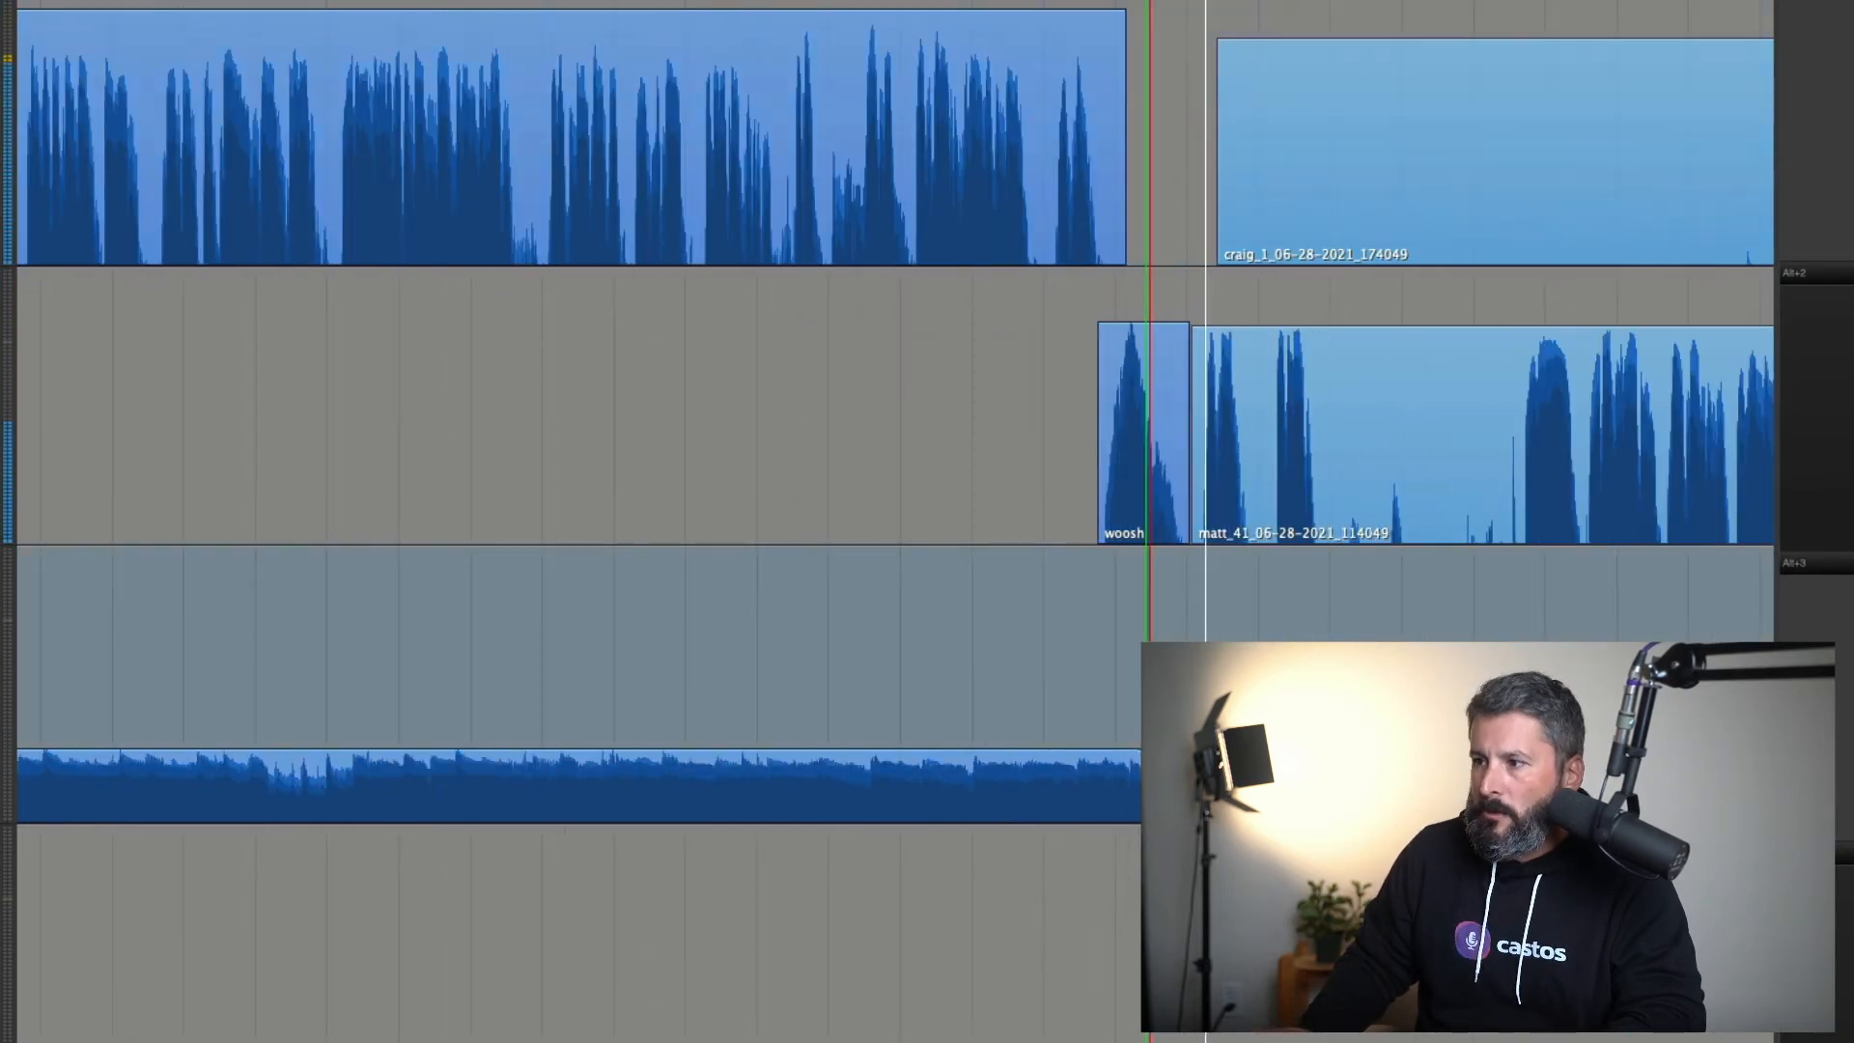
pyautogui.click(1026, 762)
pyautogui.press('Down')
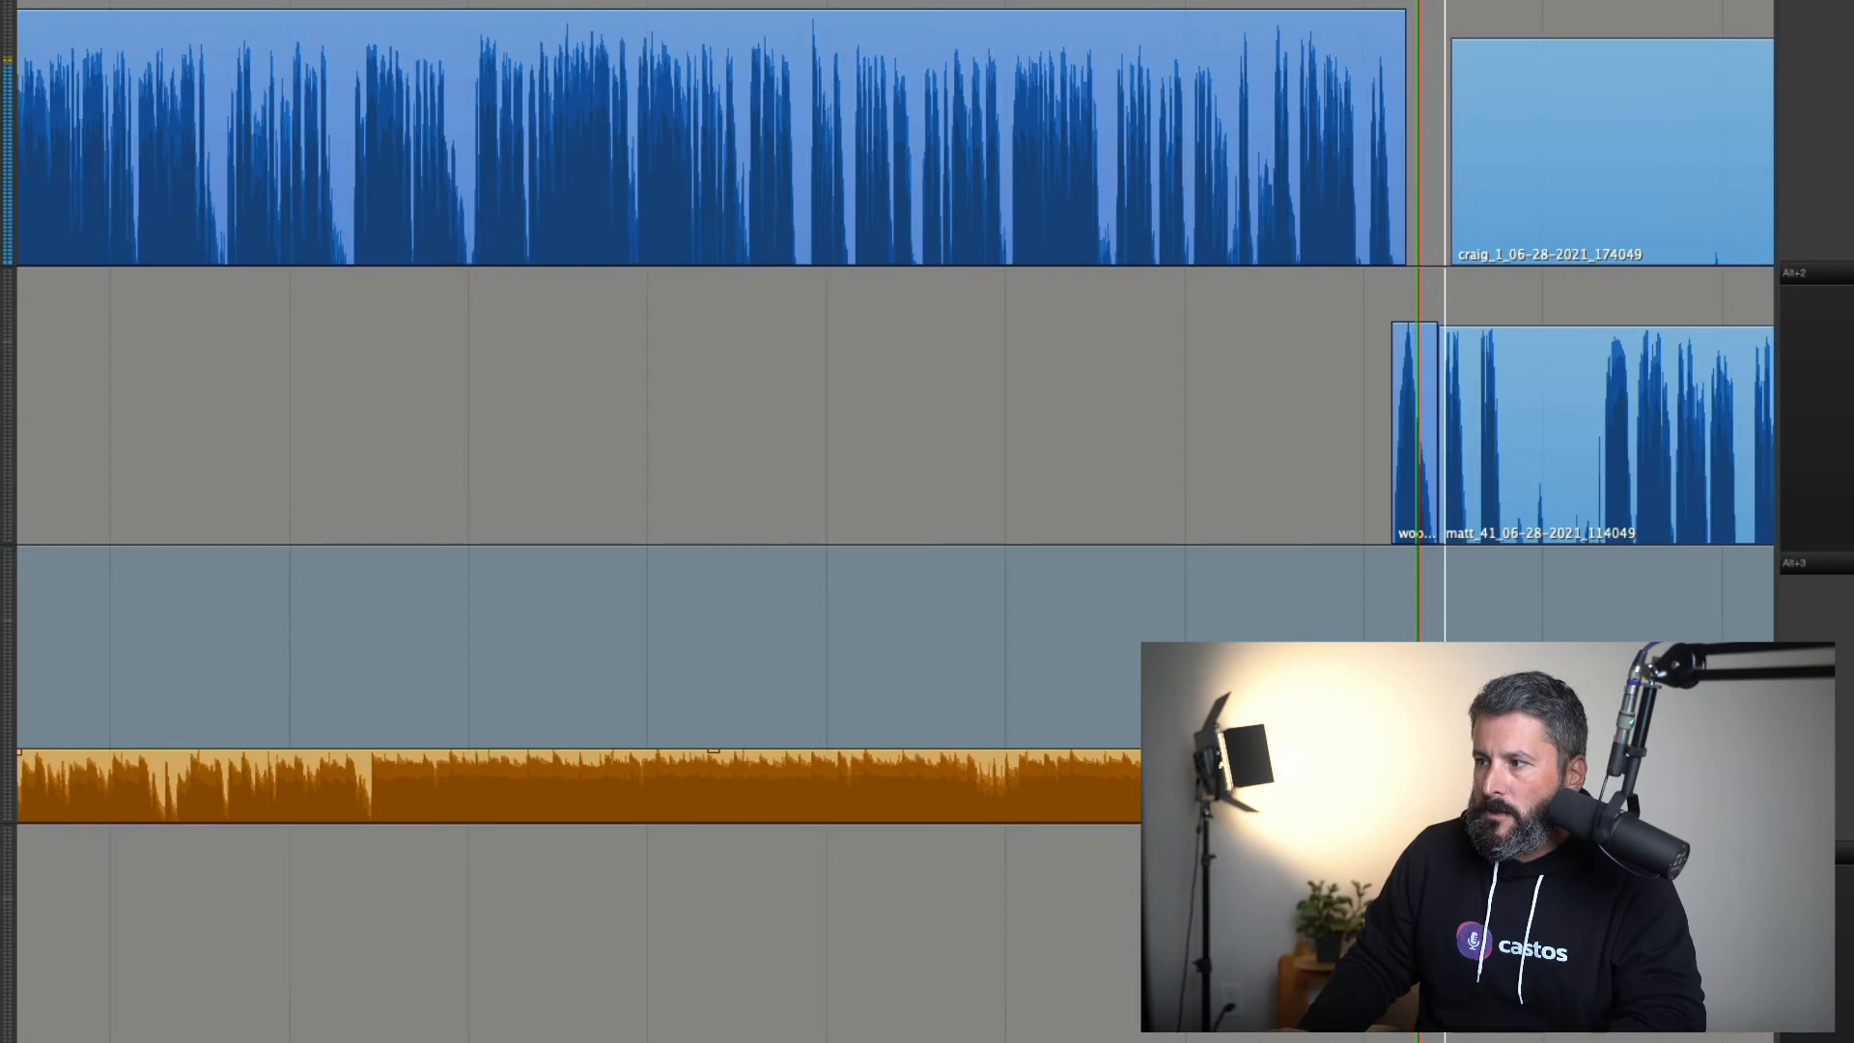
pyautogui.hscroll(1, 895, 434)
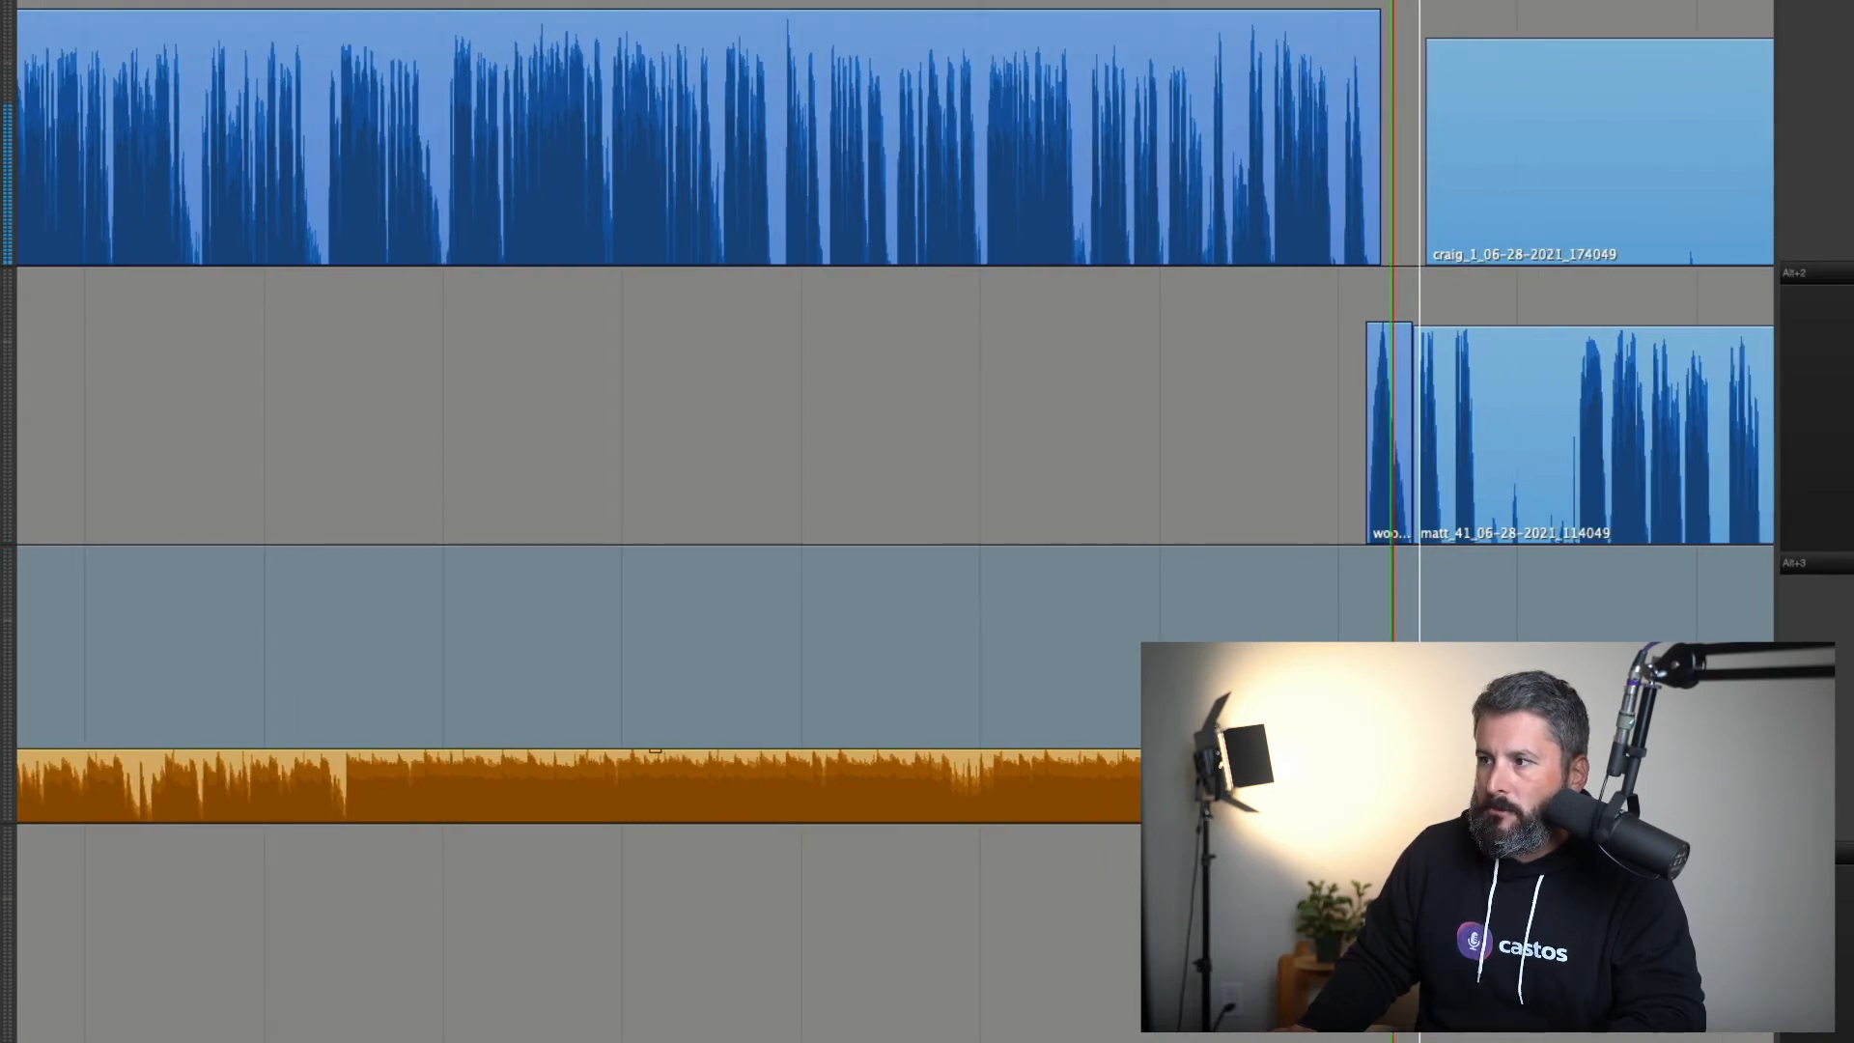
pyautogui.press('Up')
pyautogui.press('Up')
pyautogui.press('Up')
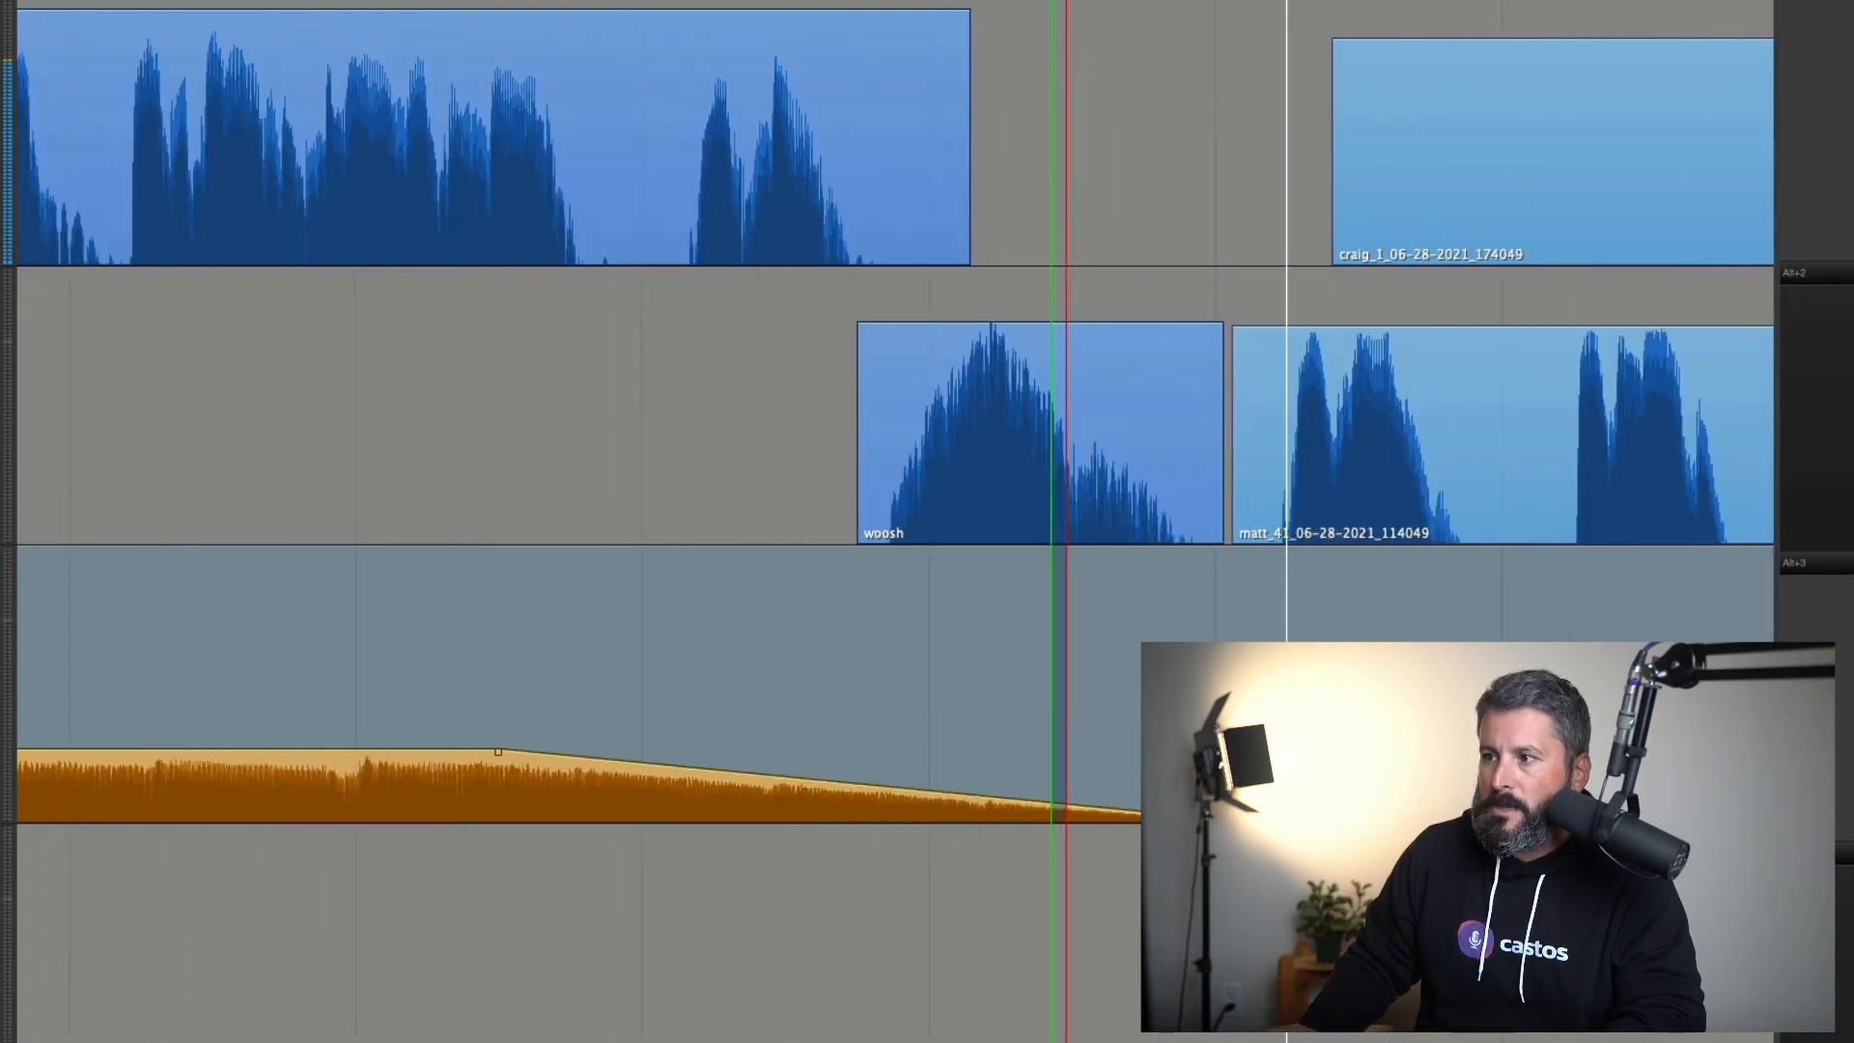
pyautogui.moveTo(1141, 818); pyautogui.dragTo(1112, 819)
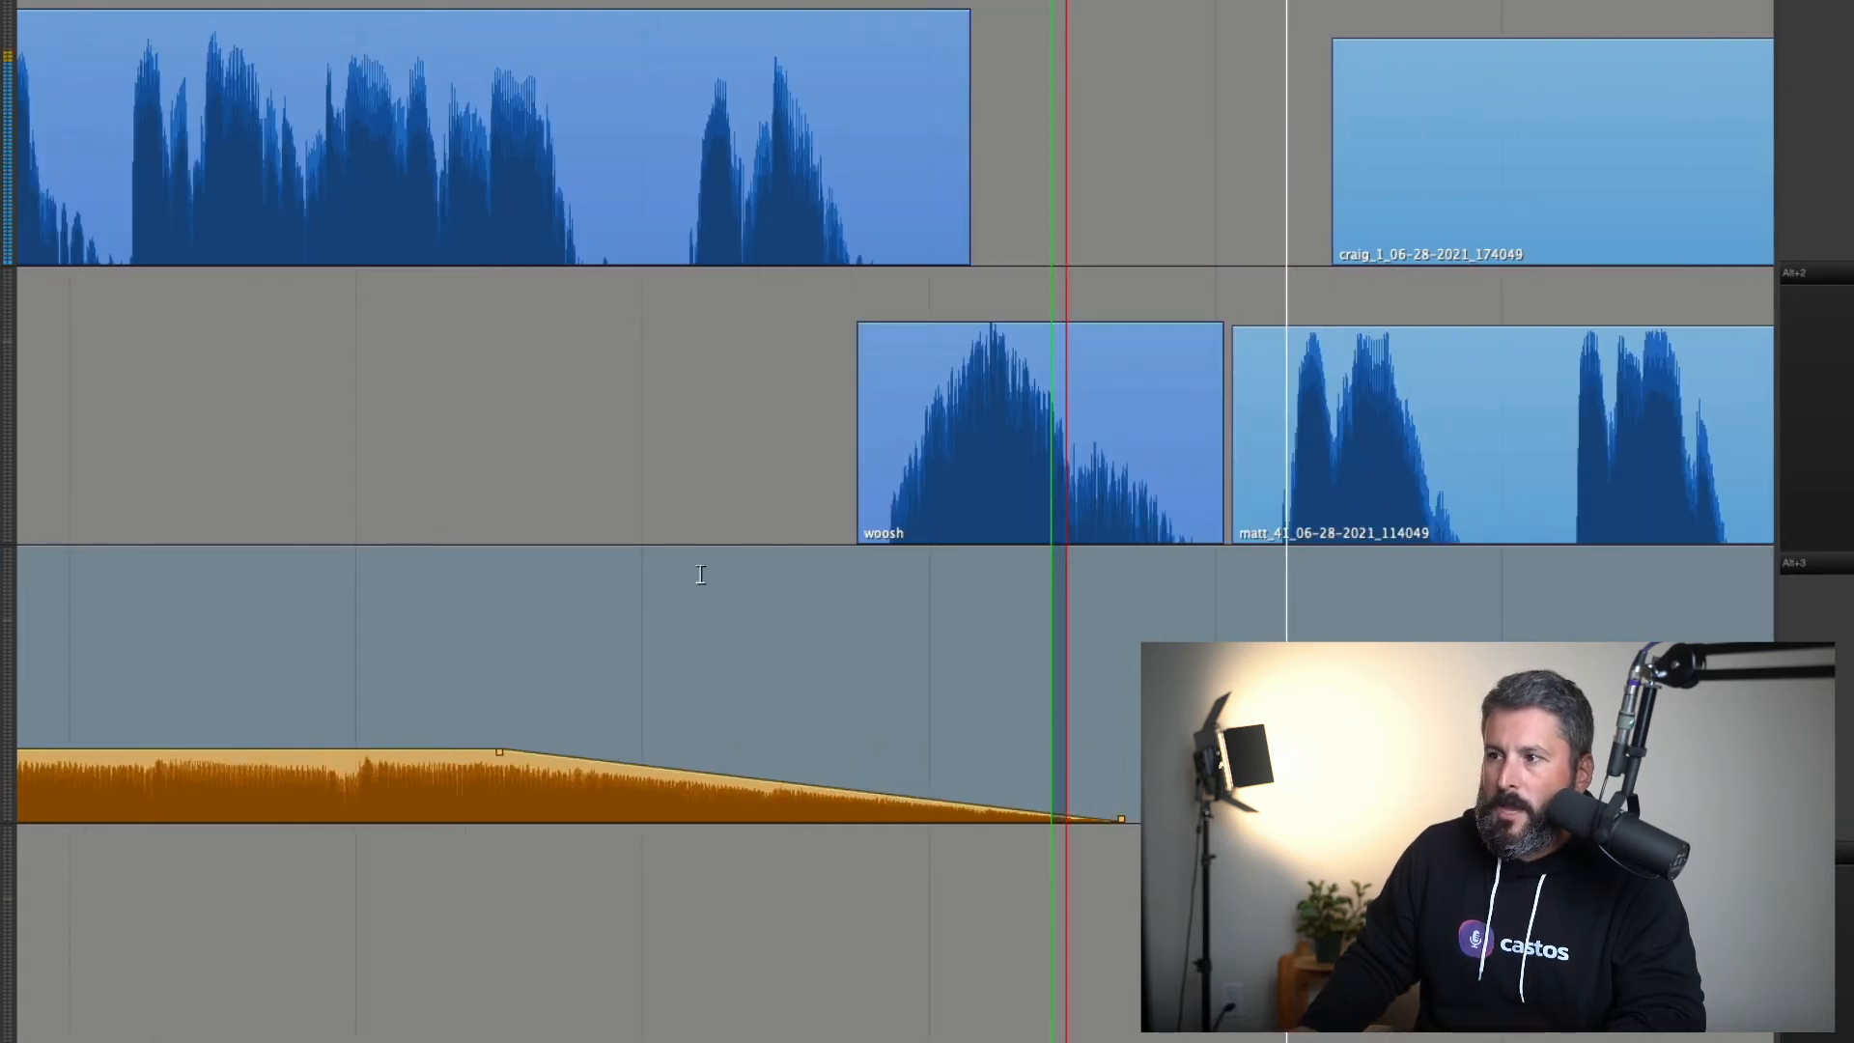
# Play the transition from the end of the voice introduction through the woosh into the conversation
pyautogui.click(564, 447)
pyautogui.click(435, 415)
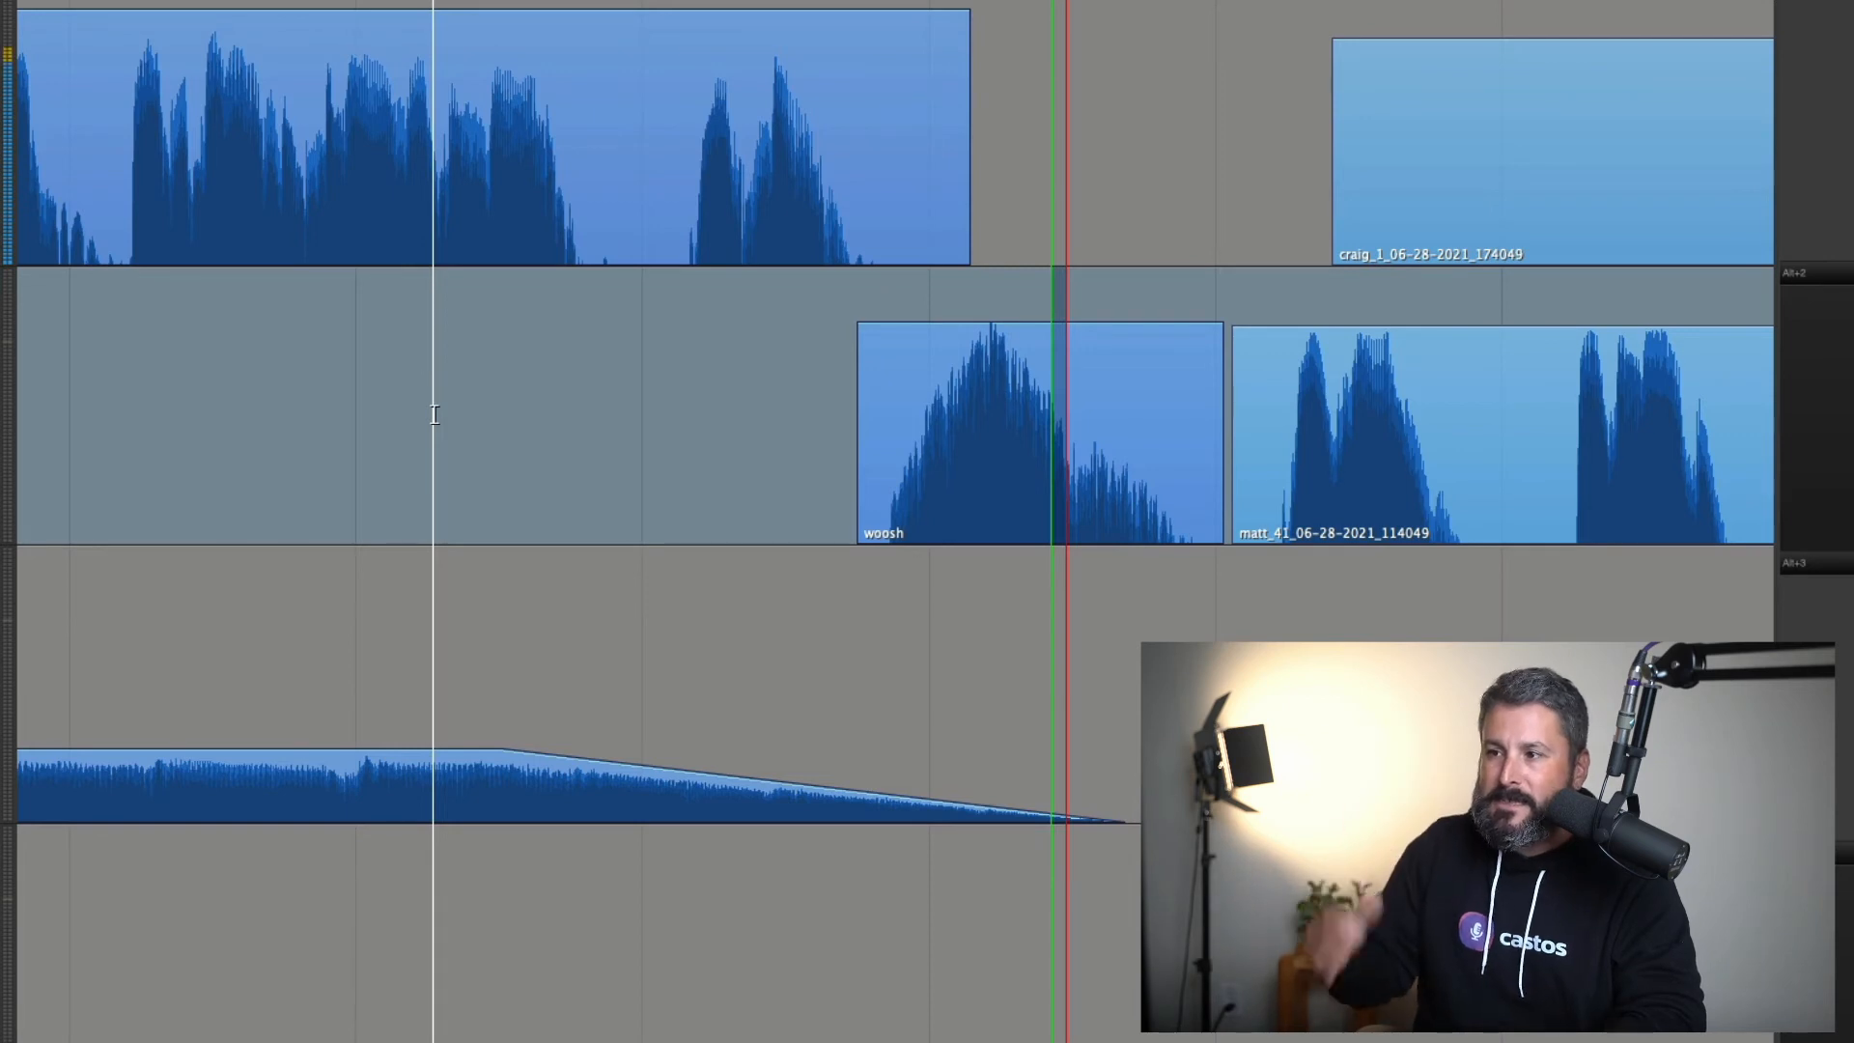
pyautogui.press('space')
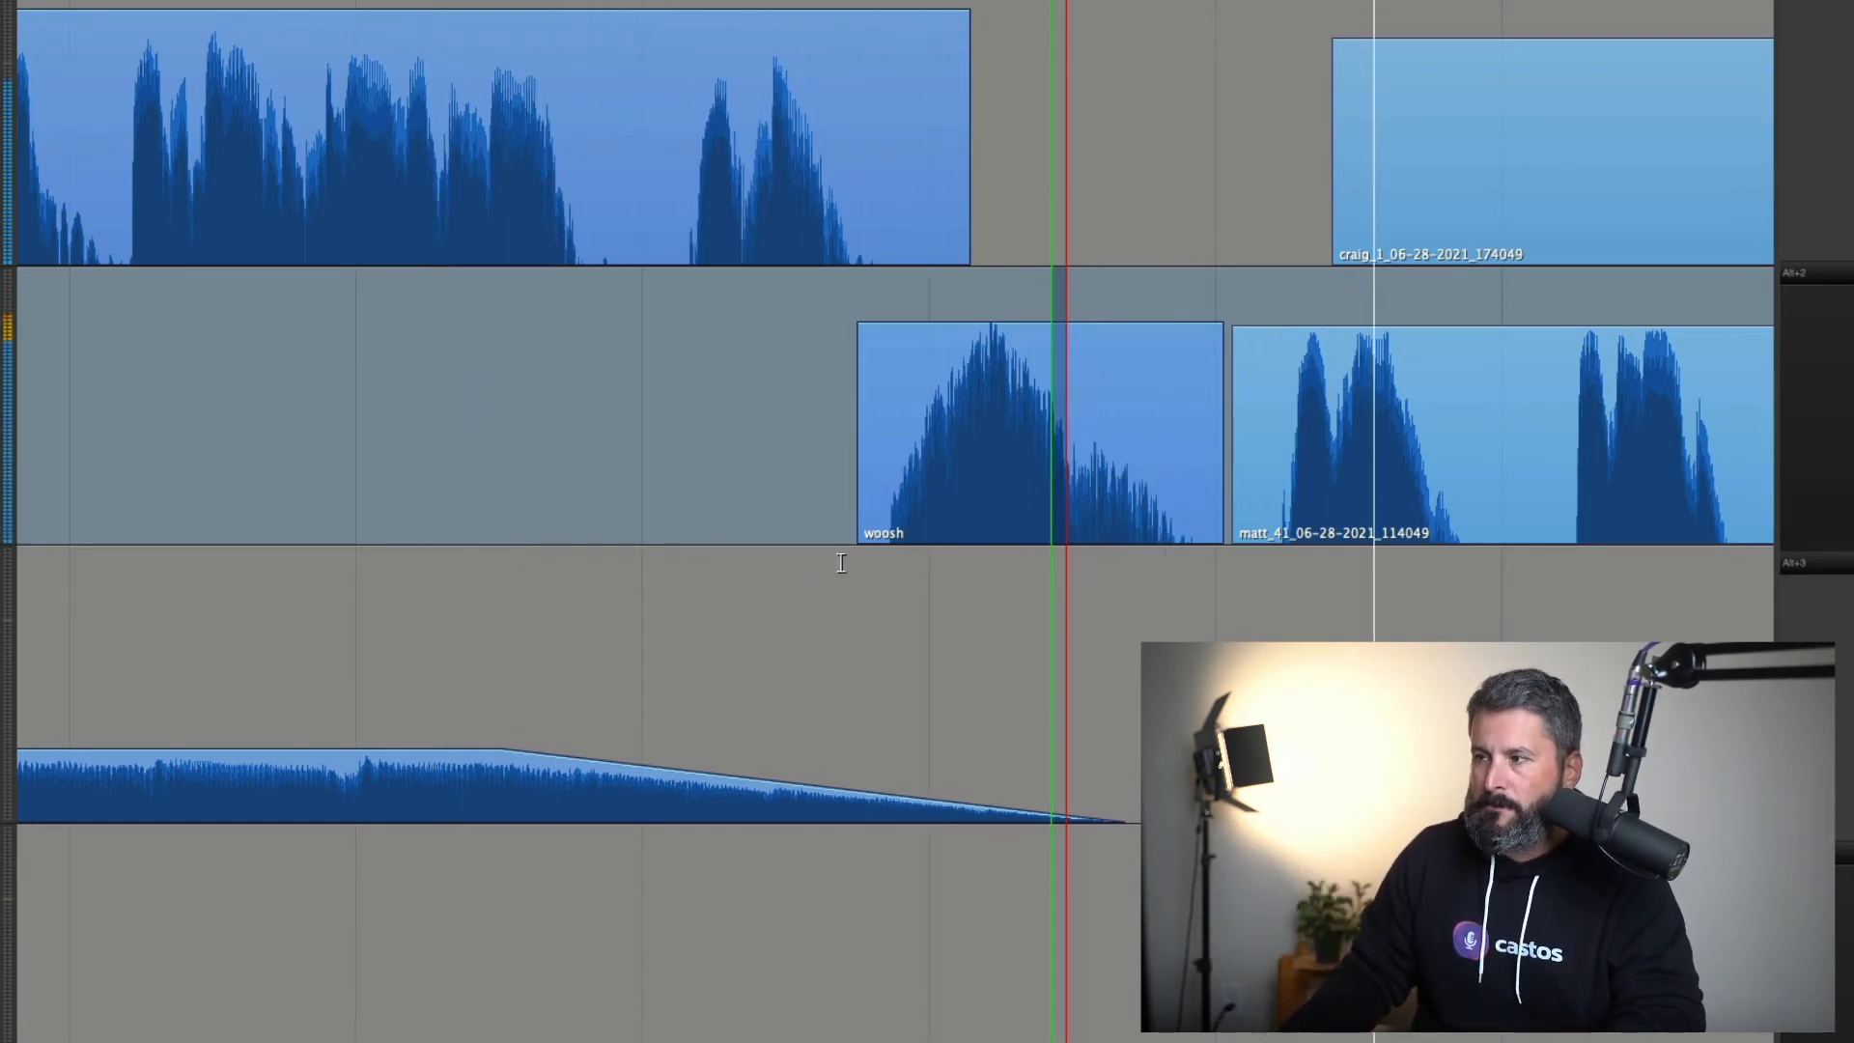
pyautogui.press('space')
# Move the second section's craig and matt clips together much earlier, leaving a short gap after the first conversation section
pyautogui.scroll(-10, 834, 633)
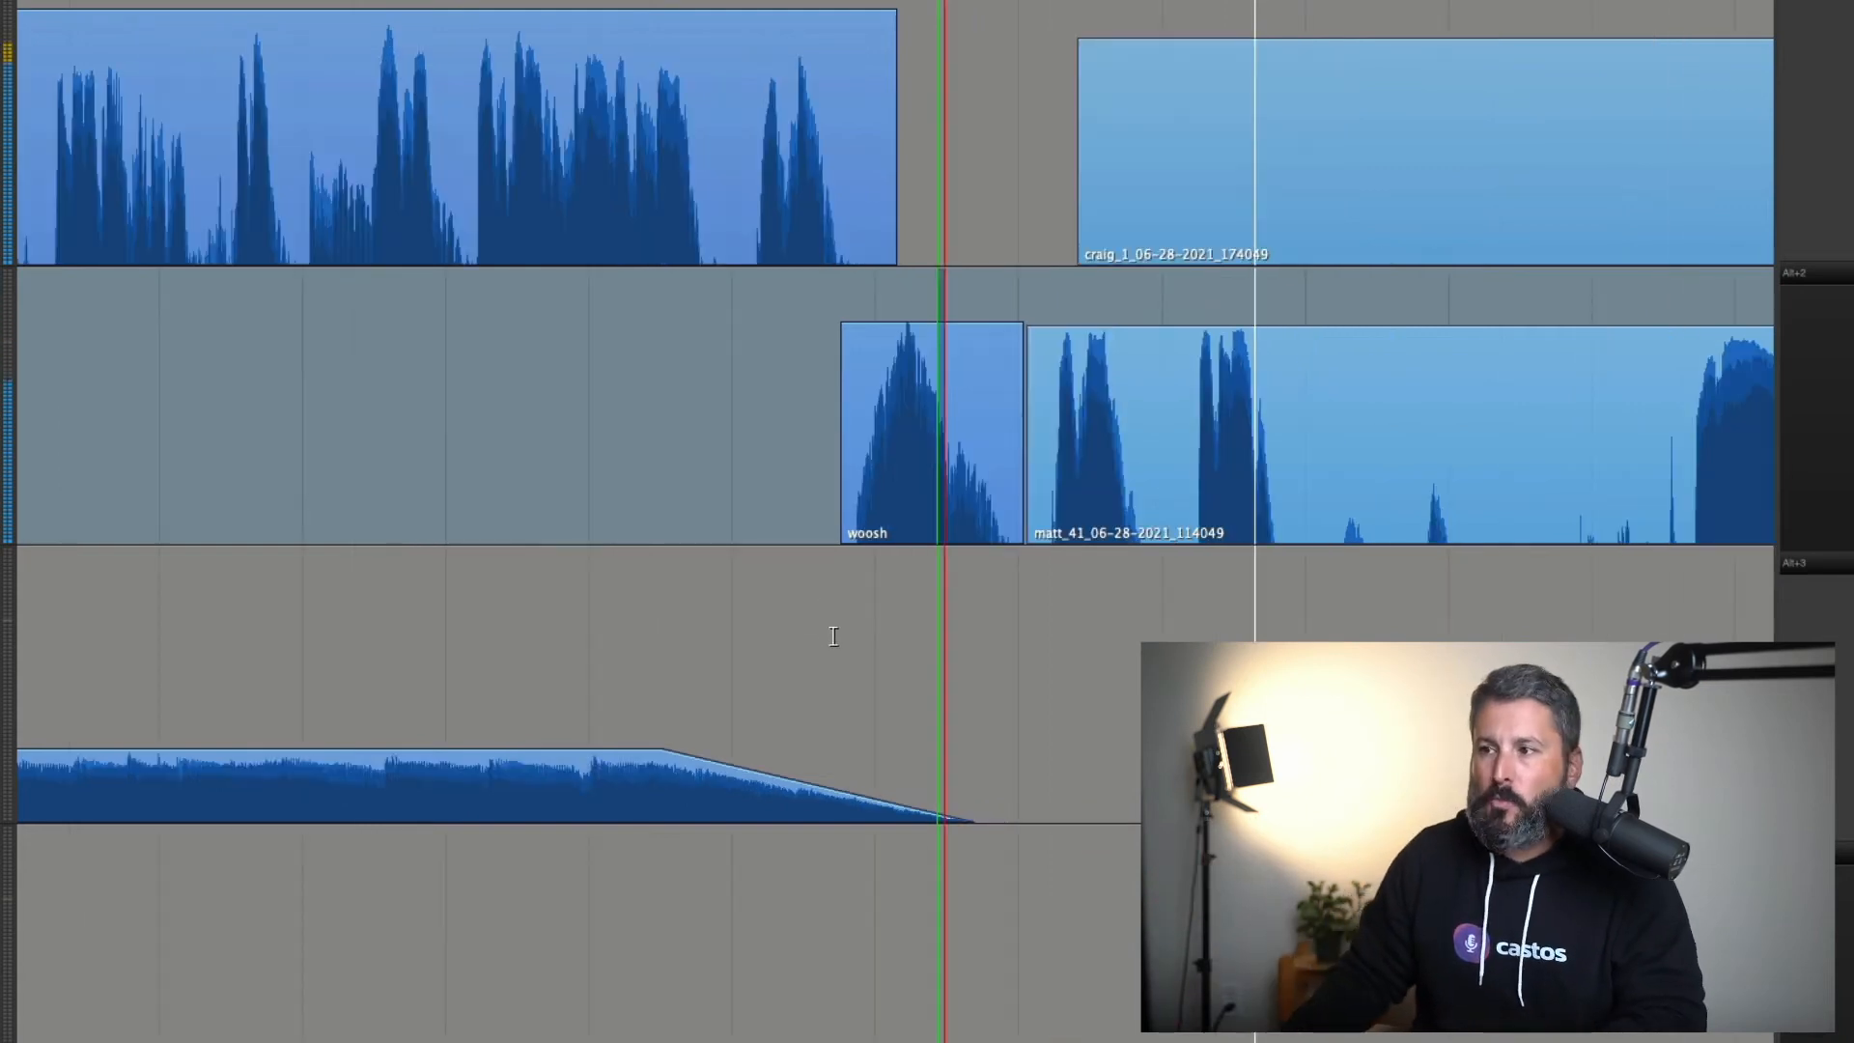
pyautogui.scroll(-3, 874, 645)
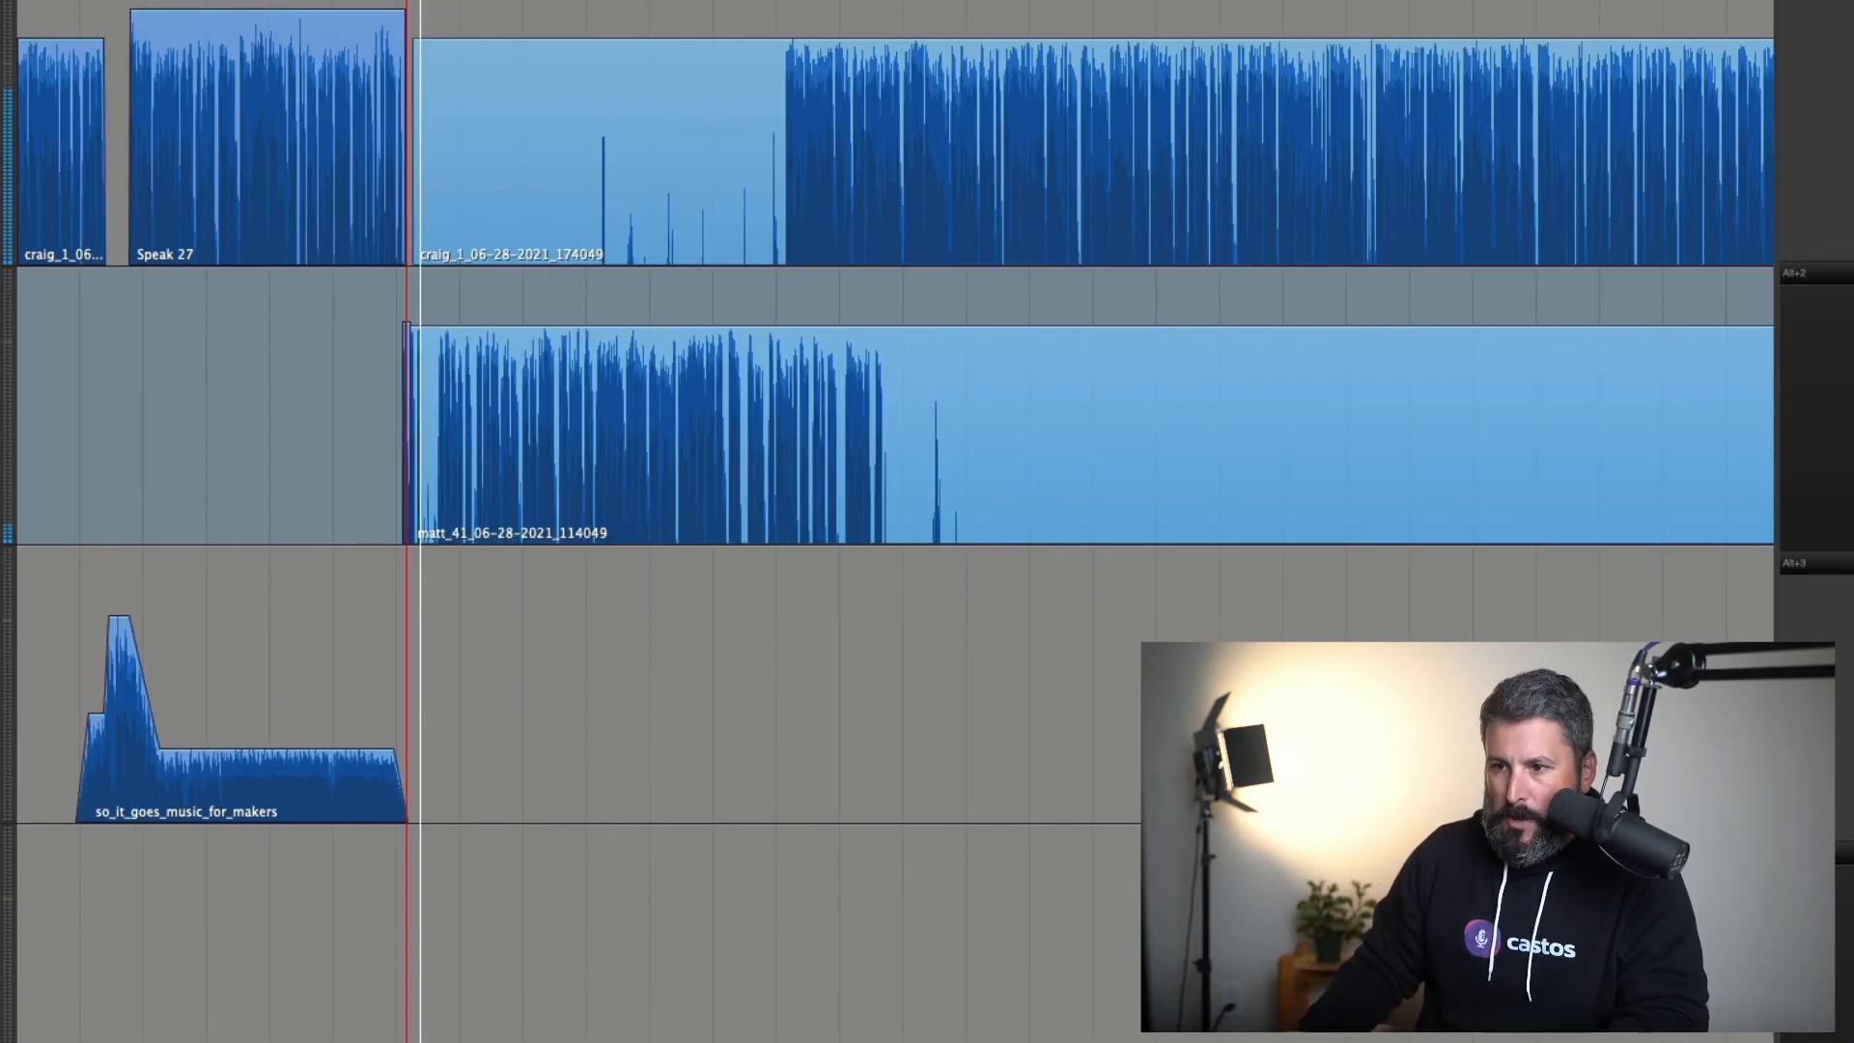
pyautogui.hscroll(15, 553, 425)
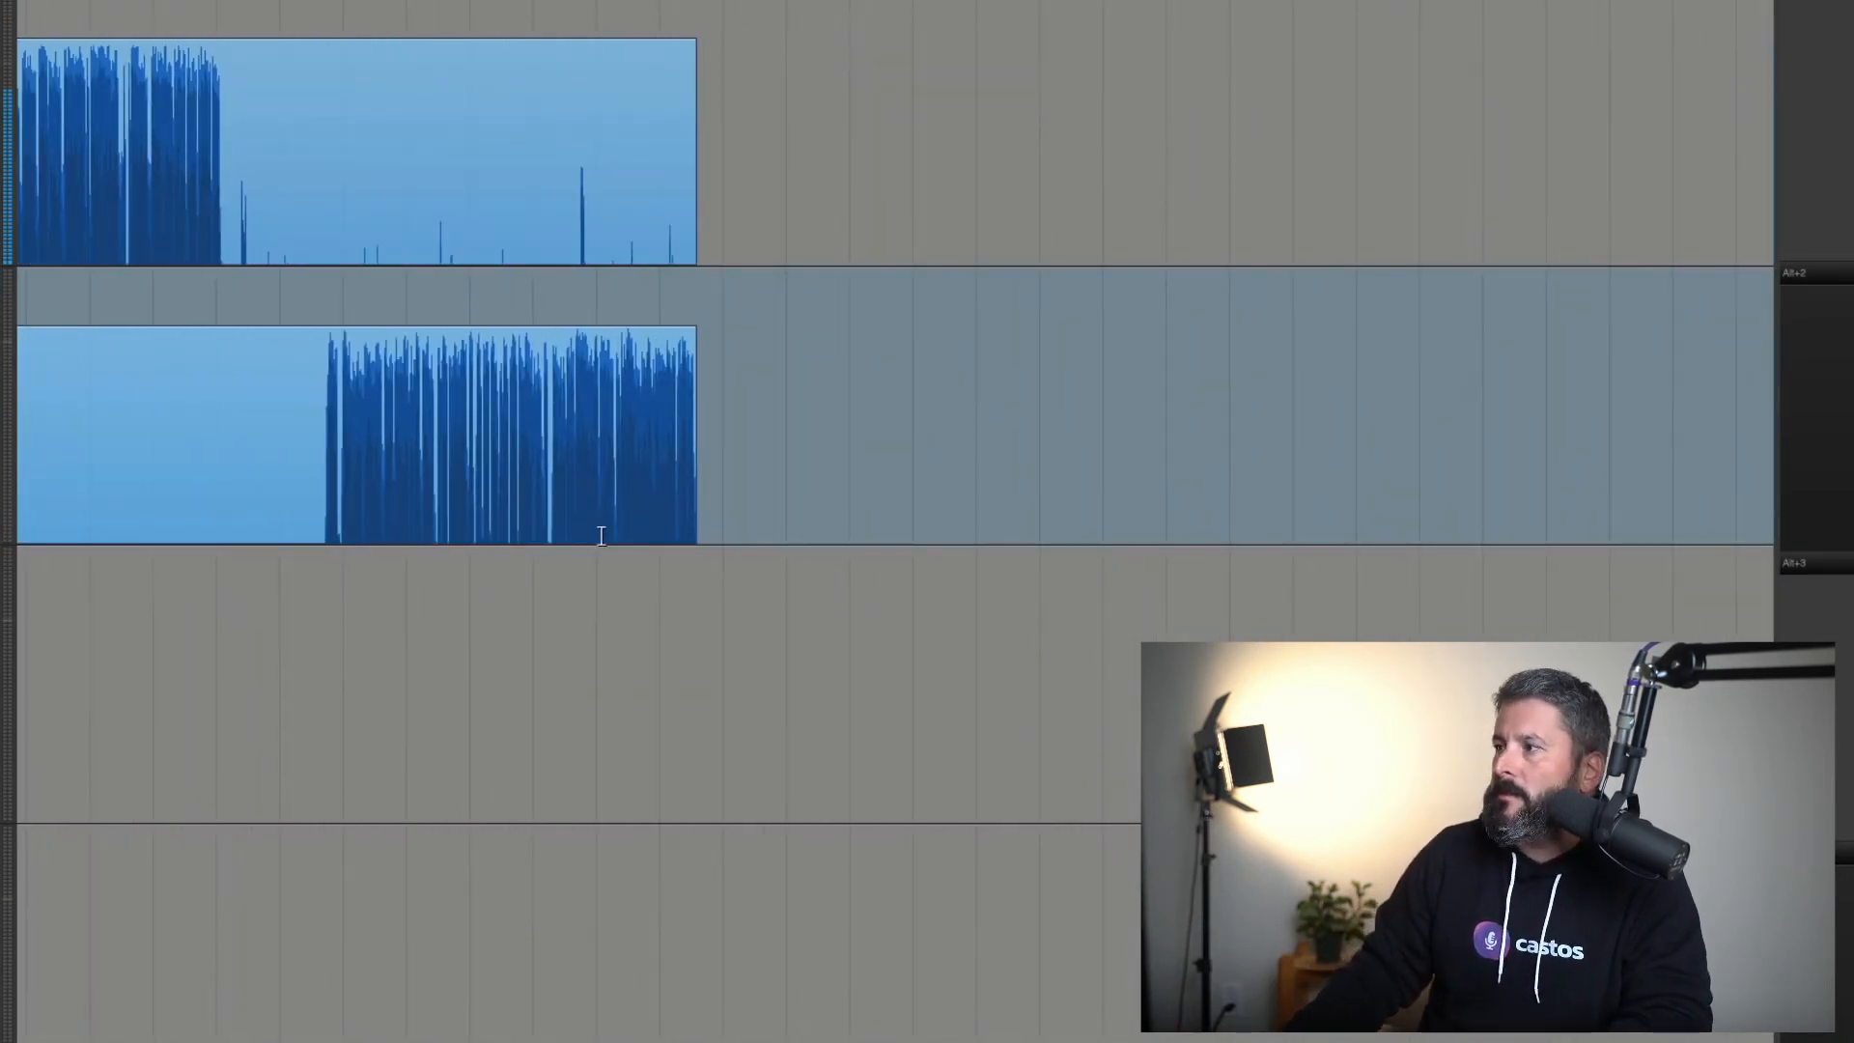
pyautogui.scroll(-6, 542, 527)
pyautogui.click(1520, 237)
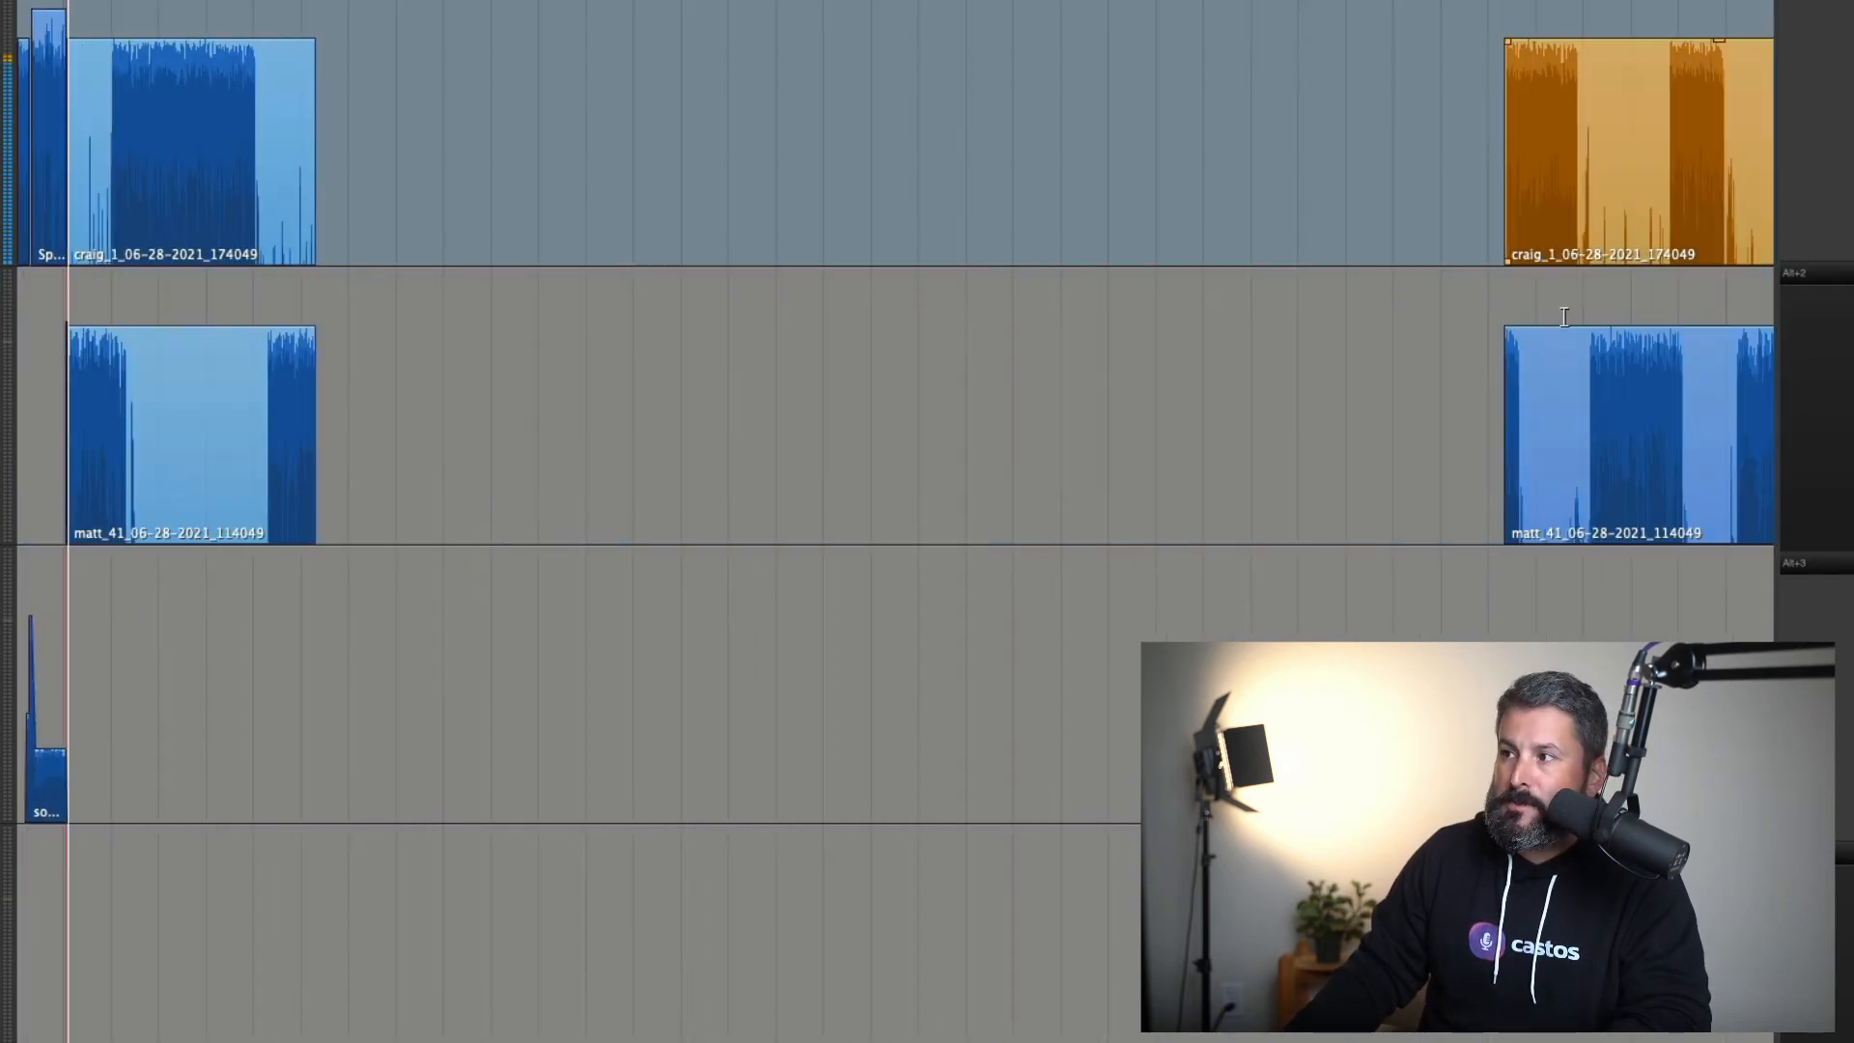
pyautogui.keyDown('shift'); pyautogui.click(1546, 386); pyautogui.keyUp('shift')
pyautogui.moveTo(1566, 396); pyautogui.dragTo(504, 317)
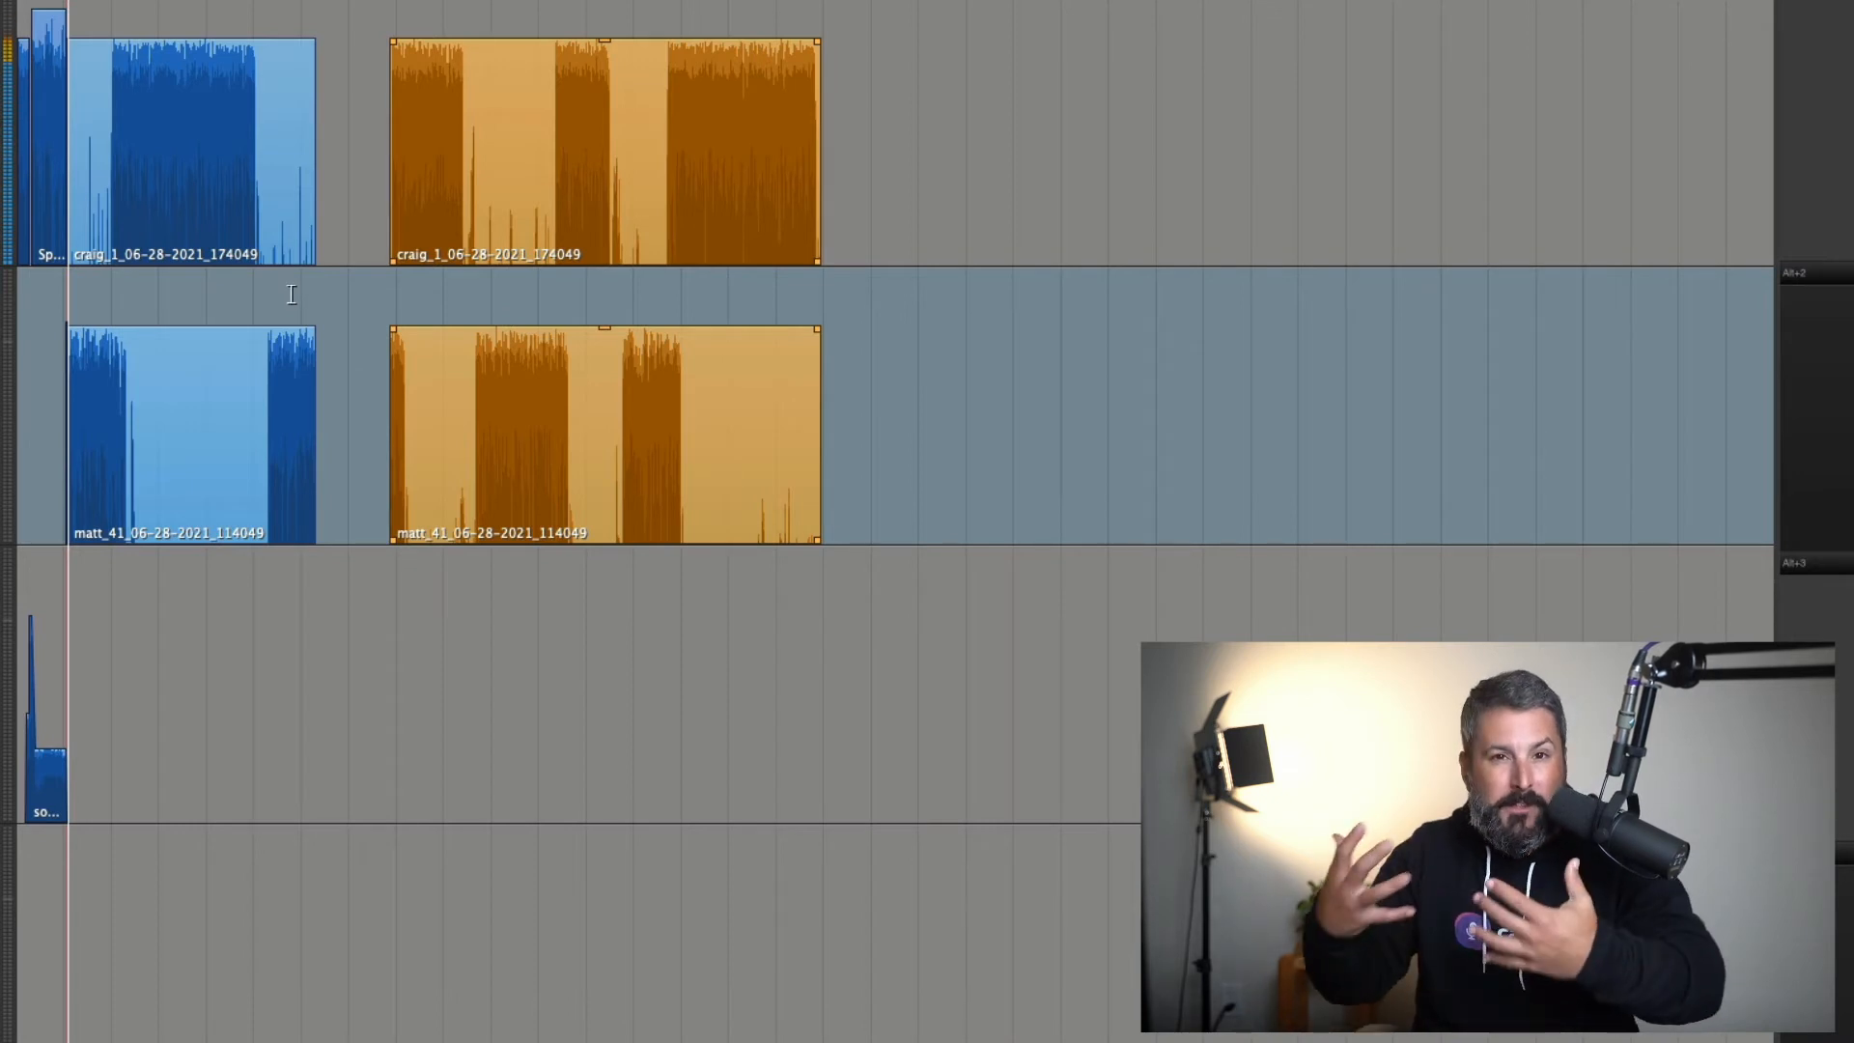
# Insert the so_it_goes music file on the Ambience track, bridging the gap between the two conversation sections
pyautogui.scroll(3, 309, 338)
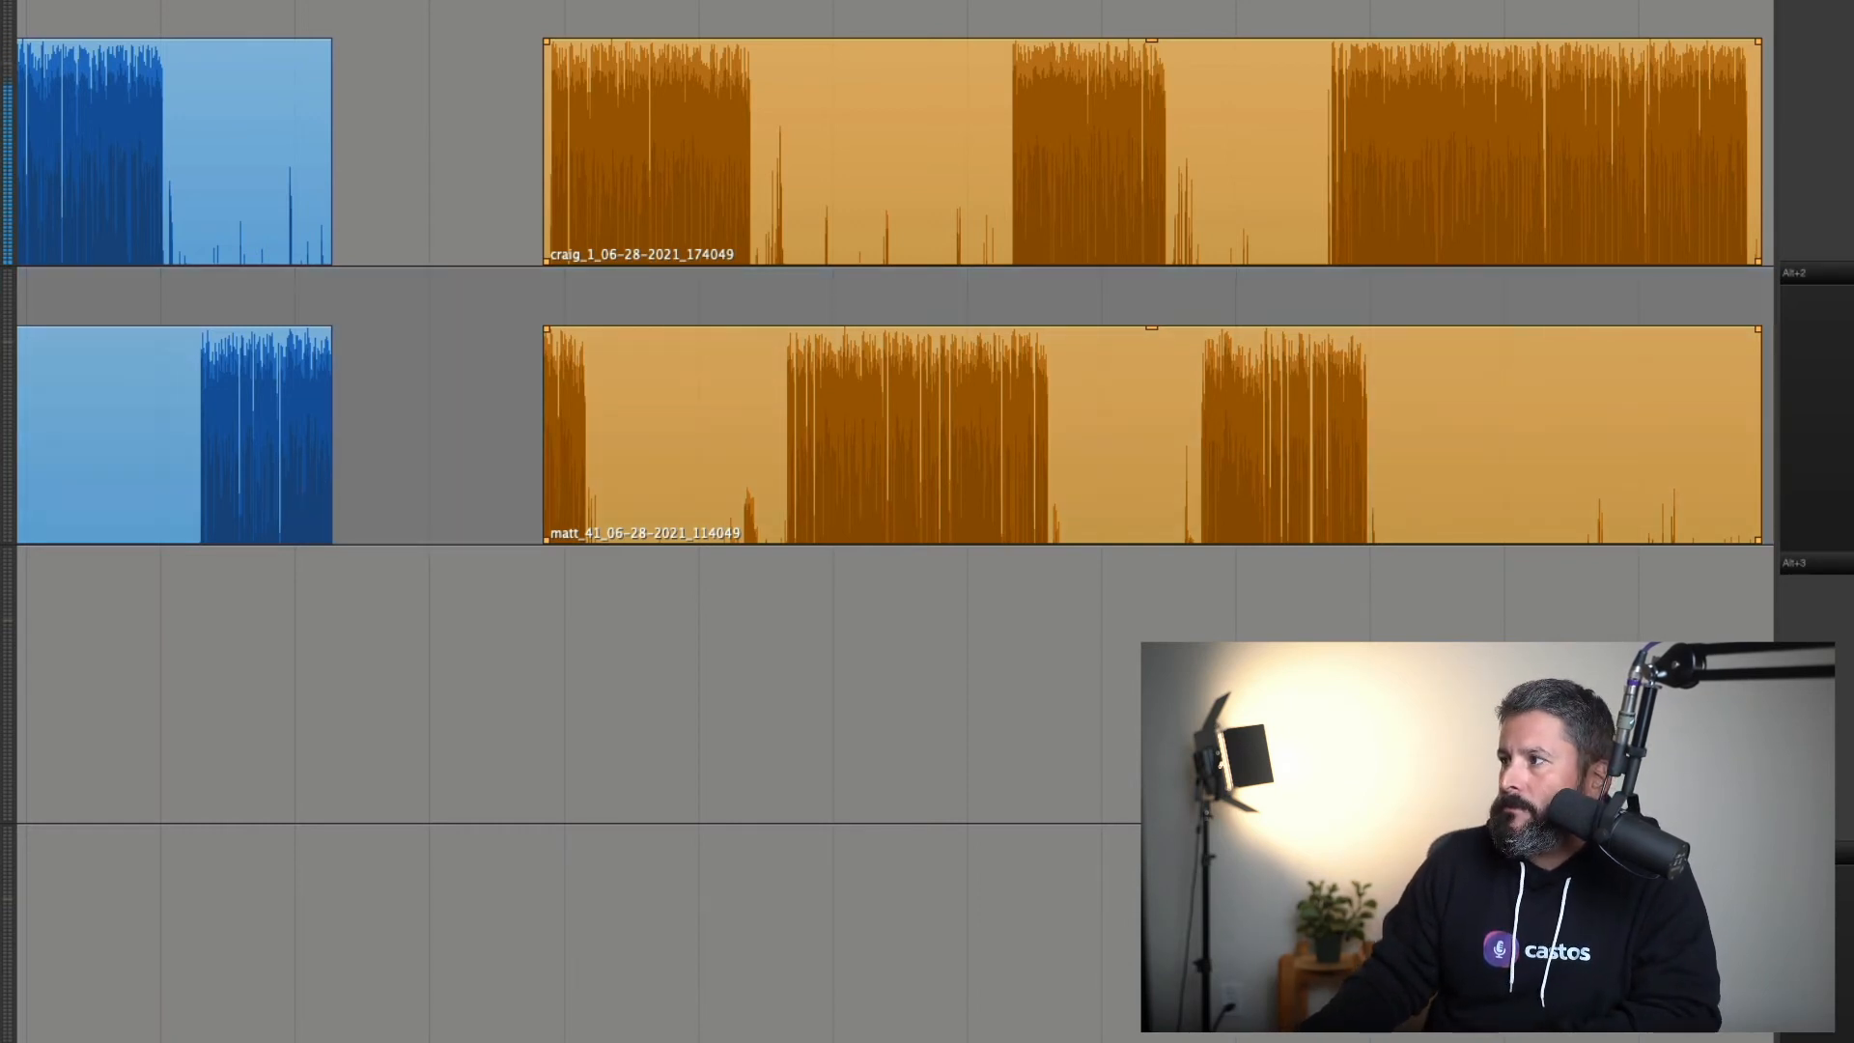
pyautogui.moveTo(1168, 838); pyautogui.dragTo(320, 677)
pyautogui.scroll(2, 366, 716)
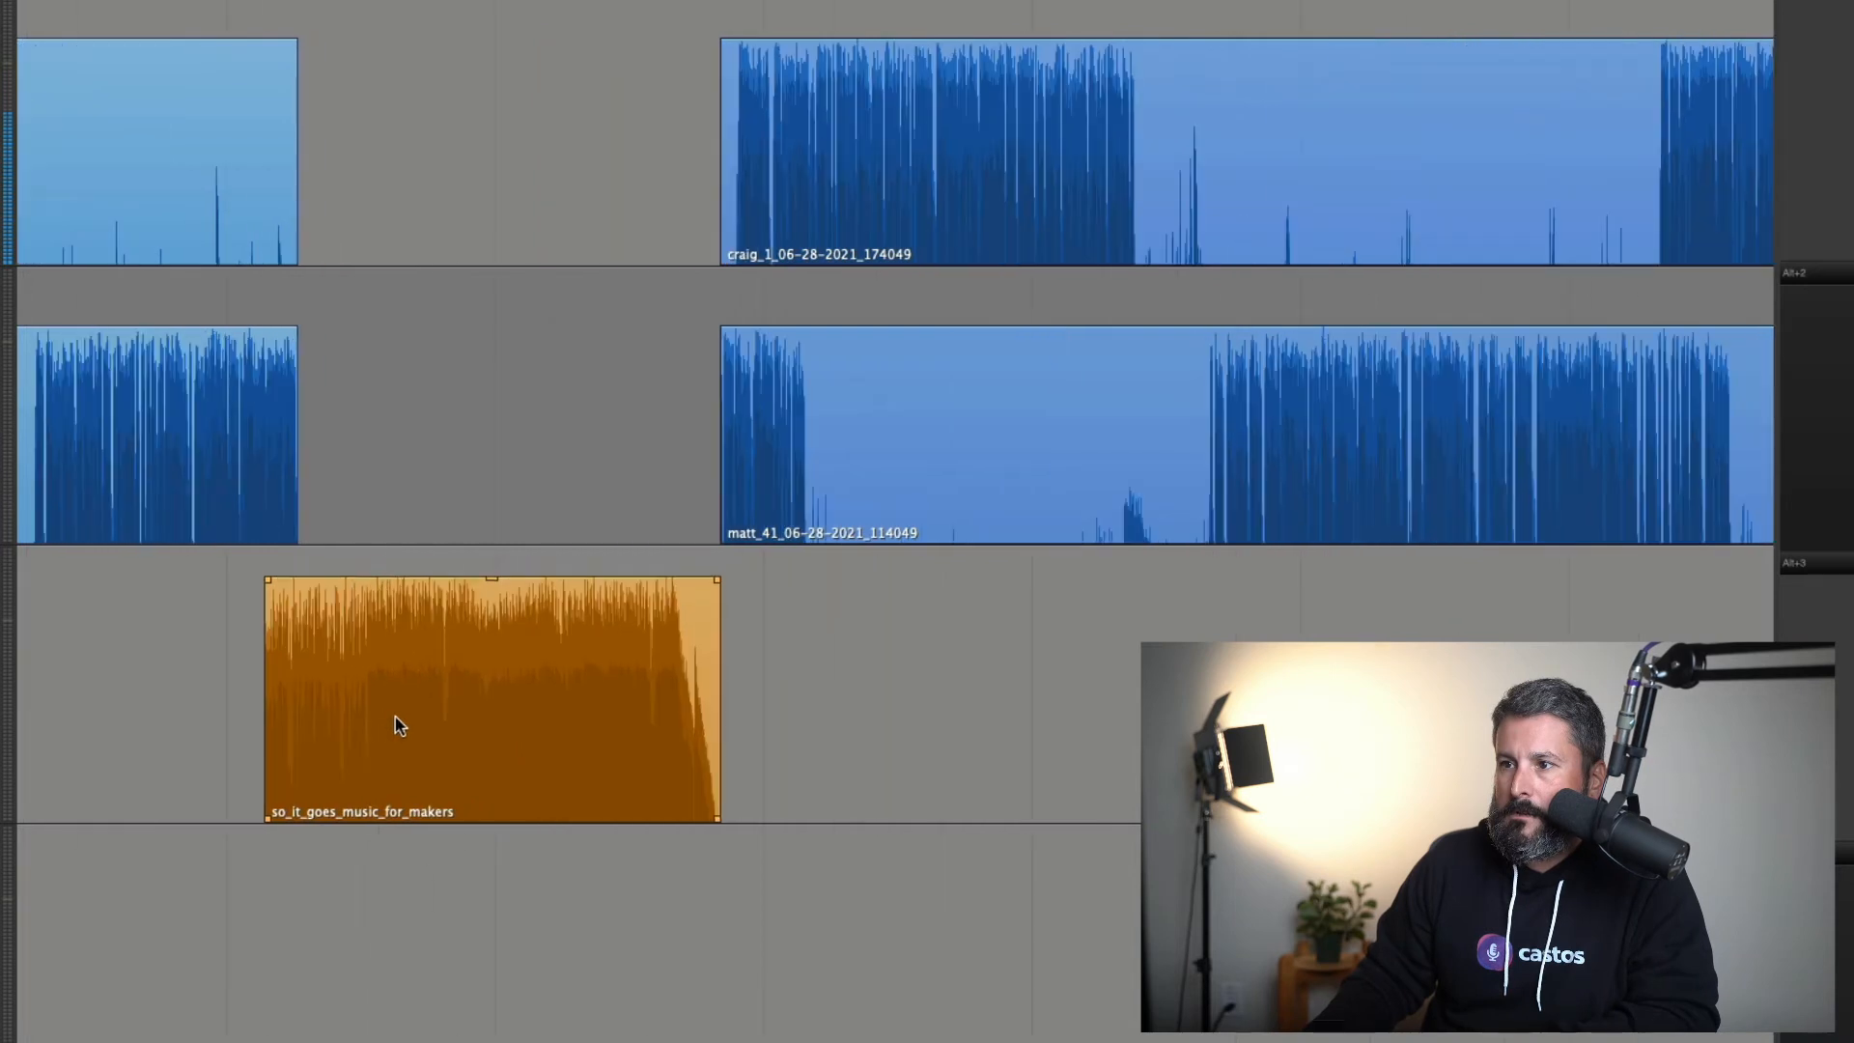
# Lower the inserted music clip's gain in stages past -7.5 dB and add a short fade-in at its start
pyautogui.scroll(2, 397, 719)
pyautogui.press('super+Down')
pyautogui.press('super+Down')
pyautogui.press('super+Down')
pyautogui.press('super+Down')
pyautogui.moveTo(463, 717)
pyautogui.mouseDown()
pyautogui.moveTo(501, 713)
pyautogui.moveTo(465, 713)
pyautogui.mouseUp()
pyautogui.press('super+Down')
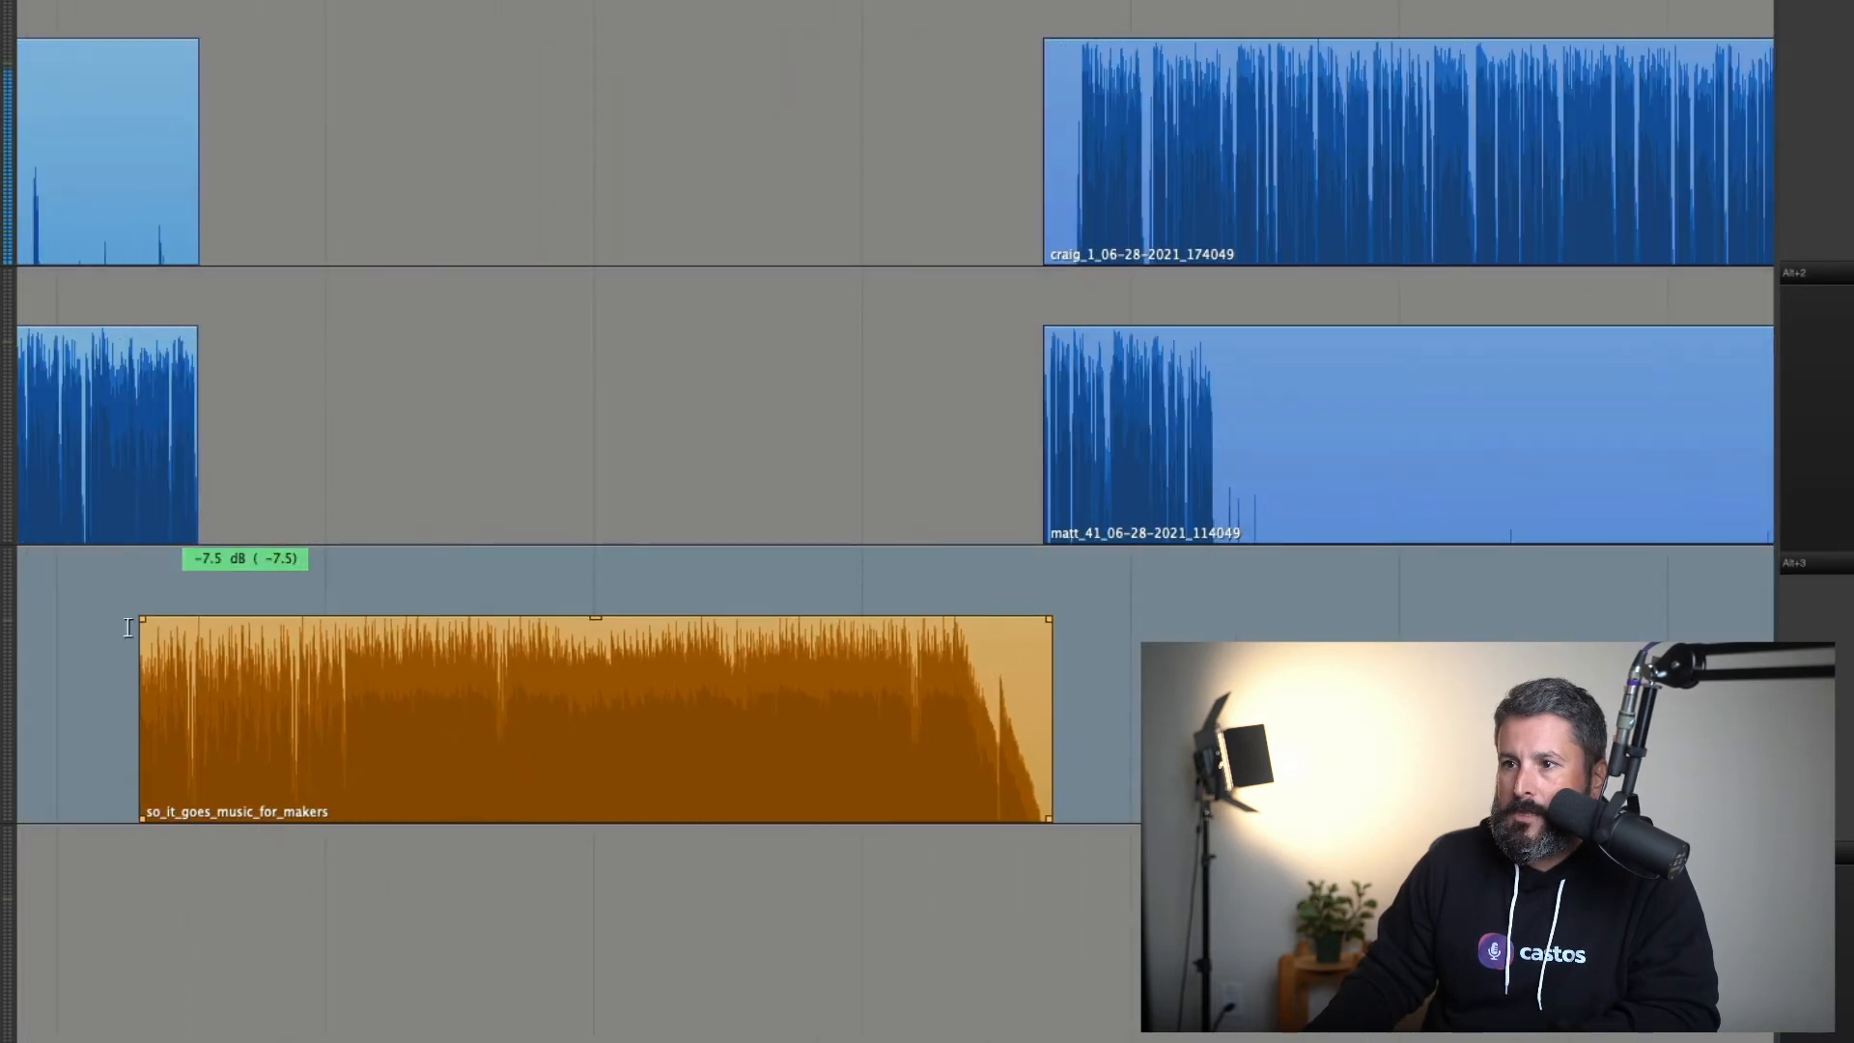
pyautogui.moveTo(142, 619); pyautogui.dragTo(171, 628)
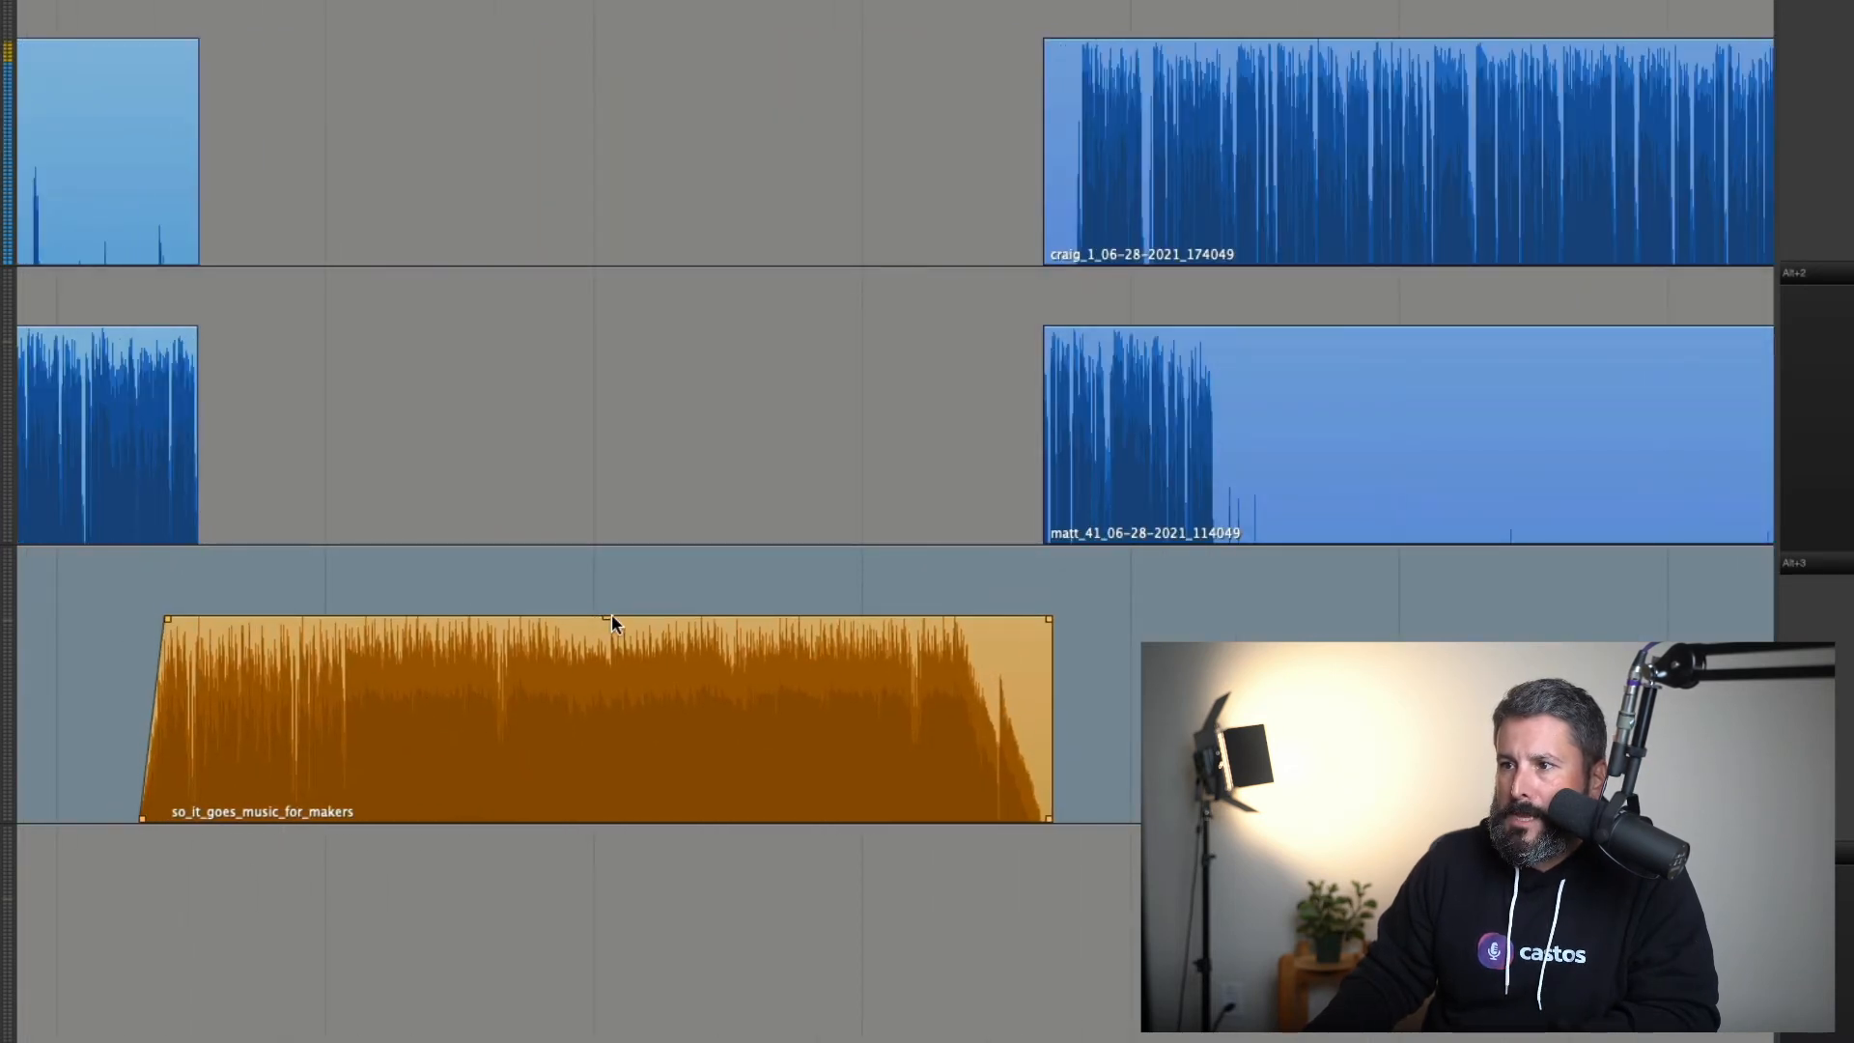
pyautogui.moveTo(611, 619); pyautogui.dragTo(617, 683)
# Select both second-section conversation clips and shift them together slightly earlier so they overlap the inserted music's end
pyautogui.click(1047, 410)
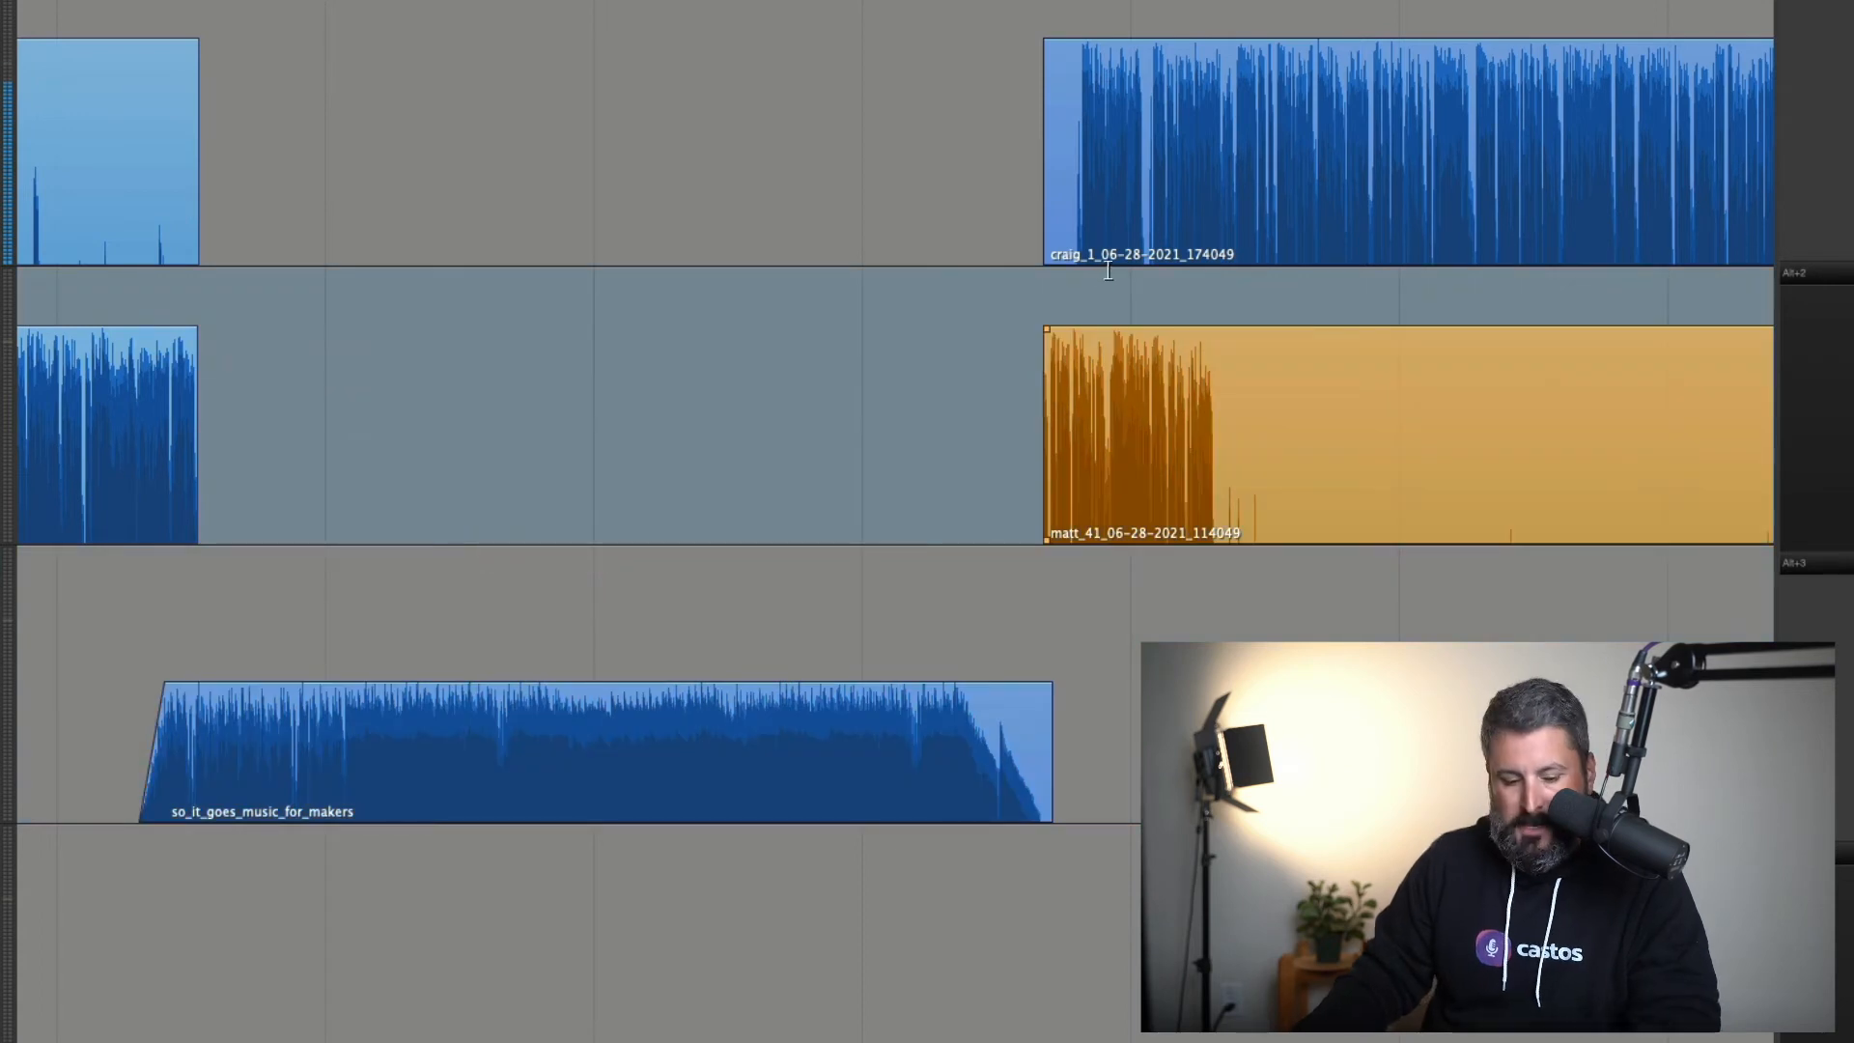
pyautogui.click(1108, 271)
pyautogui.click(1193, 109)
pyautogui.click(1188, 362)
pyautogui.keyDown('shift'); pyautogui.click(1184, 132); pyautogui.keyUp('shift')
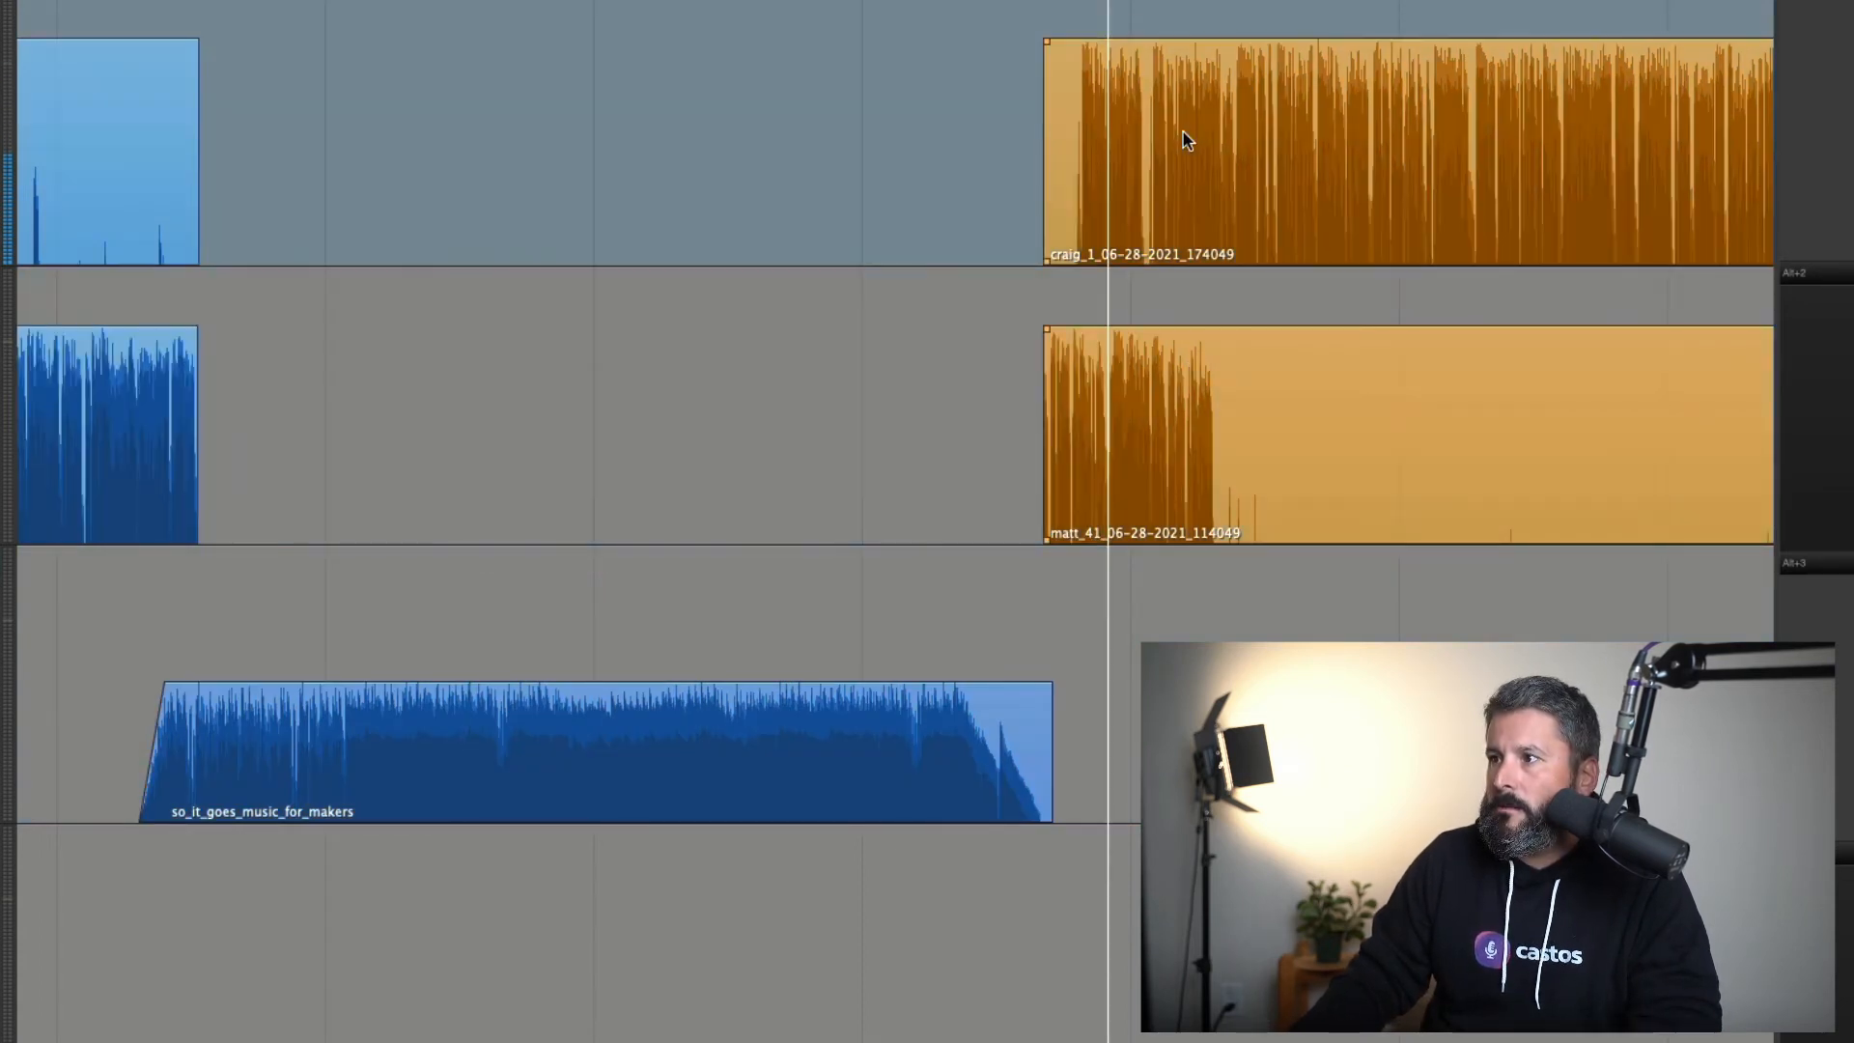
pyautogui.moveTo(1187, 140); pyautogui.dragTo(1148, 144)
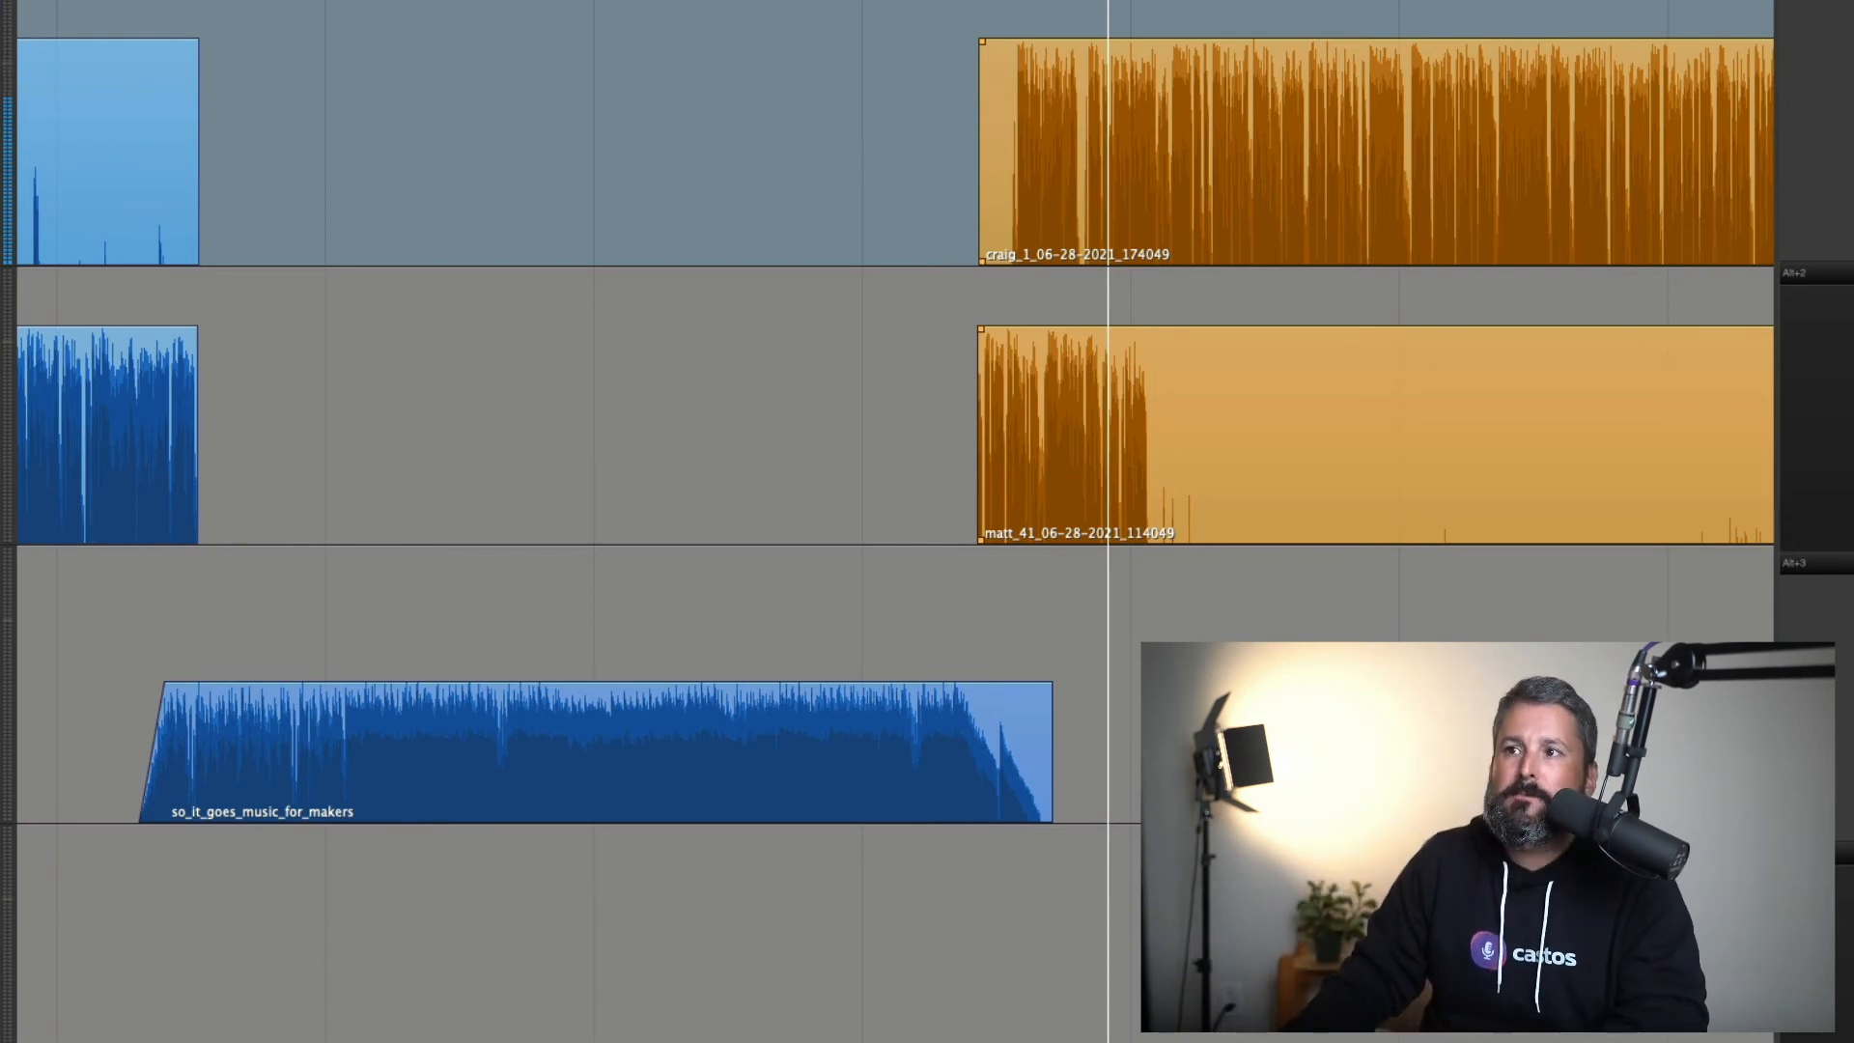
# Play from just before the inserted music and add a short fade-out to the end of the first-section matt clip
pyautogui.click(120, 48)
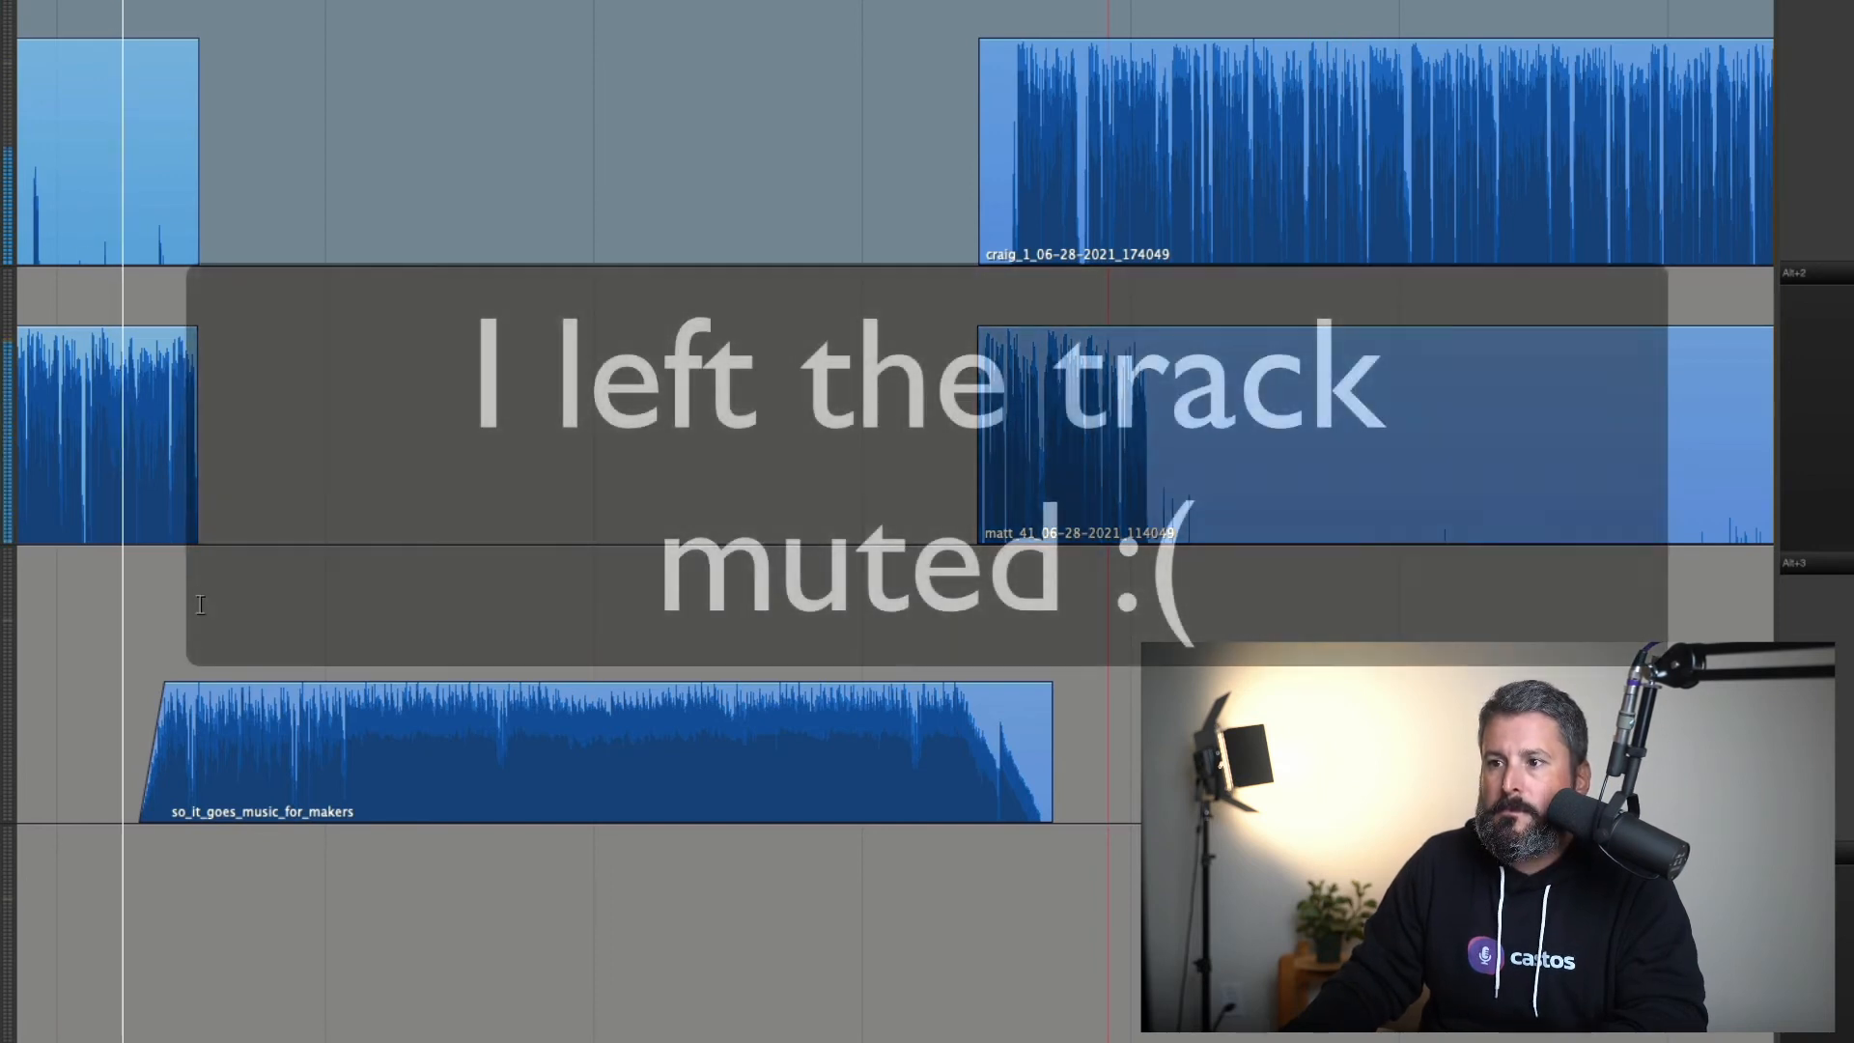
pyautogui.scroll(5, 148, 737)
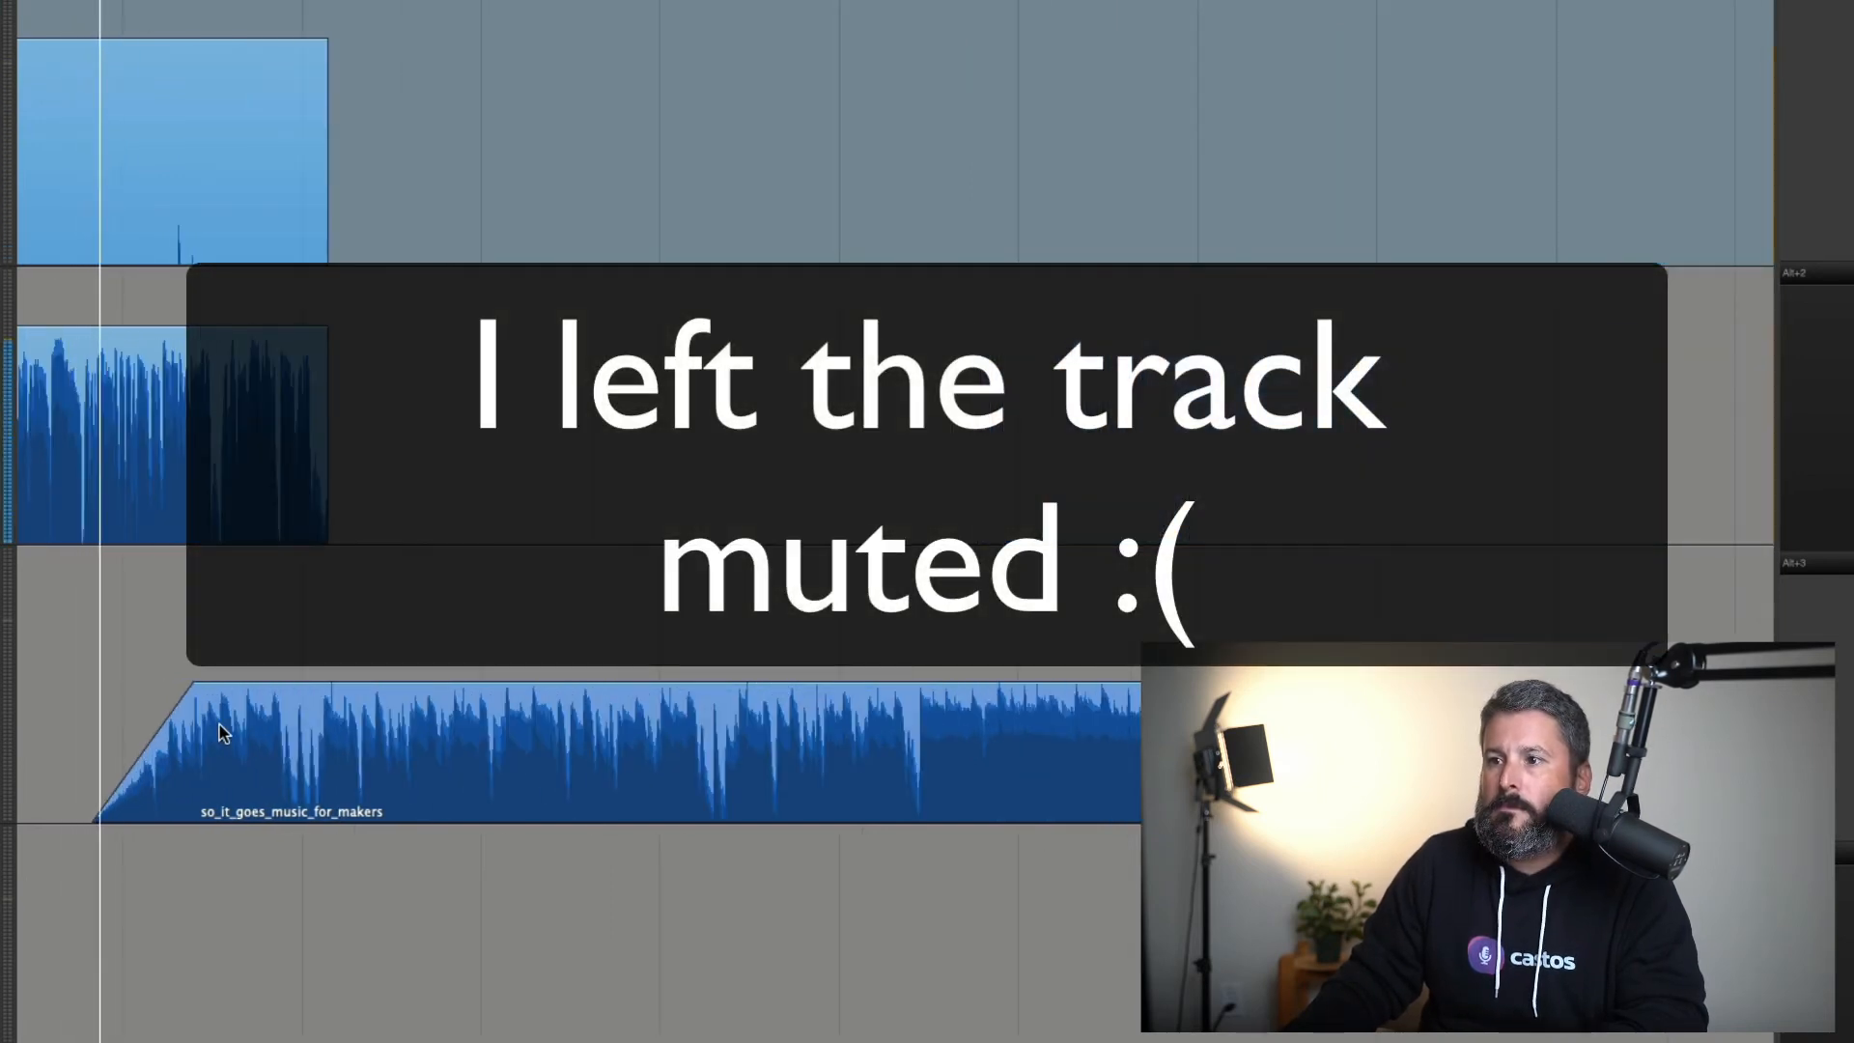
pyautogui.click(260, 741)
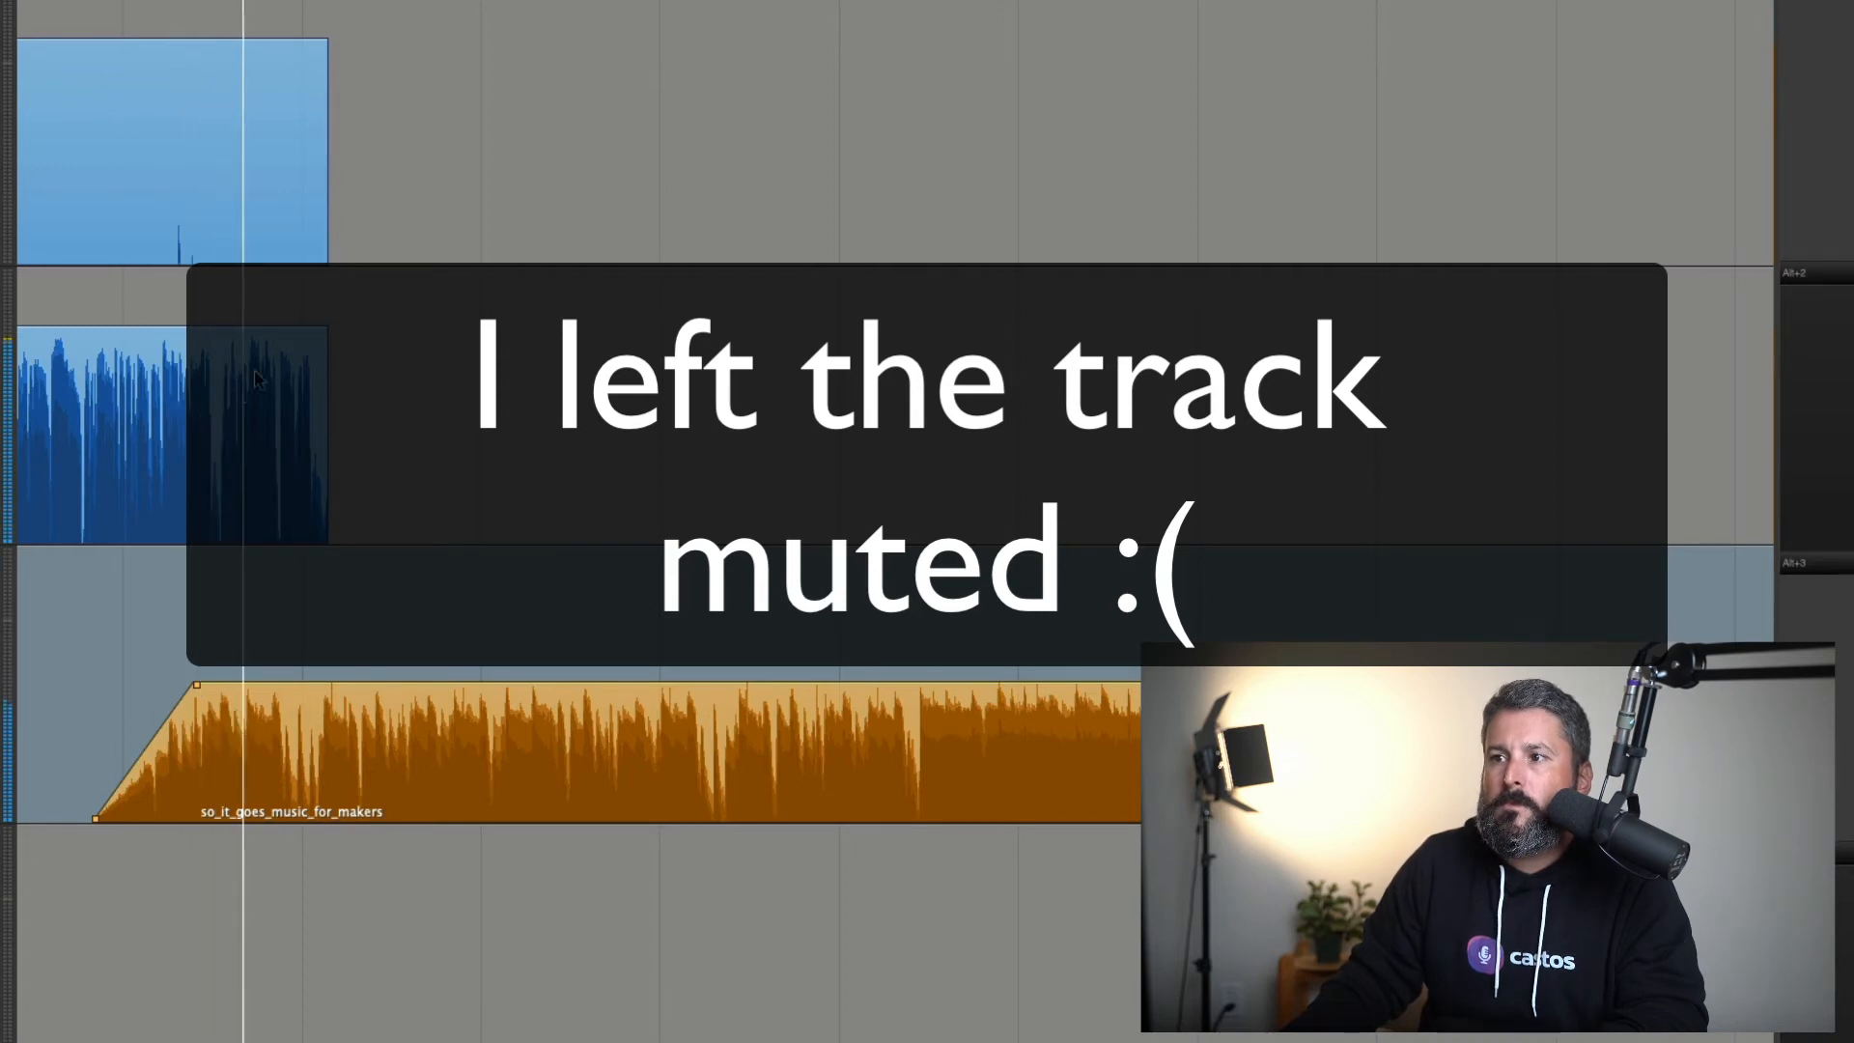
pyautogui.click(318, 346)
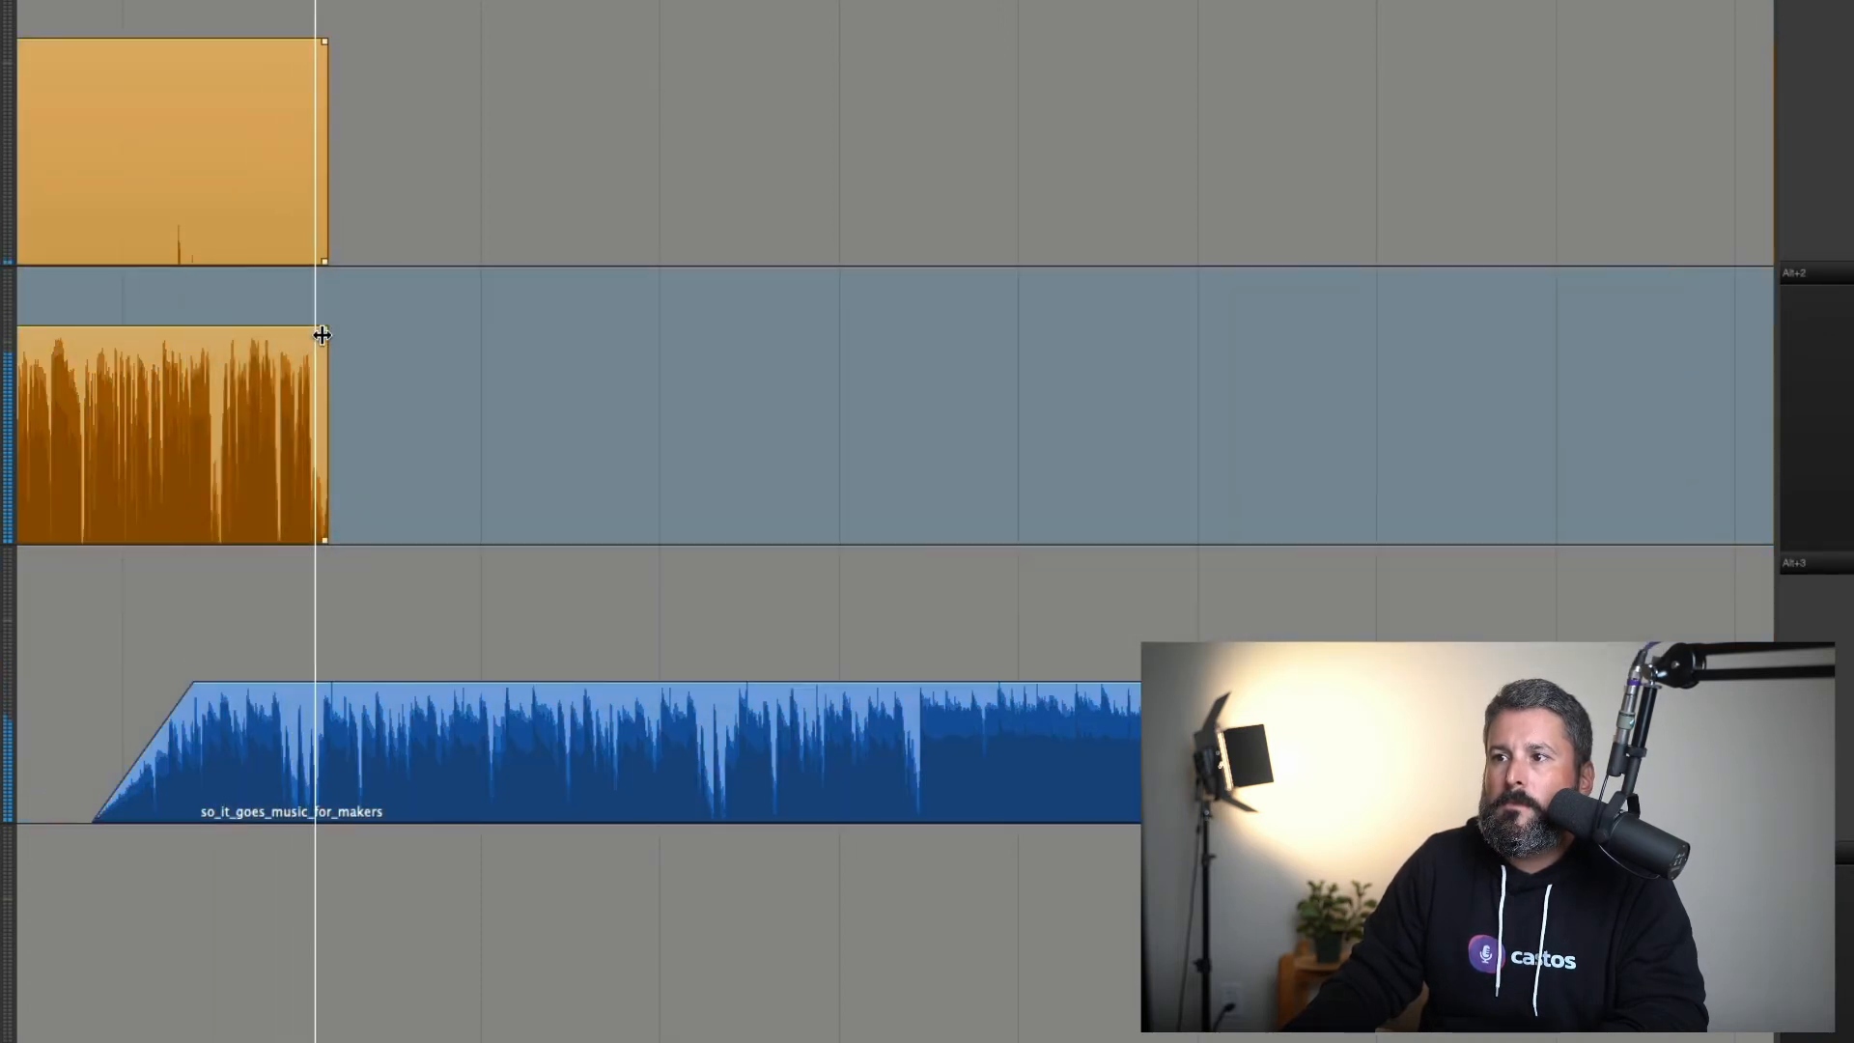
pyautogui.moveTo(318, 345); pyautogui.dragTo(313, 345)
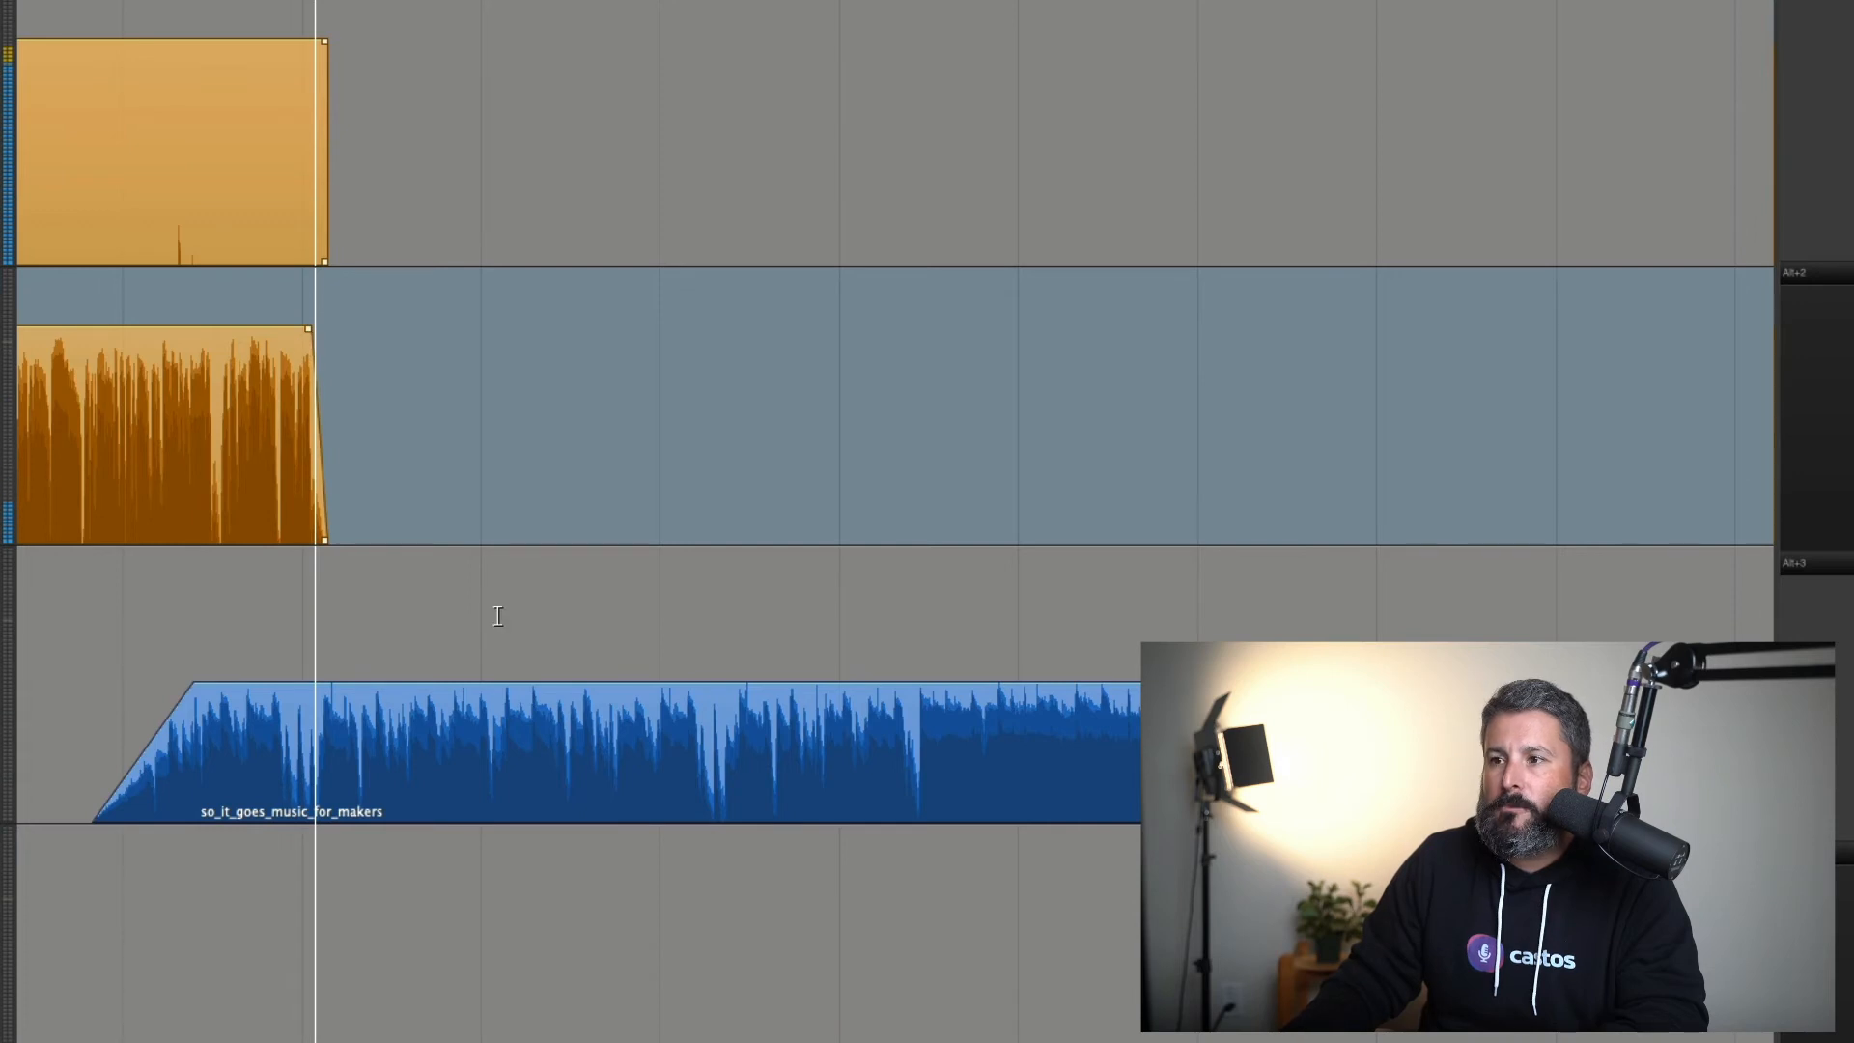
# Record a voice segment of about 20 seconds on the Speak track over the inserted music and shift it earlier to about 6:16
pyautogui.scroll(-2, 473, 608)
pyautogui.scroll(-2, 467, 618)
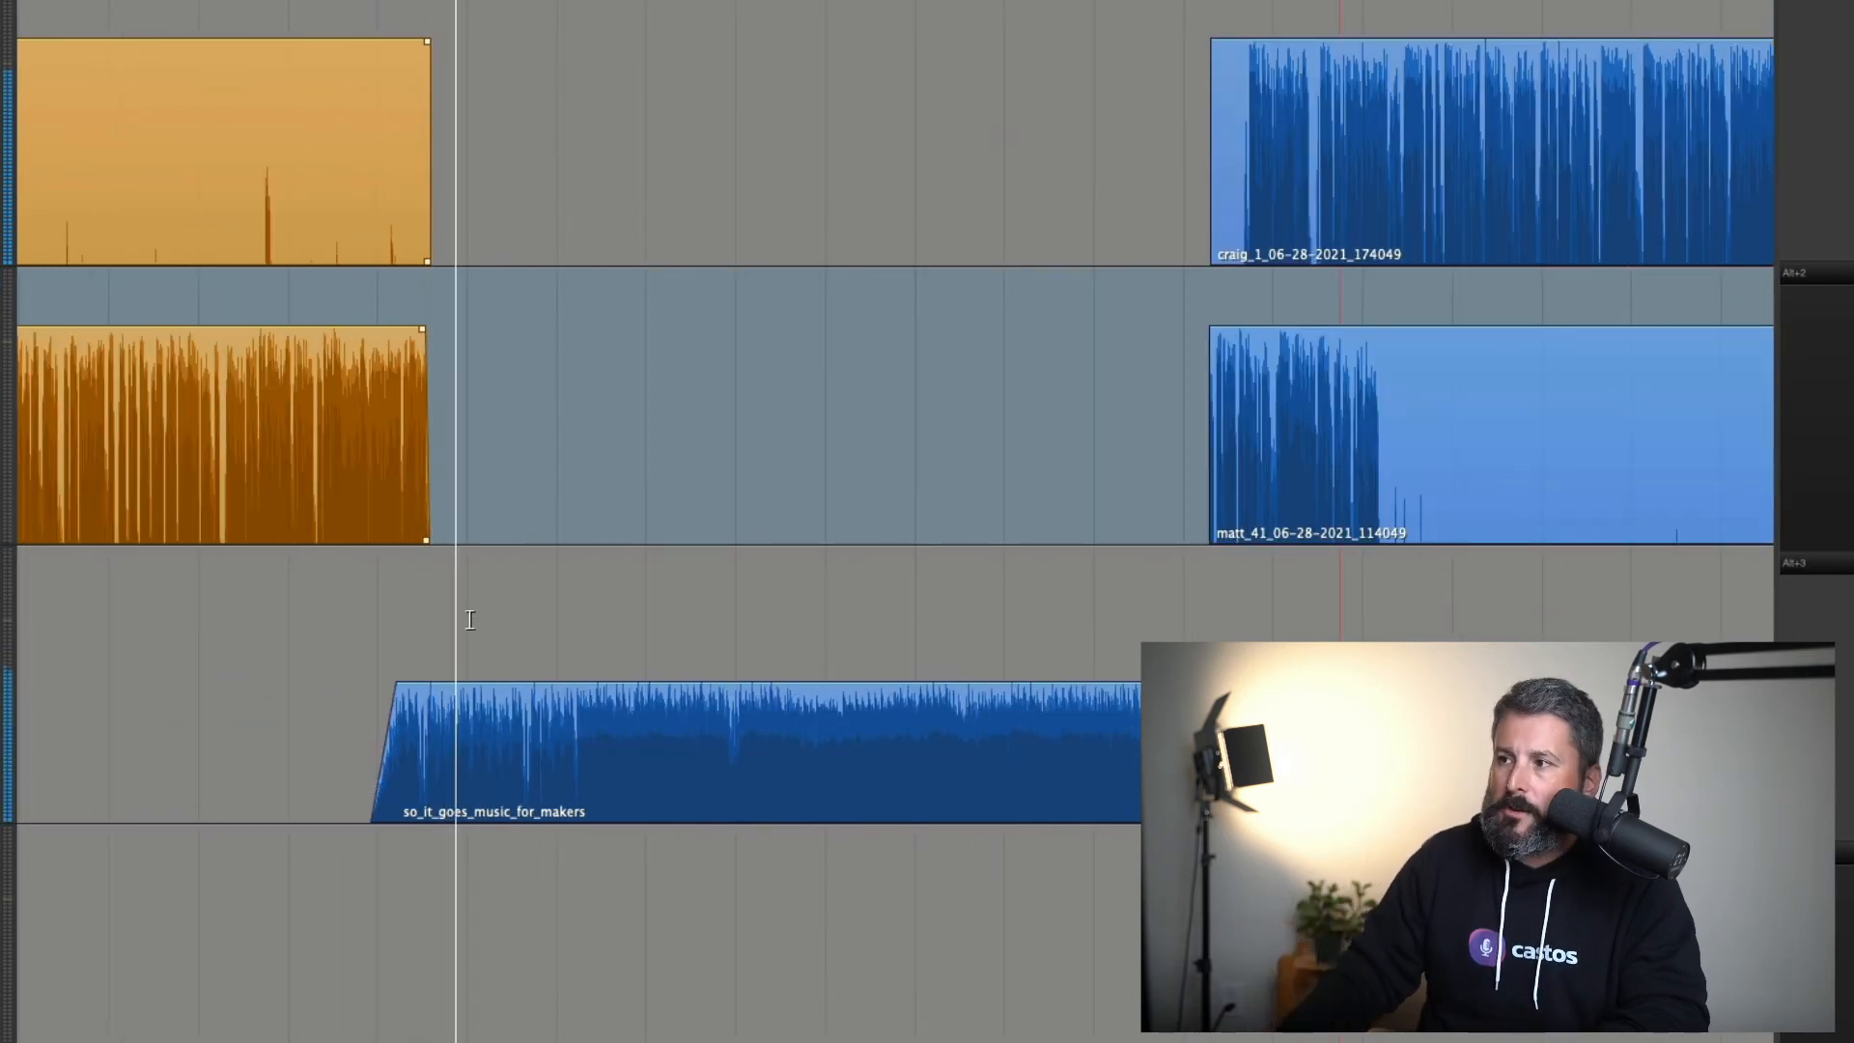
pyautogui.scroll(4, 468, 356)
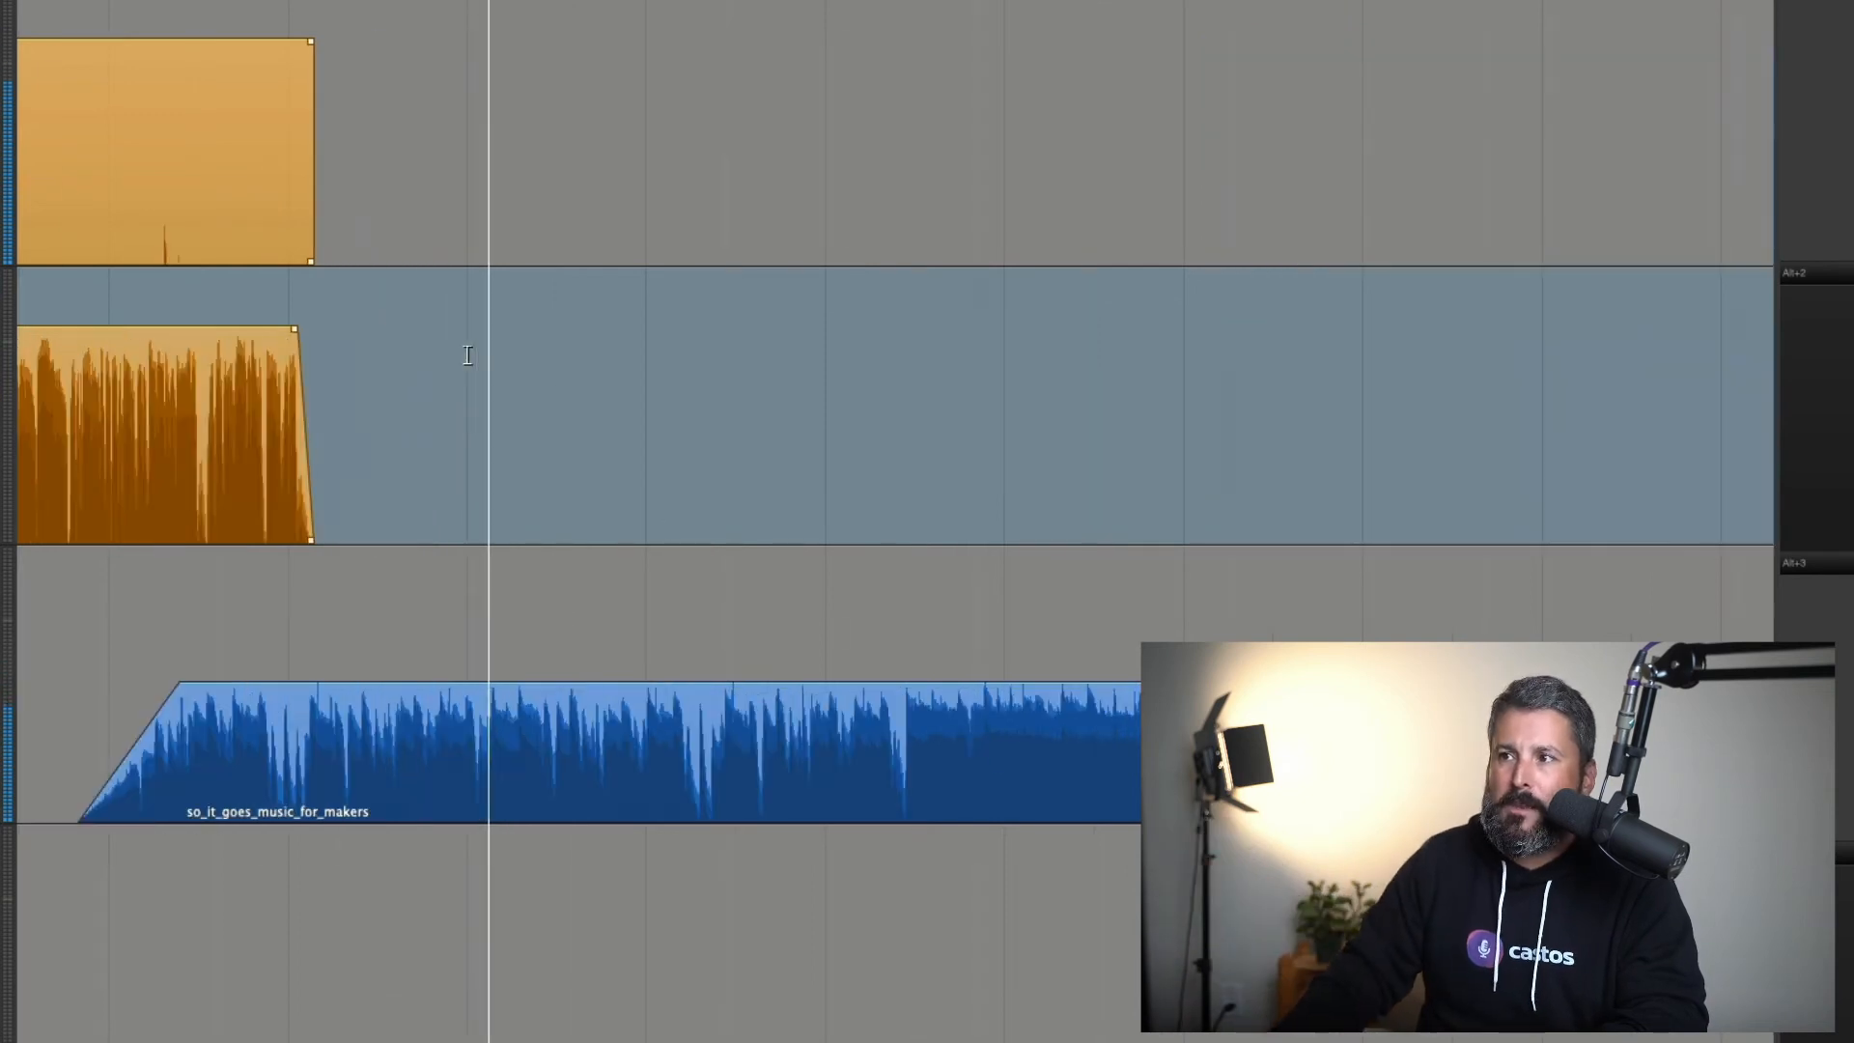
pyautogui.scroll(-4, 467, 356)
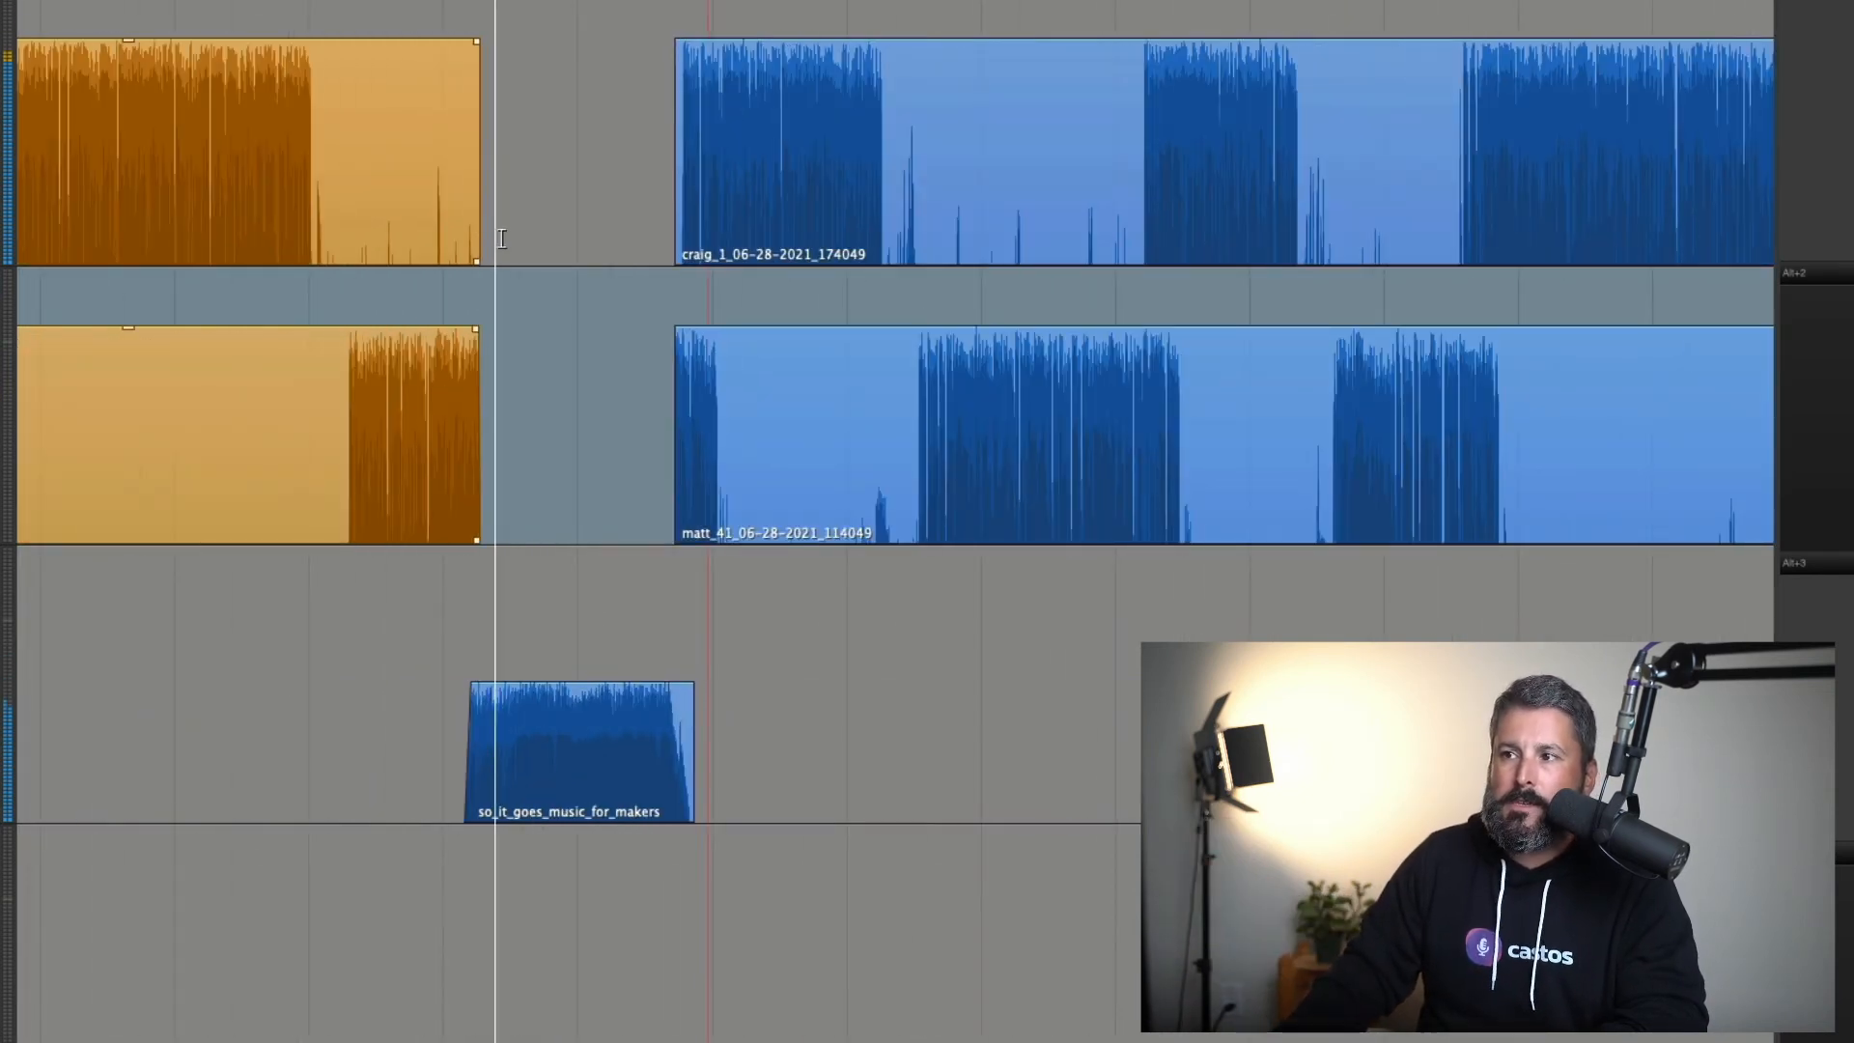
pyautogui.scroll(6, 502, 238)
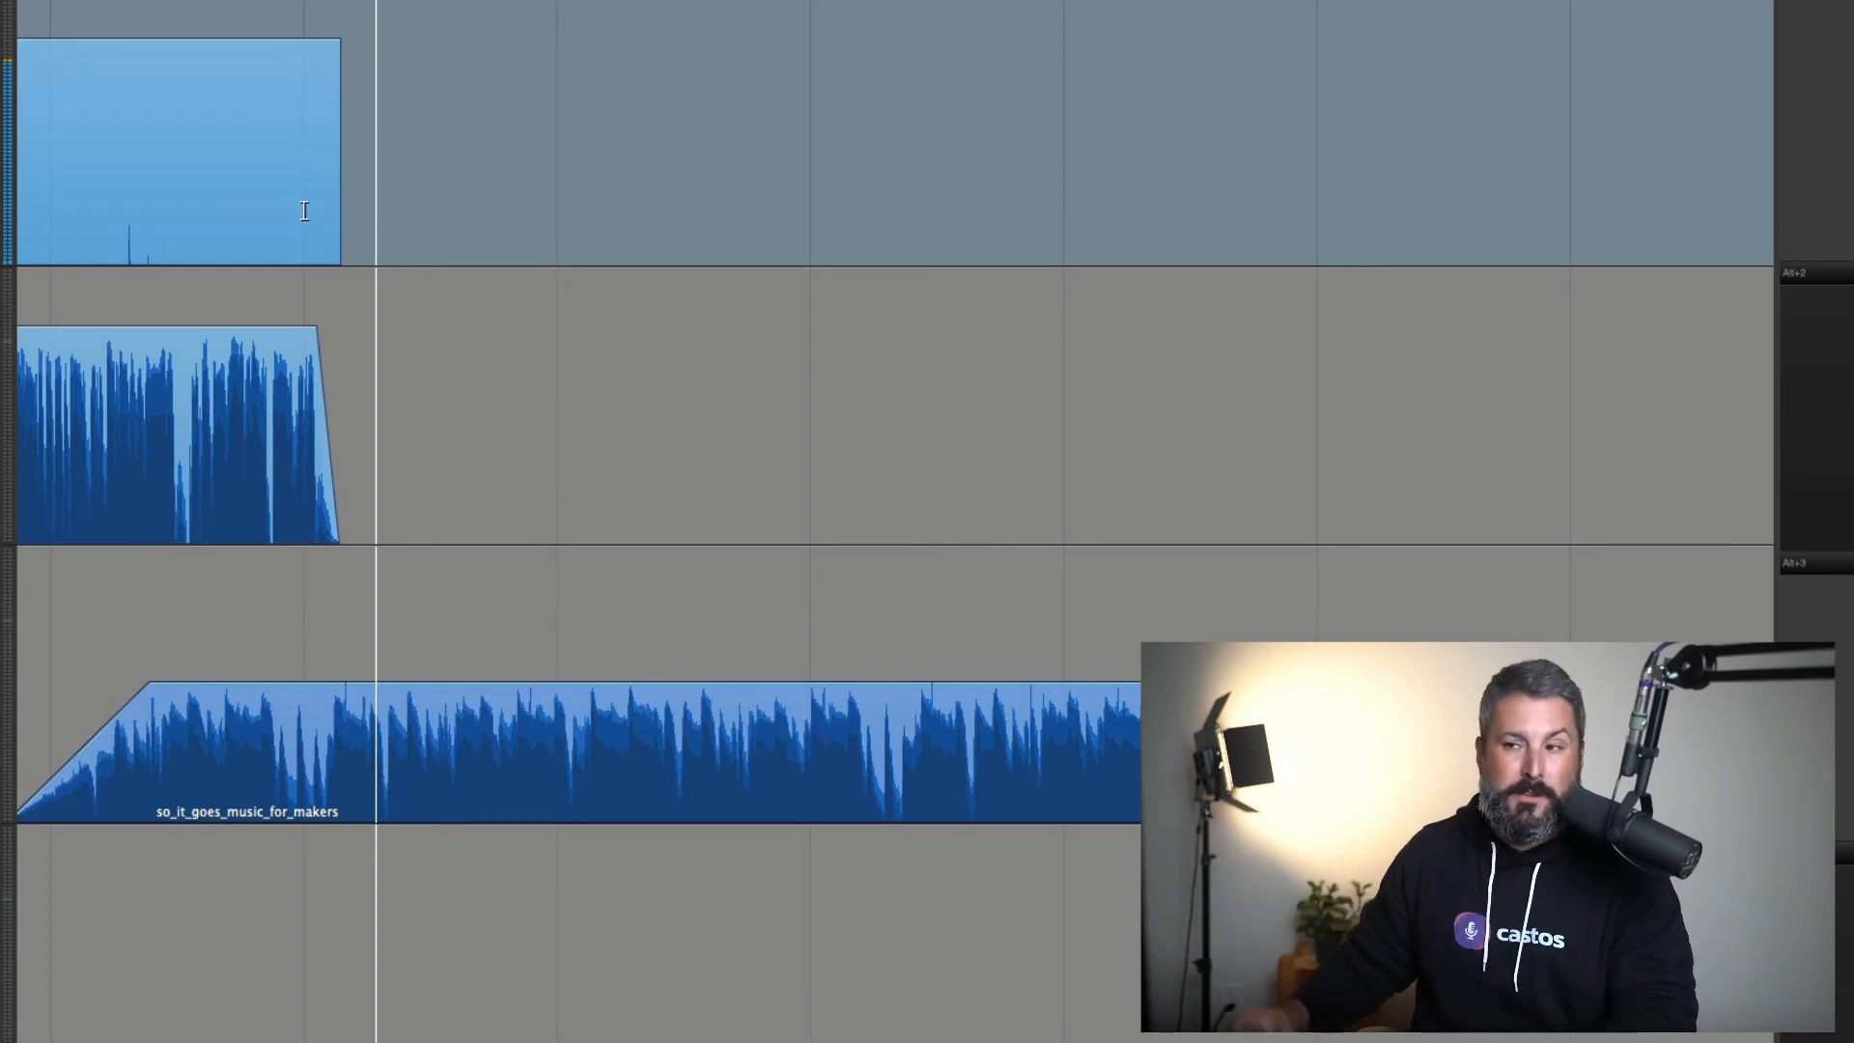
pyautogui.press('space')
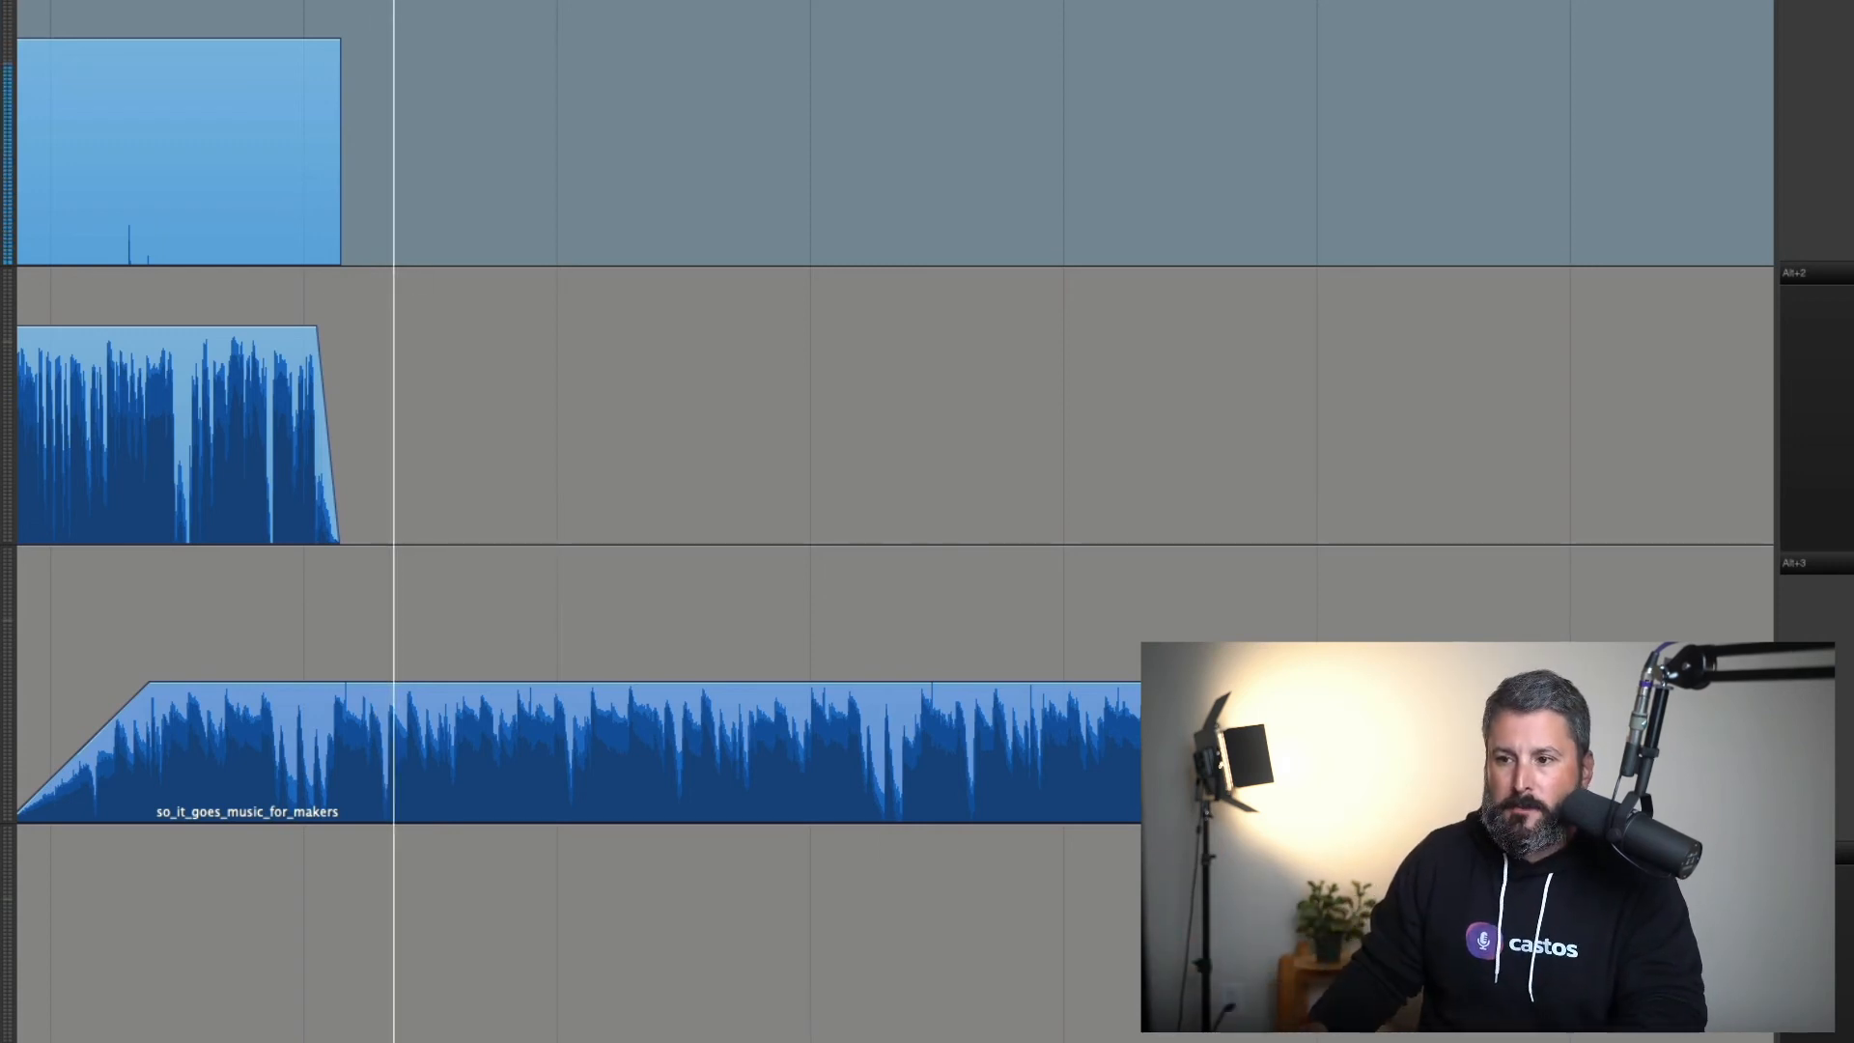
pyautogui.press('r')
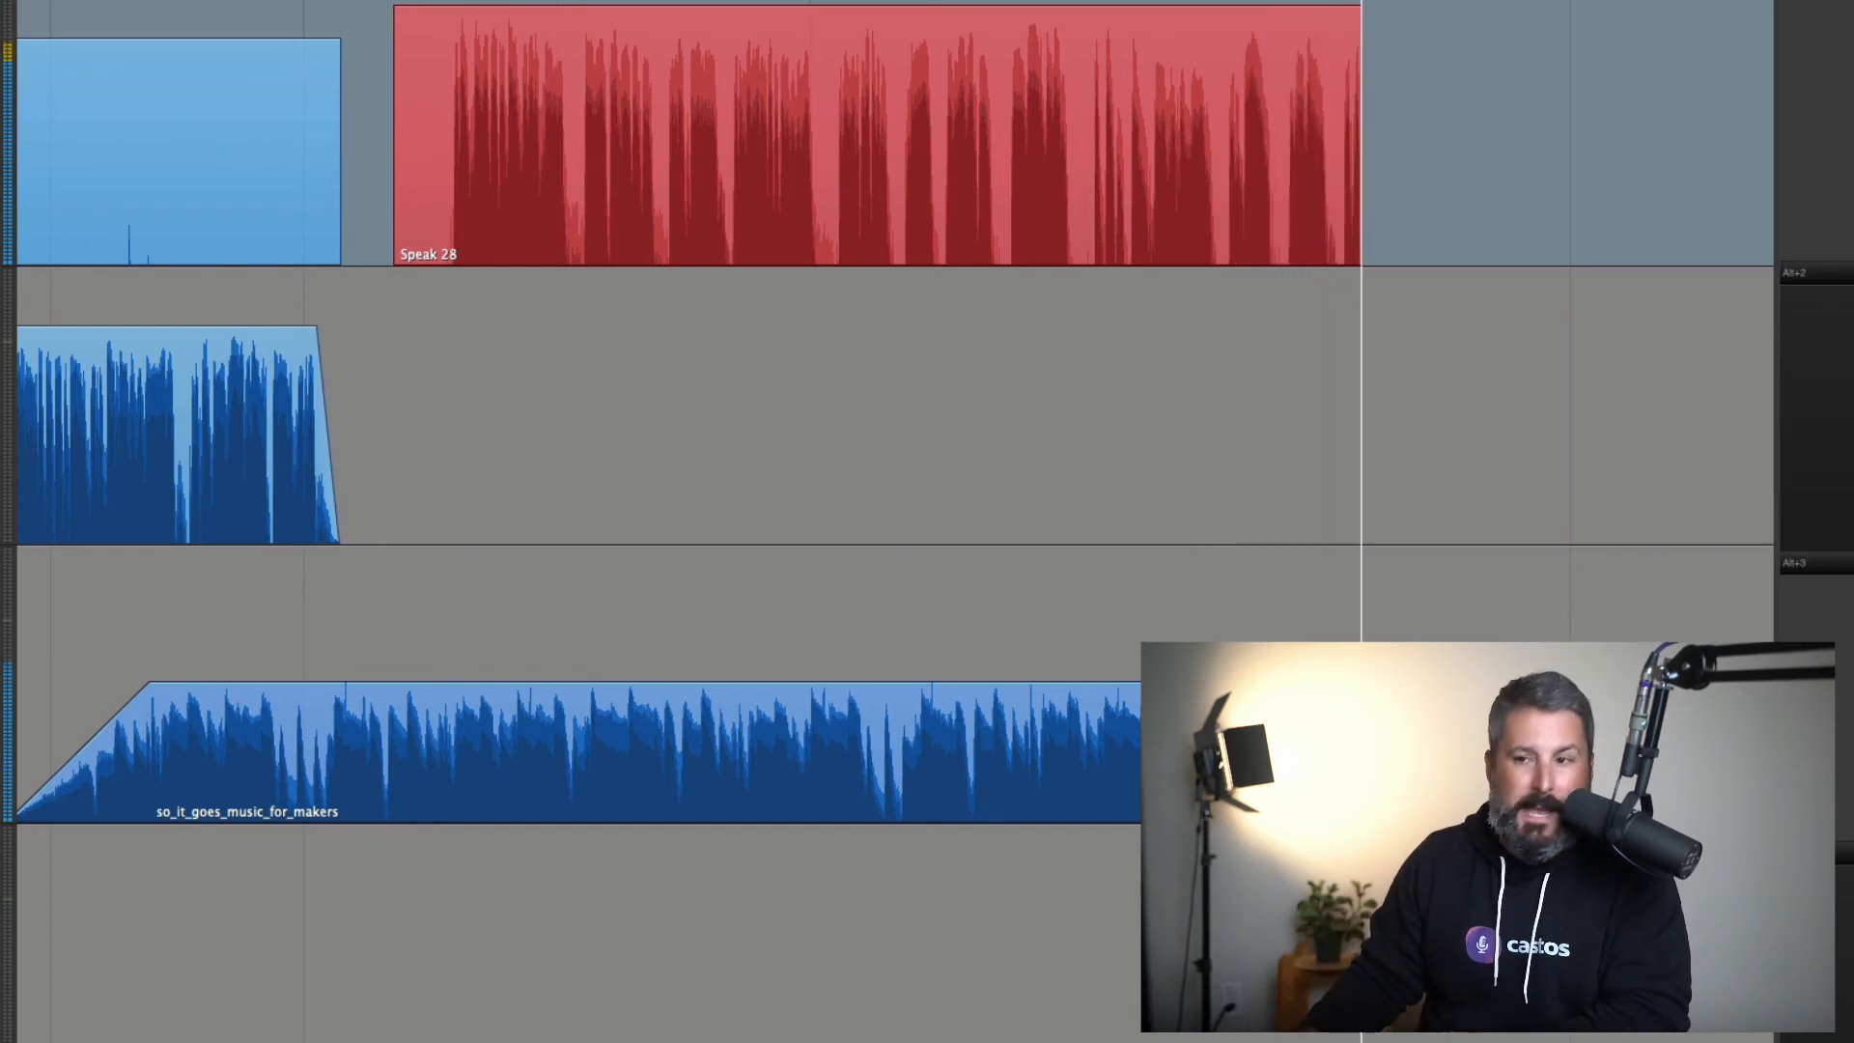
pyautogui.press('space')
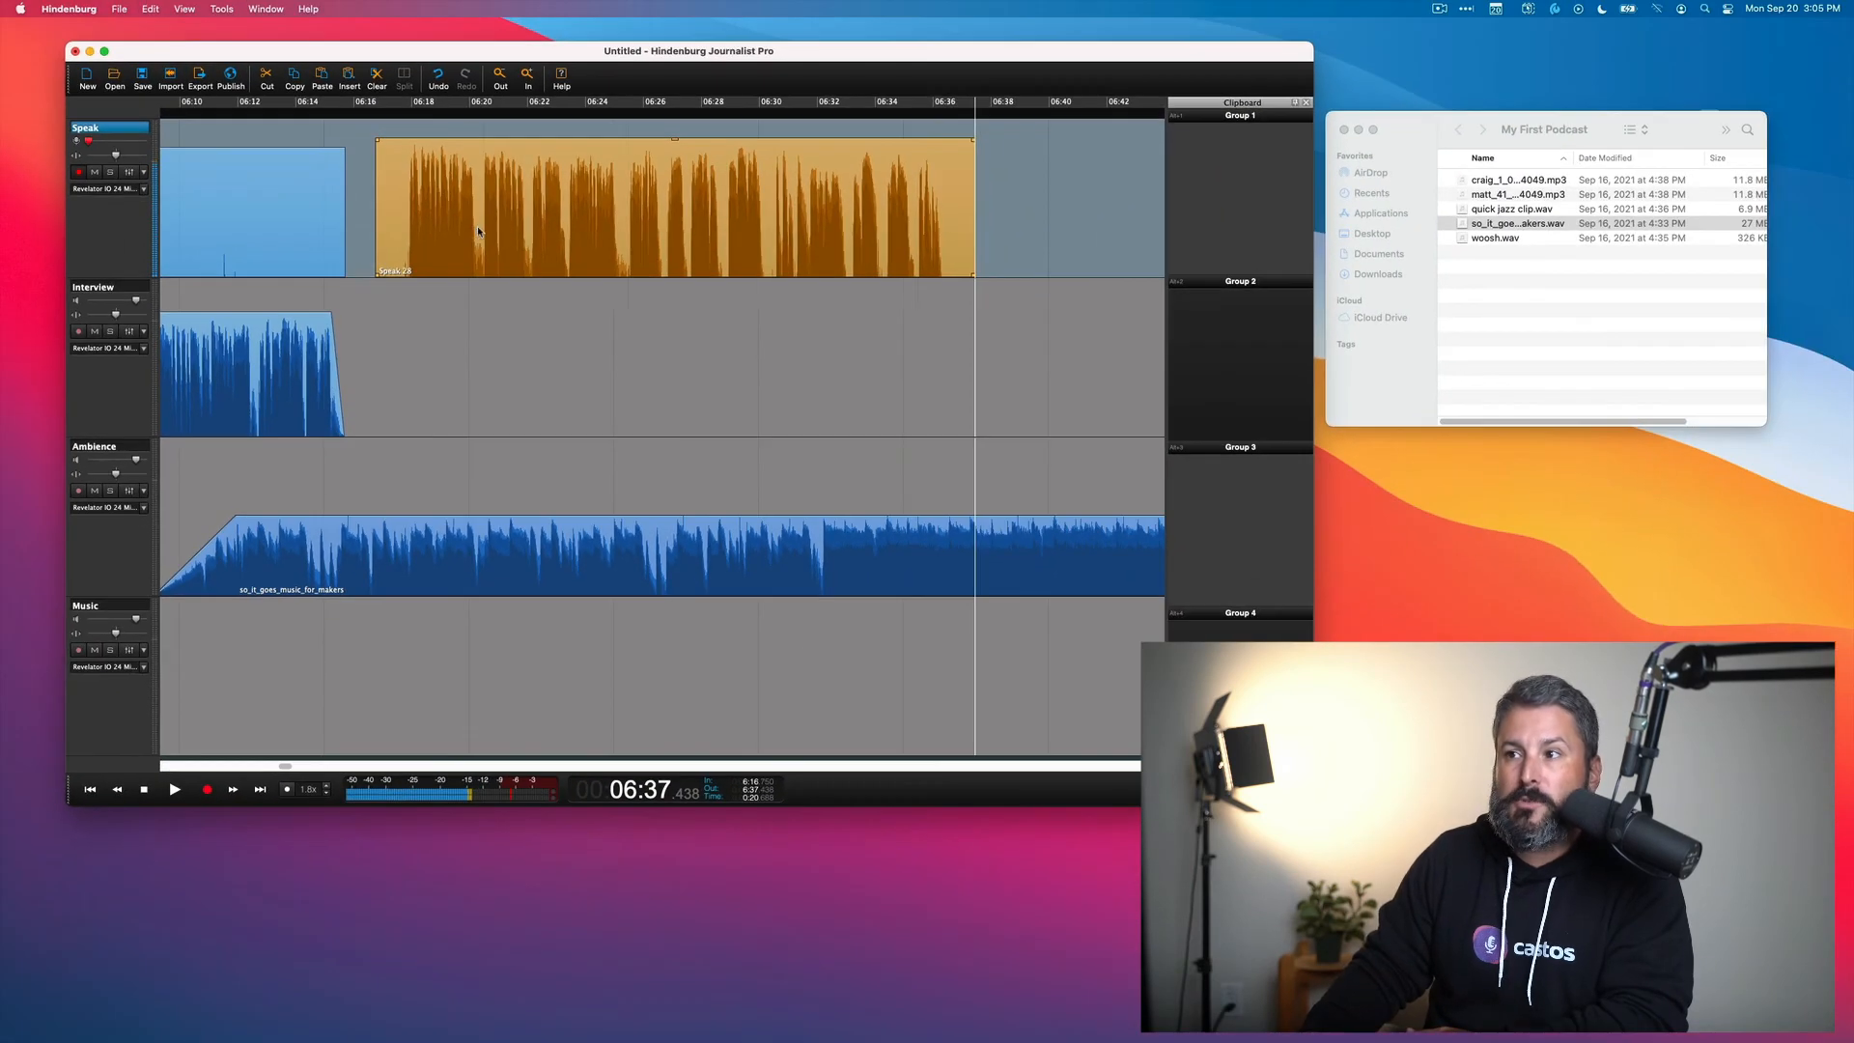
pyautogui.moveTo(560, 173); pyautogui.dragTo(534, 173)
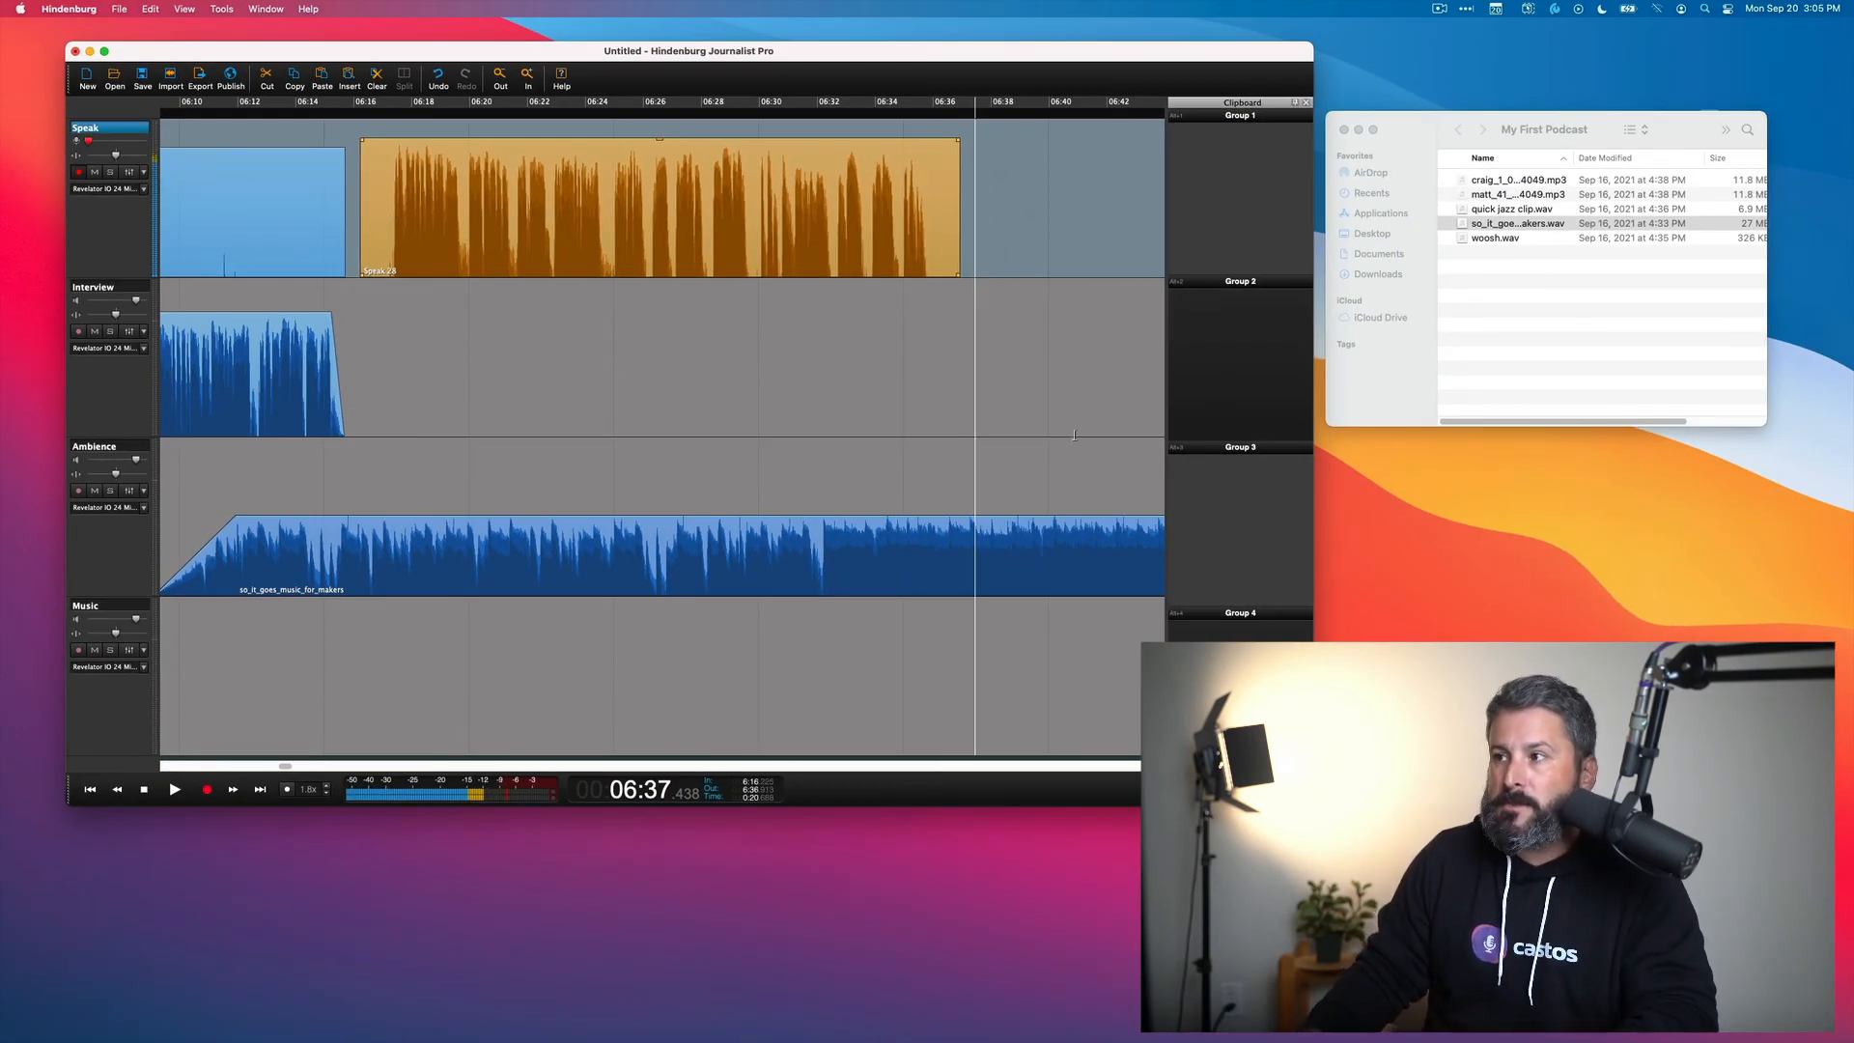
# Select both second-section conversation clips and shift them together earlier so they start at about 6:54
pyautogui.scroll(-5, 849, 574)
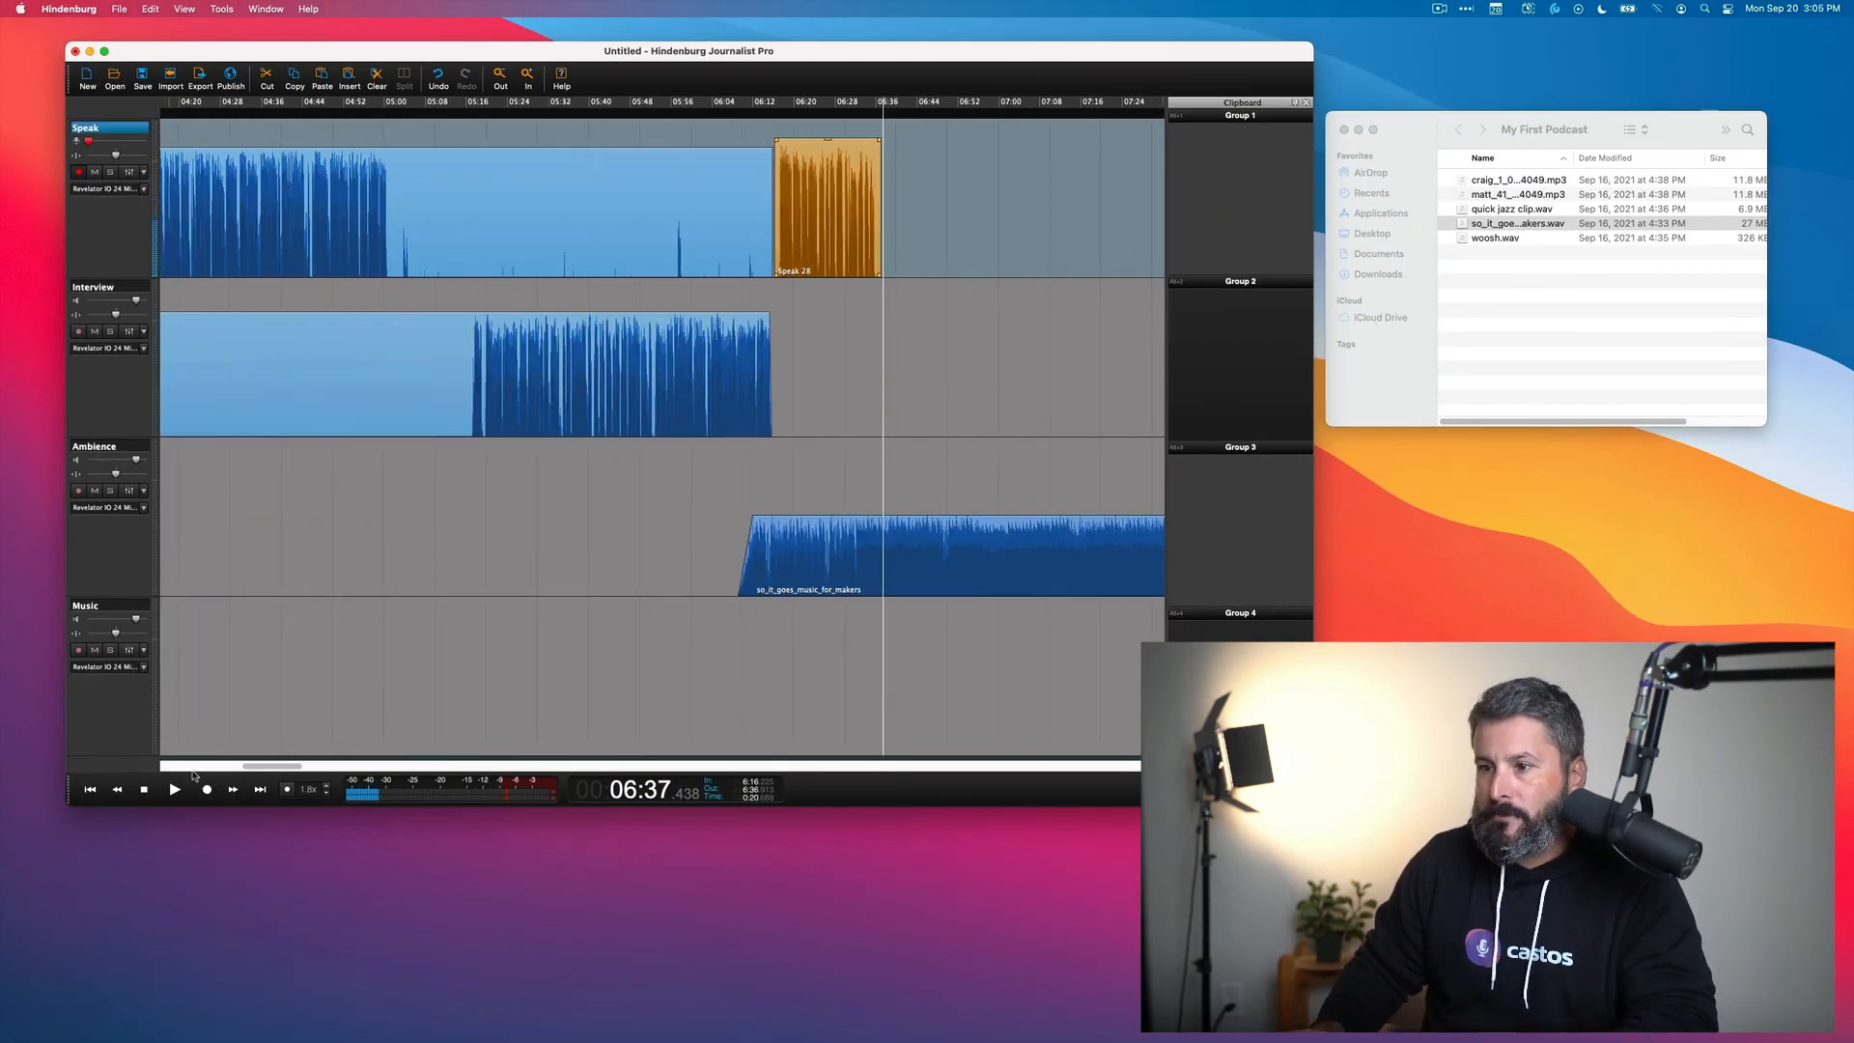
pyautogui.moveTo(254, 770); pyautogui.dragTo(287, 769)
pyautogui.moveTo(662, 348); pyautogui.dragTo(557, 348)
pyautogui.press('super+z')
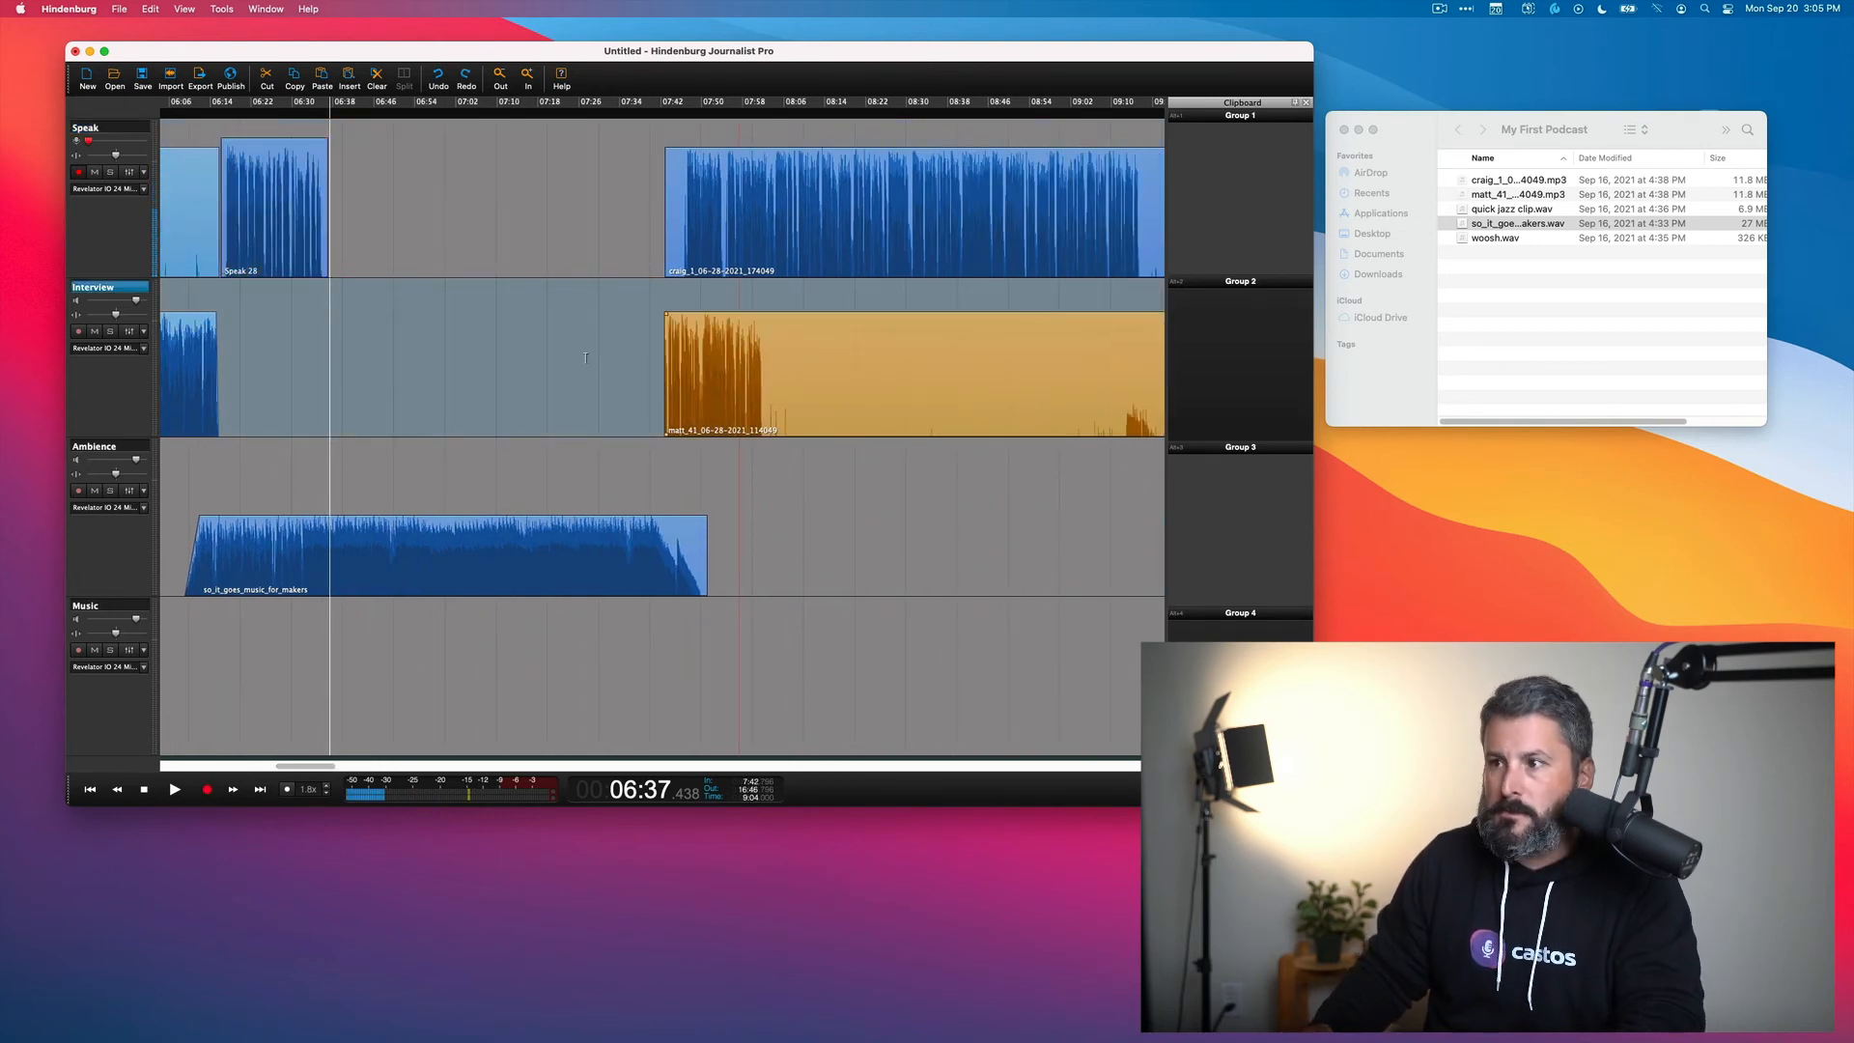
pyautogui.rightClick(695, 243)
pyautogui.click(738, 169)
pyautogui.click(739, 169)
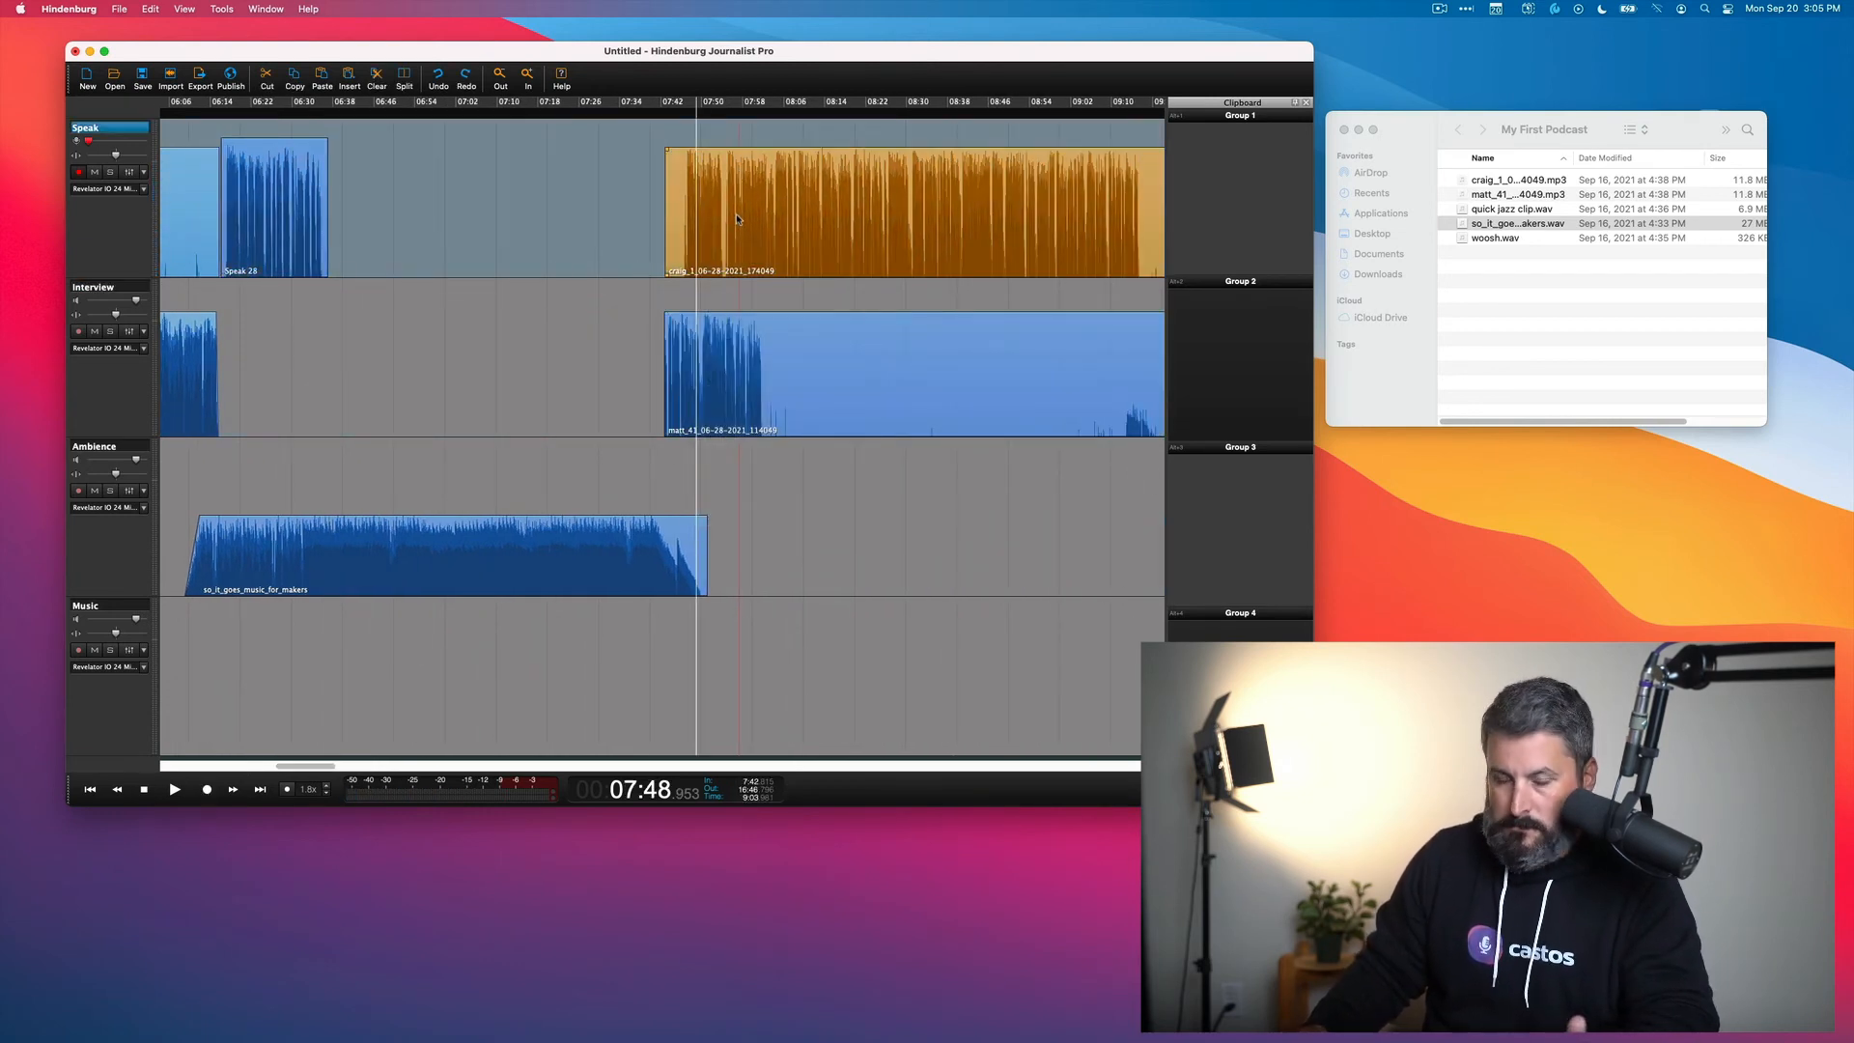
pyautogui.keyDown('shift'); pyautogui.click(754, 326); pyautogui.keyUp('shift')
pyautogui.moveTo(754, 325); pyautogui.dragTo(505, 328)
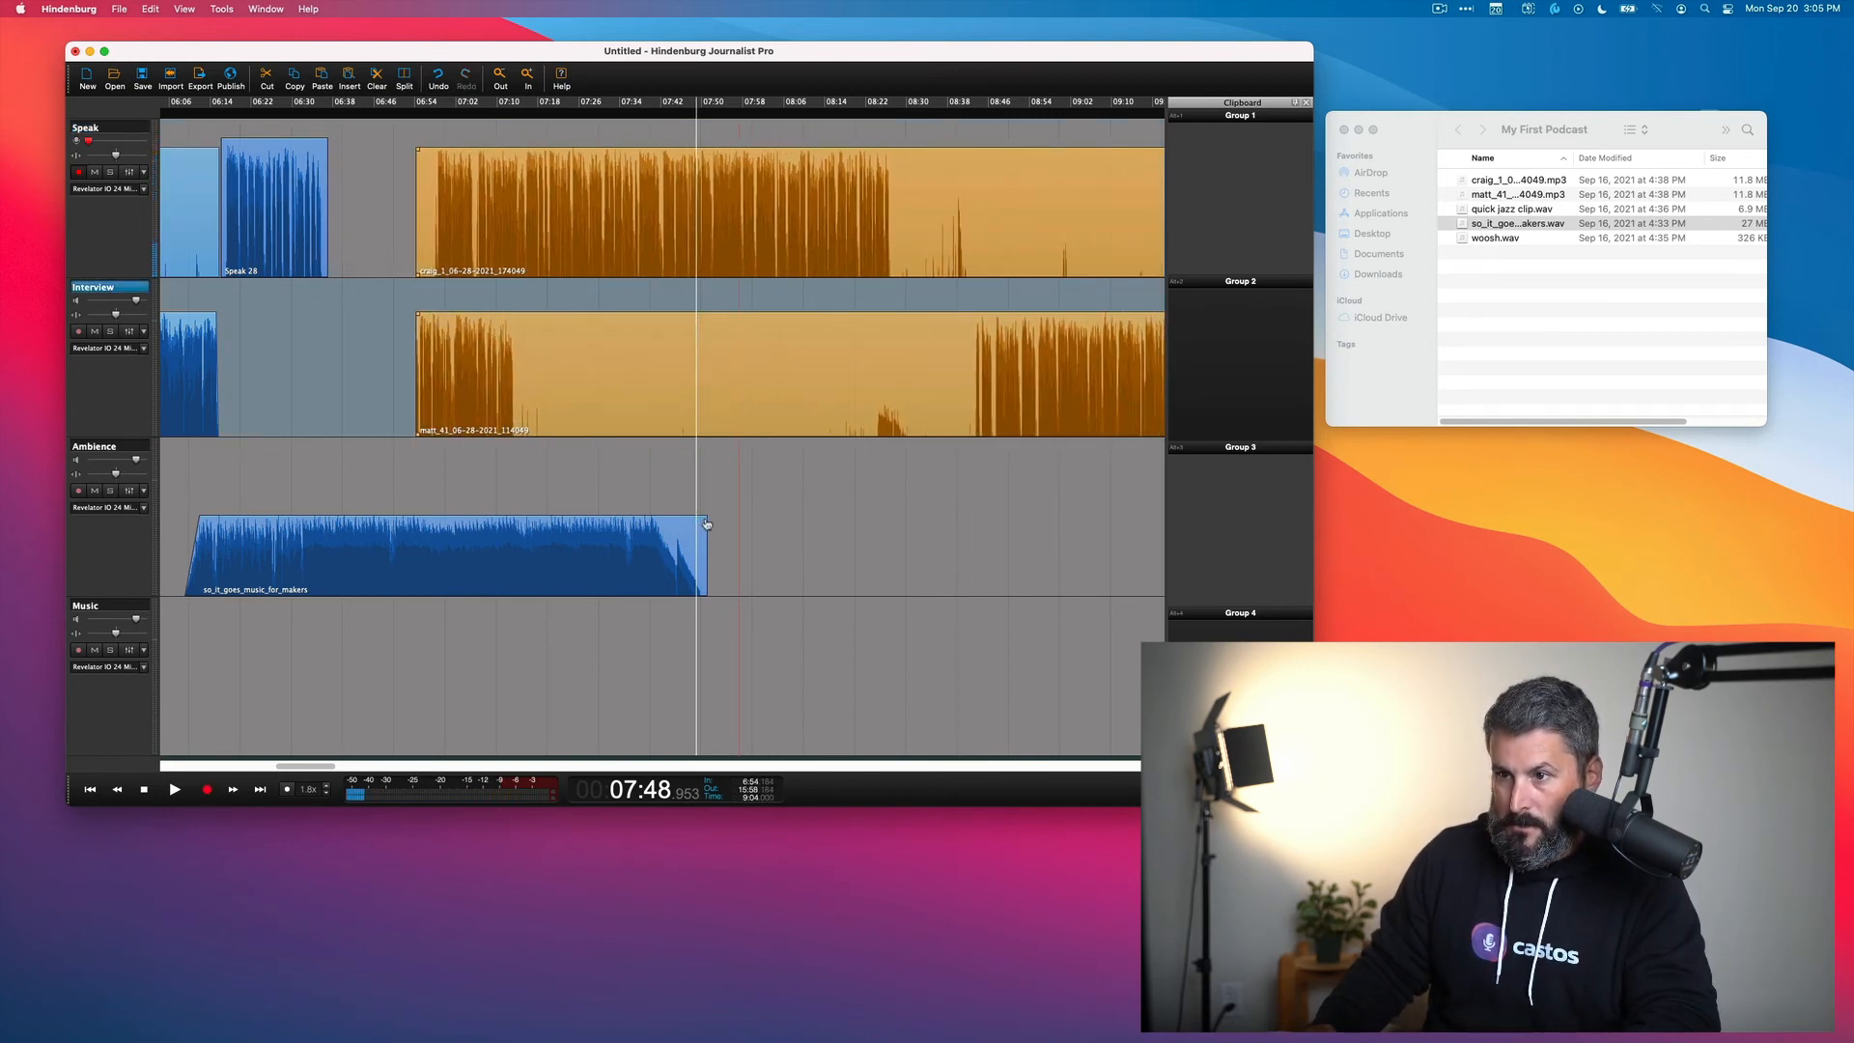
# Replace the so_it_goes music clip in the break with quick jazz clip.wav on the Ambience track at about 6:15
pyautogui.scroll(-2, 280, 447)
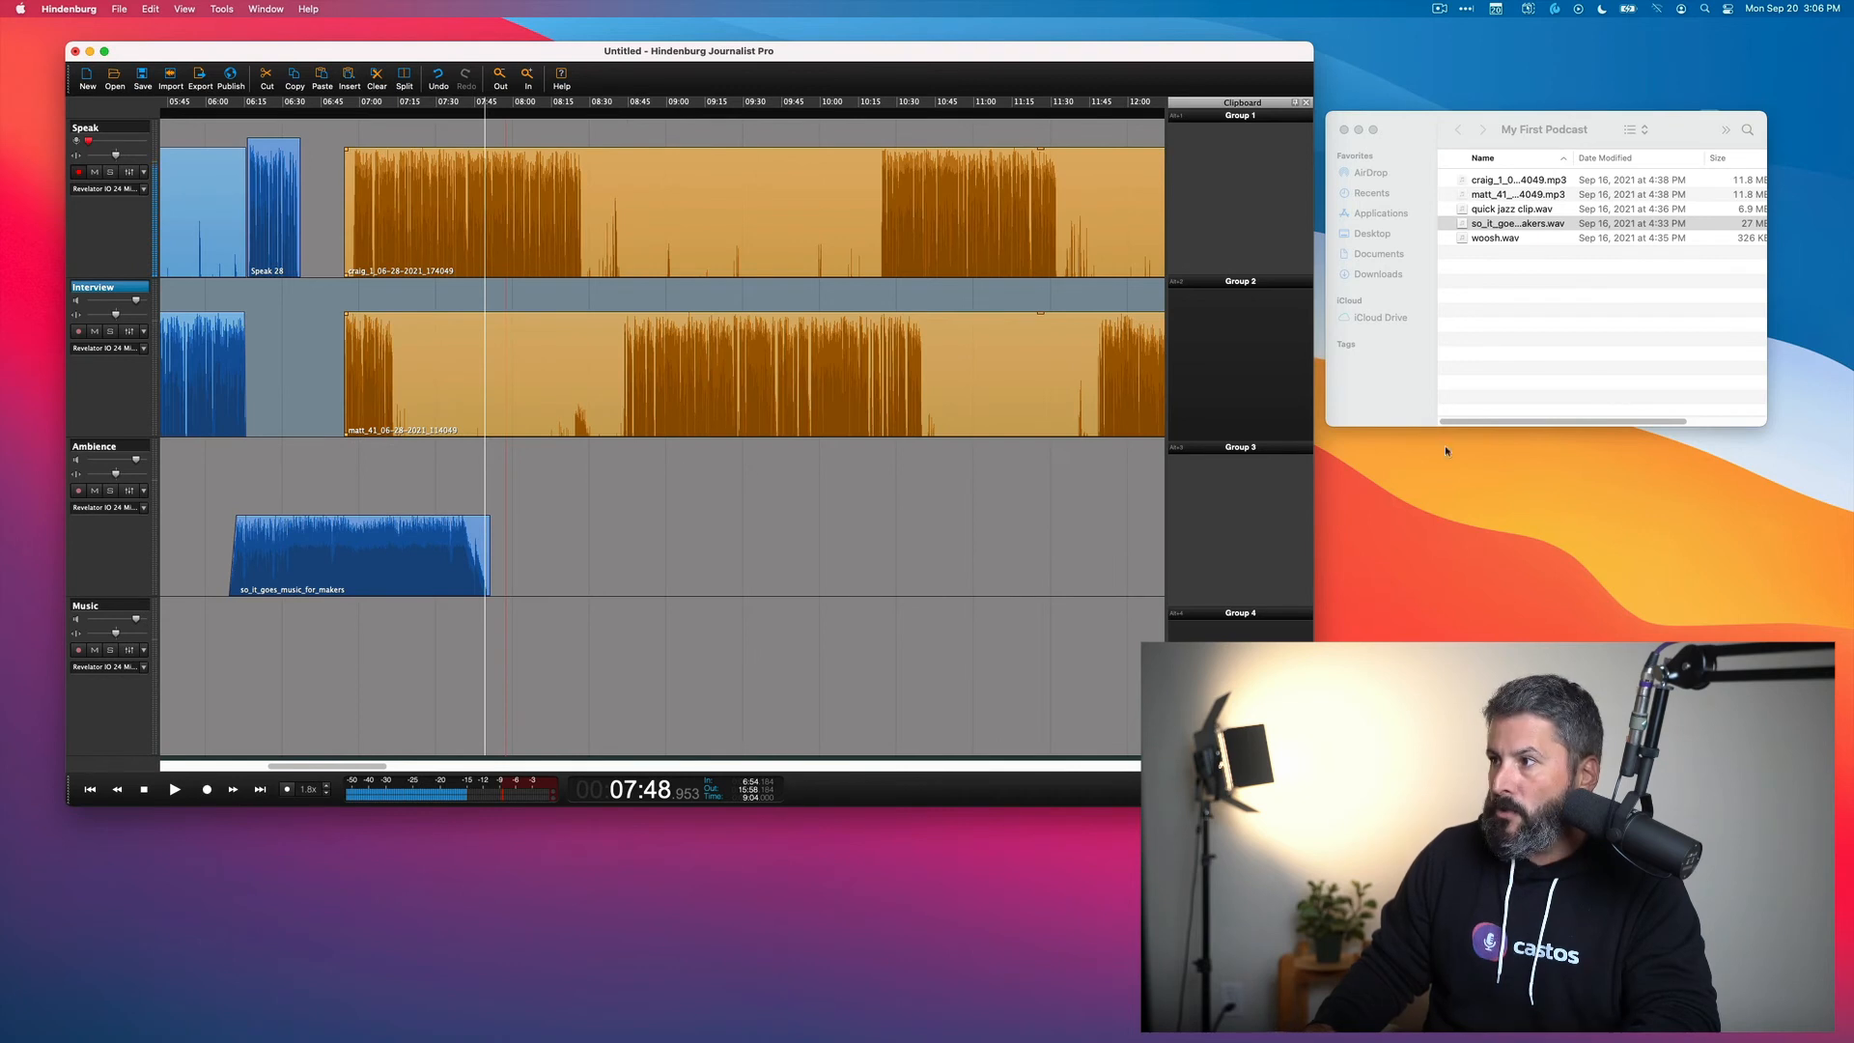
pyautogui.click(486, 521)
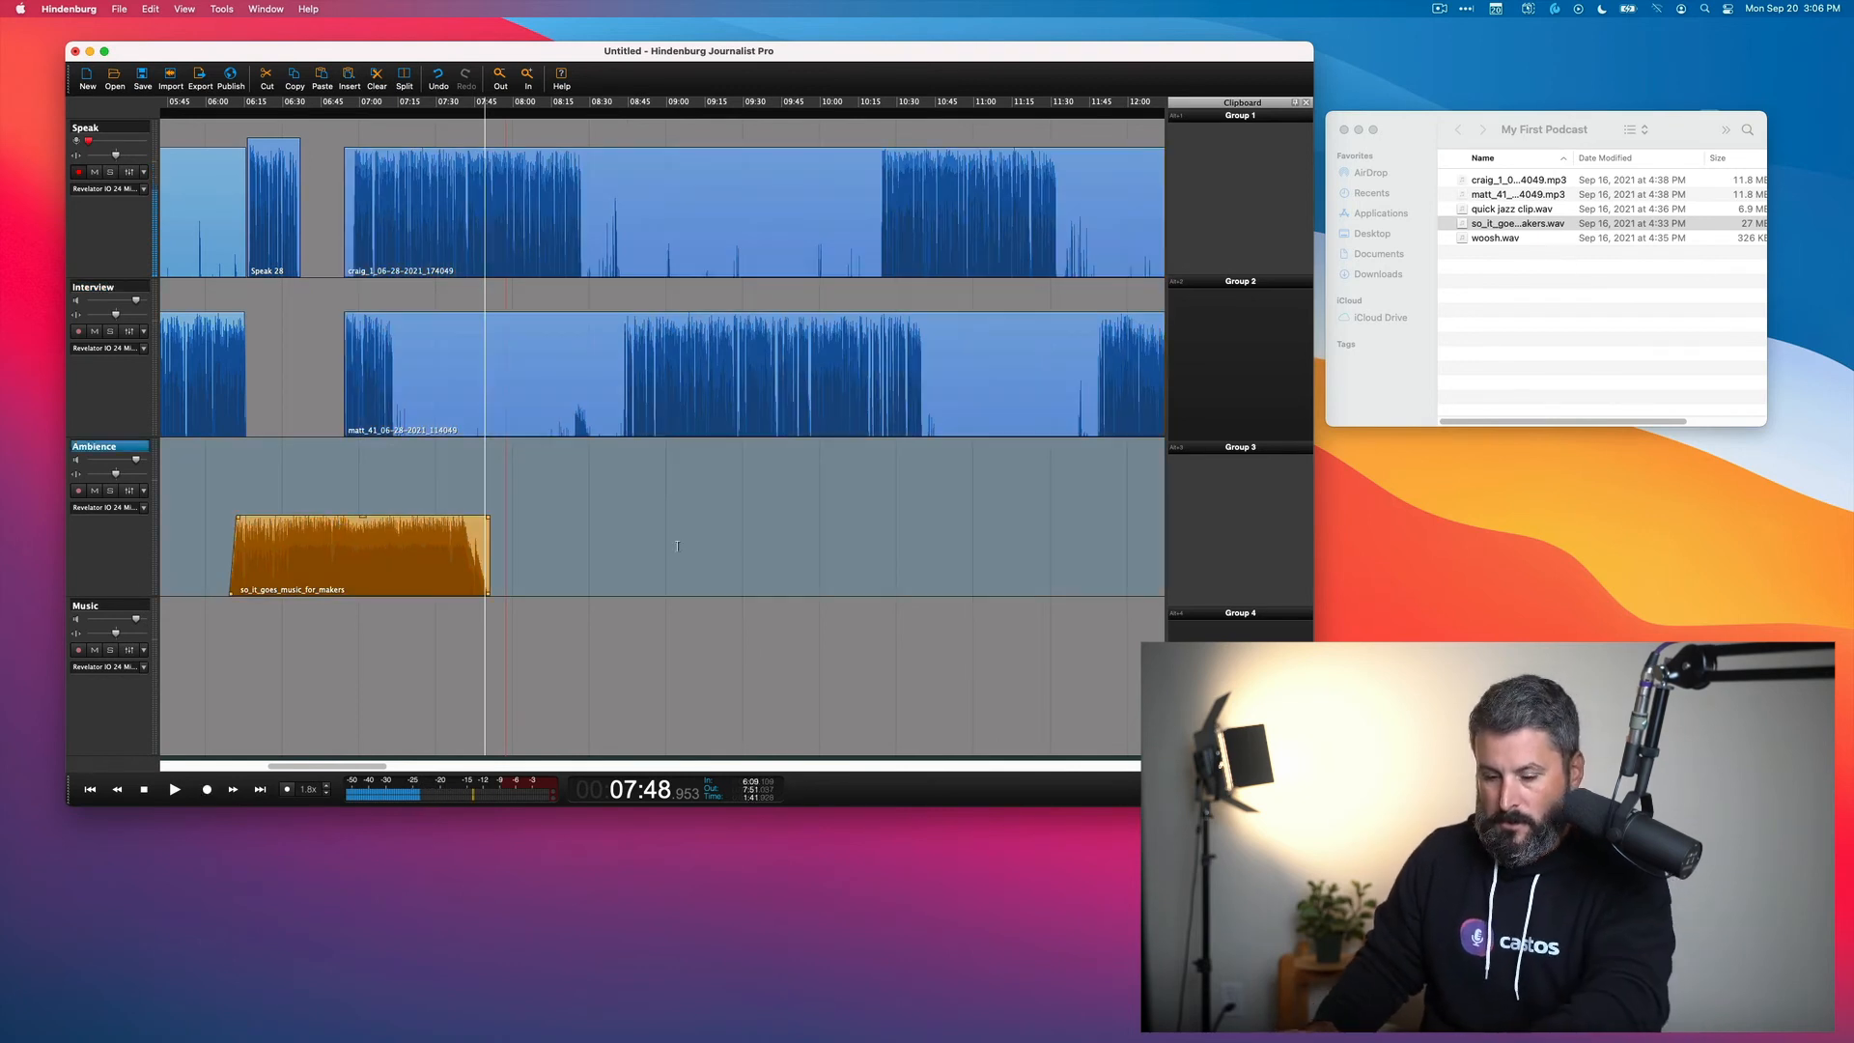
pyautogui.press('Delete')
pyautogui.click(1528, 201)
pyautogui.moveTo(1511, 209); pyautogui.dragTo(270, 508)
pyautogui.scroll(4, 271, 510)
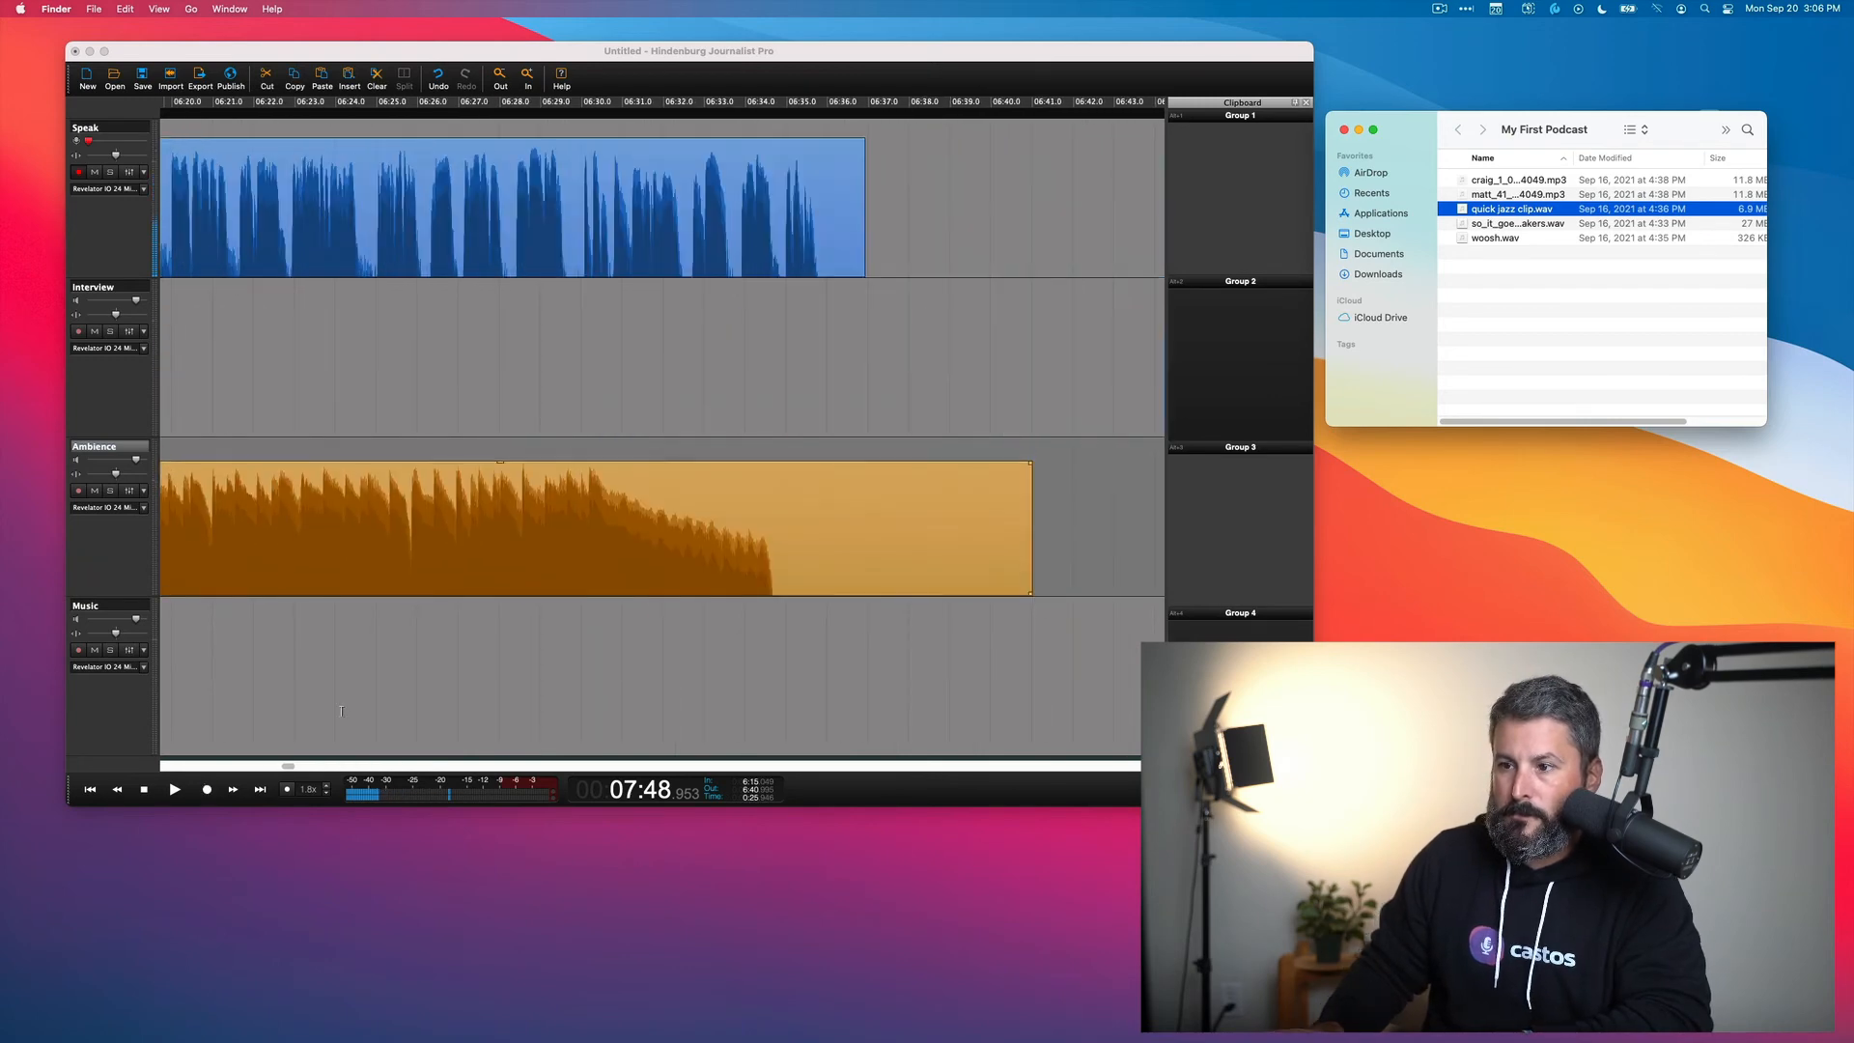
# Select both second-section conversation clips and shift them together to about 6:37, right after the voice segment
pyautogui.click(288, 768)
pyautogui.scroll(-3, 595, 378)
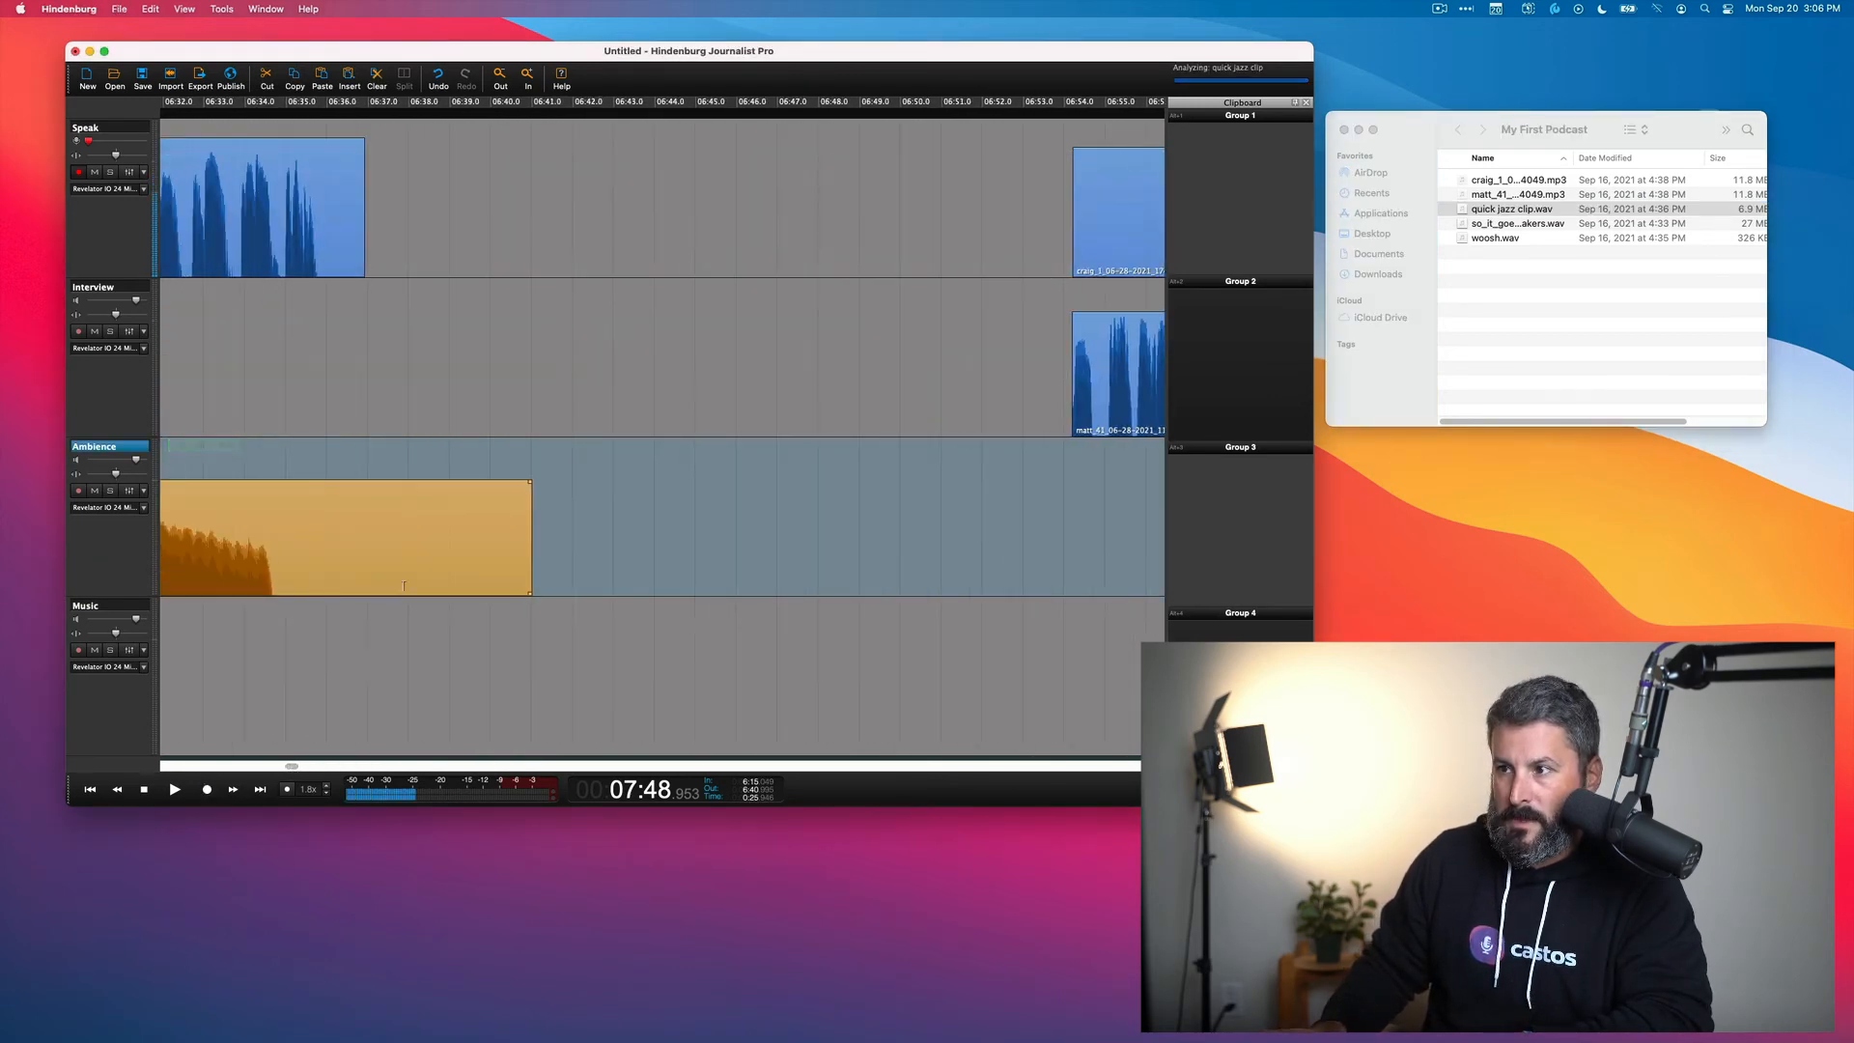
pyautogui.click(740, 347)
pyautogui.keyDown('shift'); pyautogui.click(814, 220); pyautogui.keyUp('shift')
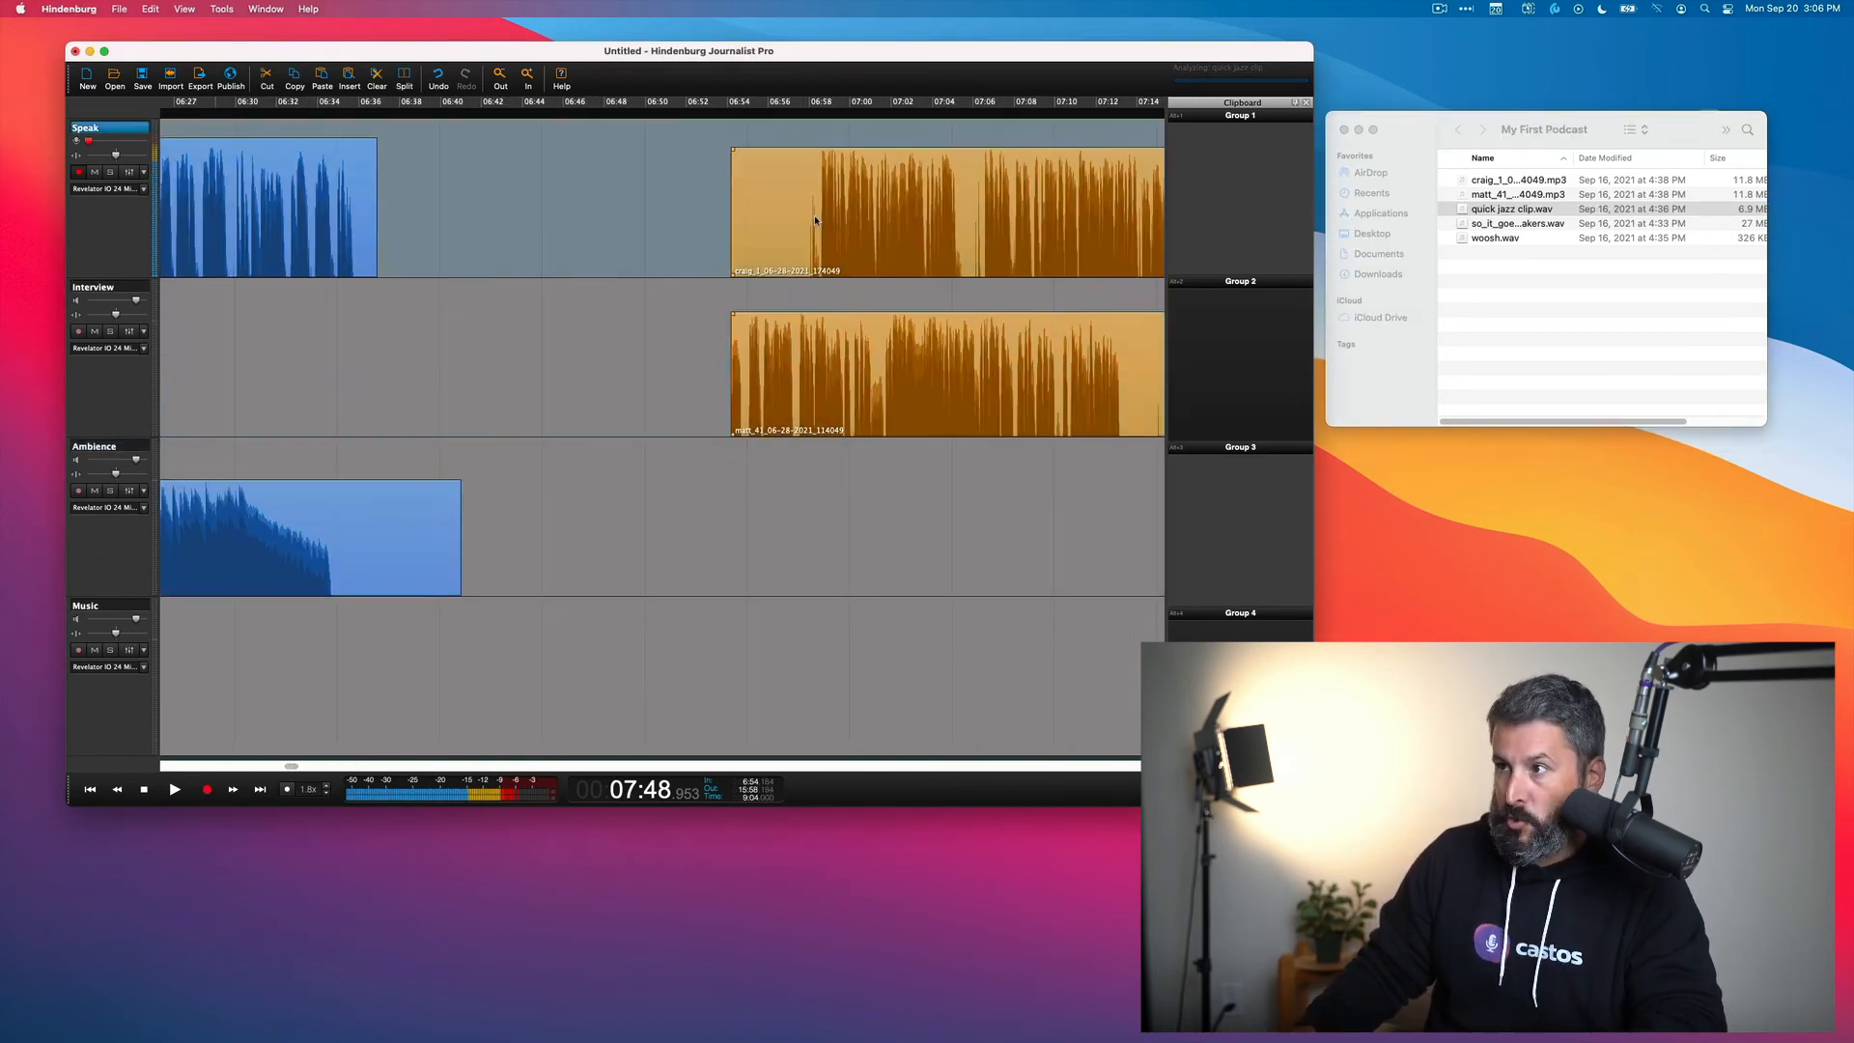
pyautogui.moveTo(823, 196); pyautogui.dragTo(500, 229)
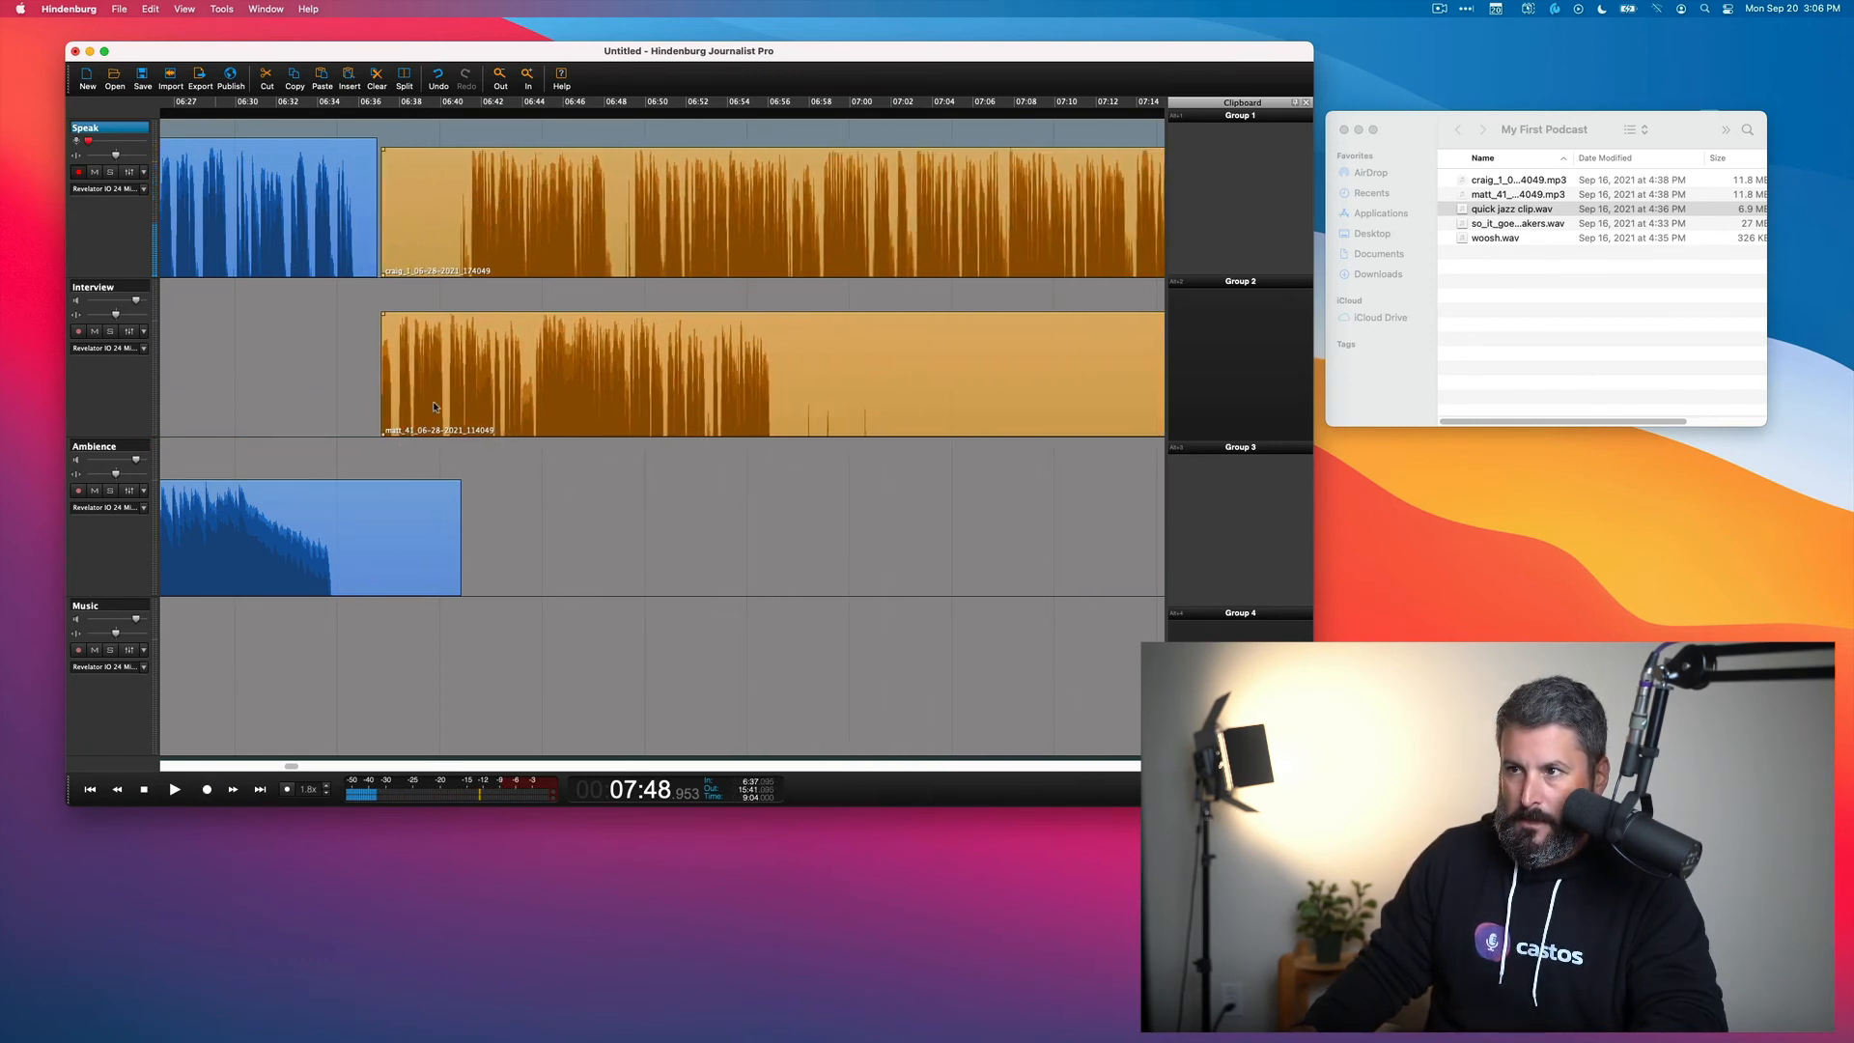
# Shift the quick jazz clip earlier to about 6:12, add a short fade-in, and lower its gain while playing the transition
pyautogui.moveTo(293, 767); pyautogui.dragTo(286, 773)
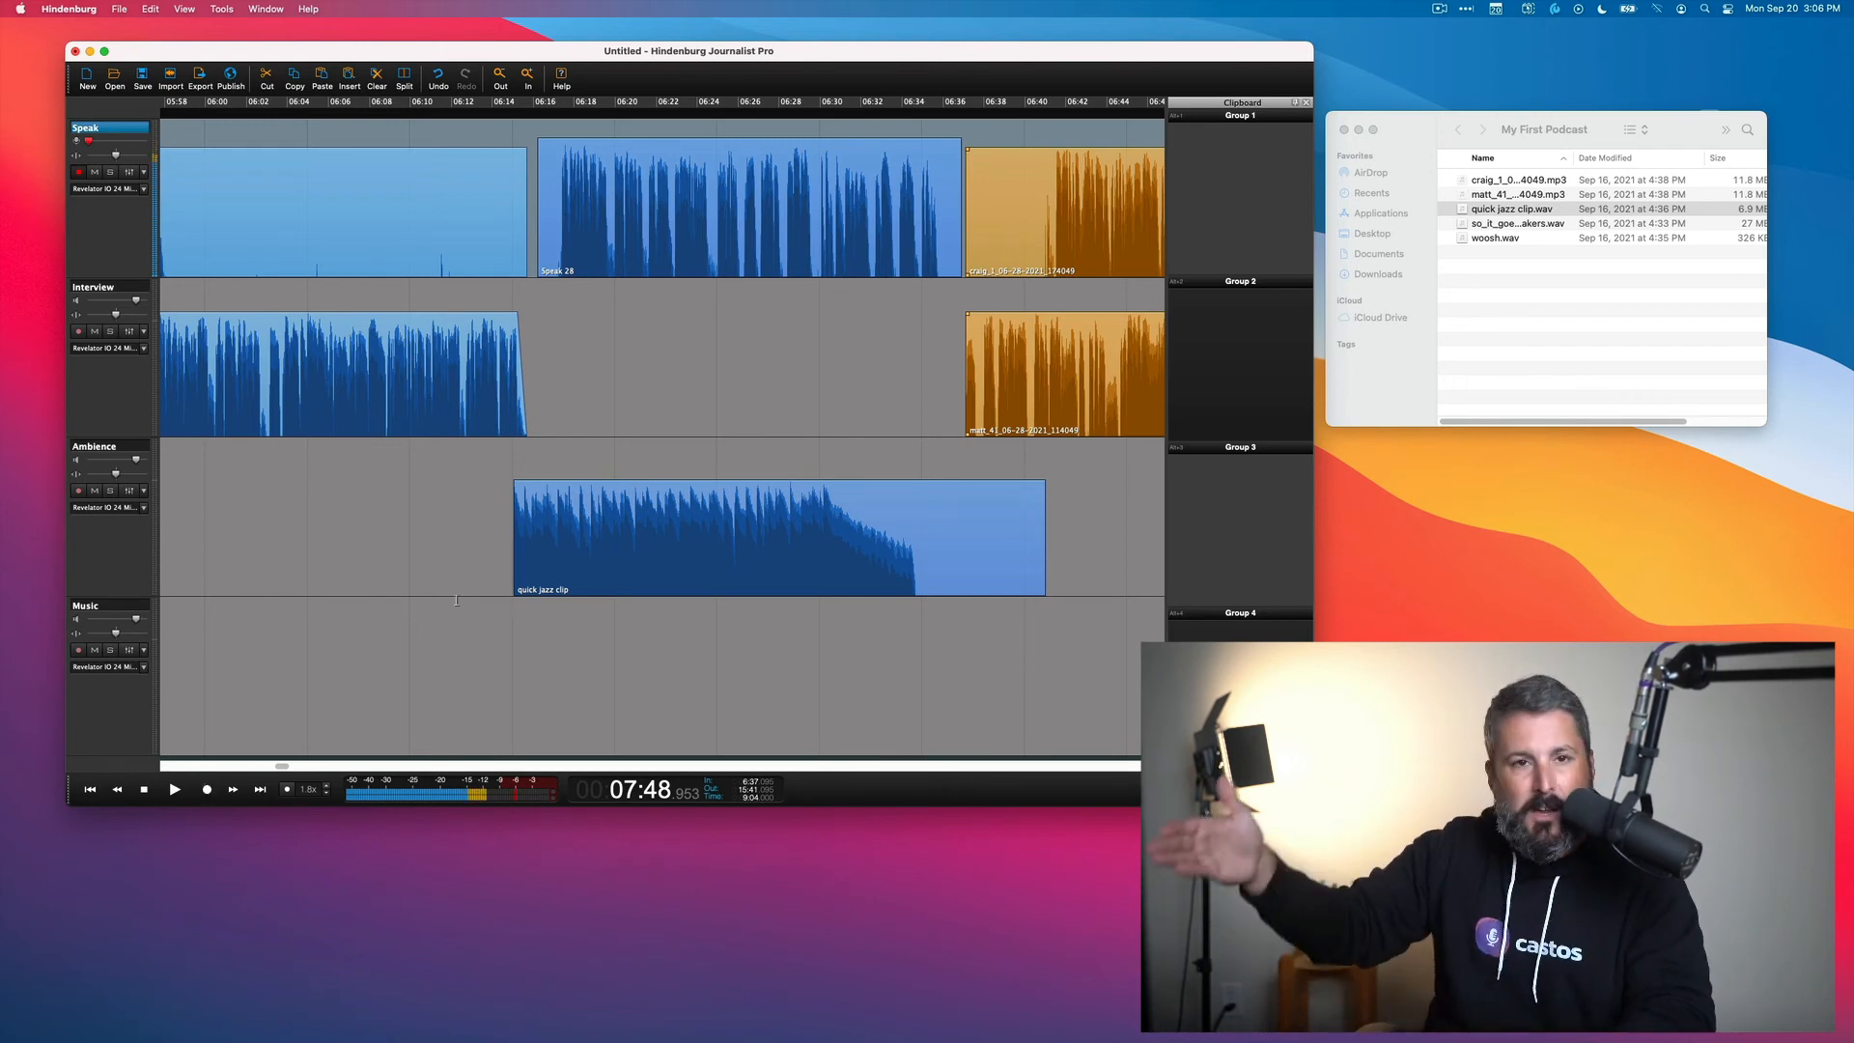
pyautogui.moveTo(538, 497); pyautogui.dragTo(490, 481)
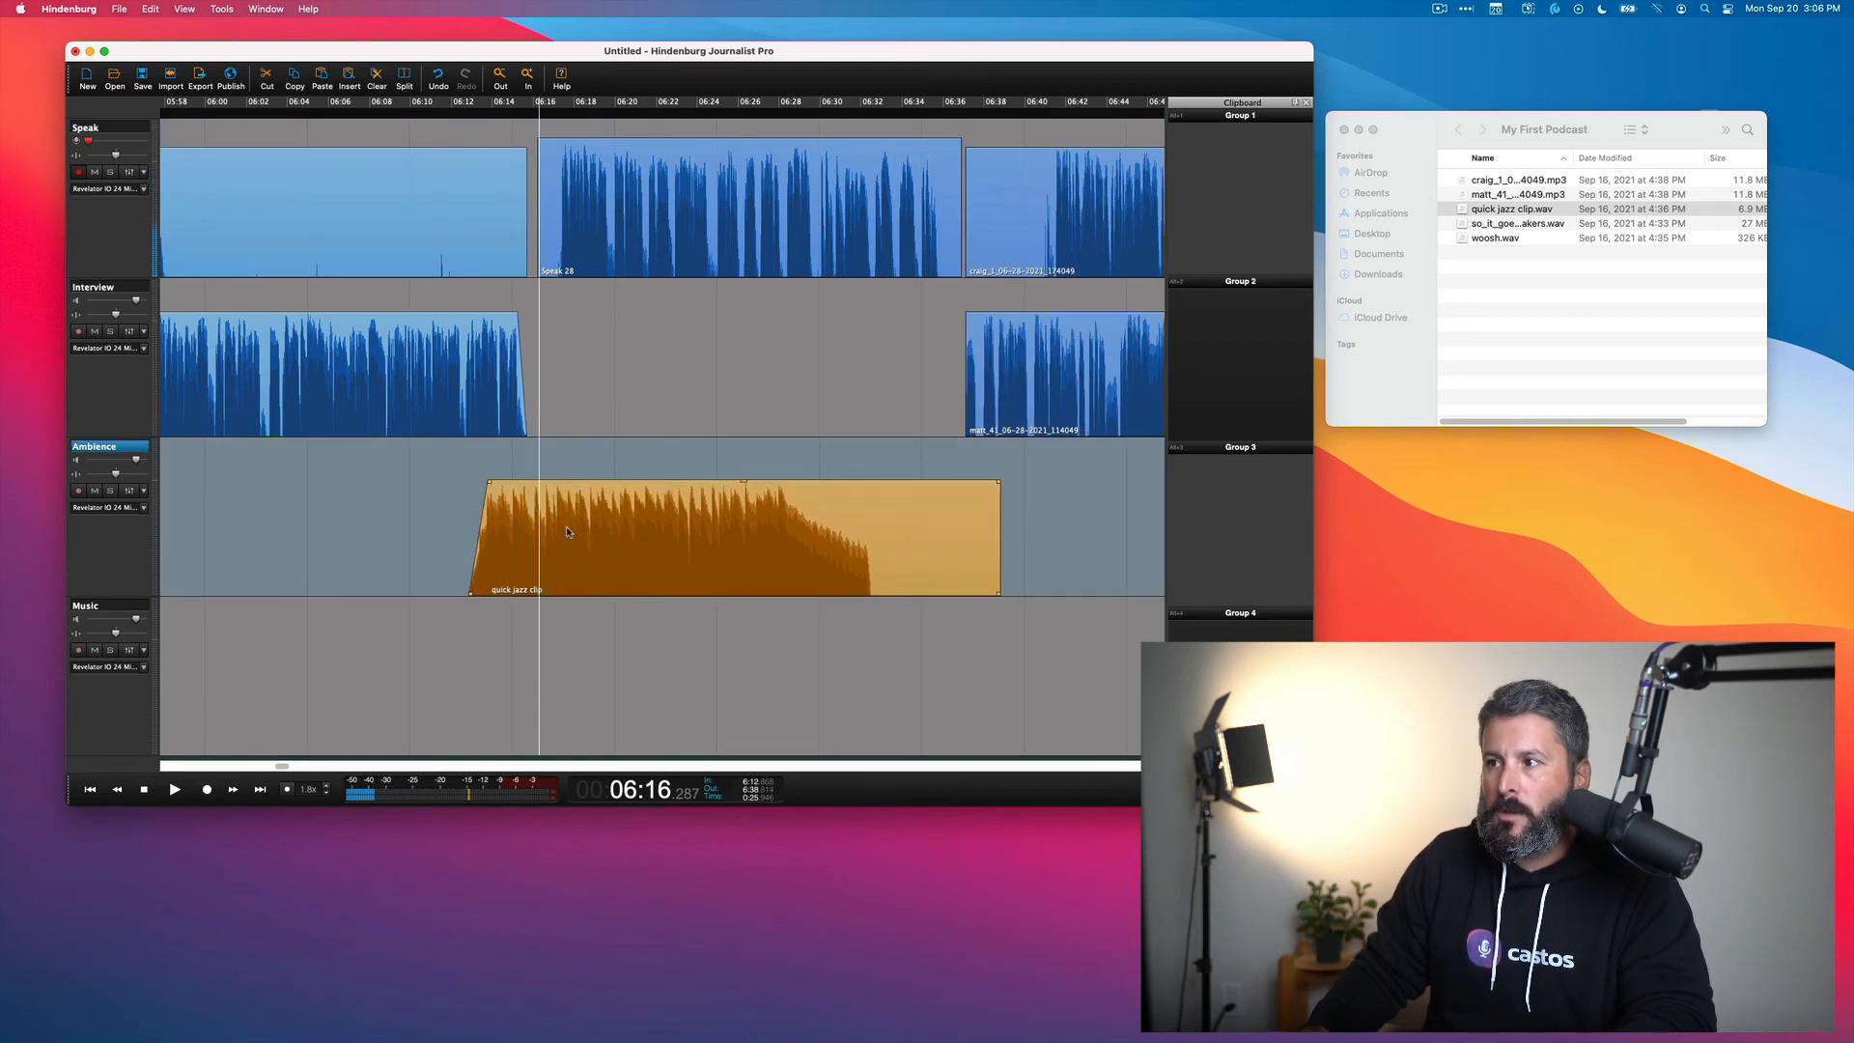
pyautogui.click(365, 101)
pyautogui.press('space')
pyautogui.scroll(1, 546, 463)
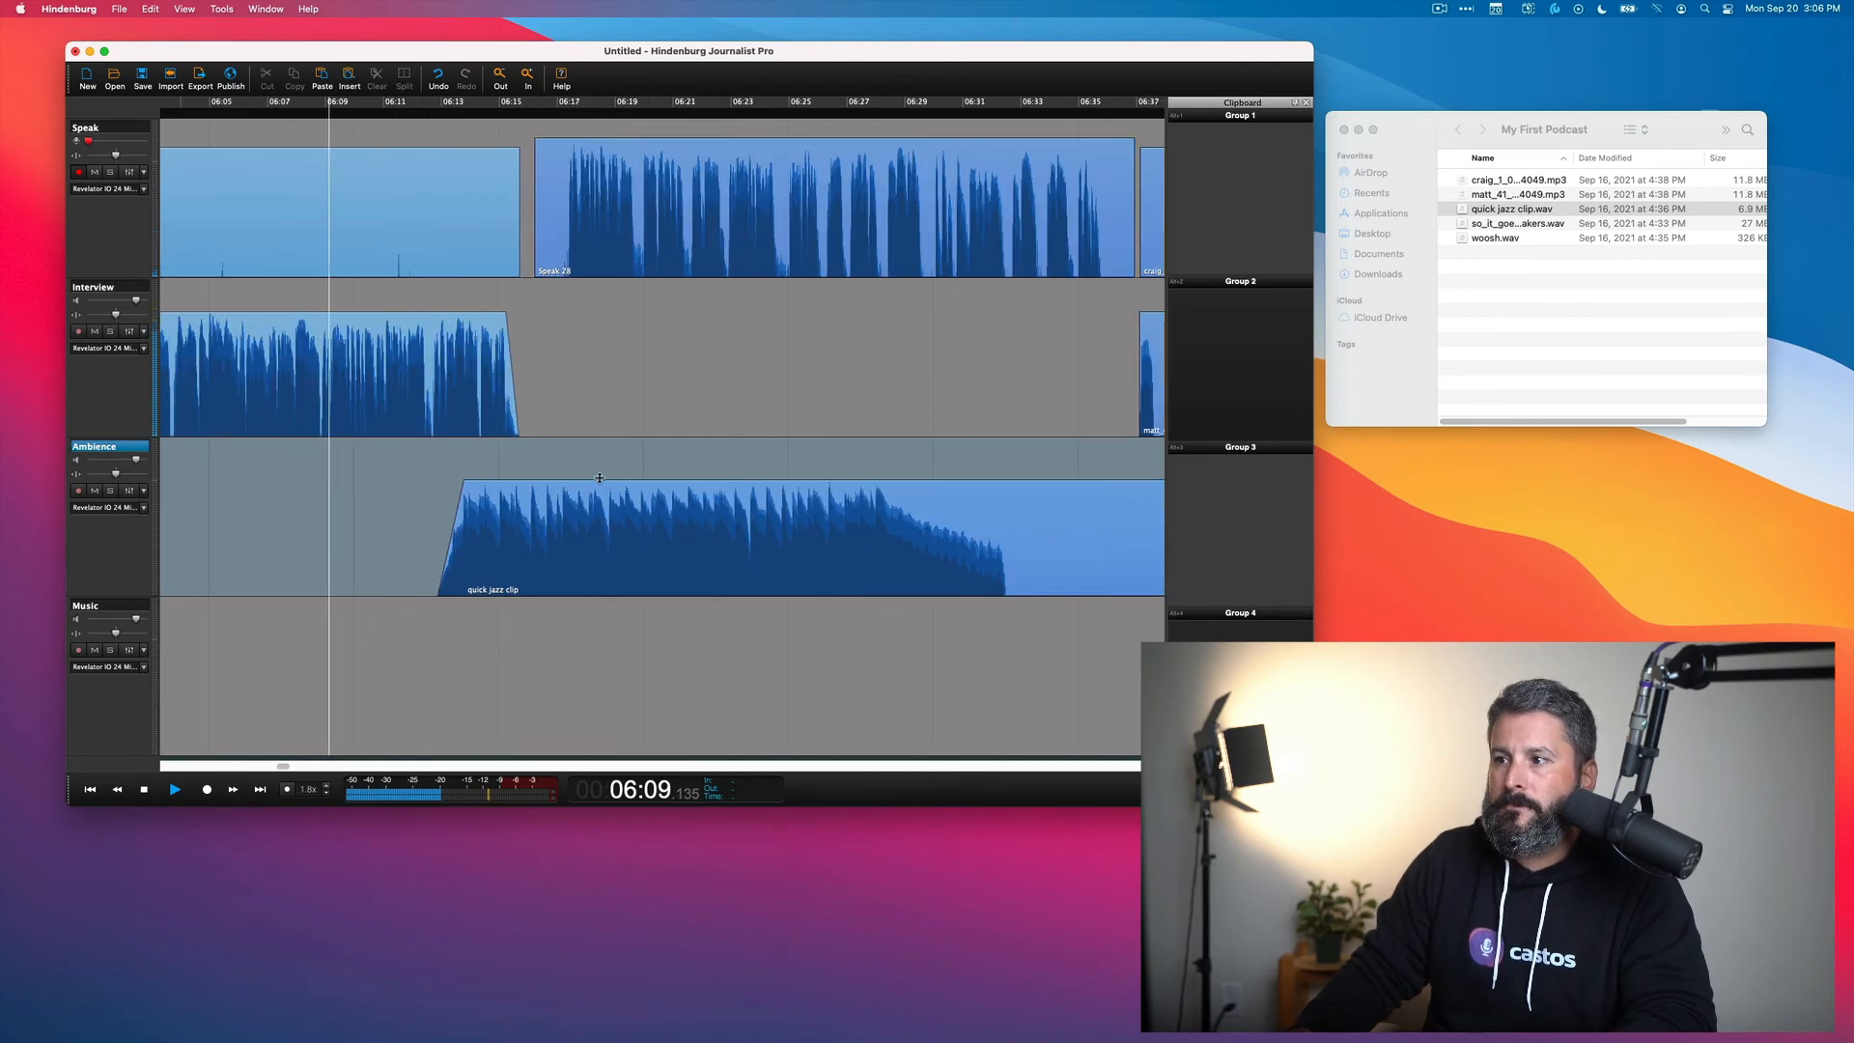
pyautogui.click(599, 480)
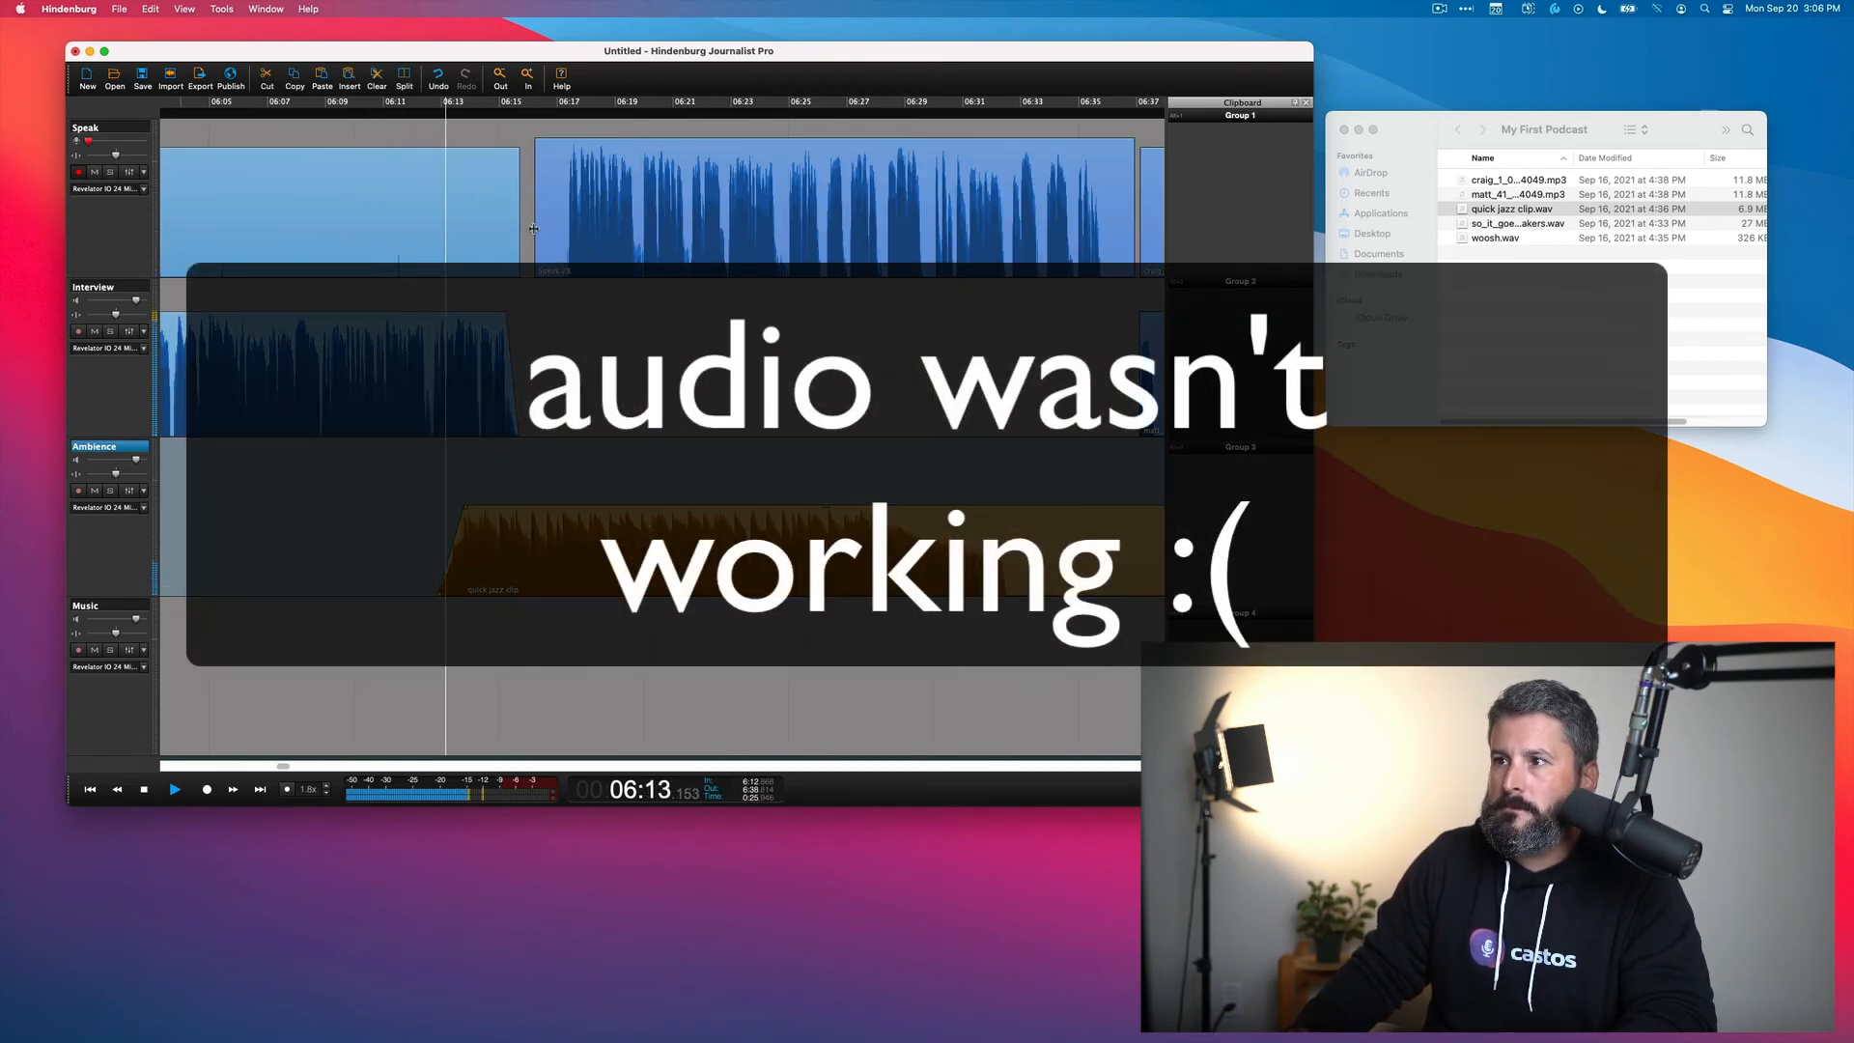
# Trim the voice segment's silent start, keep it at about 6:16, and shift both second-section clips earlier to about 6:36 during playback
pyautogui.moveTo(533, 228); pyautogui.dragTo(598, 234)
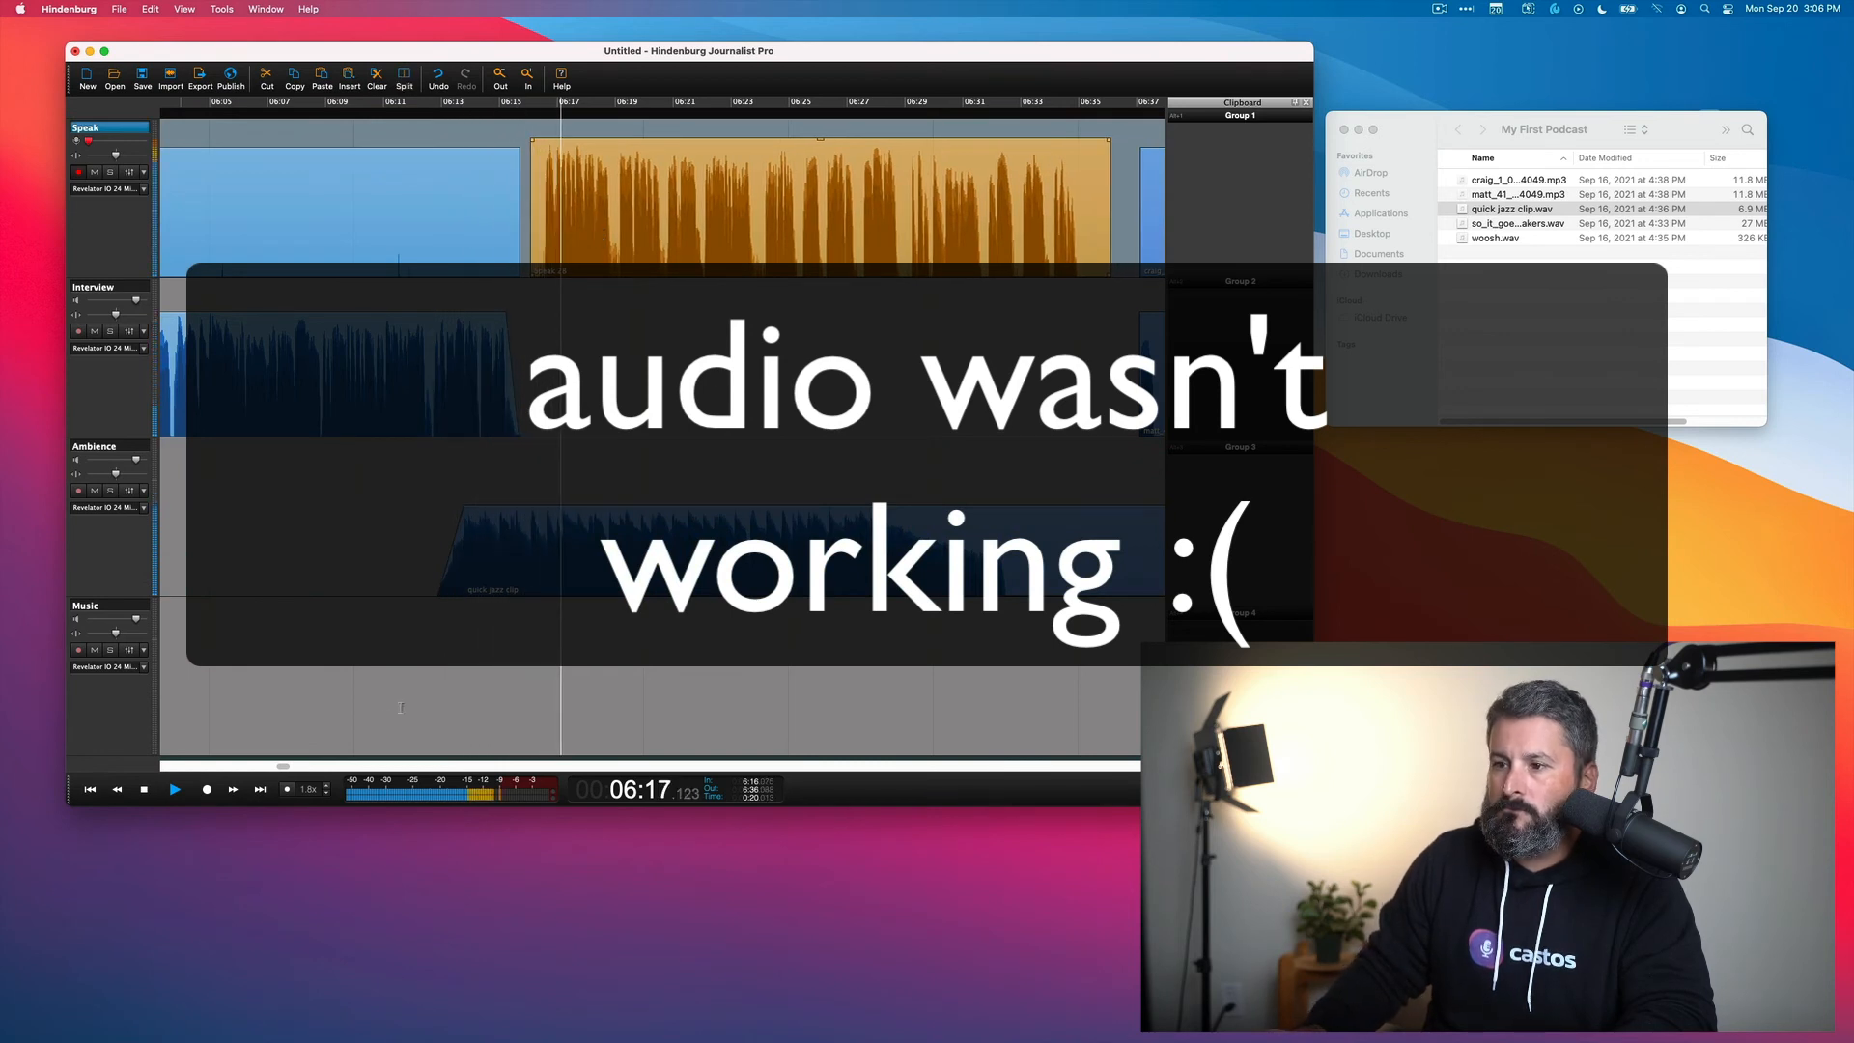
pyautogui.moveTo(283, 766); pyautogui.dragTo(292, 770)
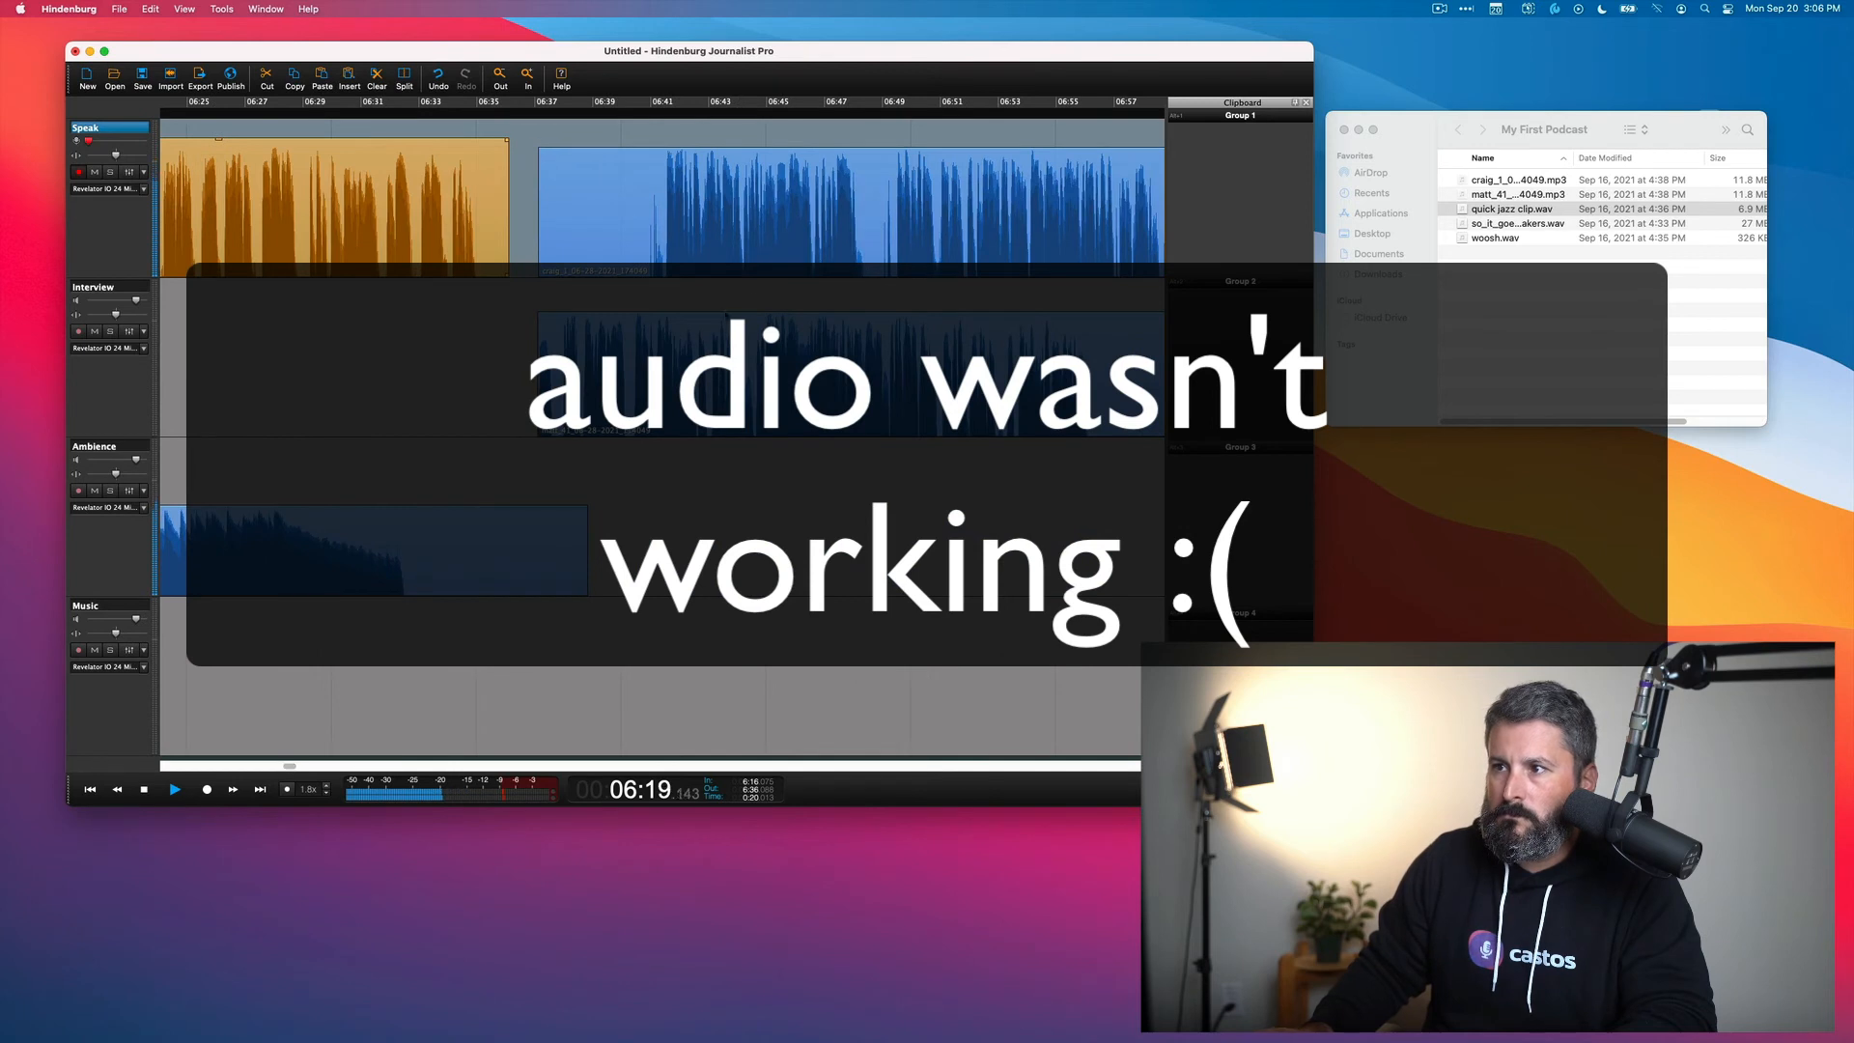
pyautogui.click(702, 213)
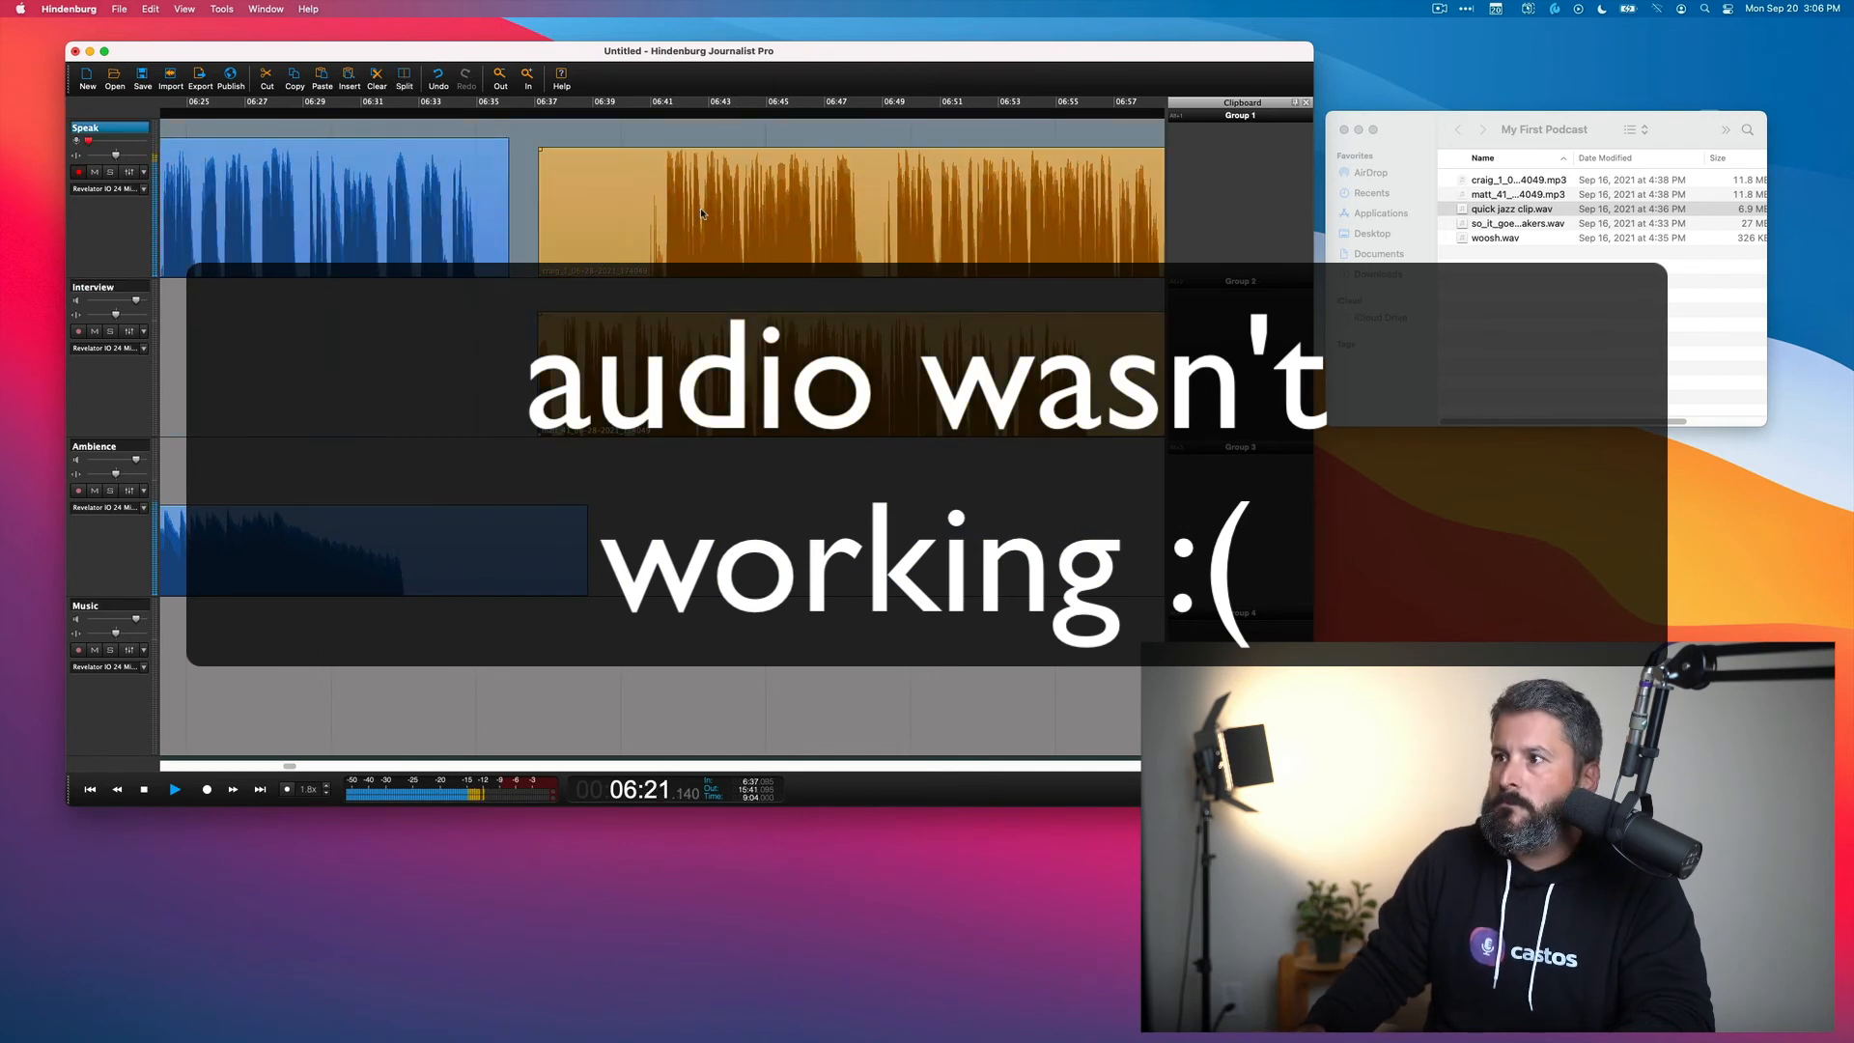
pyautogui.moveTo(691, 213); pyautogui.dragTo(673, 215)
pyautogui.scroll(-1, 337, 528)
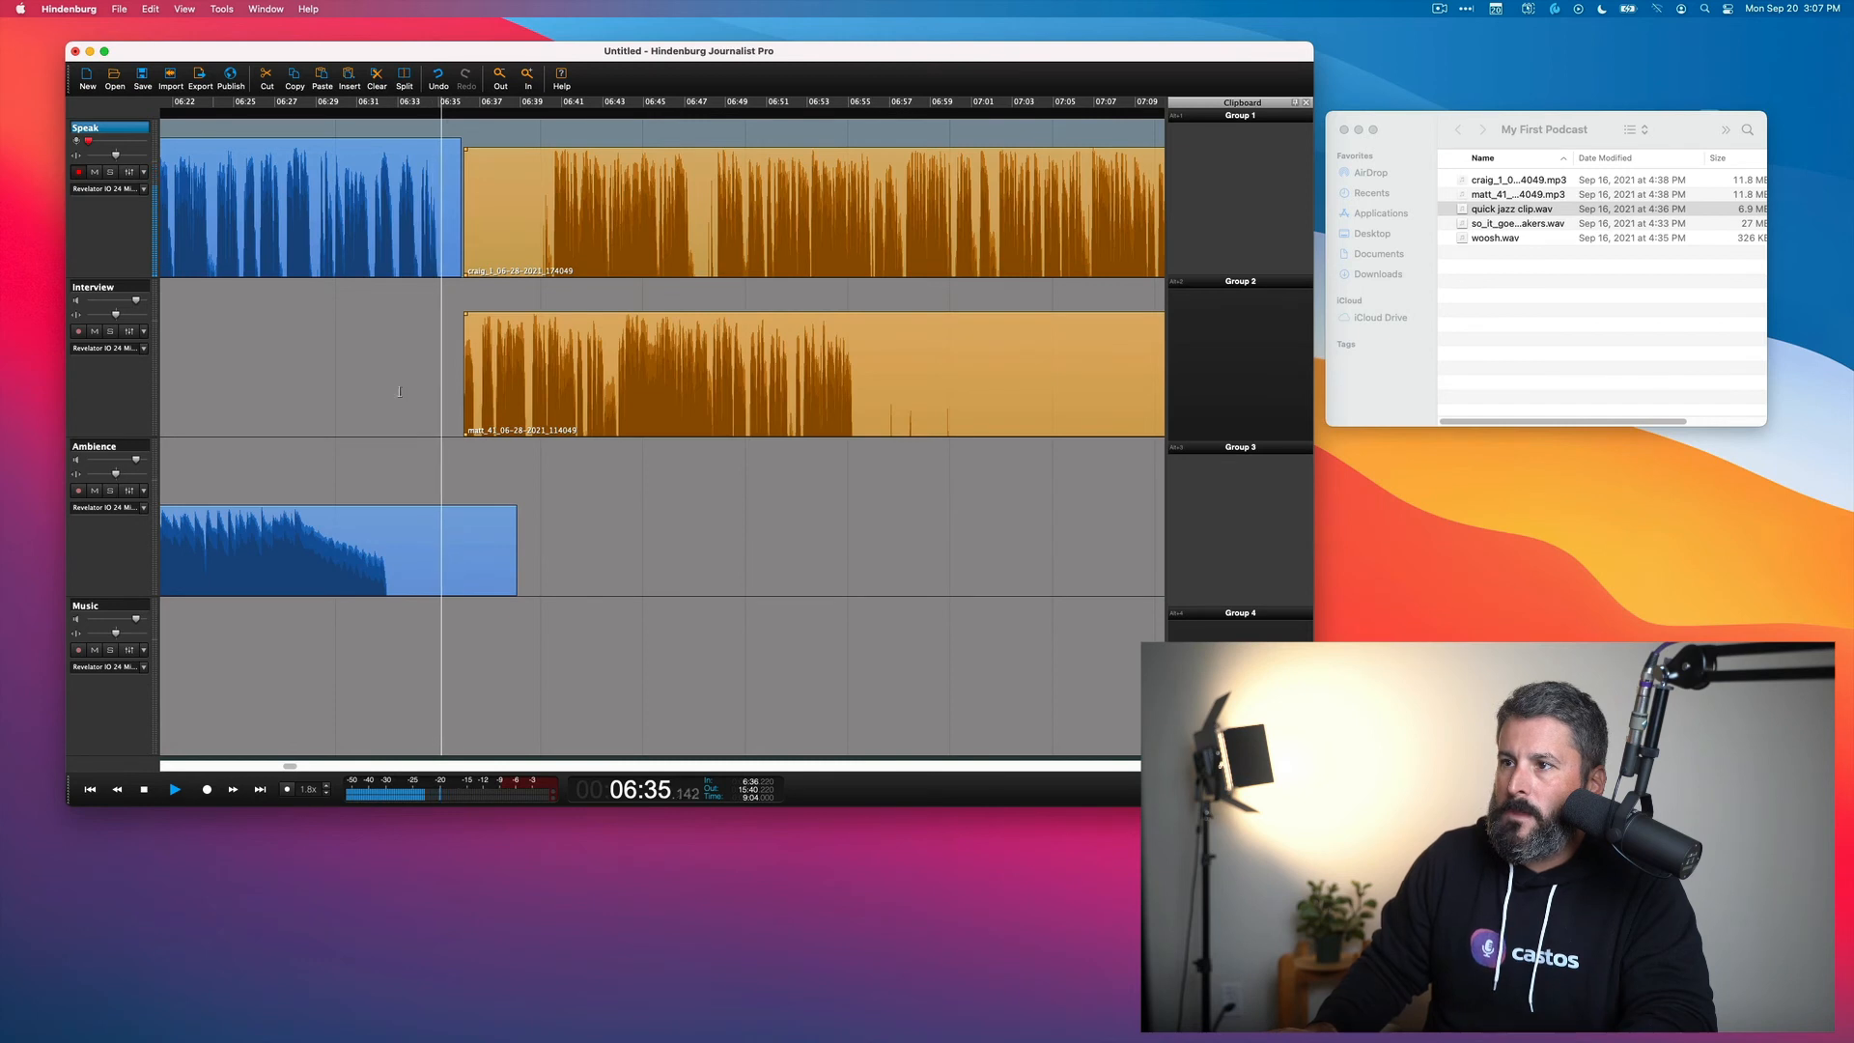
pyautogui.press('space')
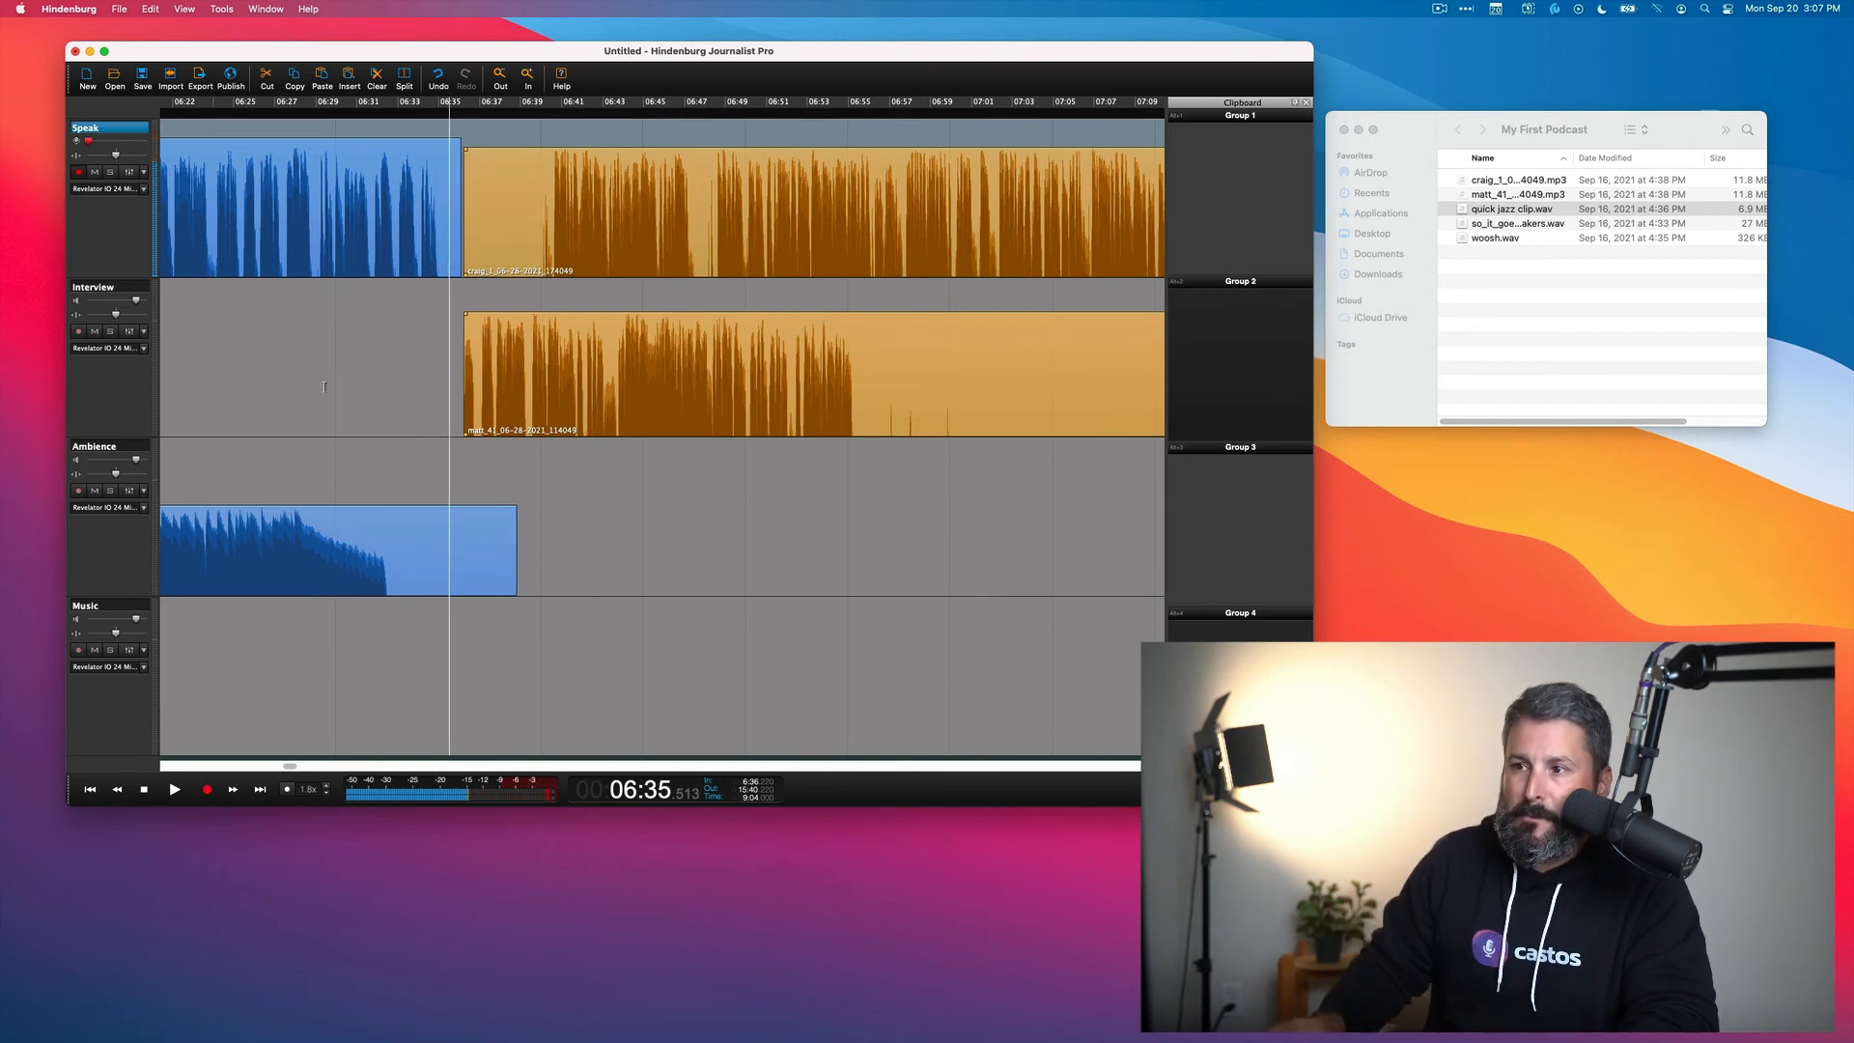
# Insert woosh.wav on the Interview track at about 6:34, directly before the second-section matt clip, and play the transition
pyautogui.click(346, 377)
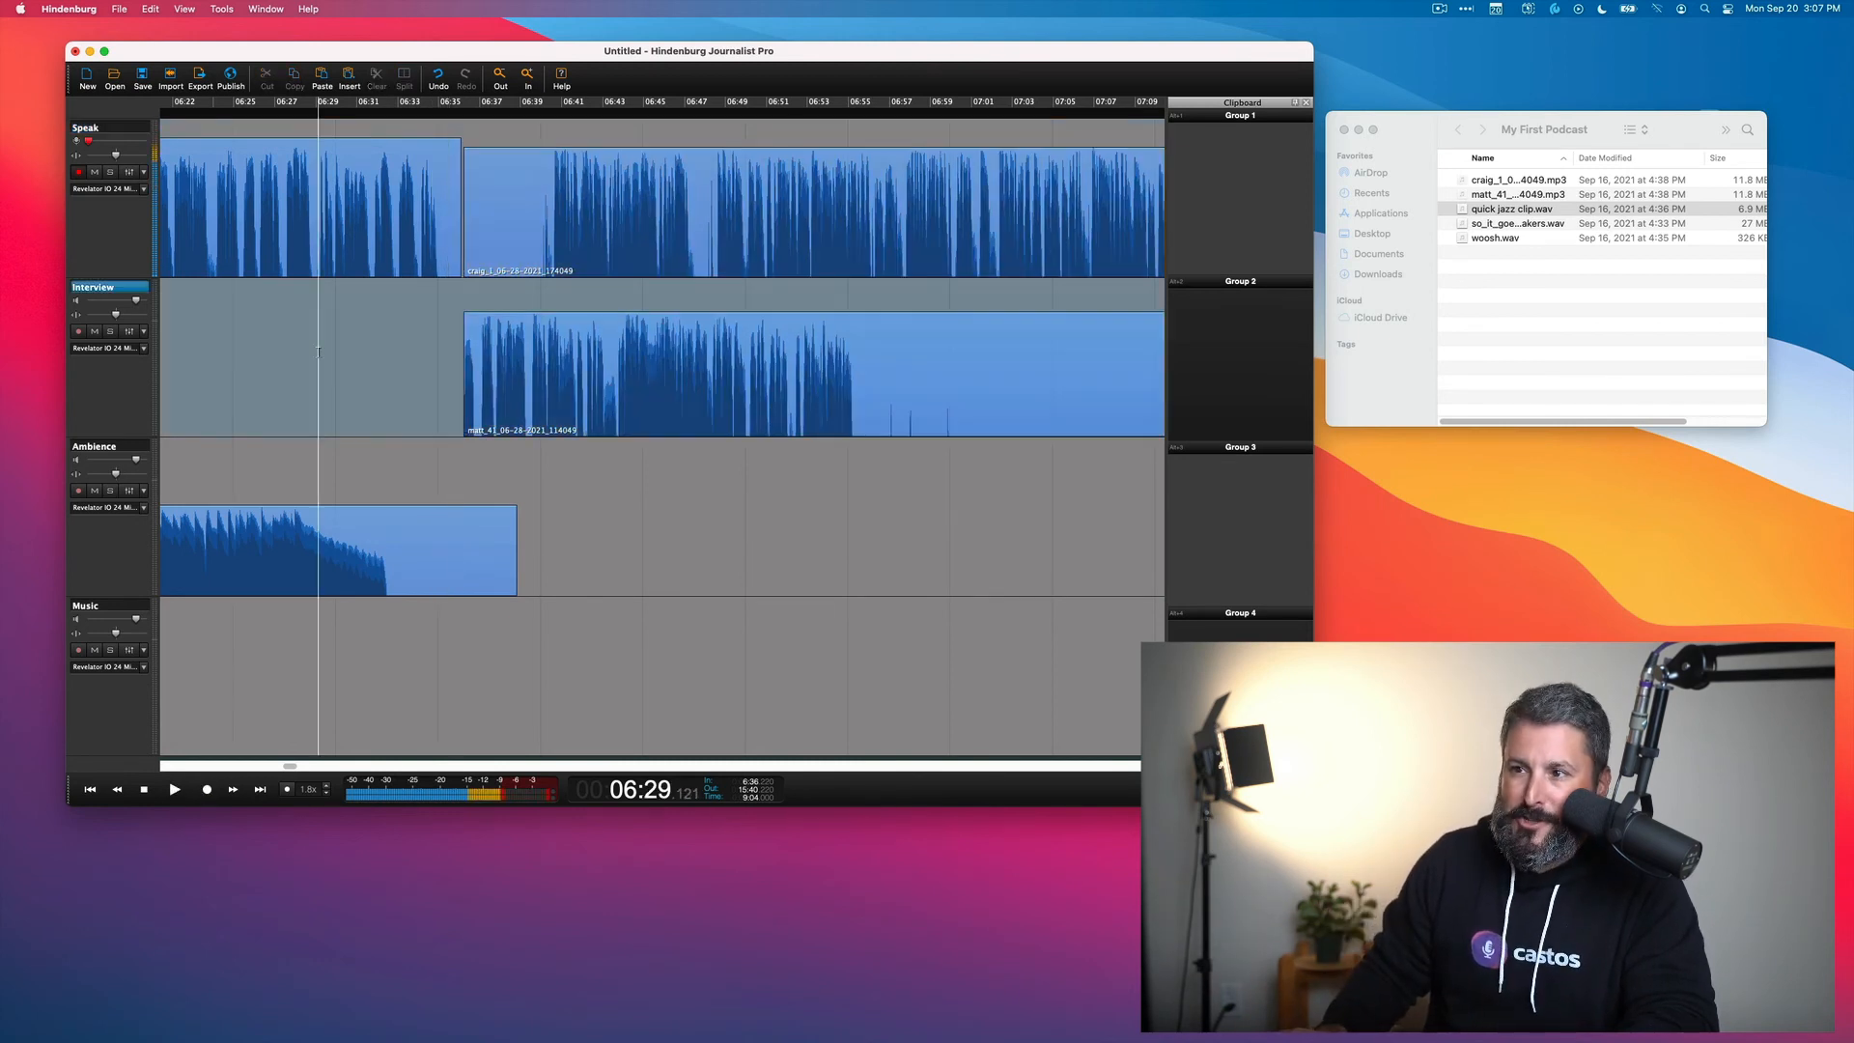
pyautogui.click(310, 453)
pyautogui.click(348, 458)
pyautogui.click(310, 452)
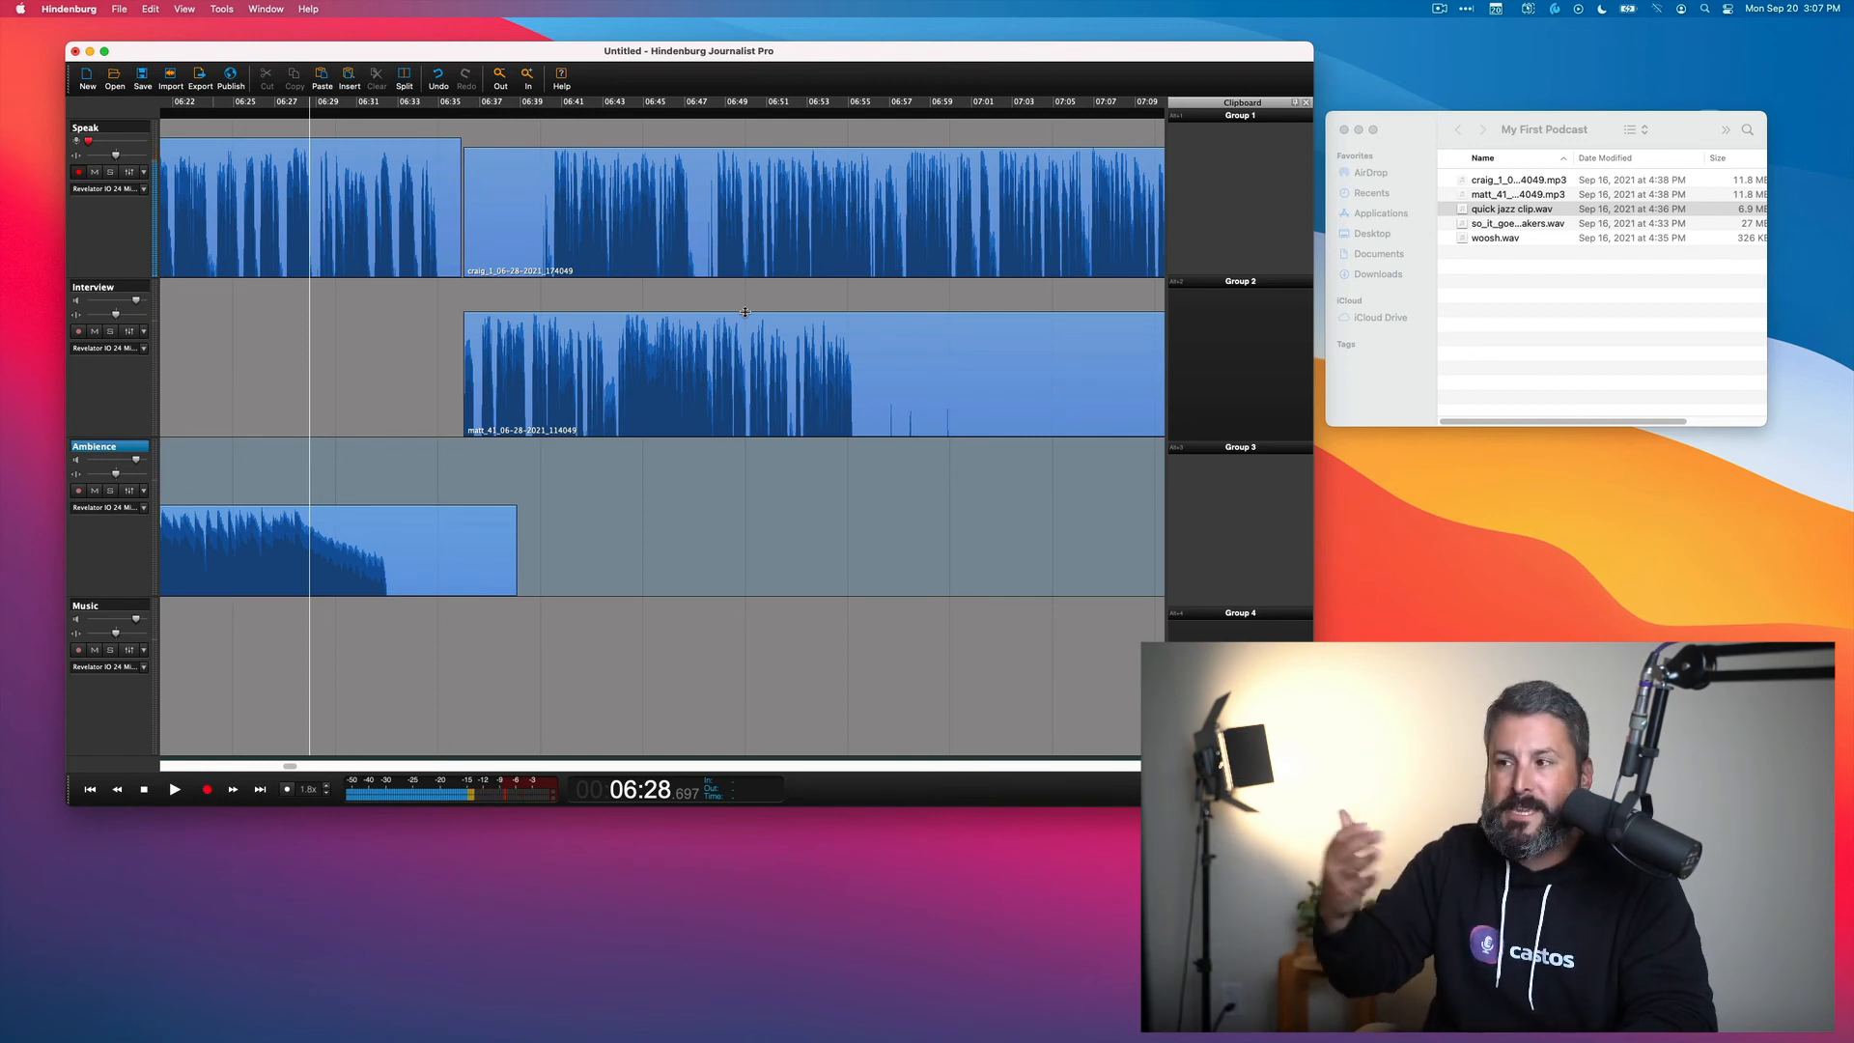
pyautogui.click(1482, 253)
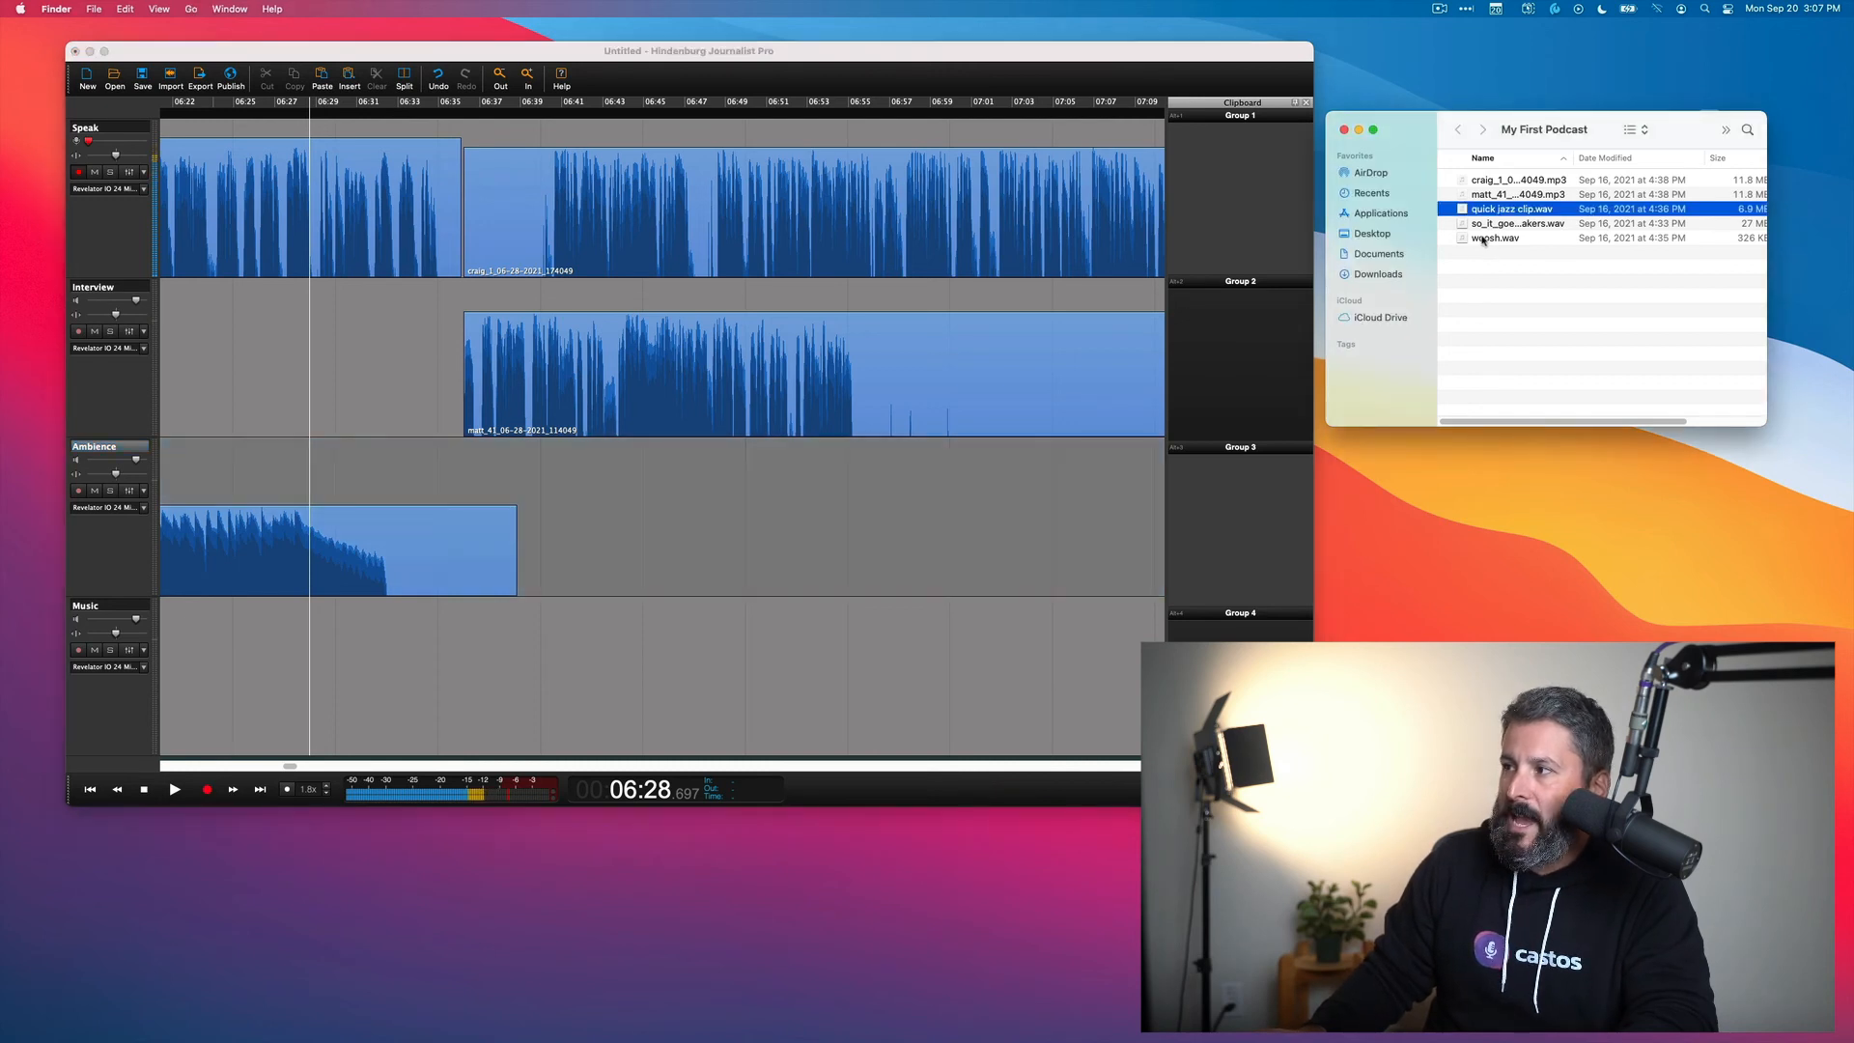
pyautogui.moveTo(1495, 237); pyautogui.dragTo(432, 361)
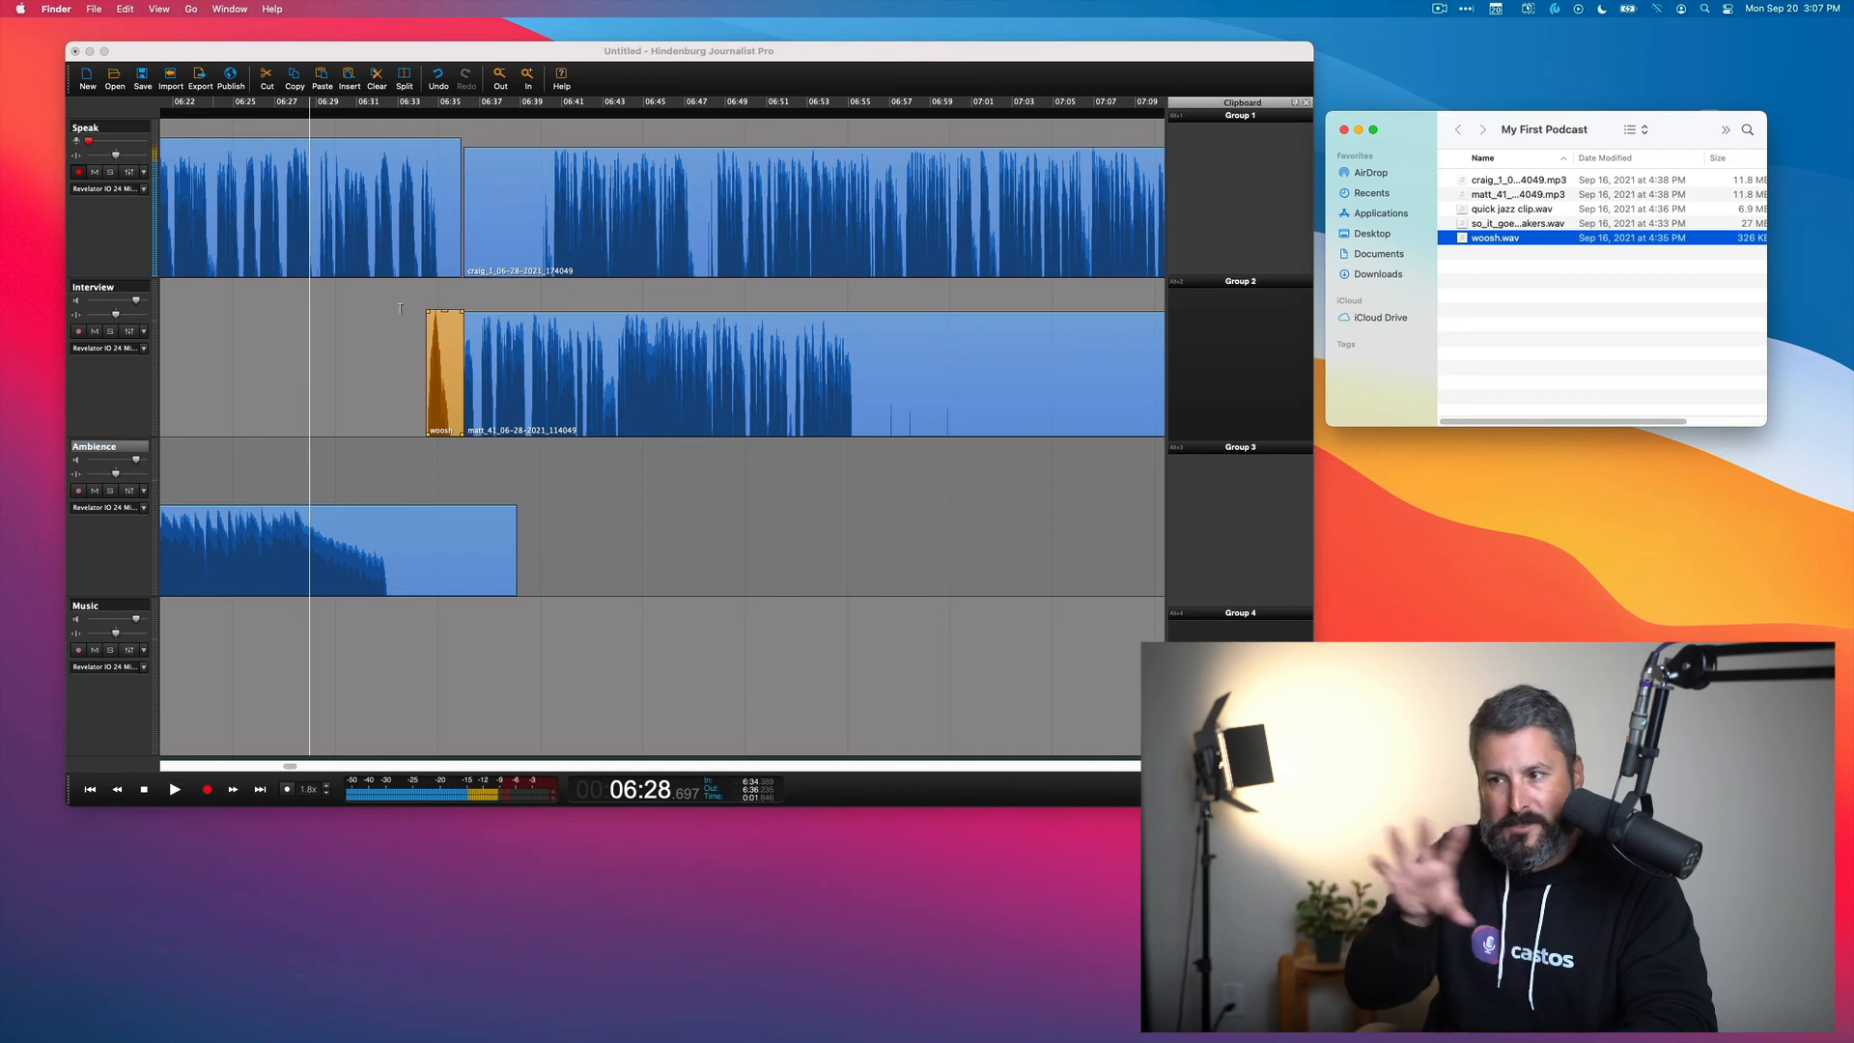
pyautogui.press('space')
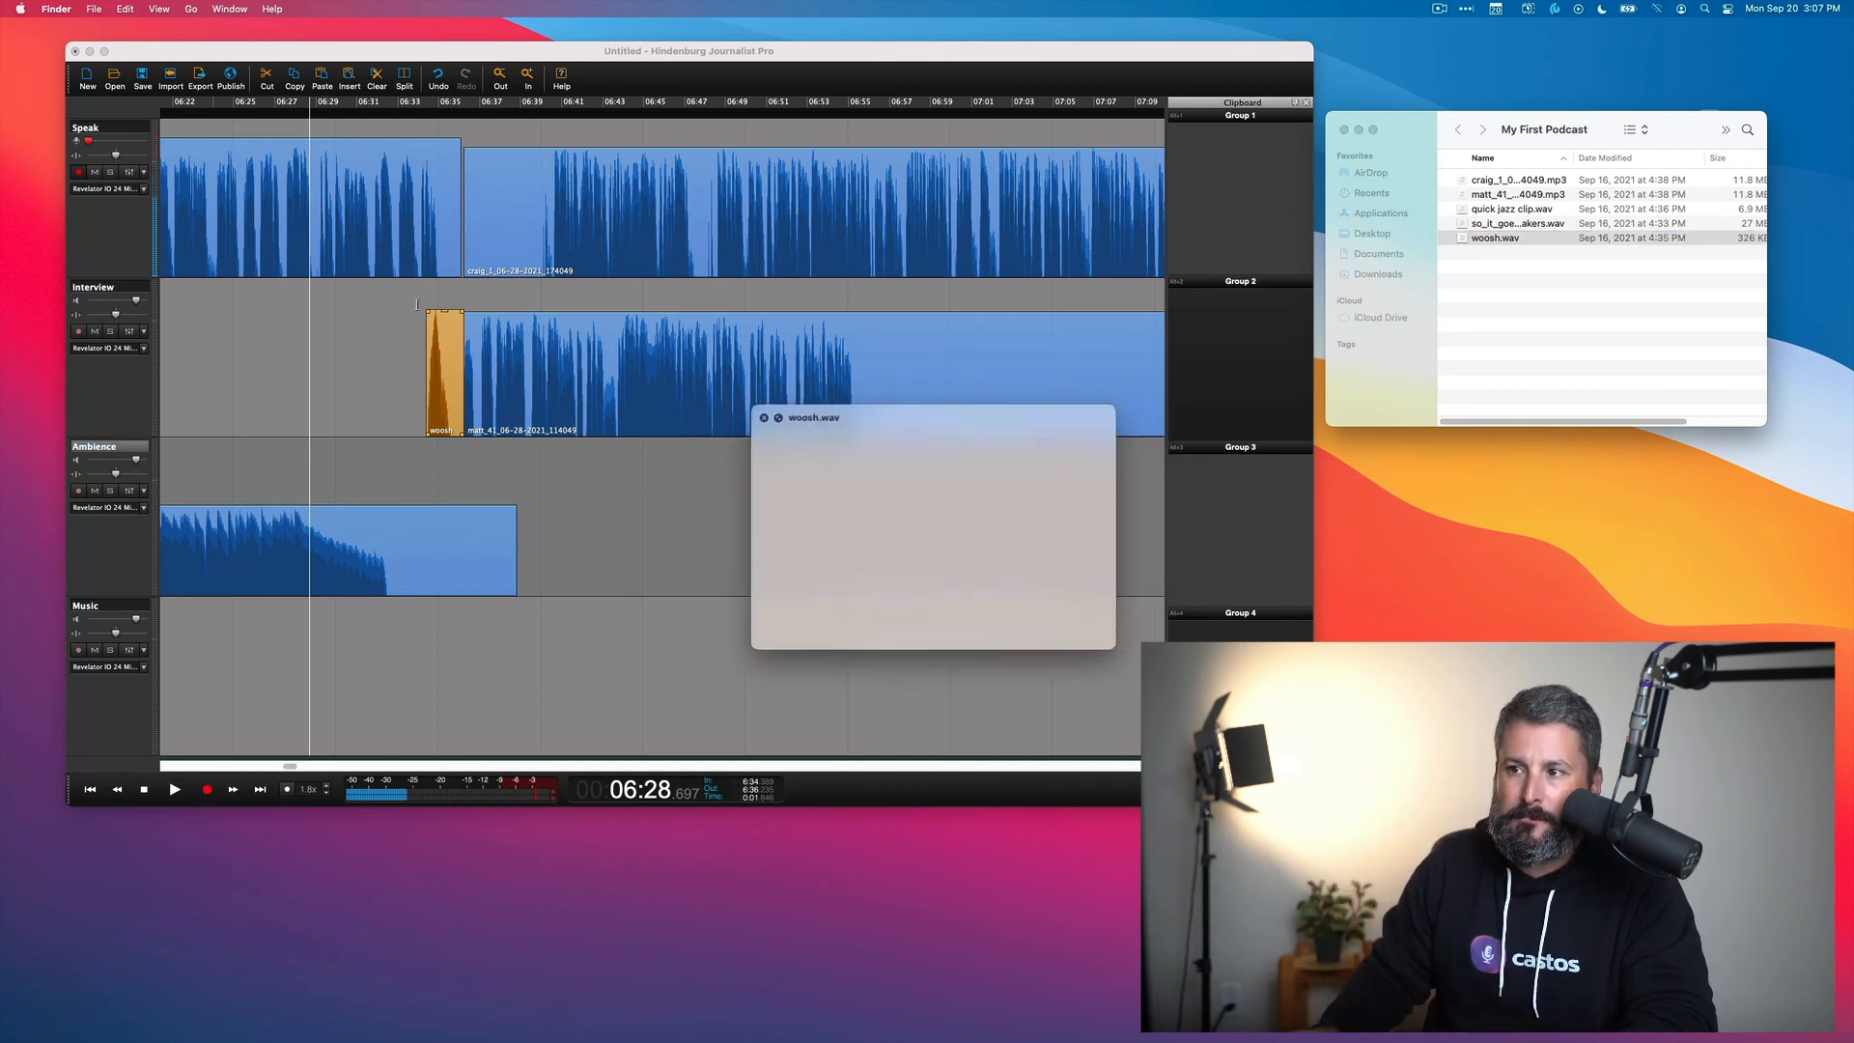
pyautogui.click(732, 418)
pyautogui.click(324, 391)
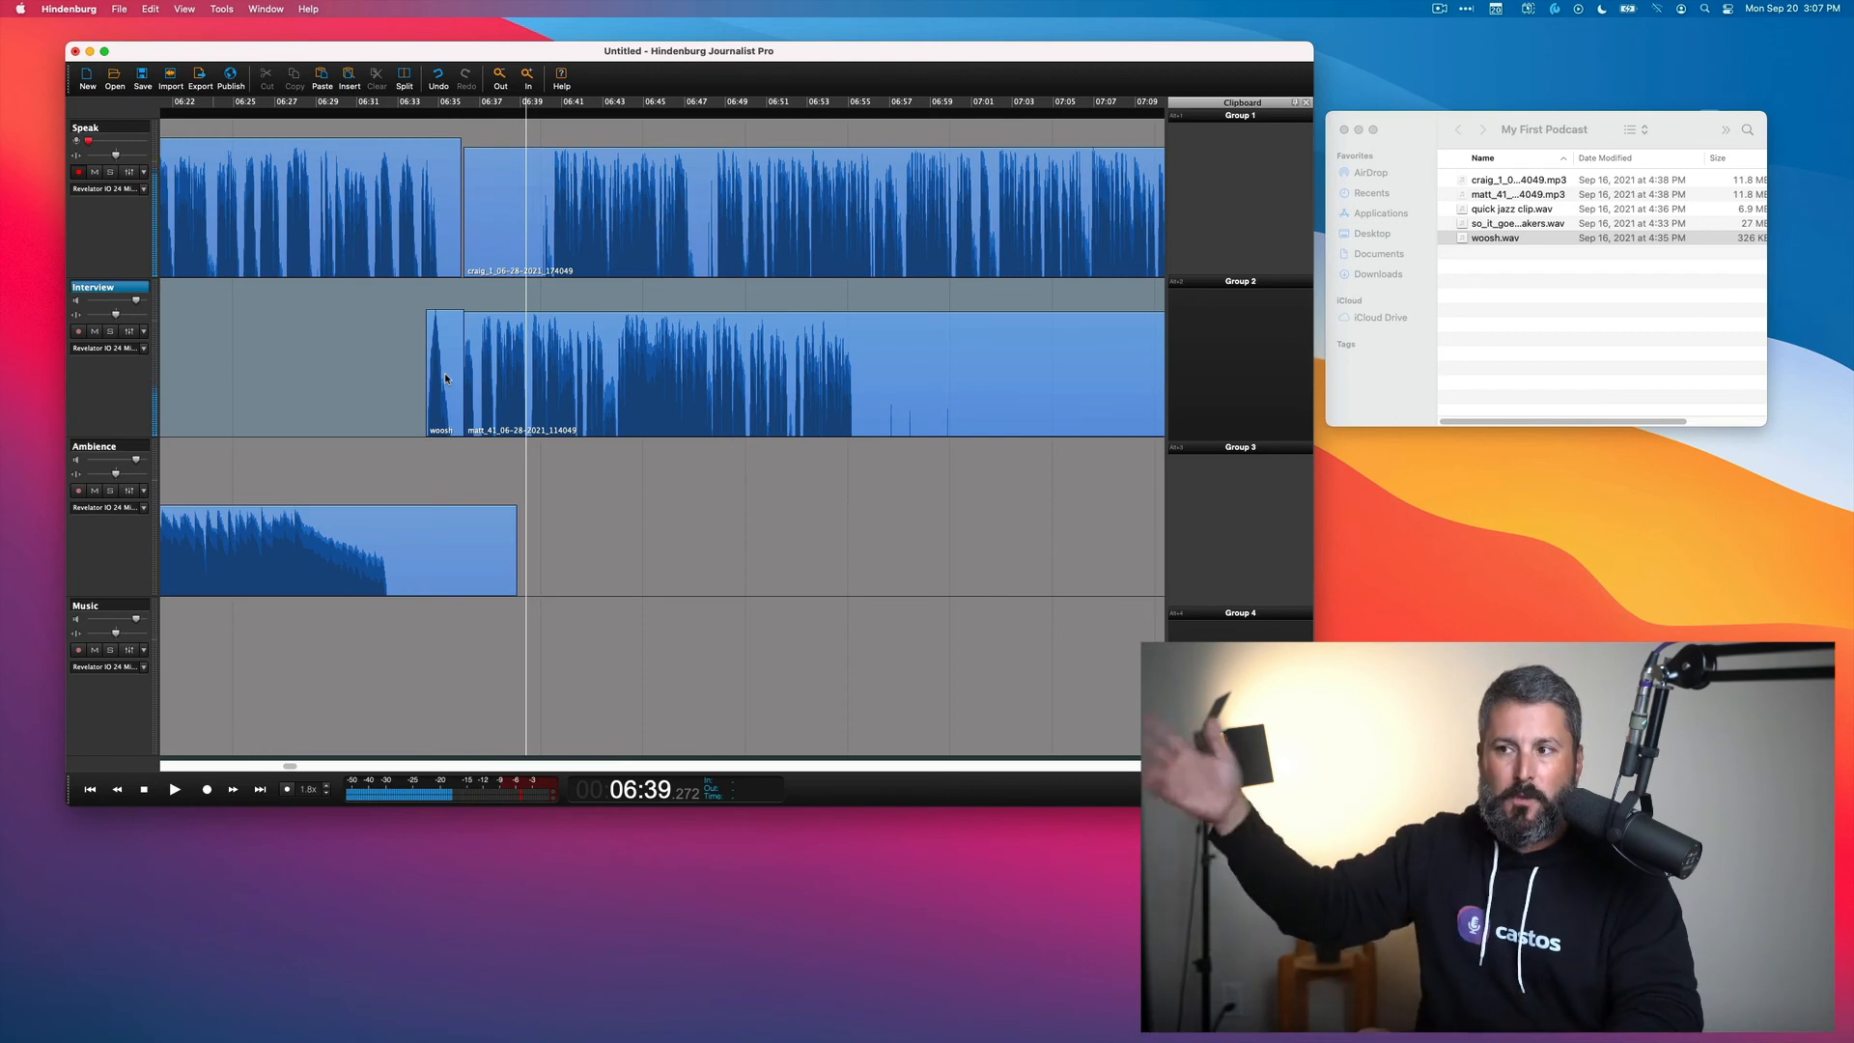
# Review the whole episode timeline, then examine the opening's teaser, music, introduction and woosh up to the first conversation section
pyautogui.scroll(-10, 473, 517)
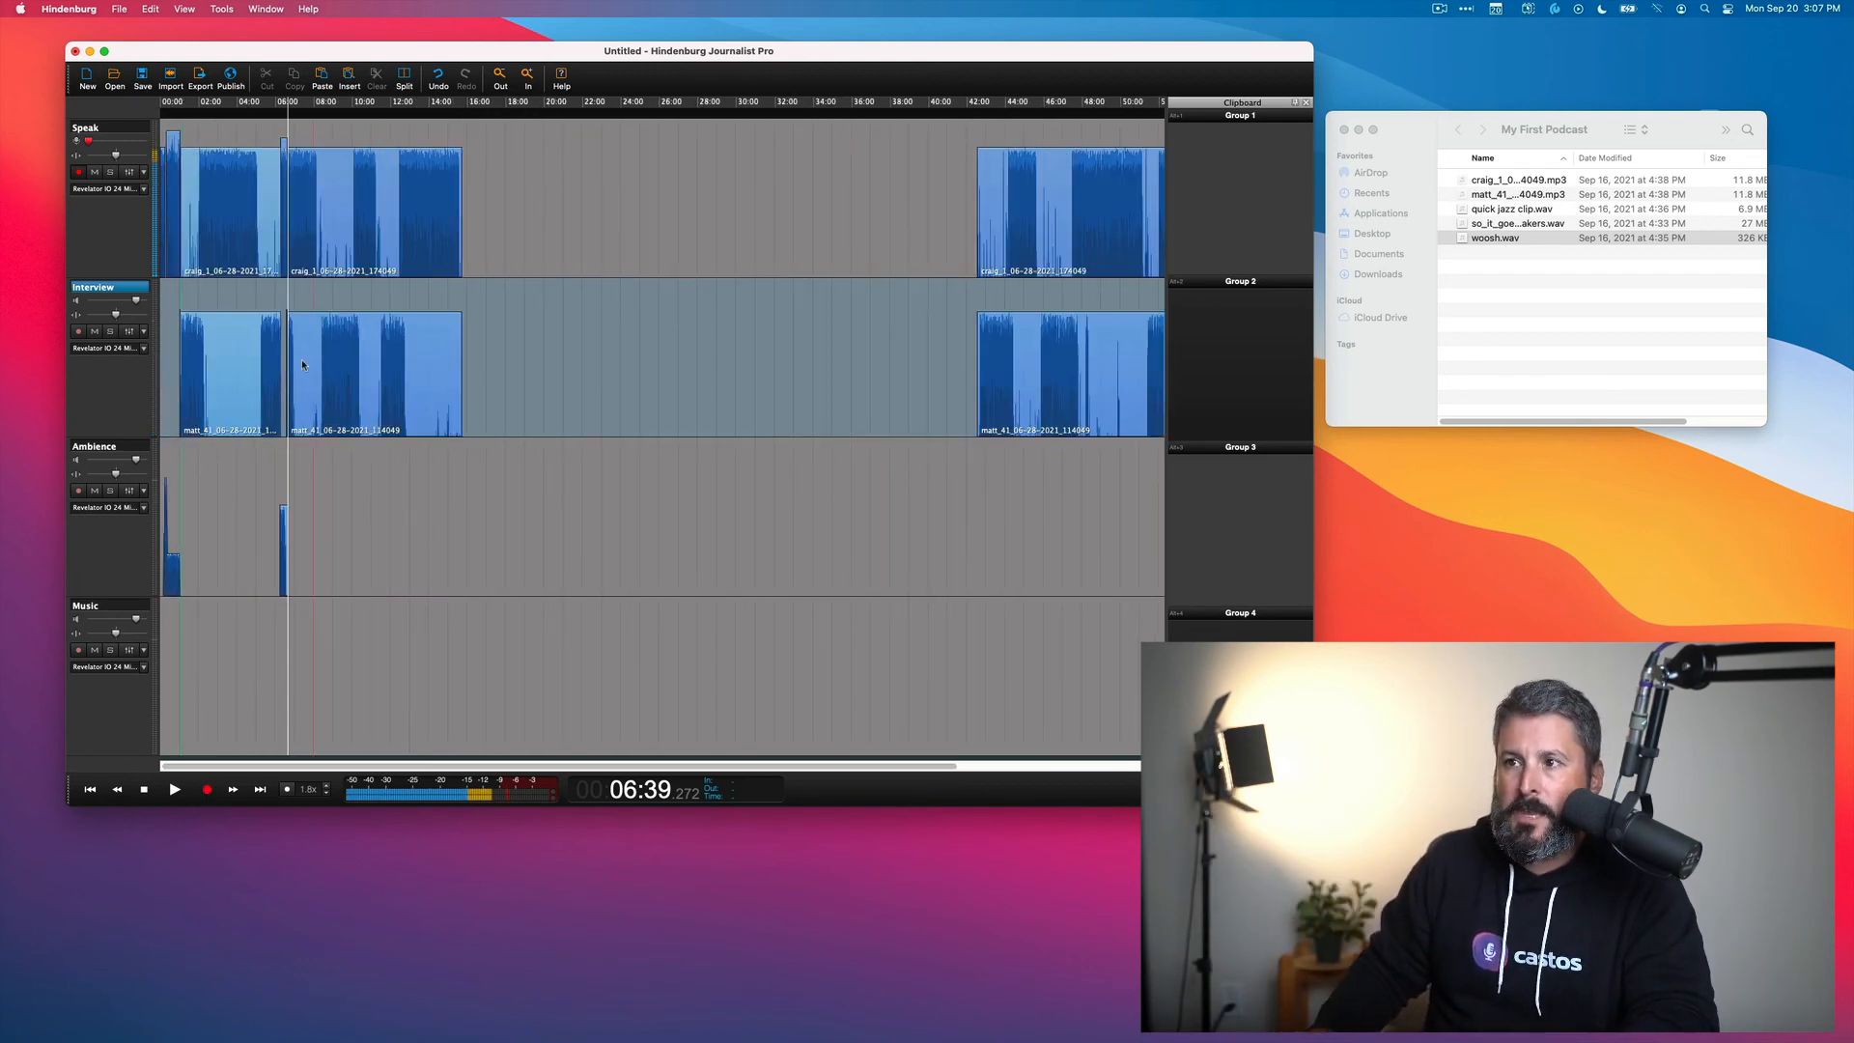
pyautogui.scroll(2, 301, 360)
pyautogui.scroll(-2, 365, 369)
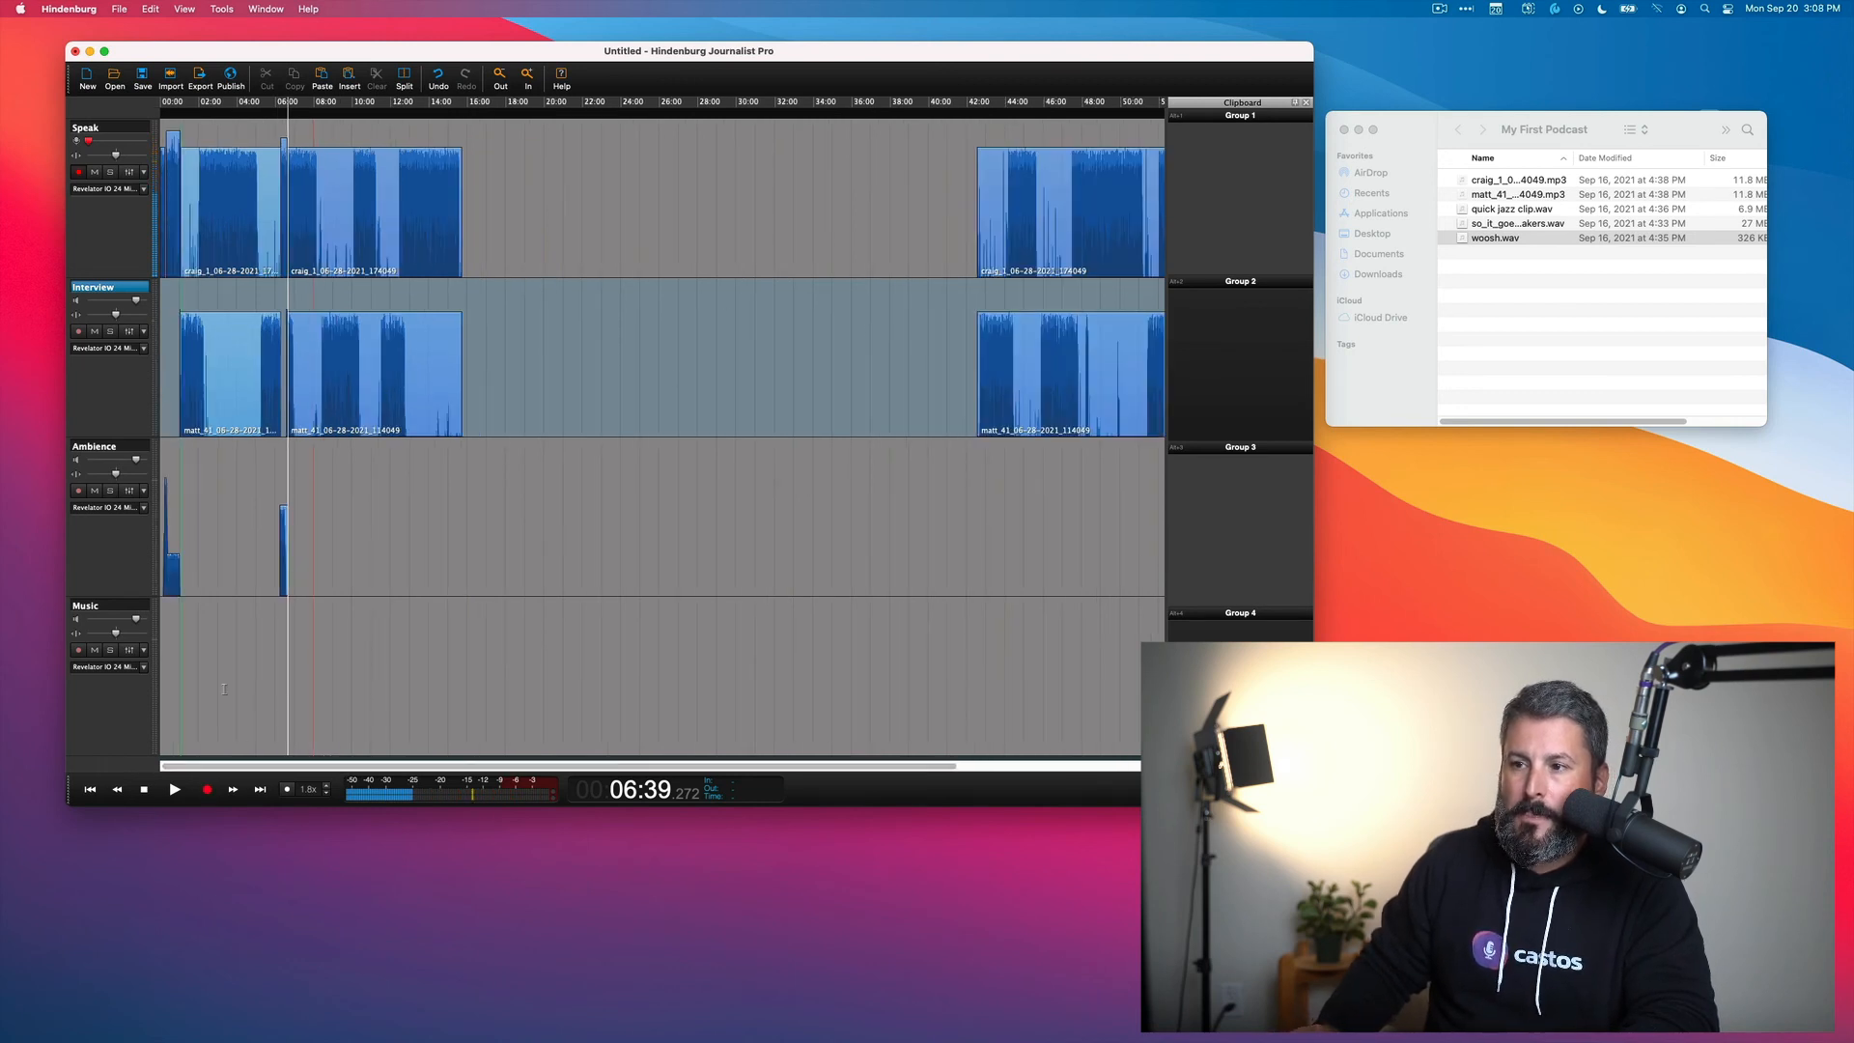
pyautogui.scroll(3, 224, 739)
pyautogui.moveTo(274, 767); pyautogui.dragTo(233, 767)
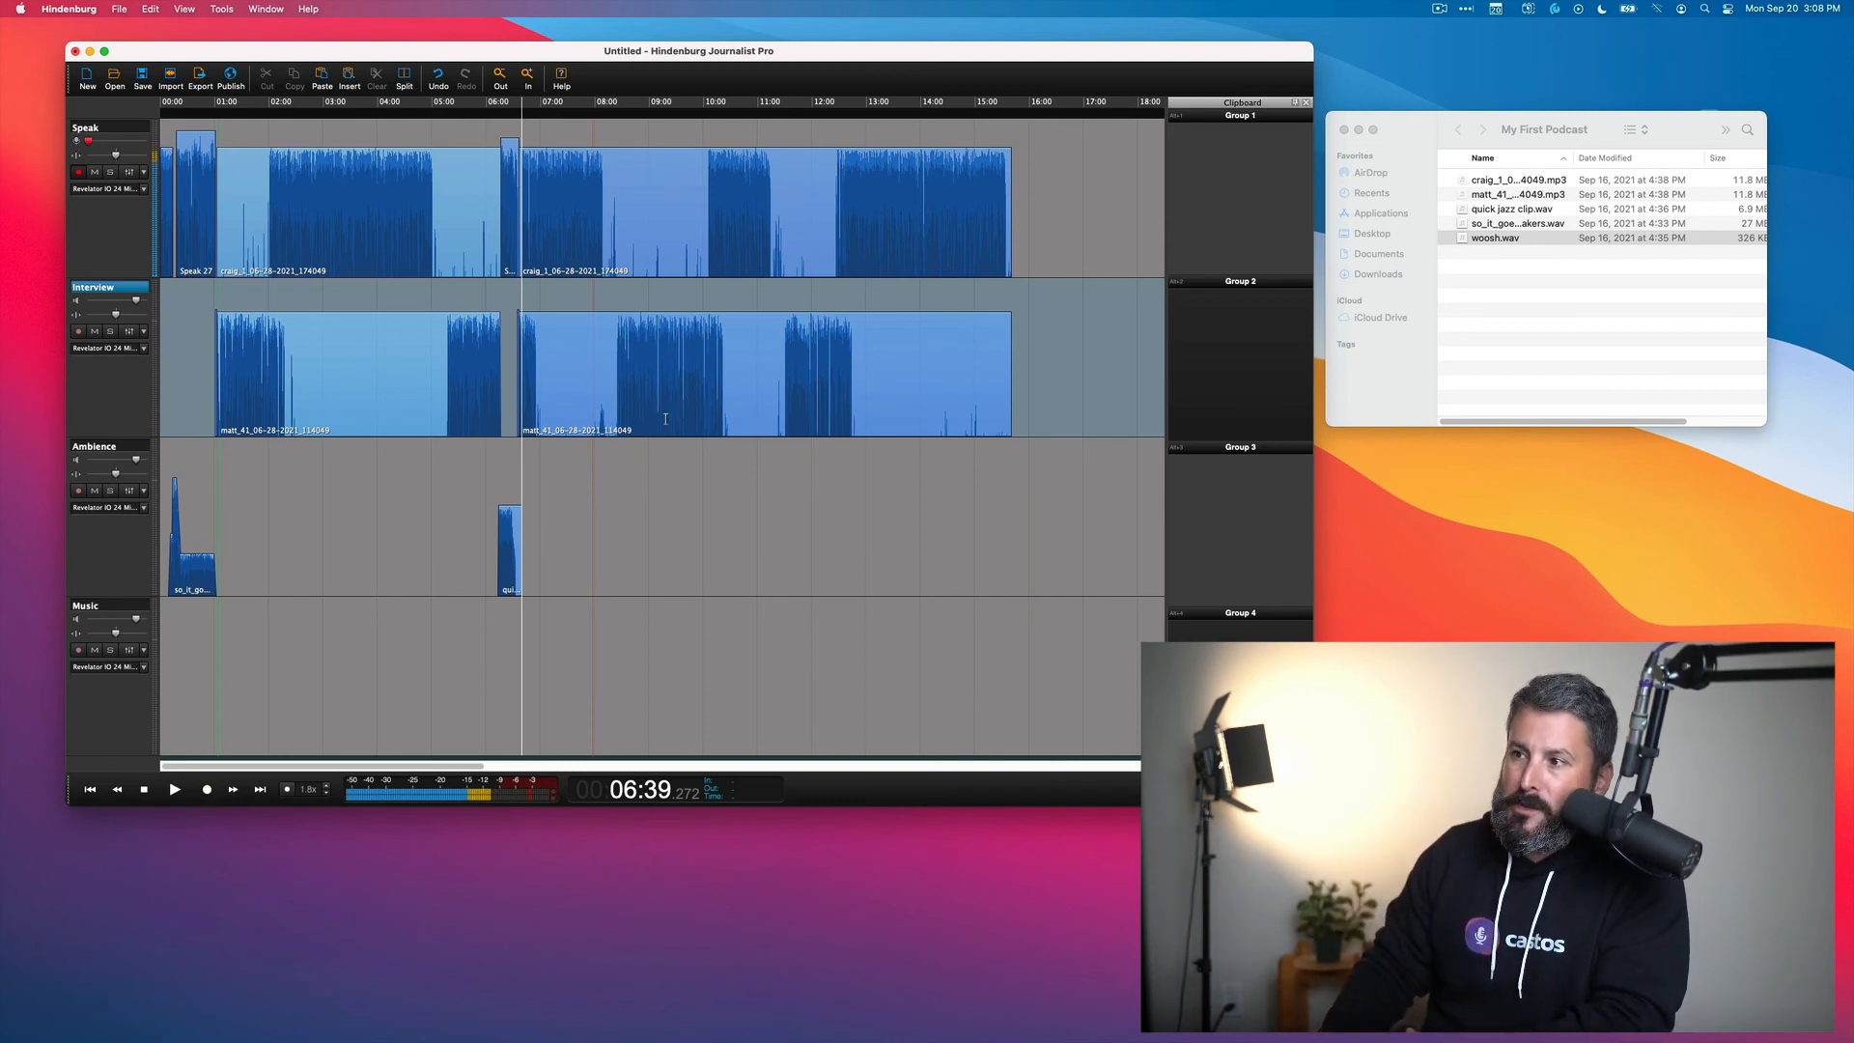
pyautogui.scroll(4, 180, 231)
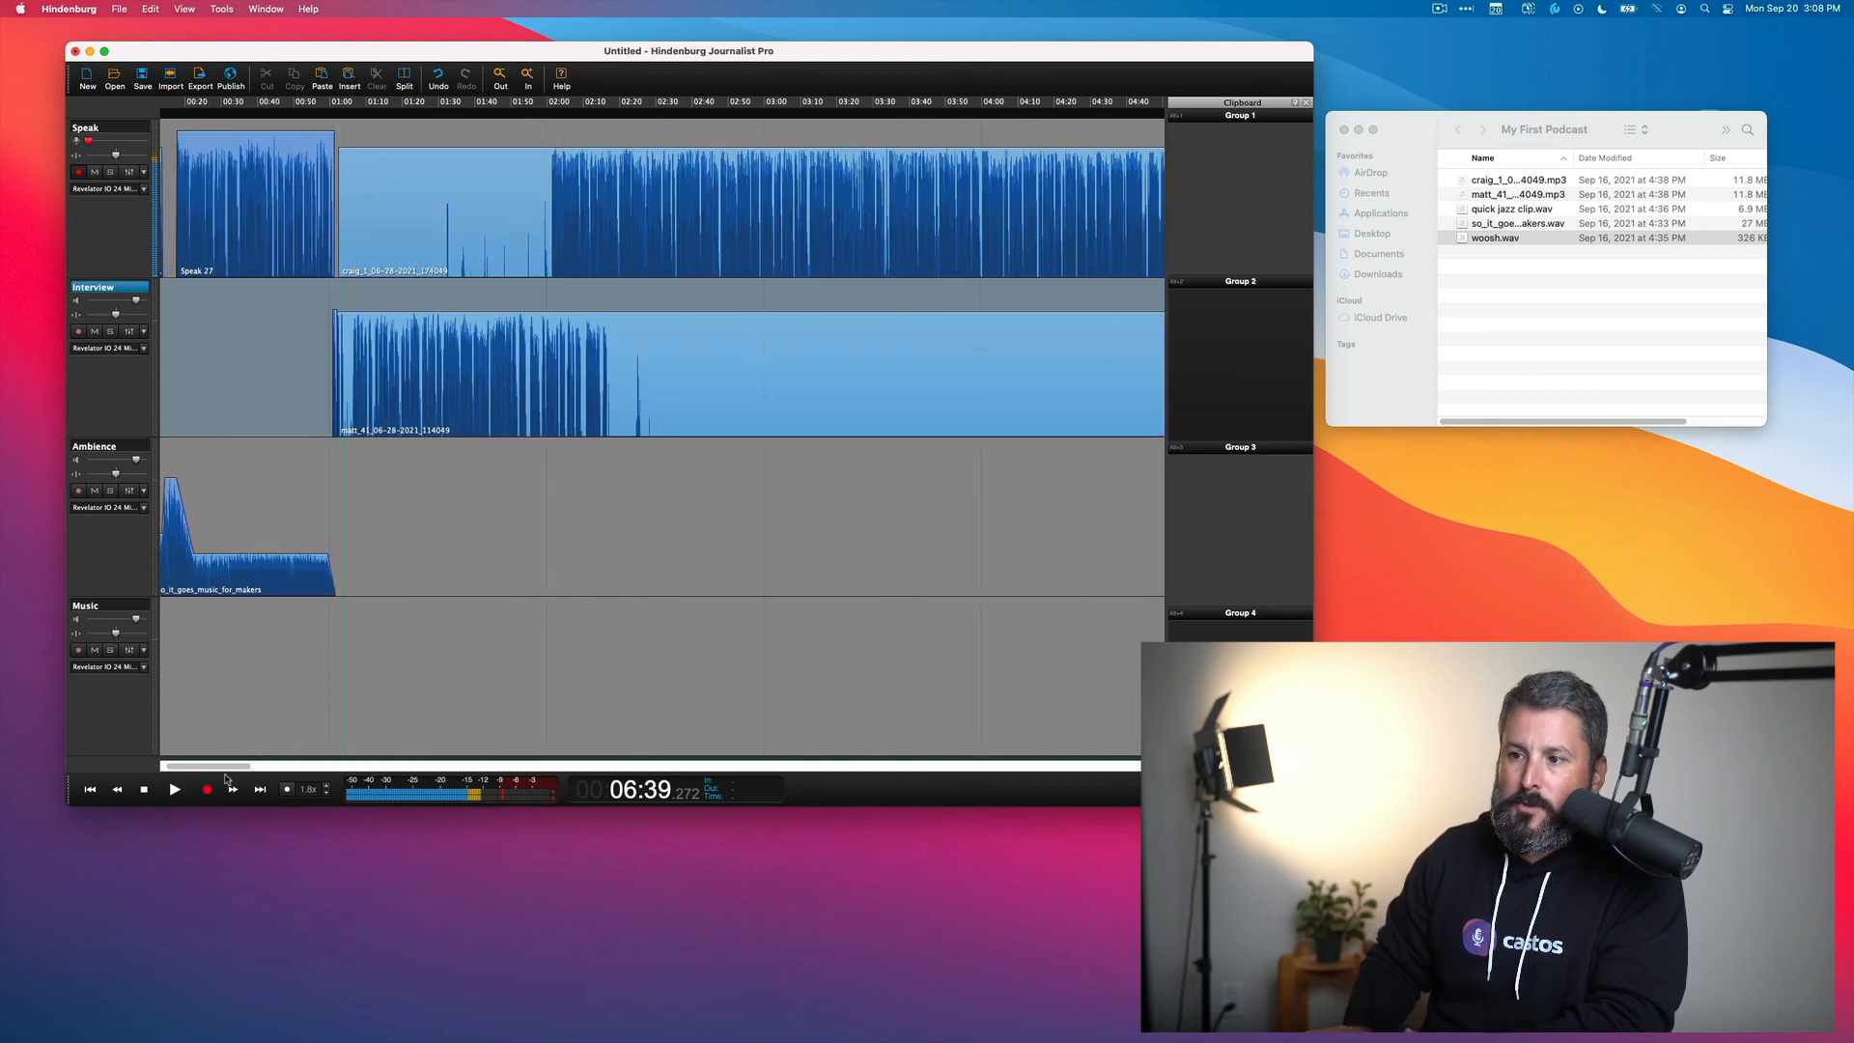
pyautogui.hscroll(-3, 187, 127)
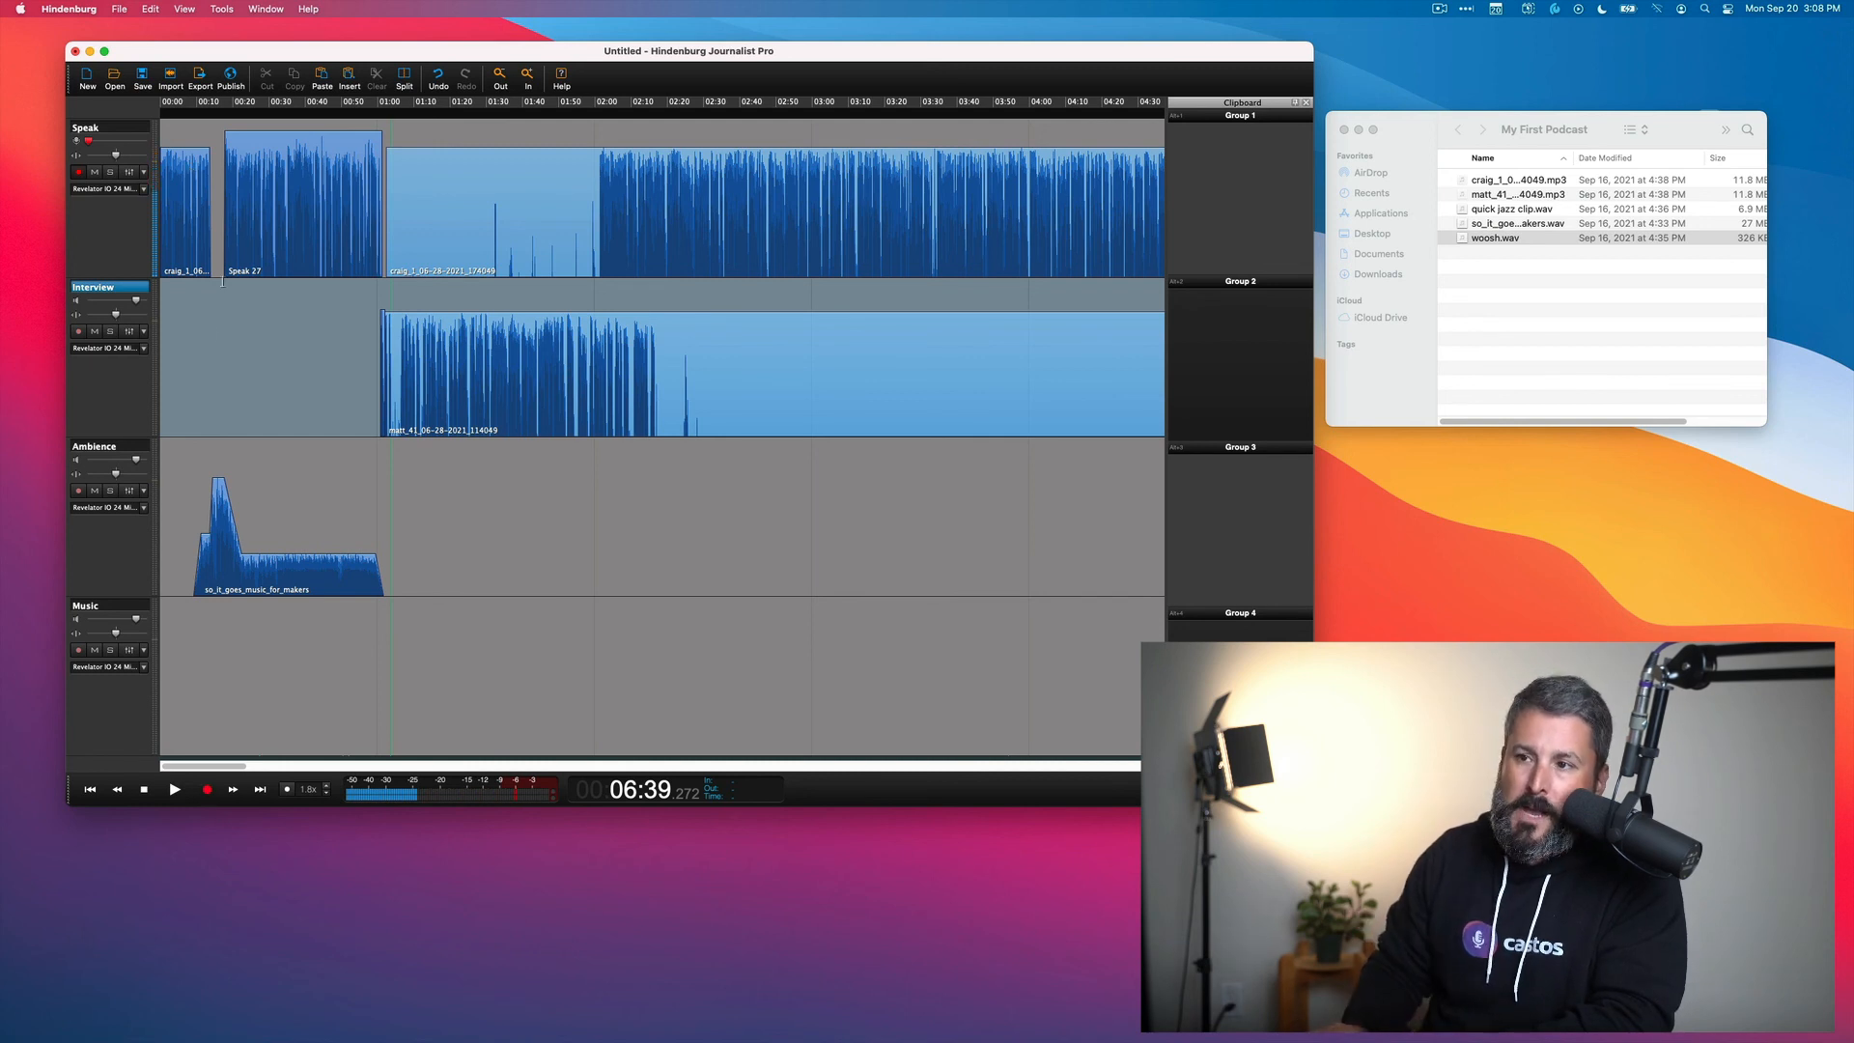
pyautogui.scroll(2, 212, 585)
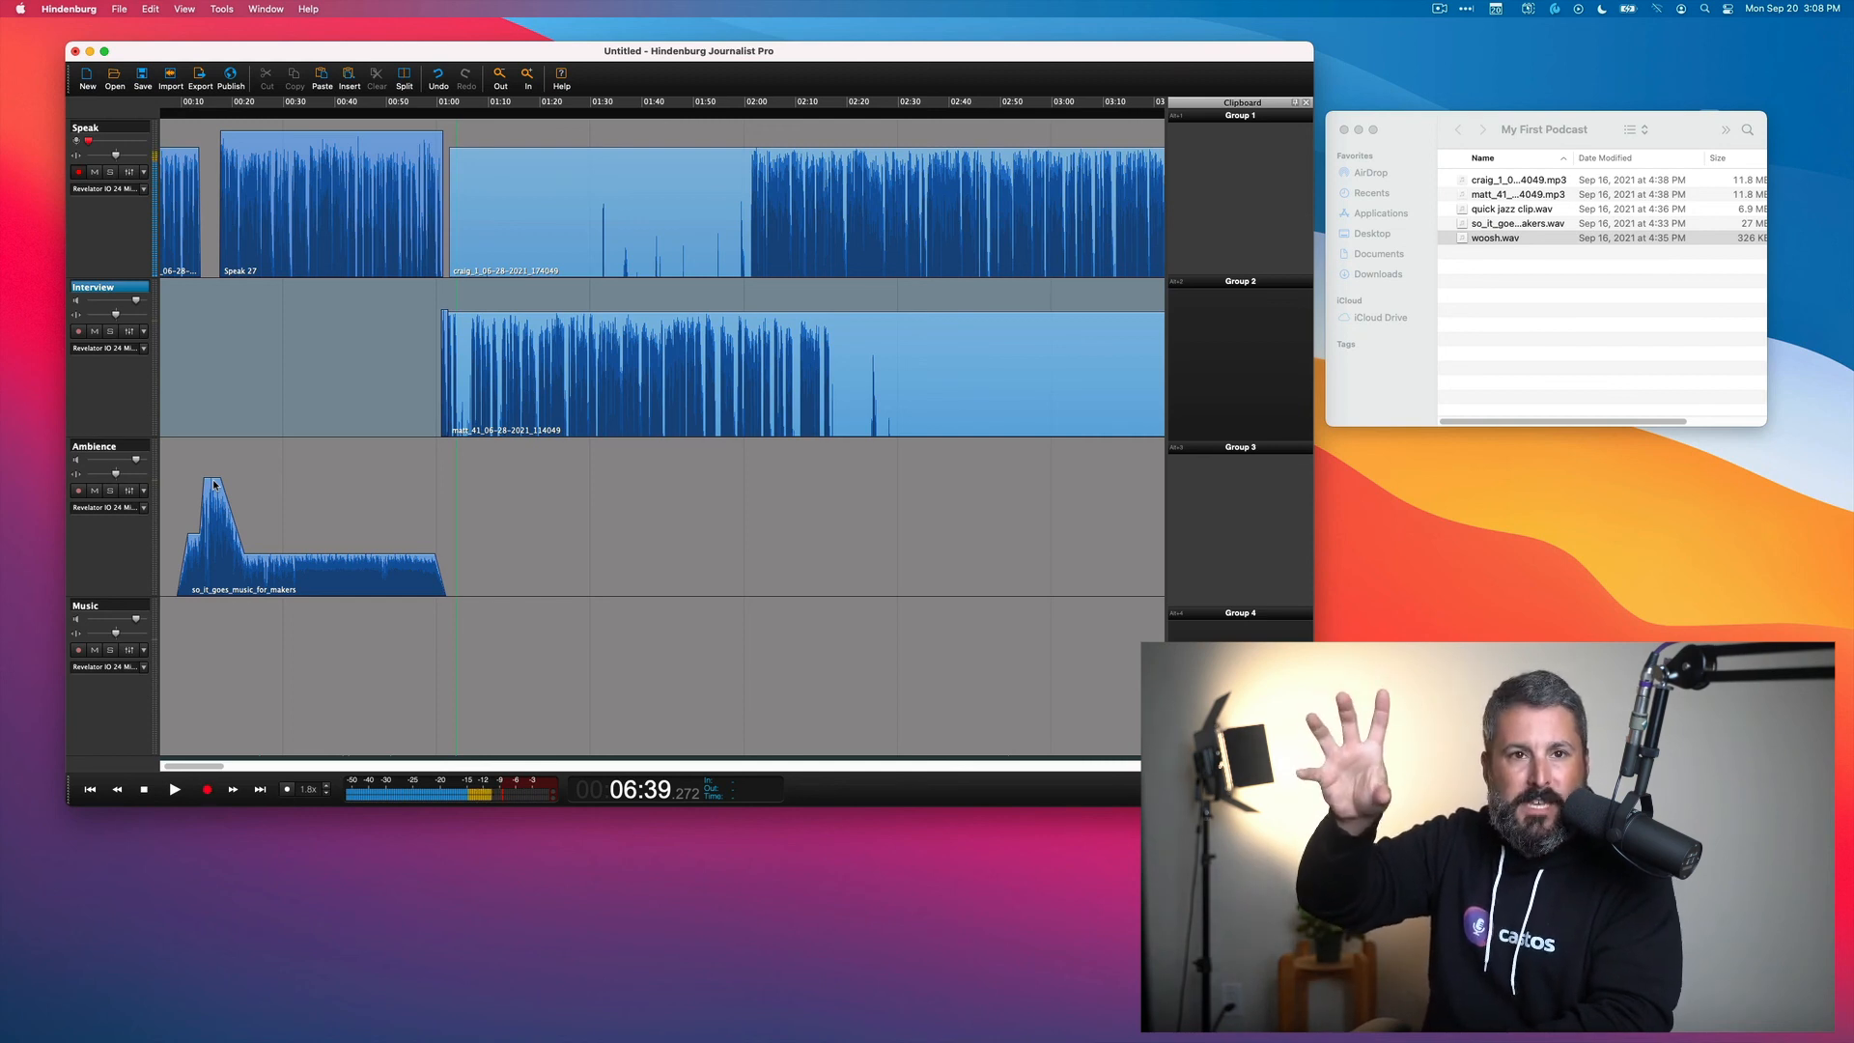
pyautogui.click(223, 118)
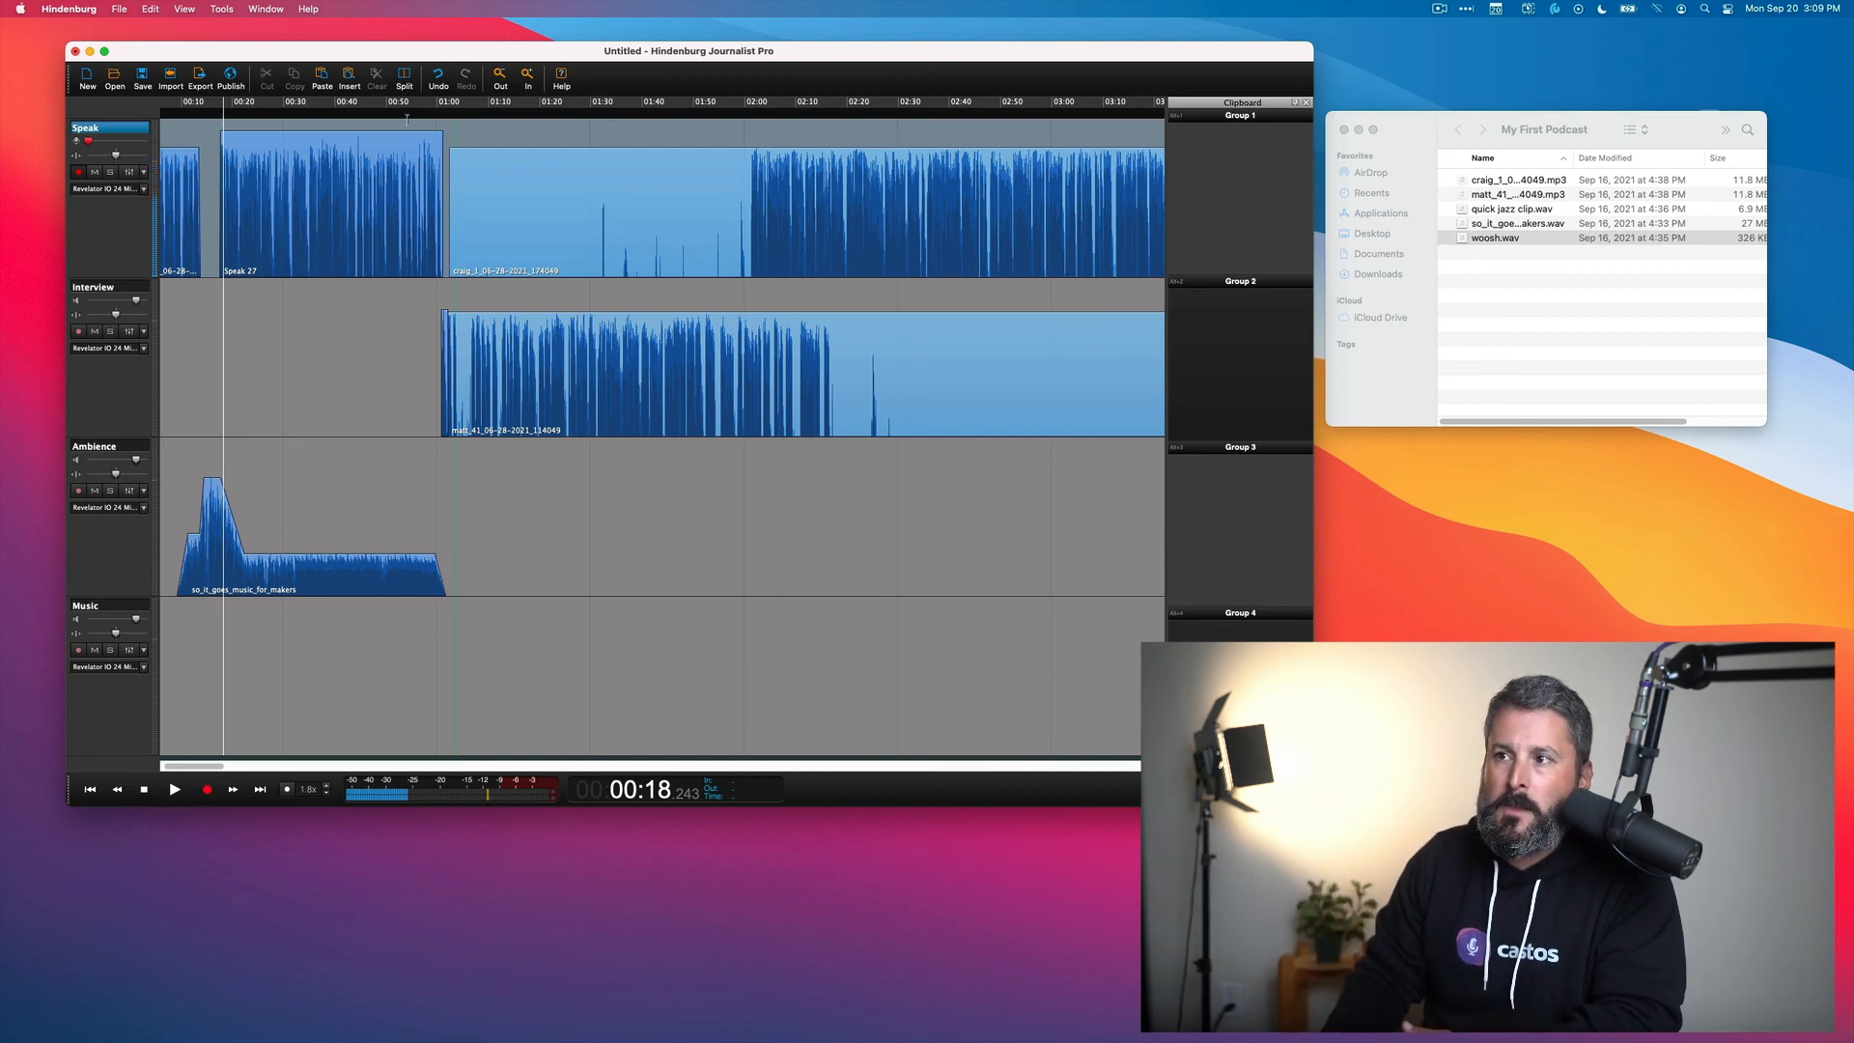
pyautogui.click(372, 120)
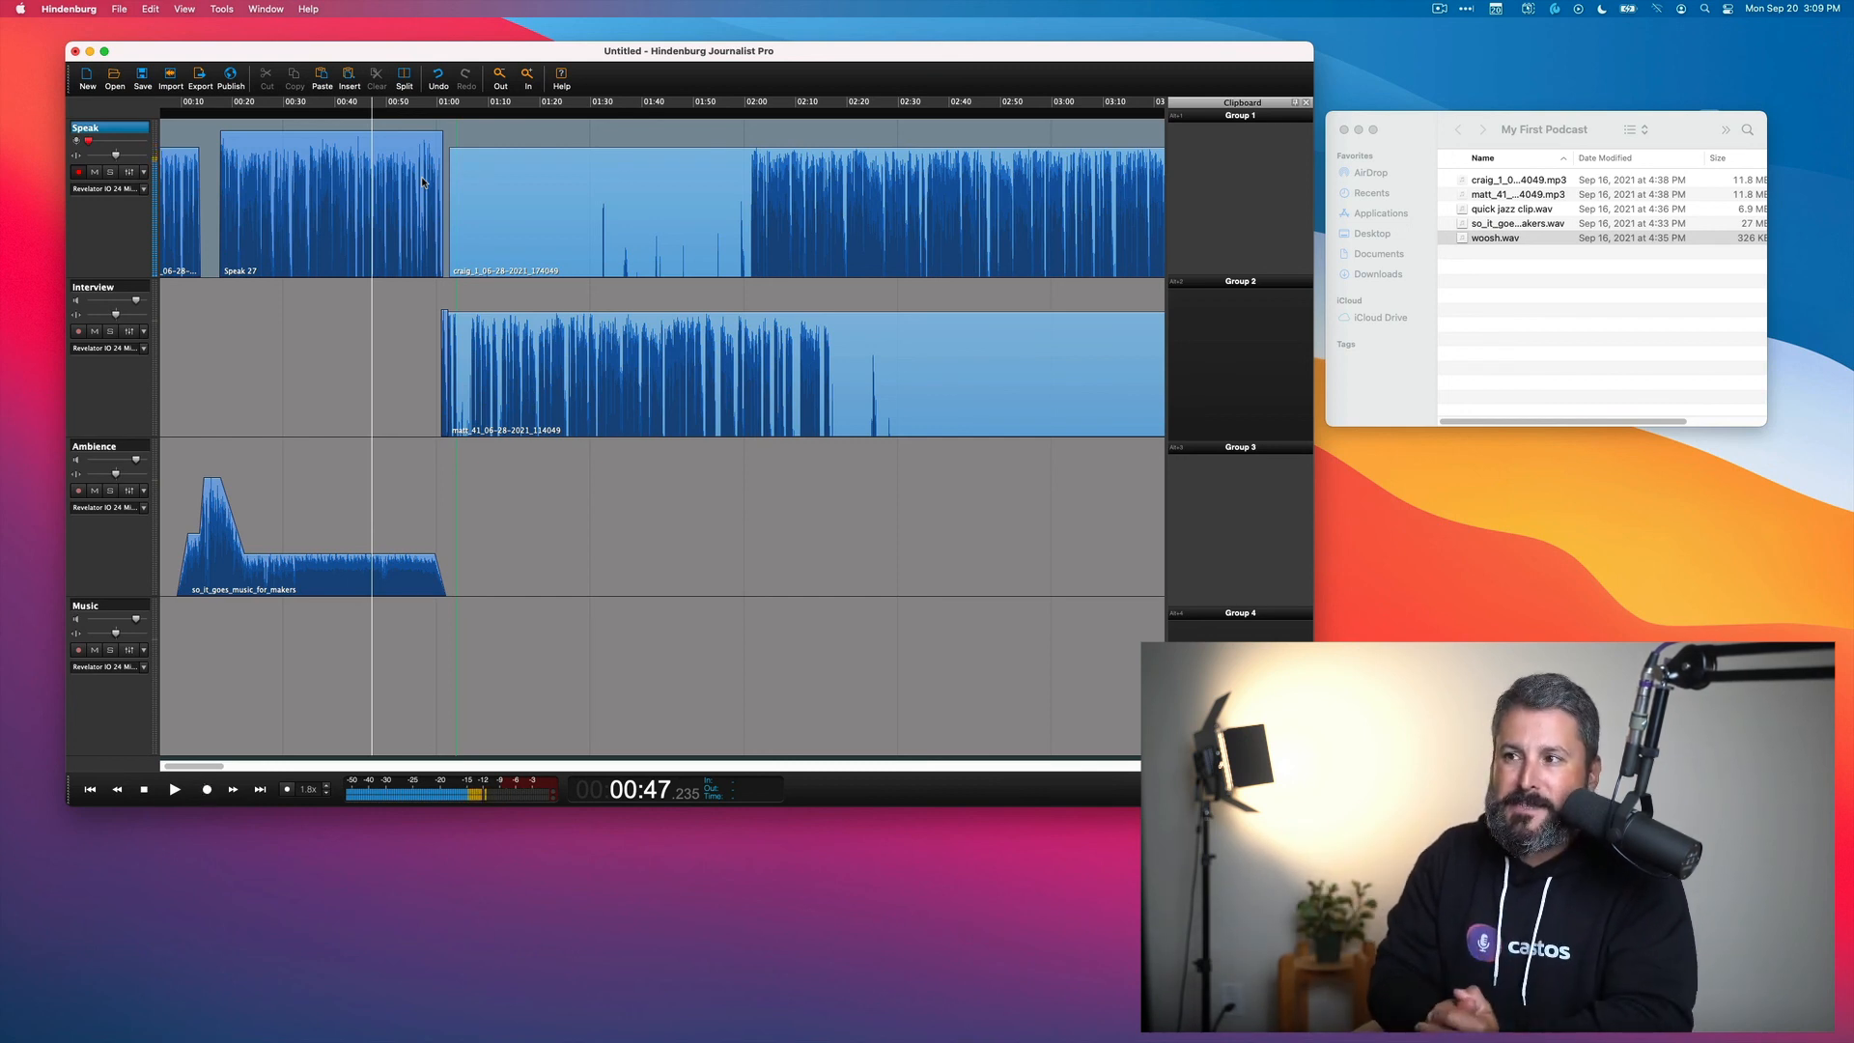
pyautogui.scroll(5, 484, 280)
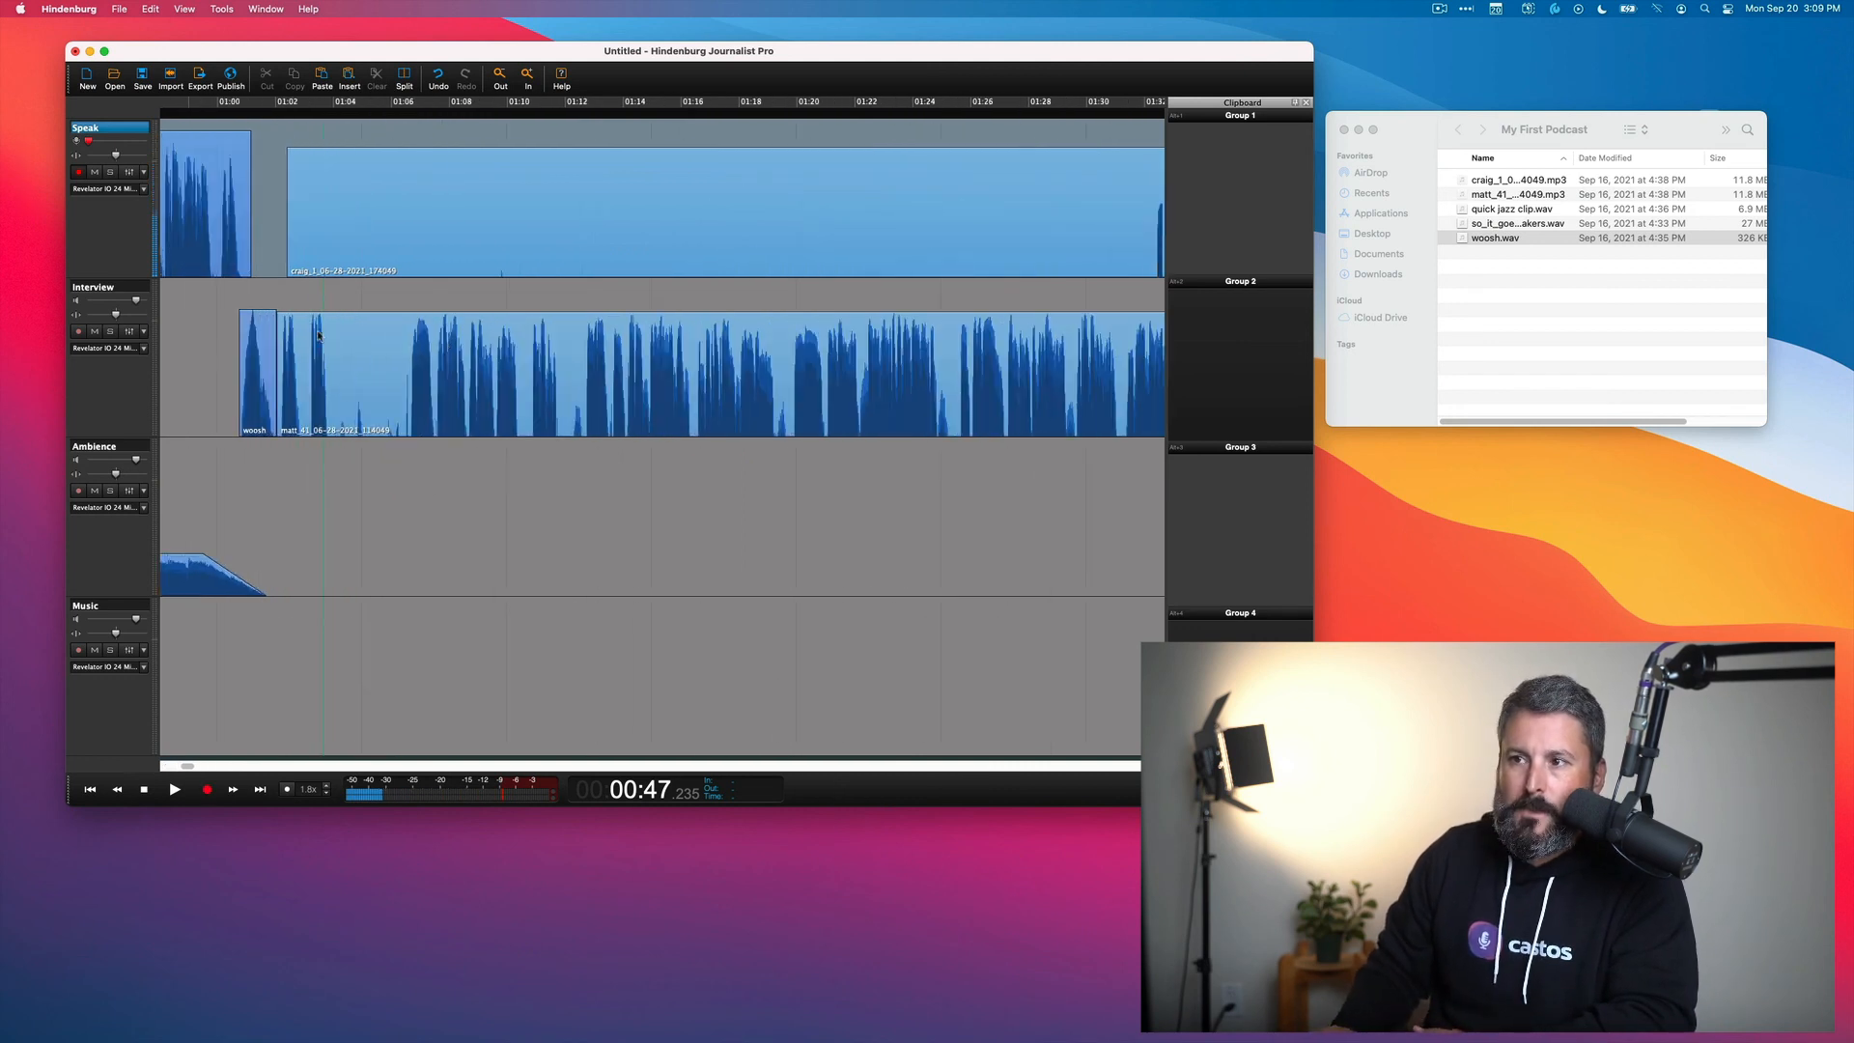
pyautogui.click(239, 293)
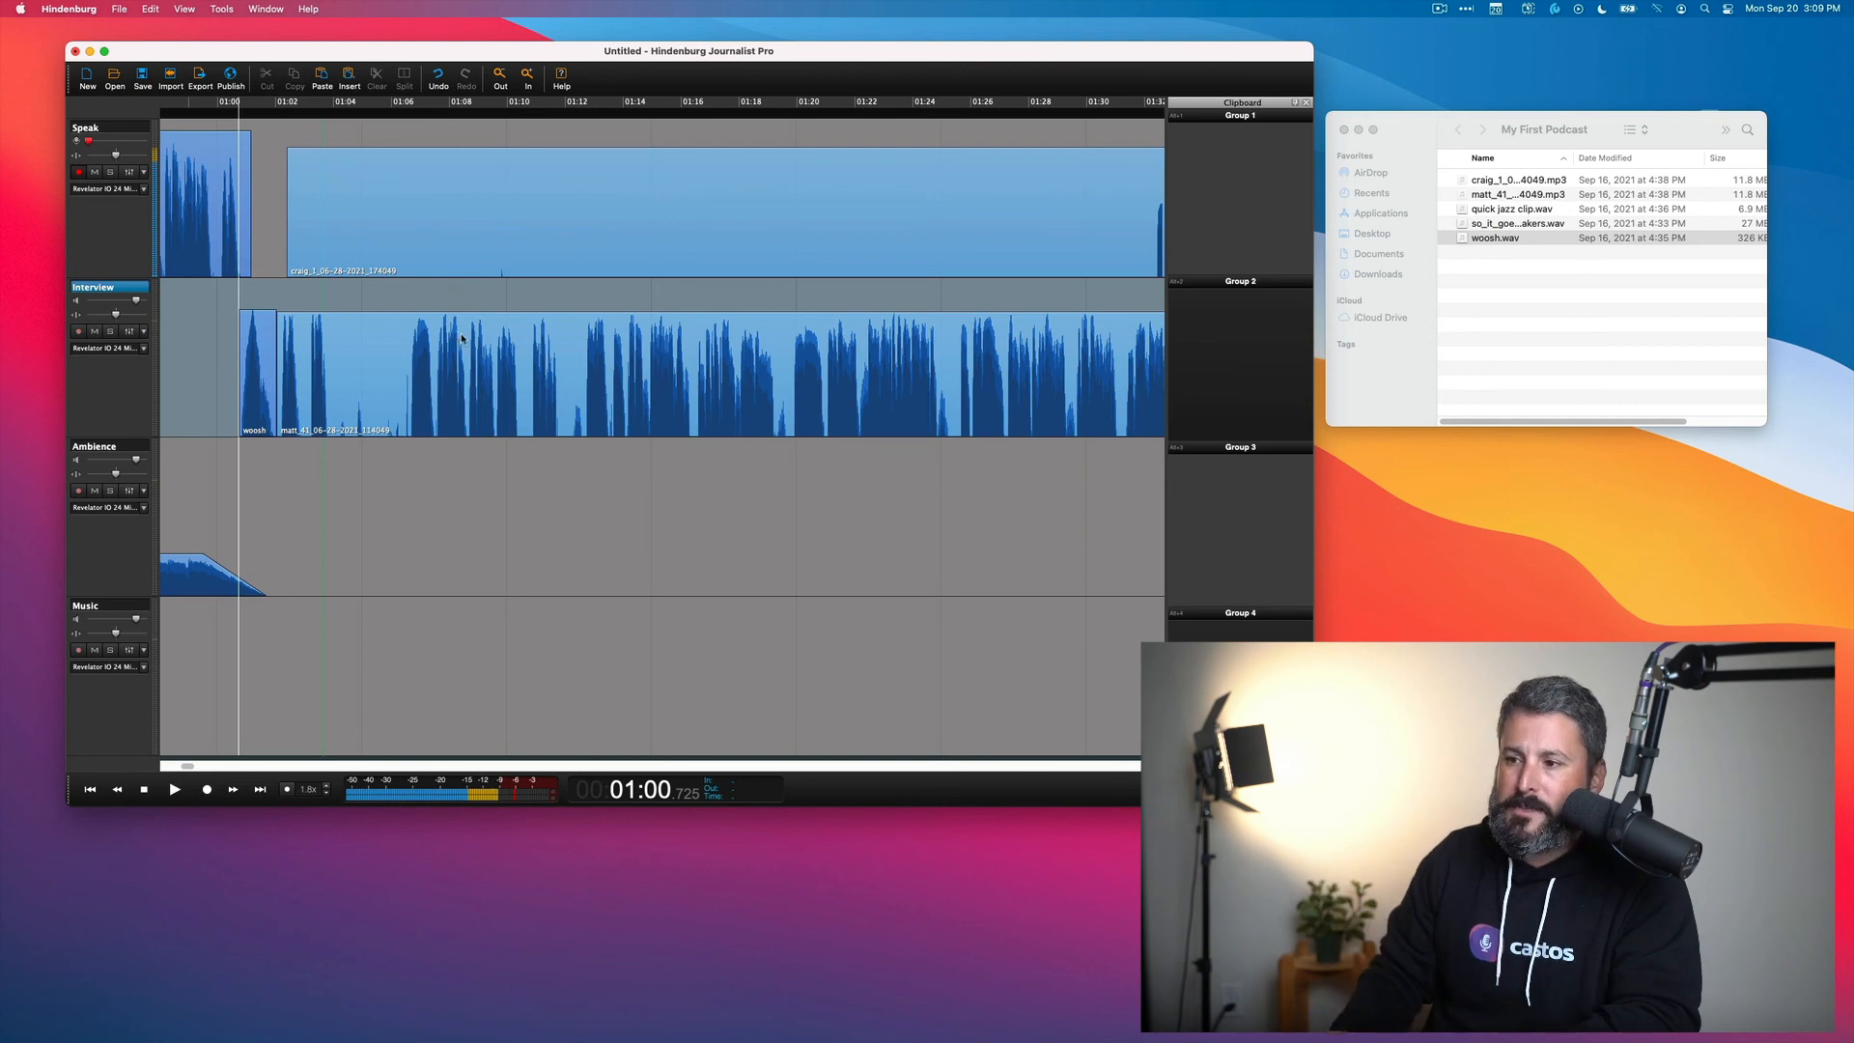
pyautogui.scroll(-5, 461, 338)
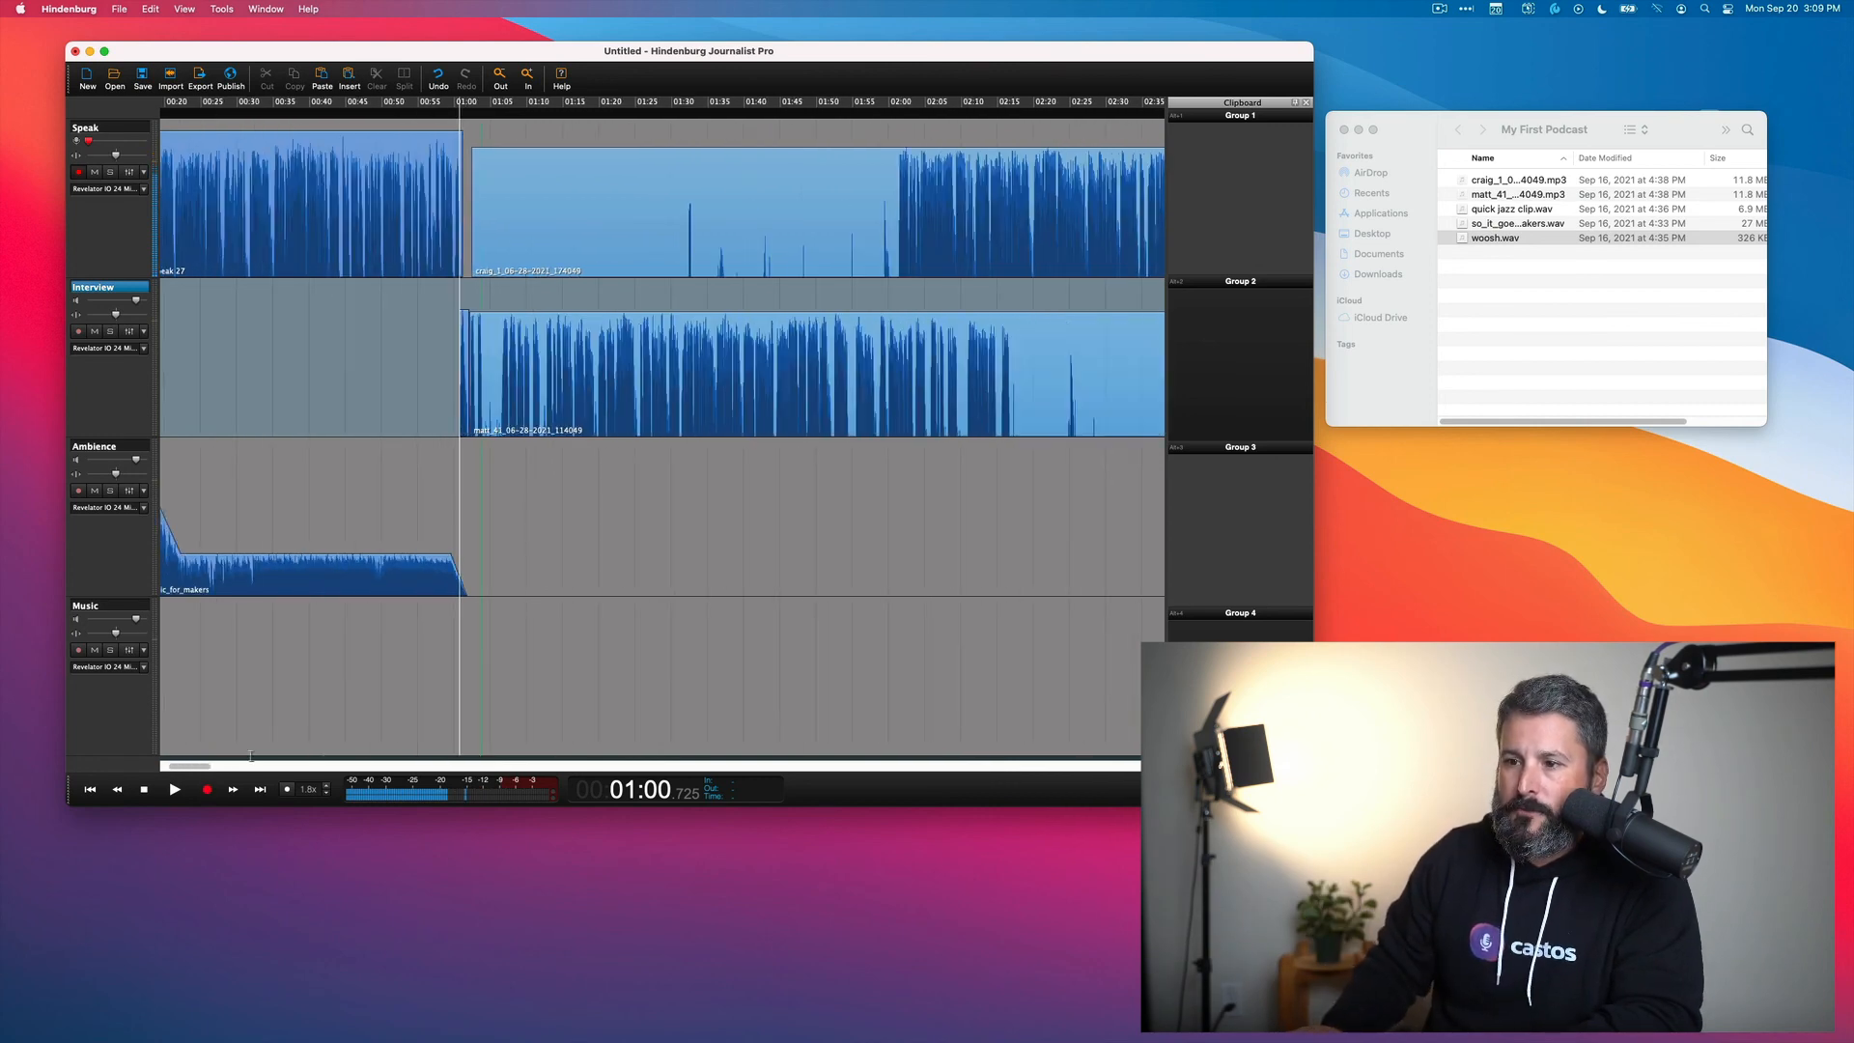
# Examine the mid-episode break with its voice segment and jazz clip, along with the conversation sections around it
pyautogui.moveTo(211, 764); pyautogui.dragTo(309, 764)
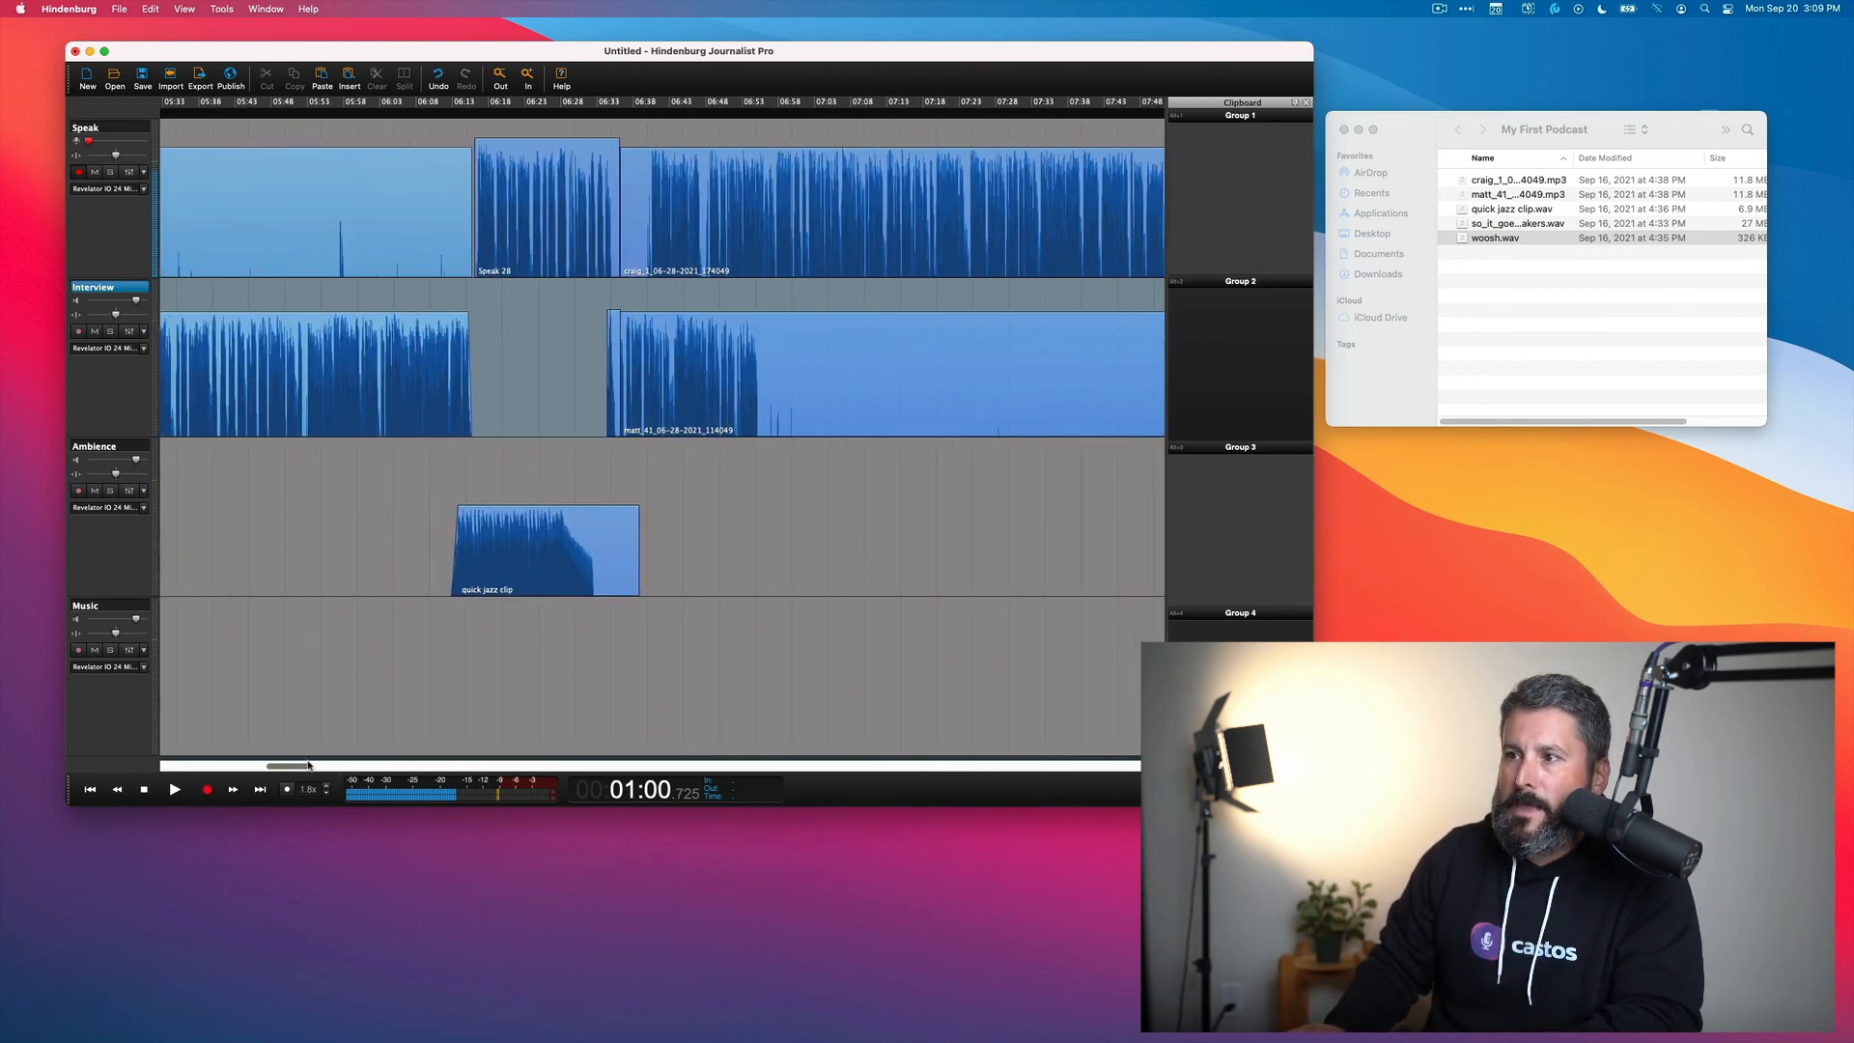
pyautogui.click(500, 123)
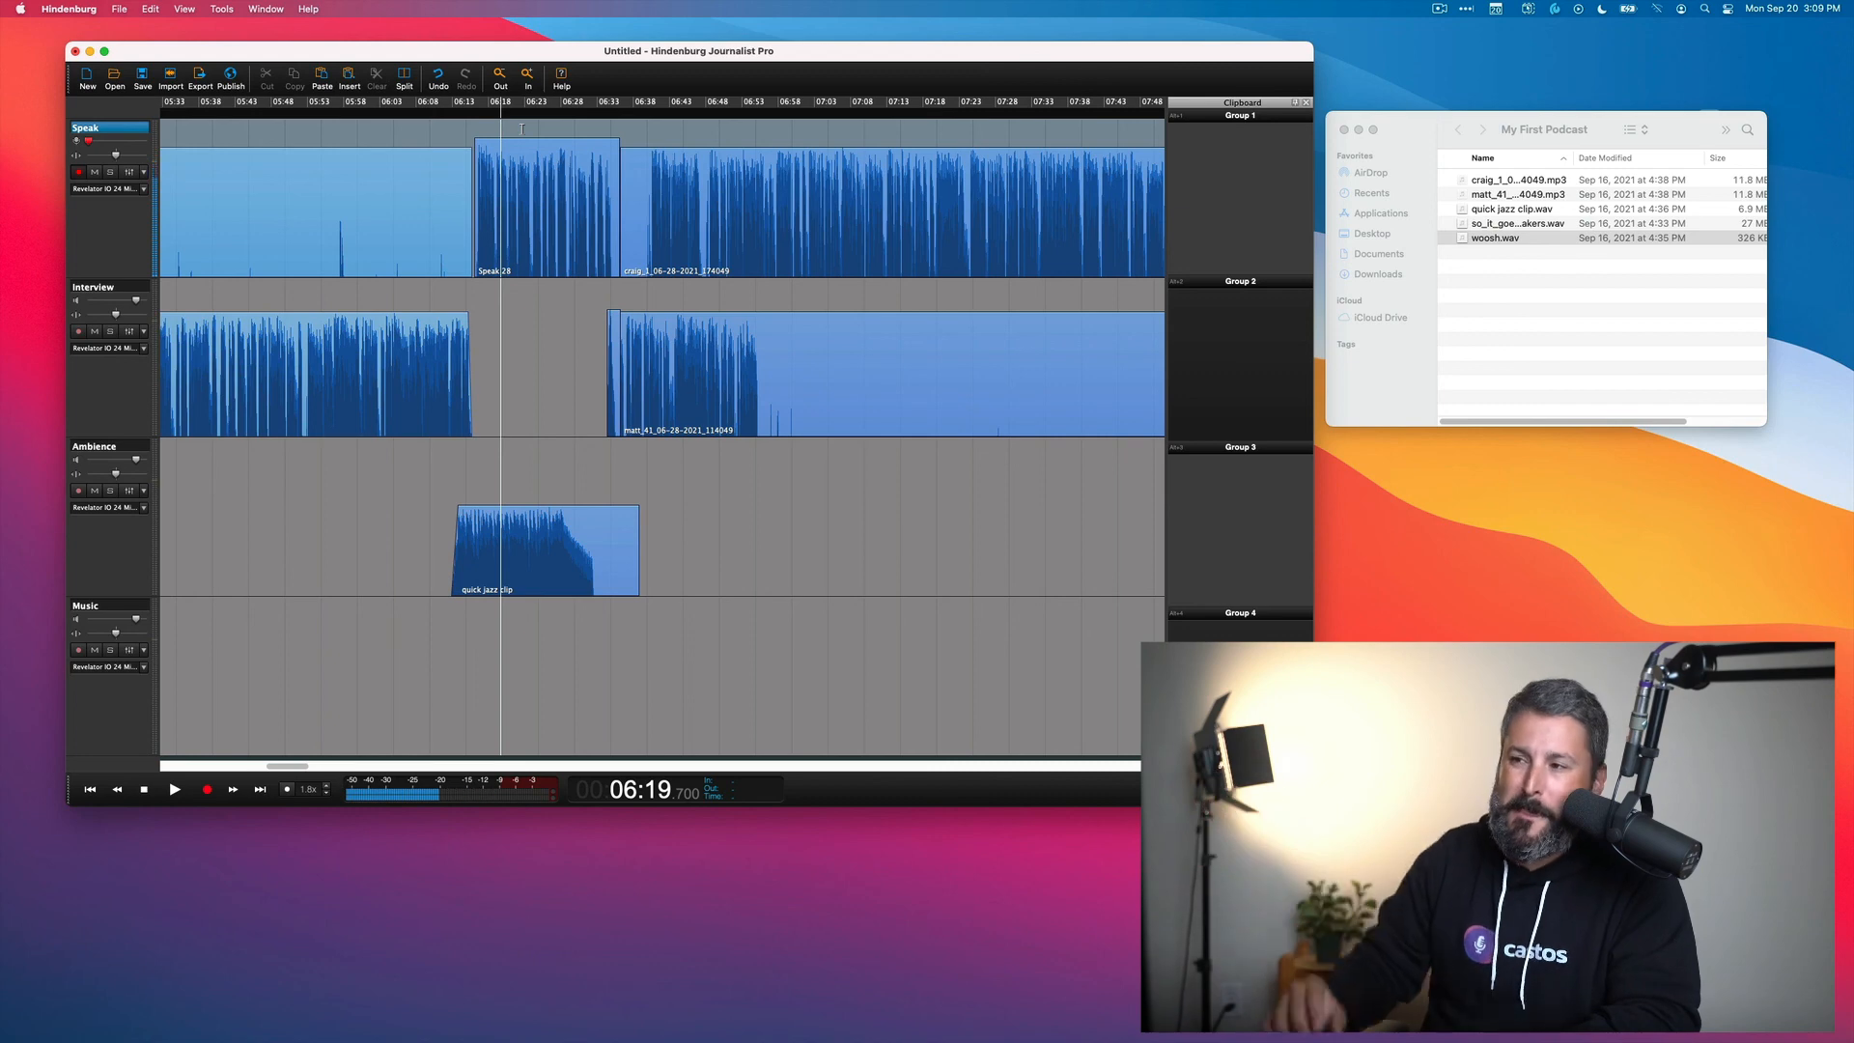
pyautogui.press('super+minus')
pyautogui.press('super+minus')
pyautogui.press('super+minus')
pyautogui.press('super+minus')
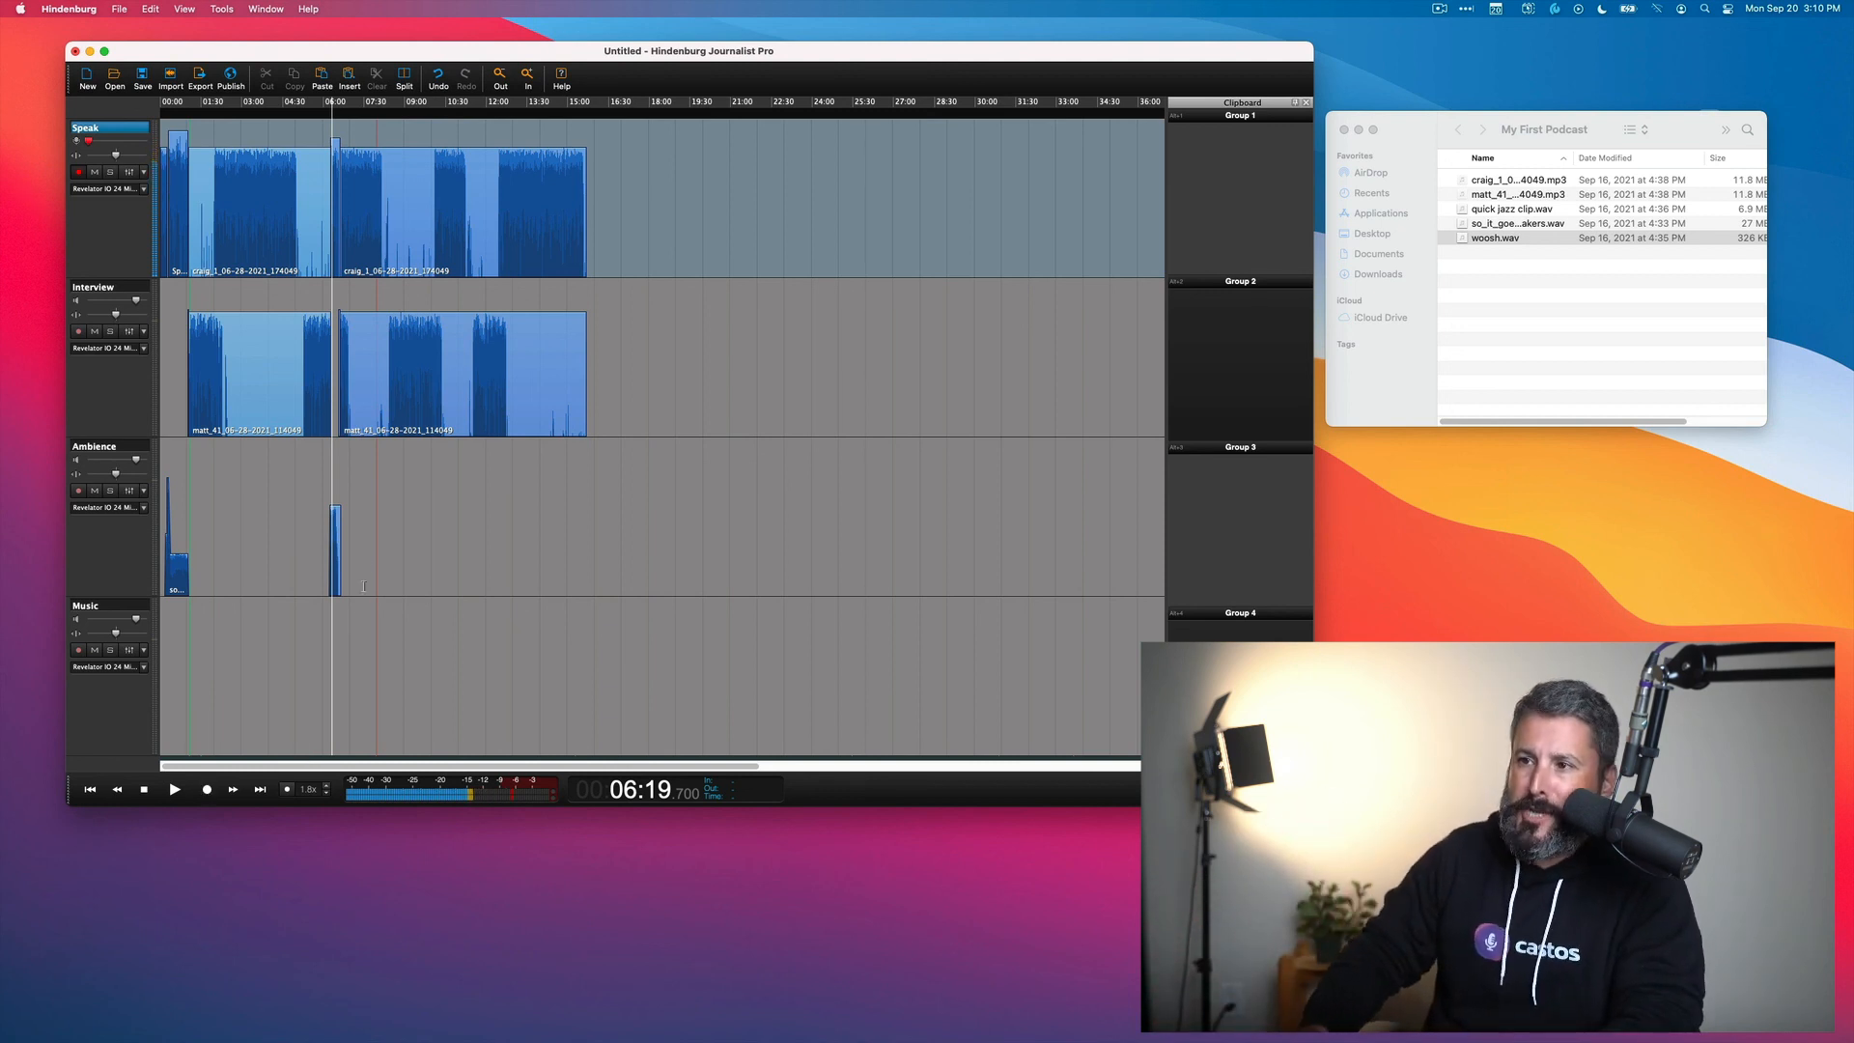
pyautogui.scroll(2, 354, 560)
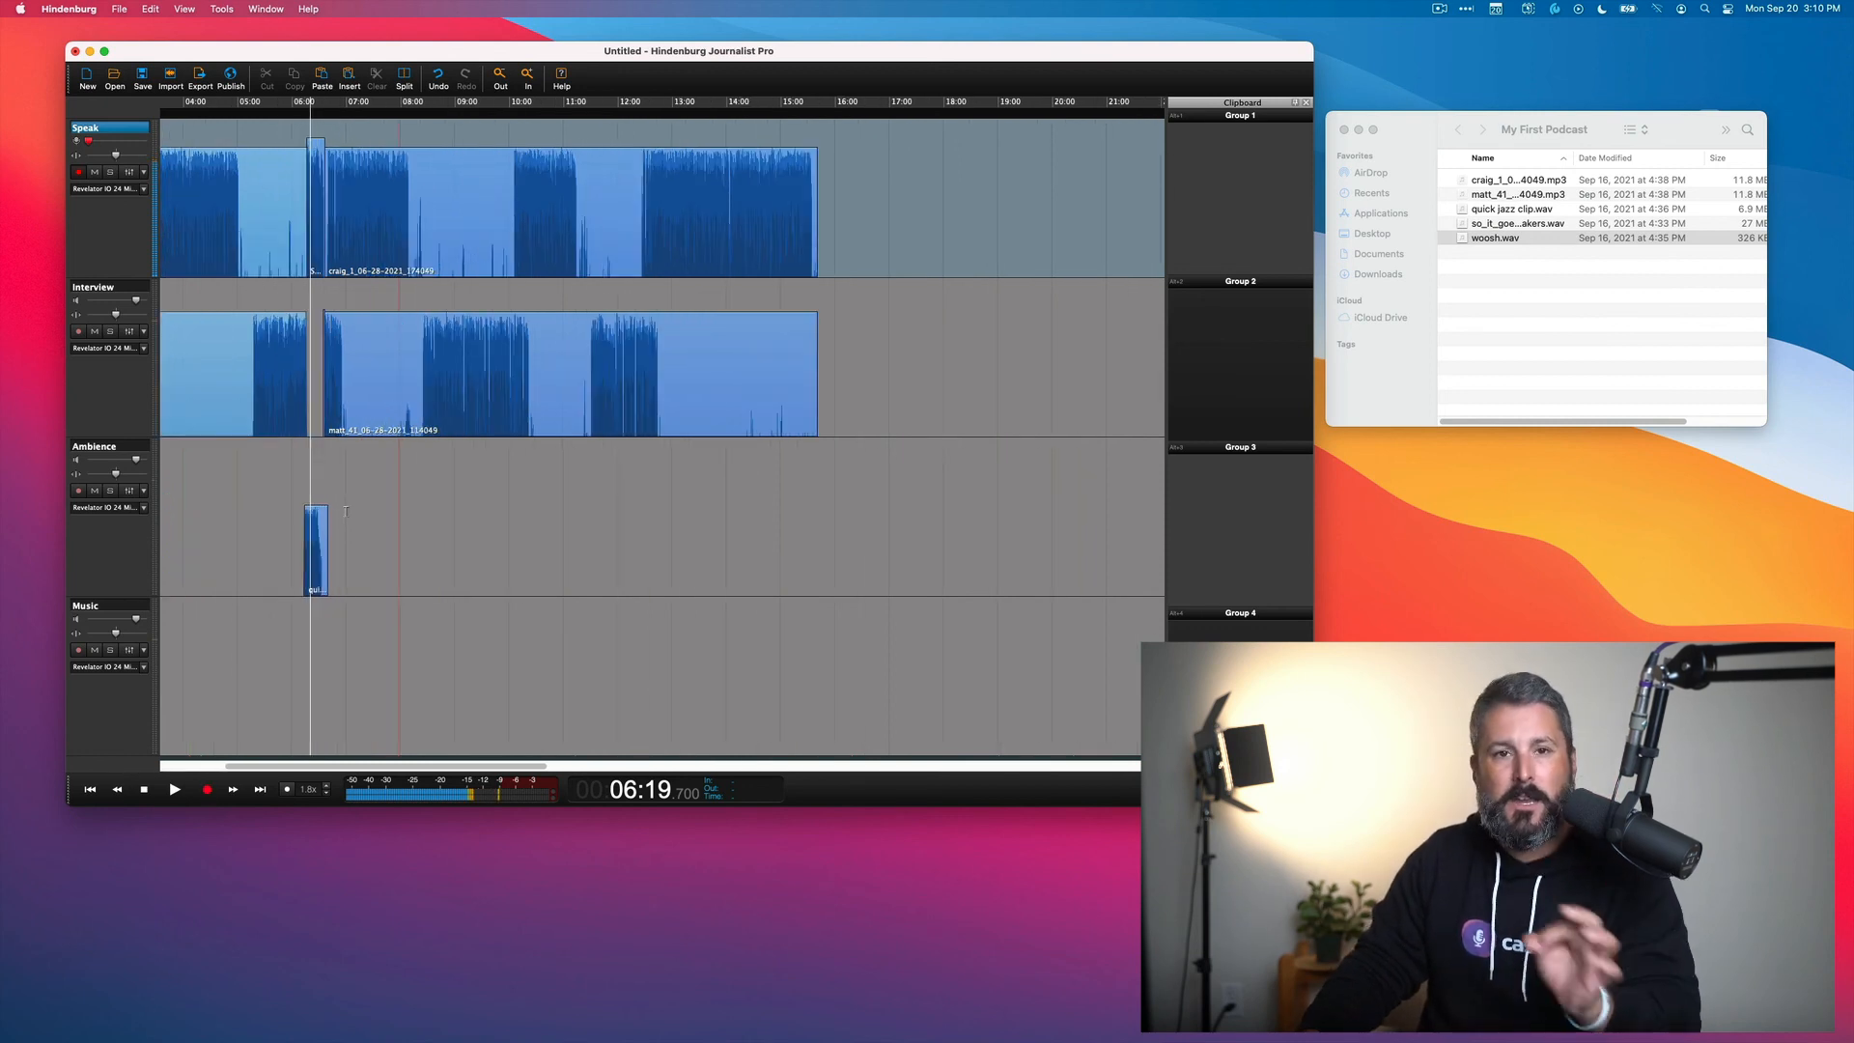